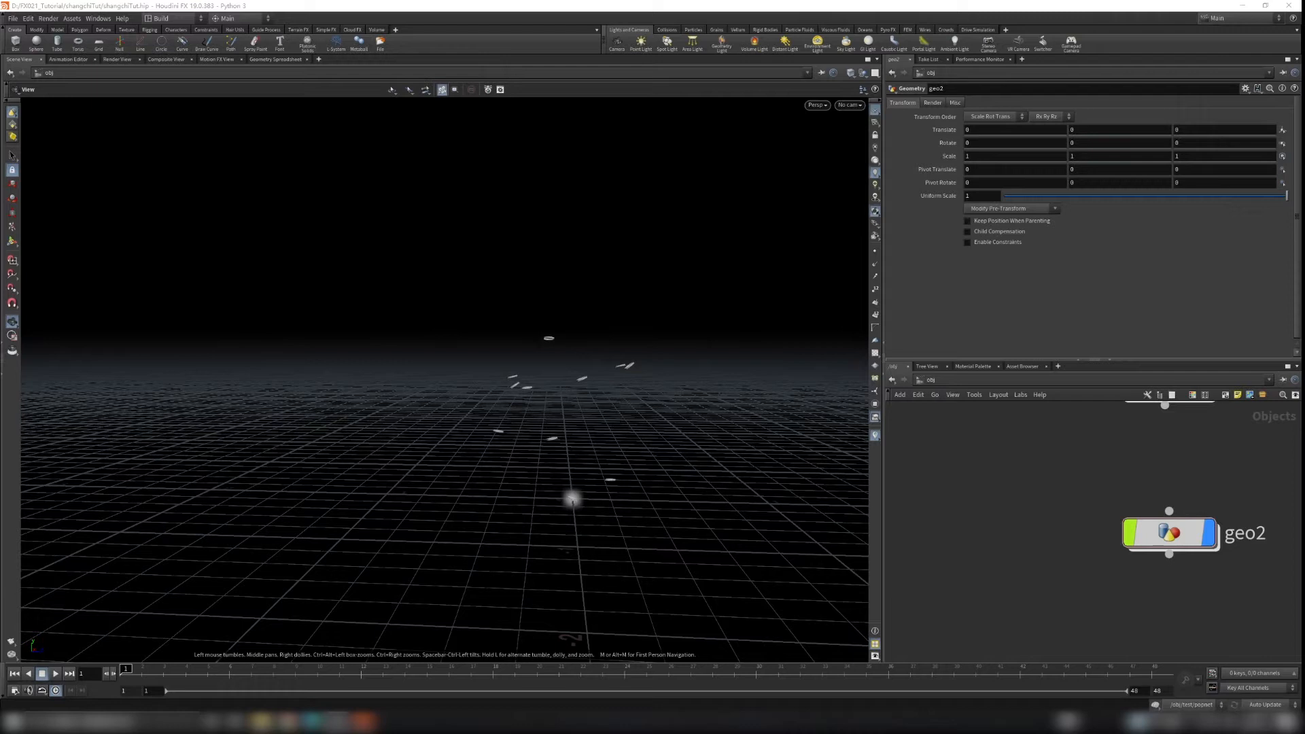
Step: Add a Geometry object below the rings object and rename it smoke_trails
{"action": "mouse_move", "coordinate": [189, 669]}
{"action": "left_mouse_down"}
{"action": "mouse_move", "coordinate": [790, 663]}
{"action": "mouse_move", "coordinate": [1017, 644]}
{"action": "mouse_move", "coordinate": [1174, 653]}
{"action": "mouse_move", "coordinate": [676, 657]}
{"action": "mouse_move", "coordinate": [126, 684]}
{"action": "mouse_move", "coordinate": [975, 707]}
{"action": "left_mouse_up"}
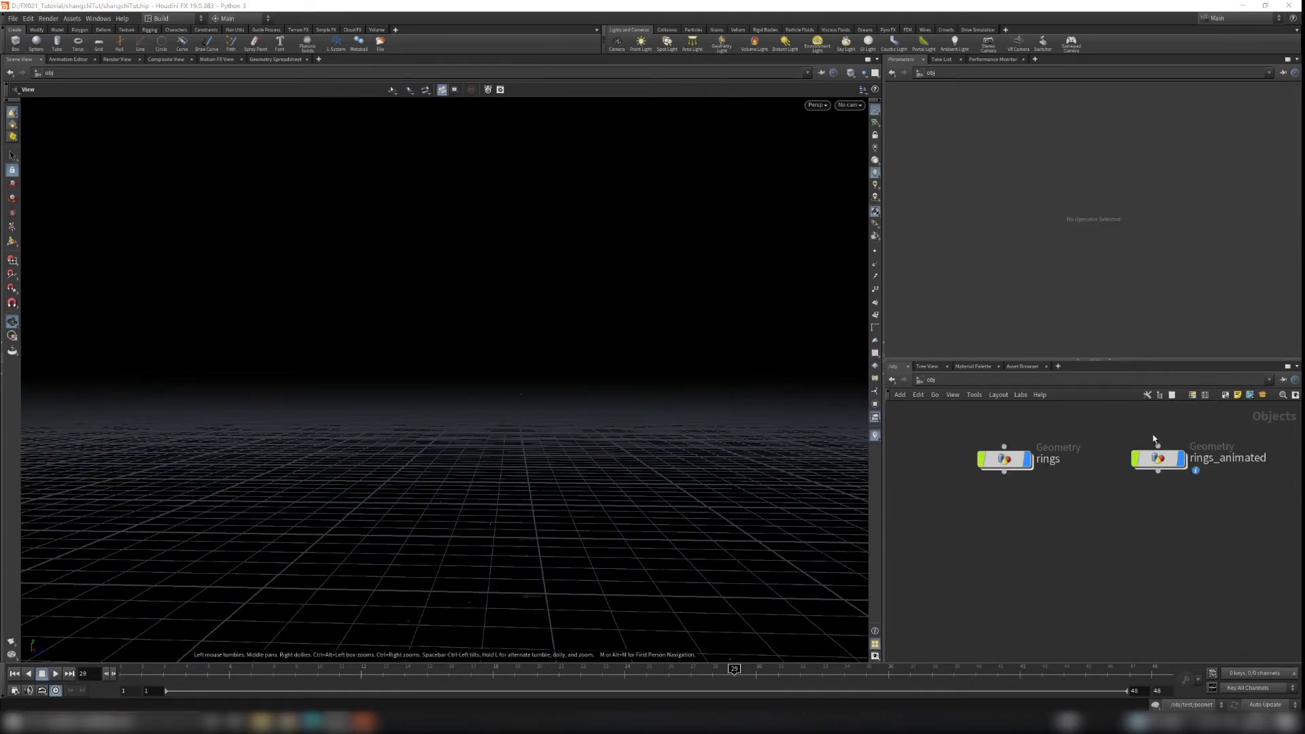
{"action": "key", "text": "Tab"}
{"action": "type", "text": "geo"}
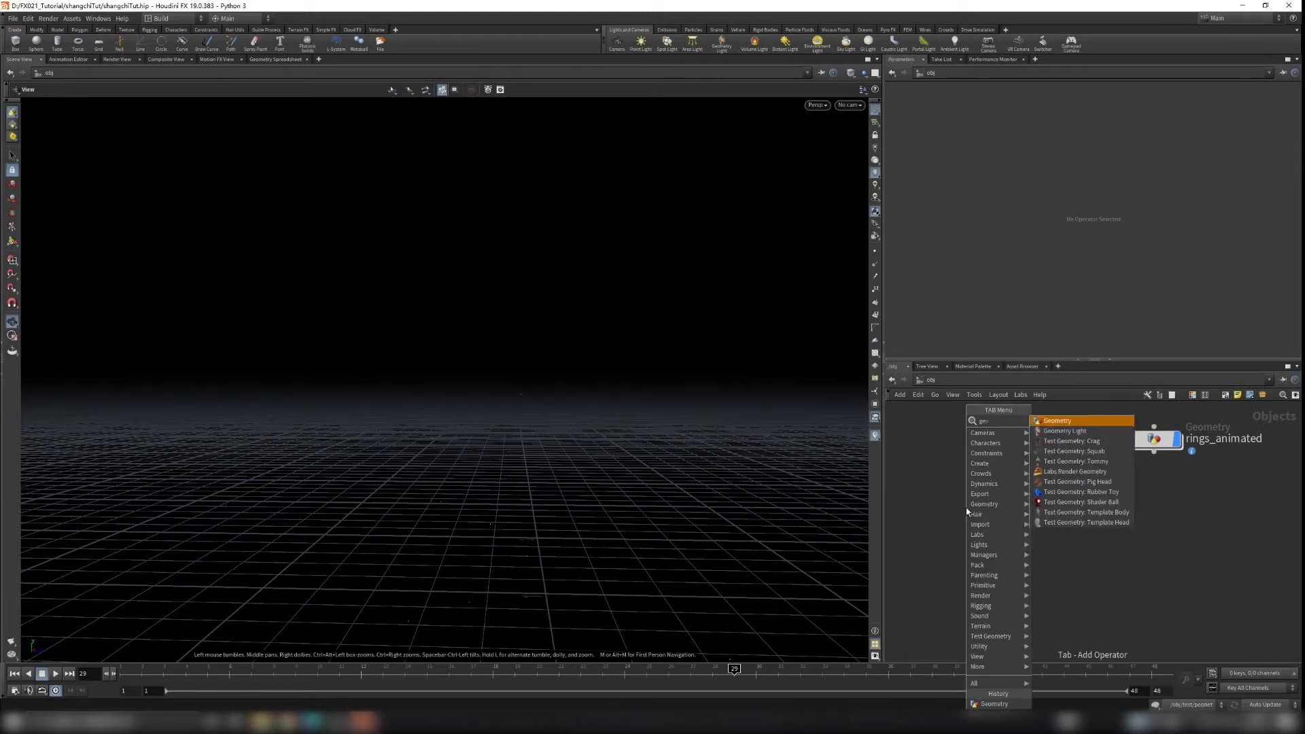
{"action": "key", "text": "Return"}
{"action": "left_click", "coordinate": [996, 546]}
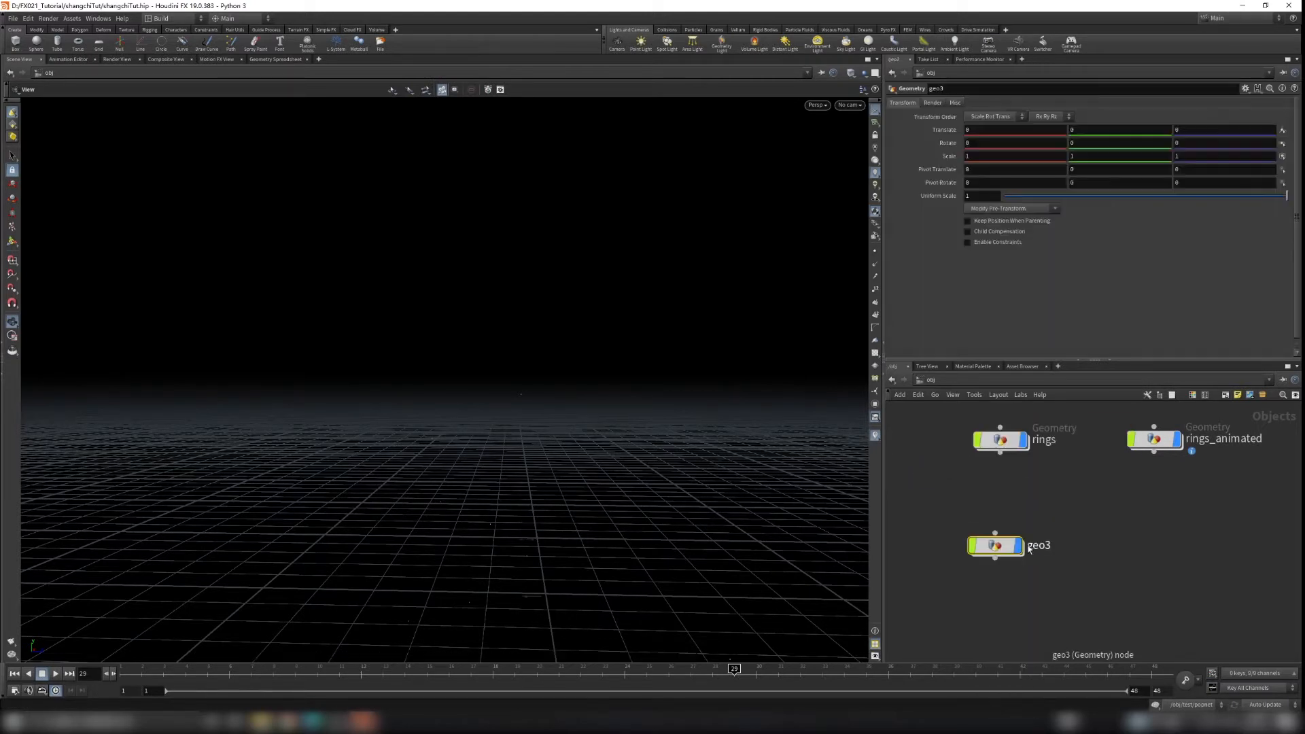
{"action": "double_click", "coordinate": [1042, 545]}
{"action": "type", "text": "smo"}
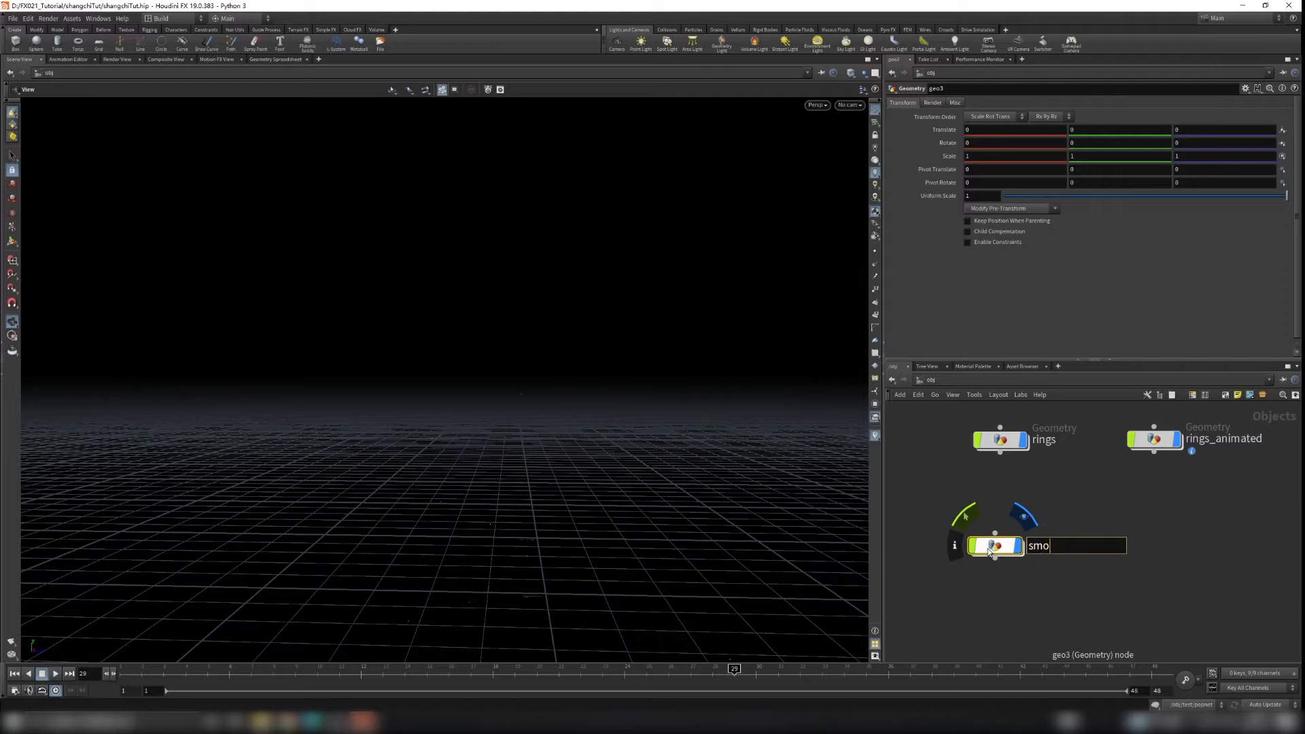
{"action": "type", "text": "ke_trails"}
{"action": "key", "text": "Return"}
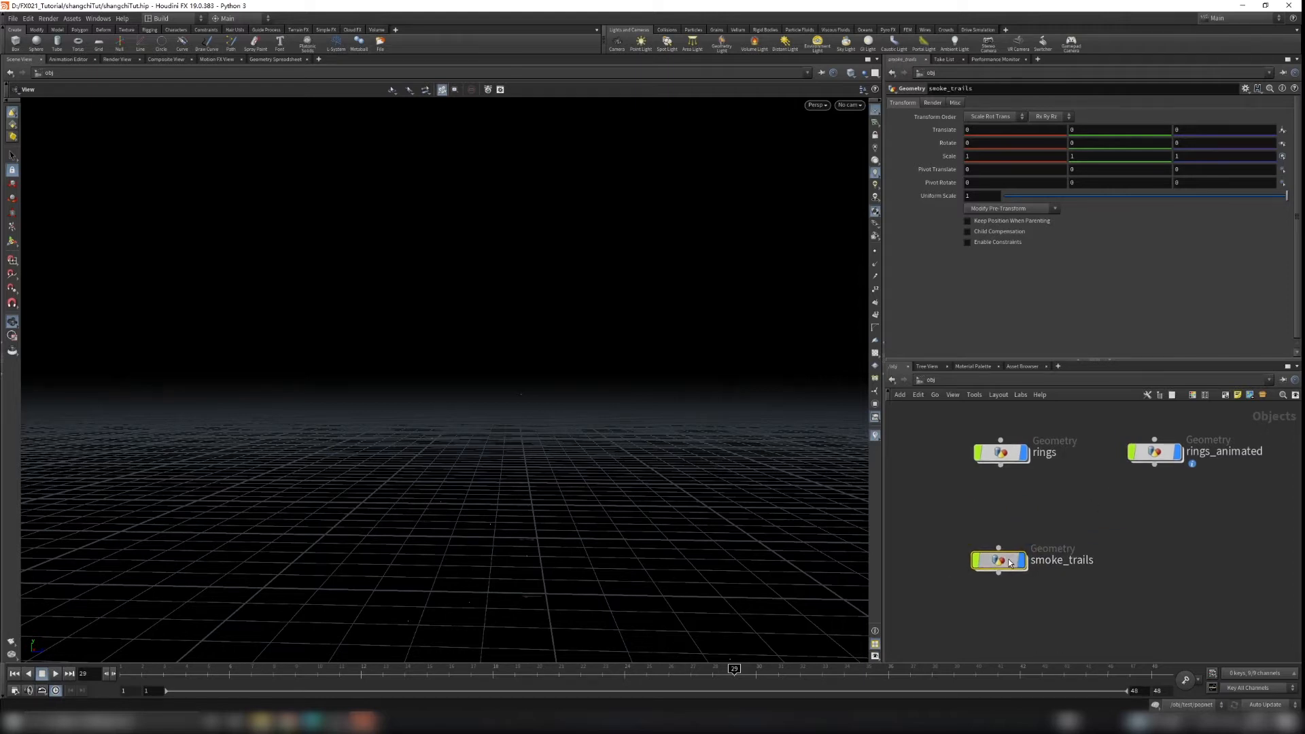
{"action": "left_click_drag", "start_coordinate": [1007, 560], "coordinate": [1016, 565]}
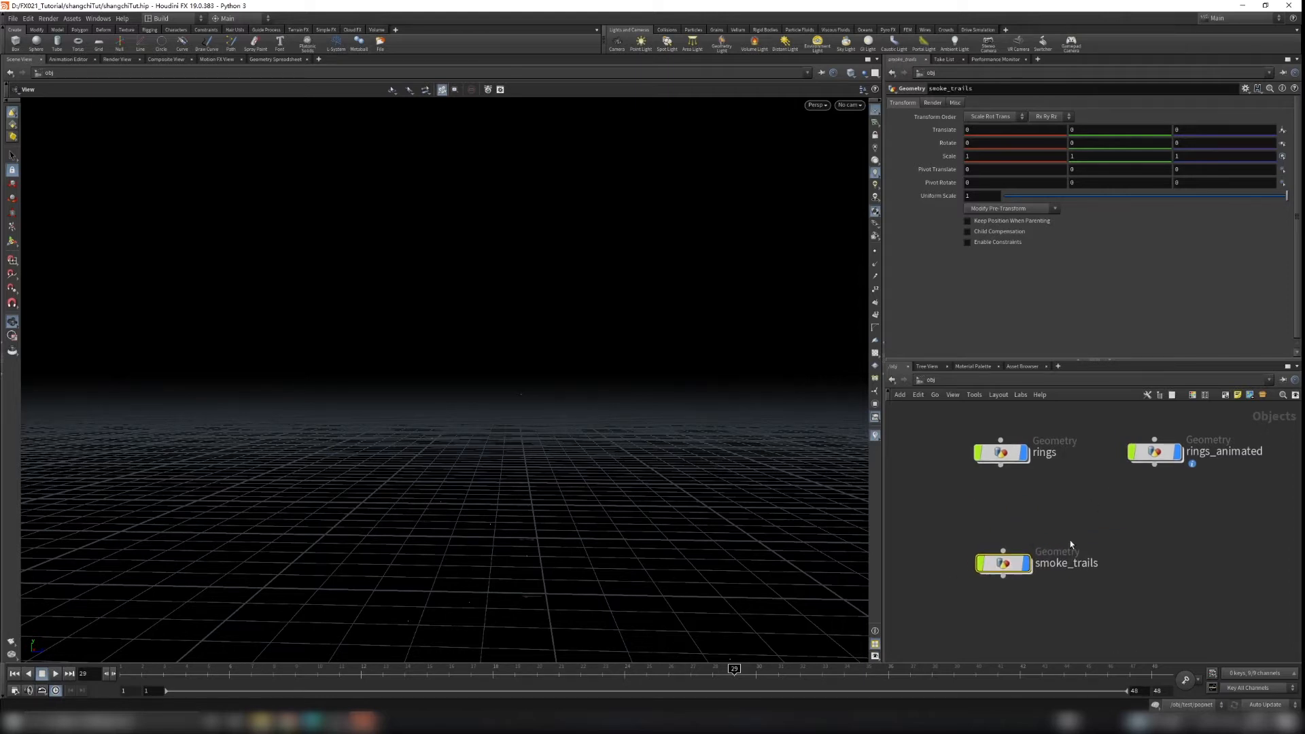
Step: Open the rings_animated network, turn on point display and inspect its particle points and object merge
{"action": "double_click", "coordinate": [1161, 457]}
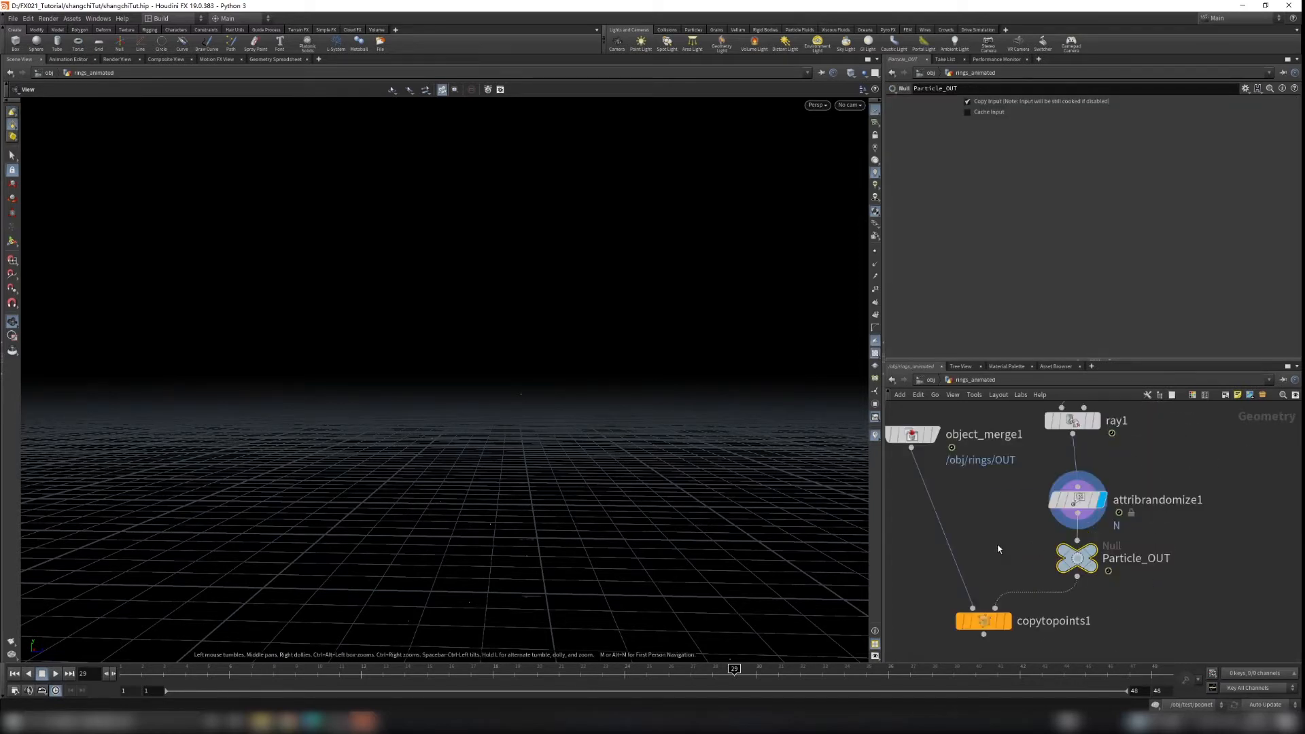
{"action": "left_click_drag", "start_coordinate": [1078, 558], "coordinate": [1075, 564]}
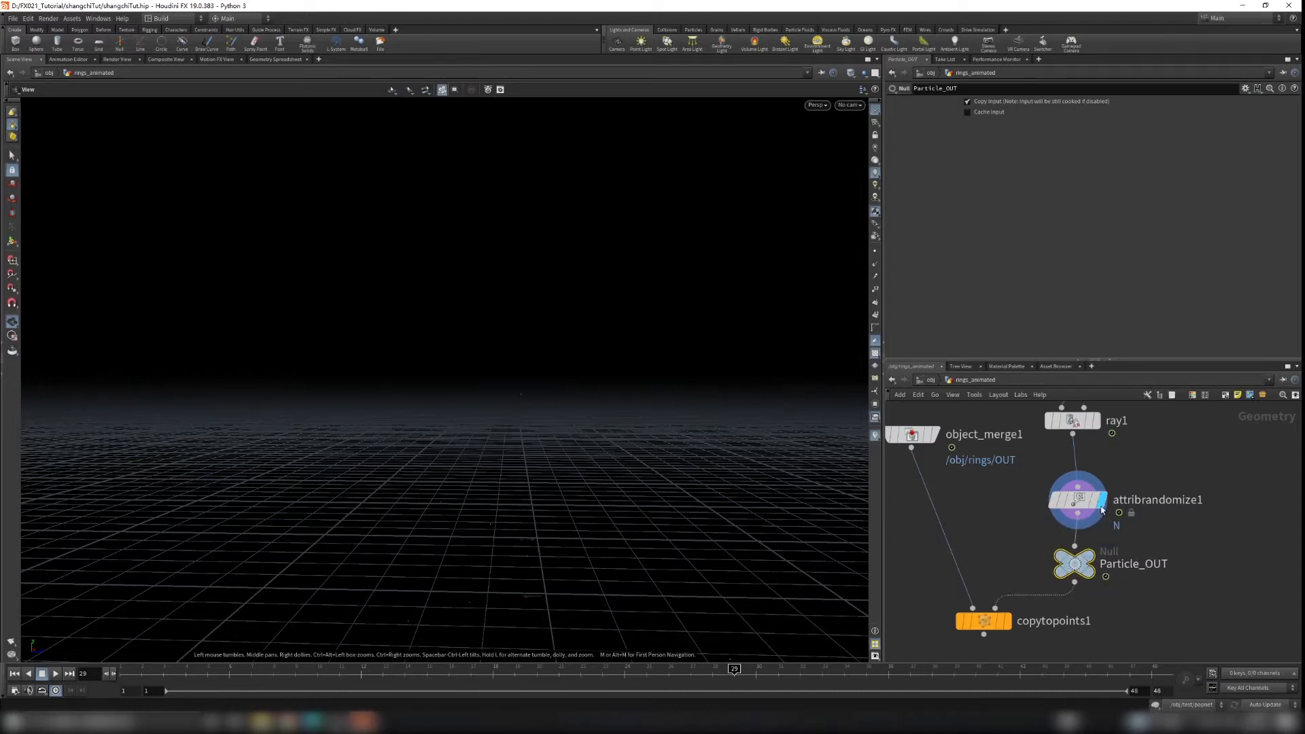
{"action": "scroll", "coordinate": [516, 442], "scroll_direction": "down", "scroll_amount": 3}
{"action": "middle_click_drag", "start_coordinate": [522, 479], "coordinate": [536, 388]}
{"action": "scroll", "coordinate": [541, 443], "scroll_direction": "down", "scroll_amount": 3}
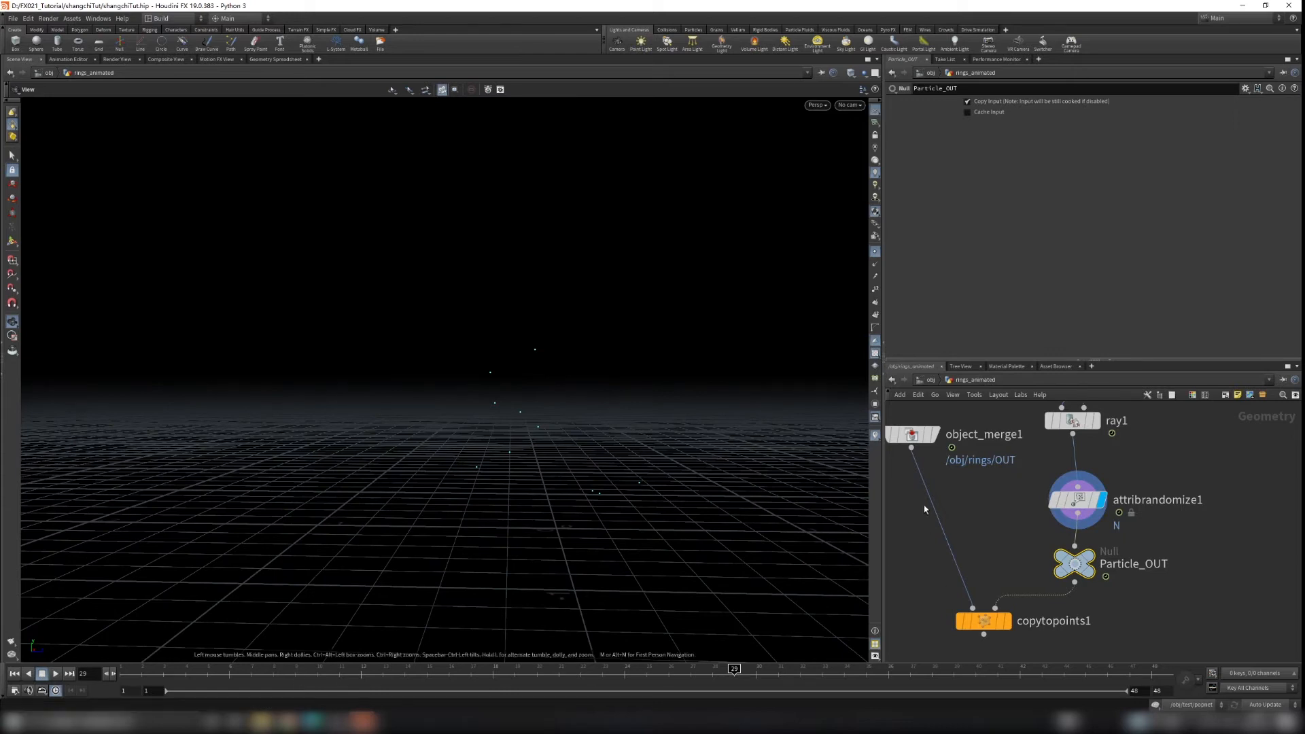
{"action": "middle_click_drag", "start_coordinate": [892, 420], "coordinate": [917, 432]}
{"action": "left_click", "coordinate": [936, 447]}
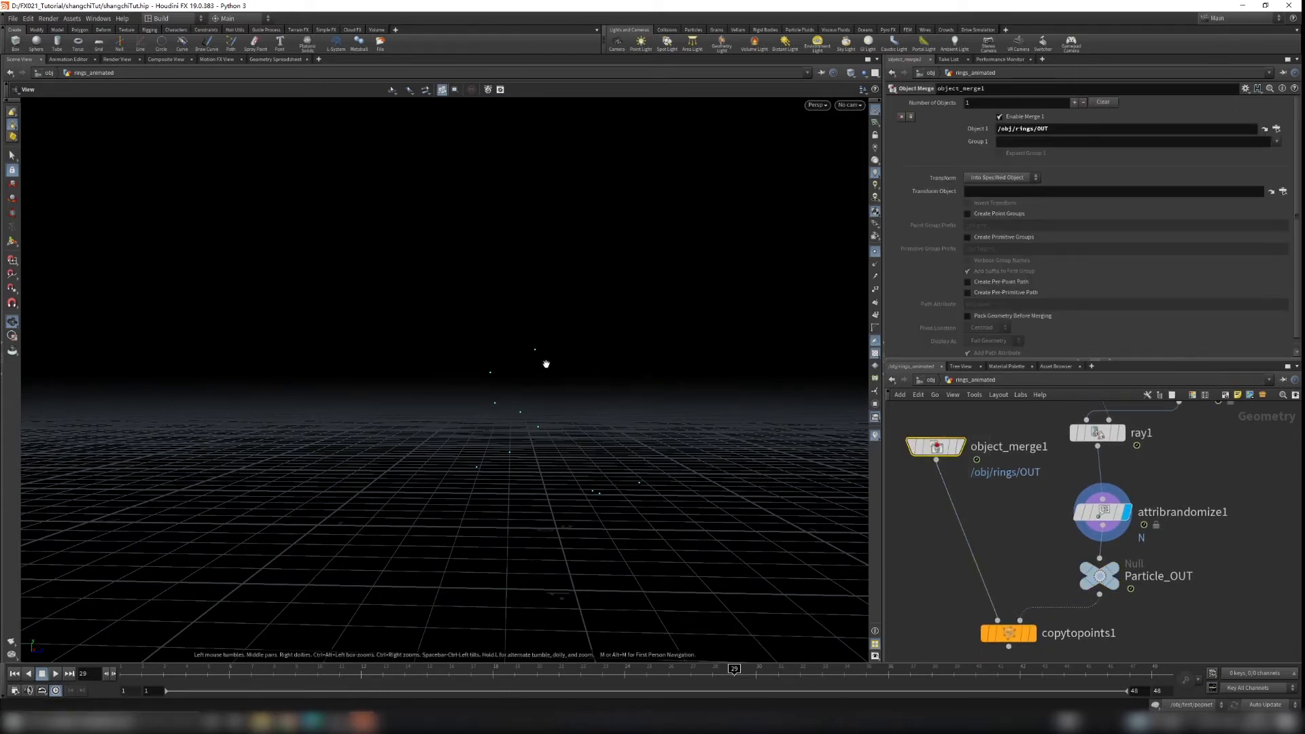
Step: Copy the Particle_OUT null and open the smoke_trails network
{"action": "left_click", "coordinate": [1100, 576]}
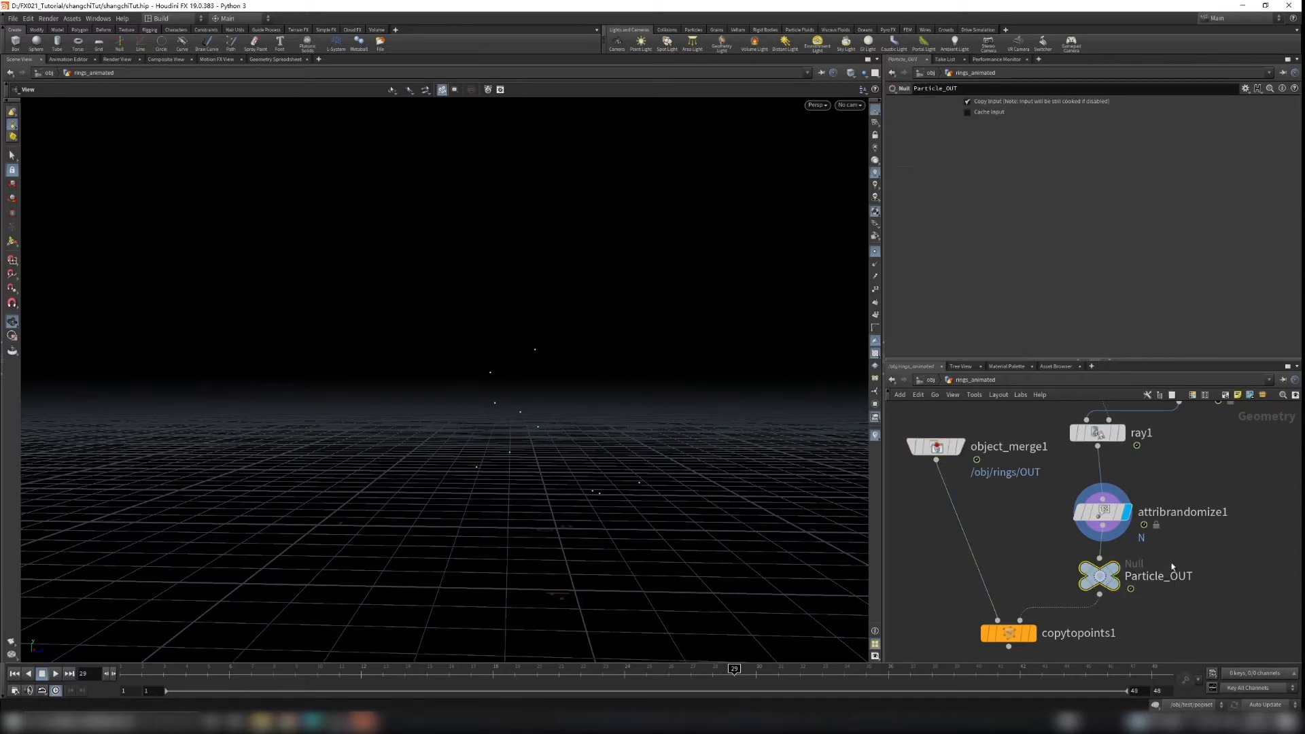
{"action": "key", "text": "ctrl+c"}
{"action": "left_click", "coordinate": [931, 380]}
{"action": "double_click", "coordinate": [1010, 522]}
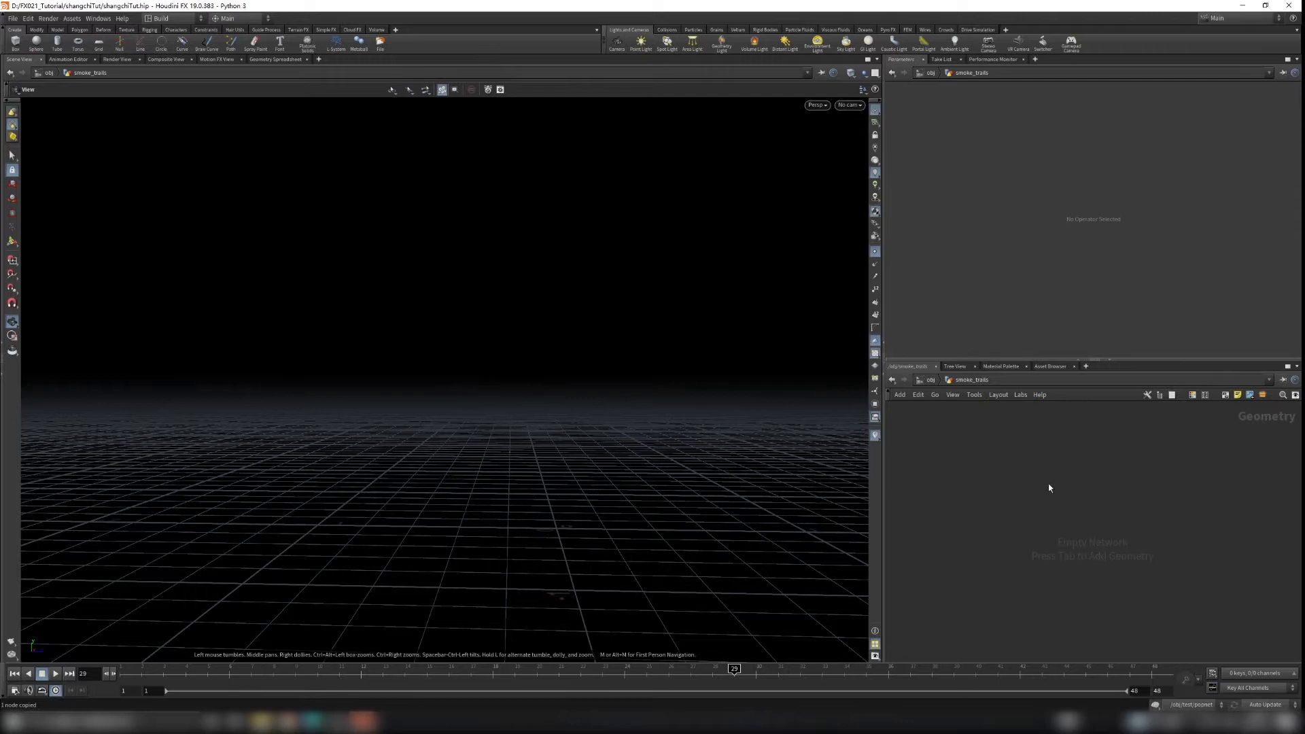
Step: Add an Object Merge node in smoke_trails that references /obj/rings_animated/Particle_OUT
{"action": "key", "text": "Tab"}
{"action": "type", "text": "objm"}
{"action": "key", "text": "Return"}
{"action": "left_click", "coordinate": [1049, 488]}
{"action": "left_click", "coordinate": [1025, 129]}
{"action": "key", "text": "ctrl+v"}
{"action": "key", "text": "Return"}
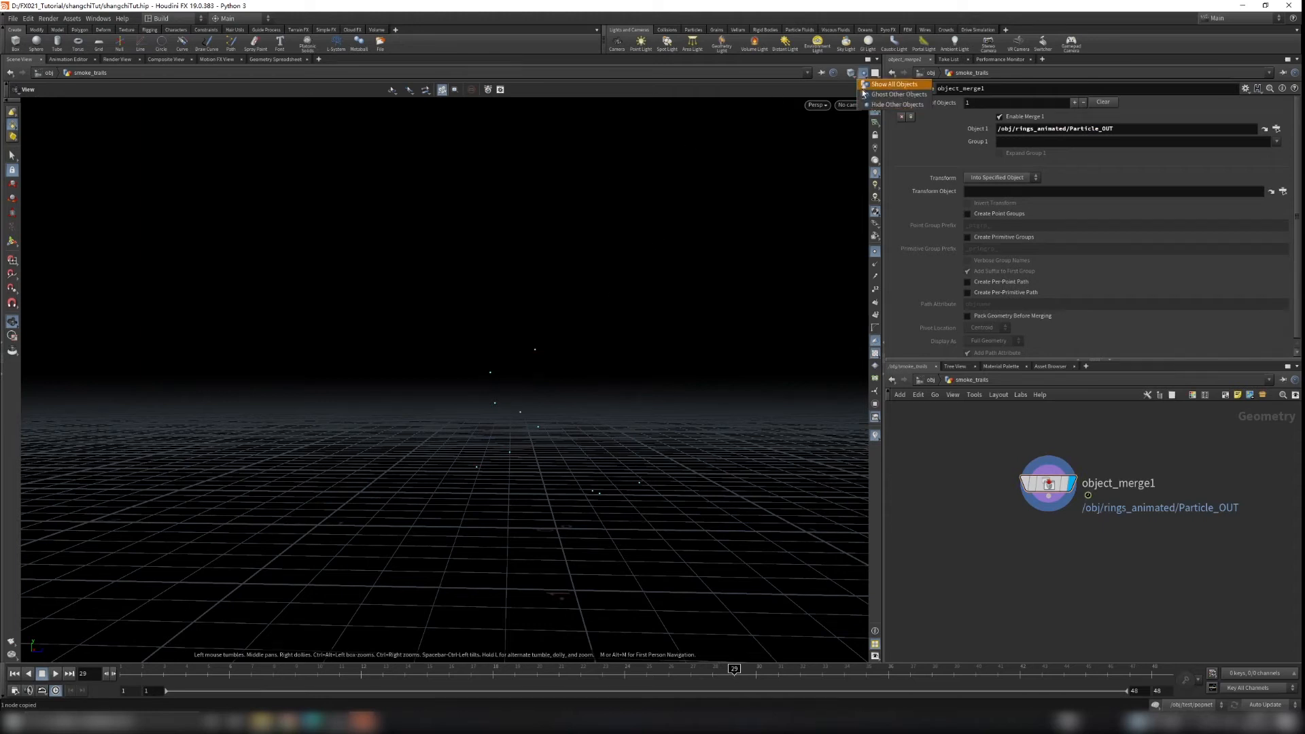
Step: Play the animation to check the motion of the merged particle points
{"action": "left_click_drag", "start_coordinate": [528, 441], "coordinate": [557, 501]}
{"action": "left_click", "coordinate": [55, 673]}
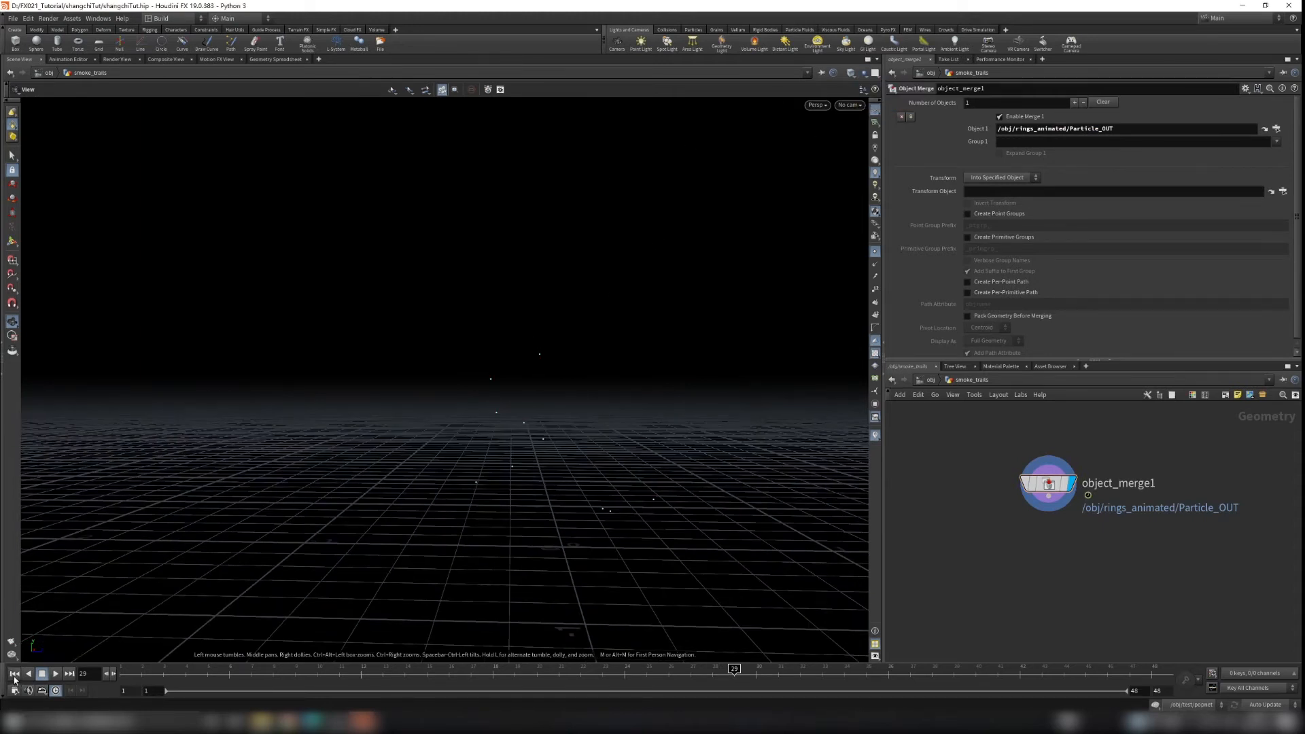
{"action": "left_click", "coordinate": [56, 673]}
{"action": "scroll", "coordinate": [467, 430], "scroll_direction": "down", "scroll_amount": 1}
{"action": "middle_click_drag", "start_coordinate": [1063, 548], "coordinate": [1060, 536]}
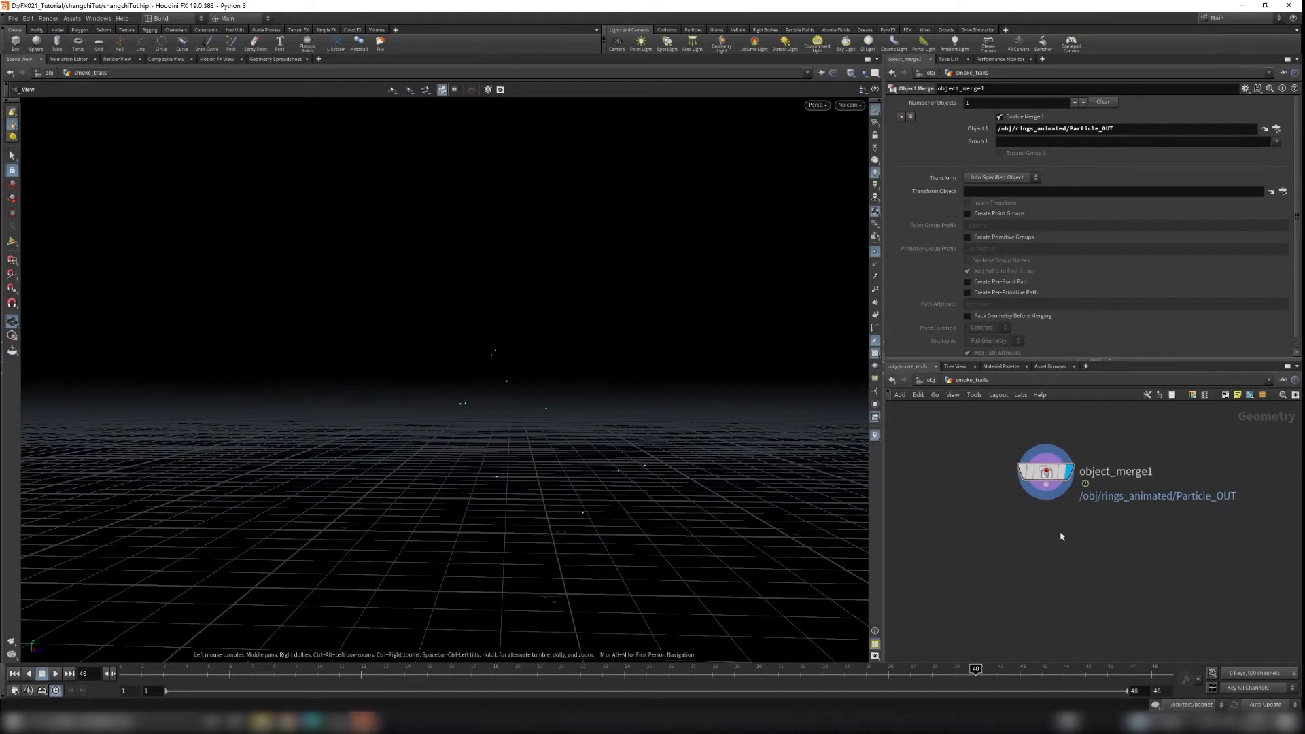
Step: Add a Trail node below the object merge, wire it to the merged particles and display it
{"action": "key", "text": "Tab"}
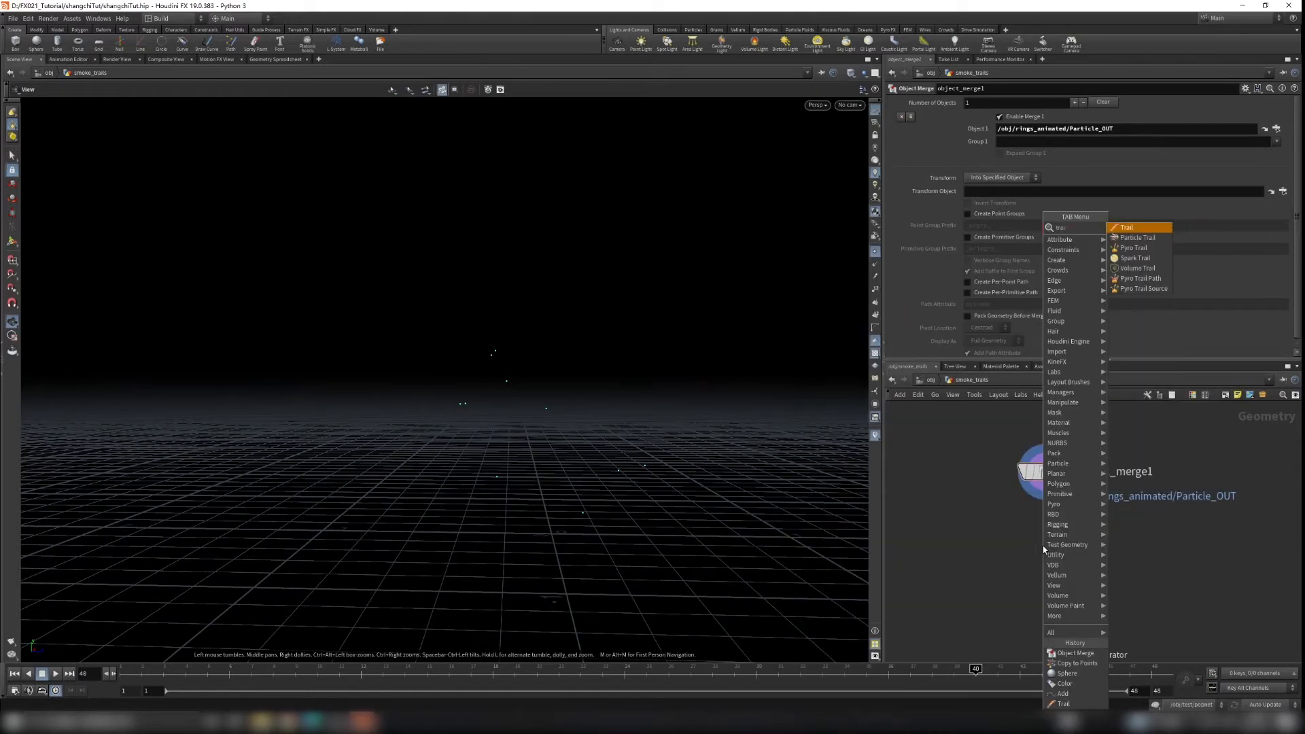
{"action": "key", "text": "Escape"}
{"action": "key", "text": "Tab"}
{"action": "type", "text": "trail"}
{"action": "key", "text": "Return"}
{"action": "left_click", "coordinate": [1073, 575]}
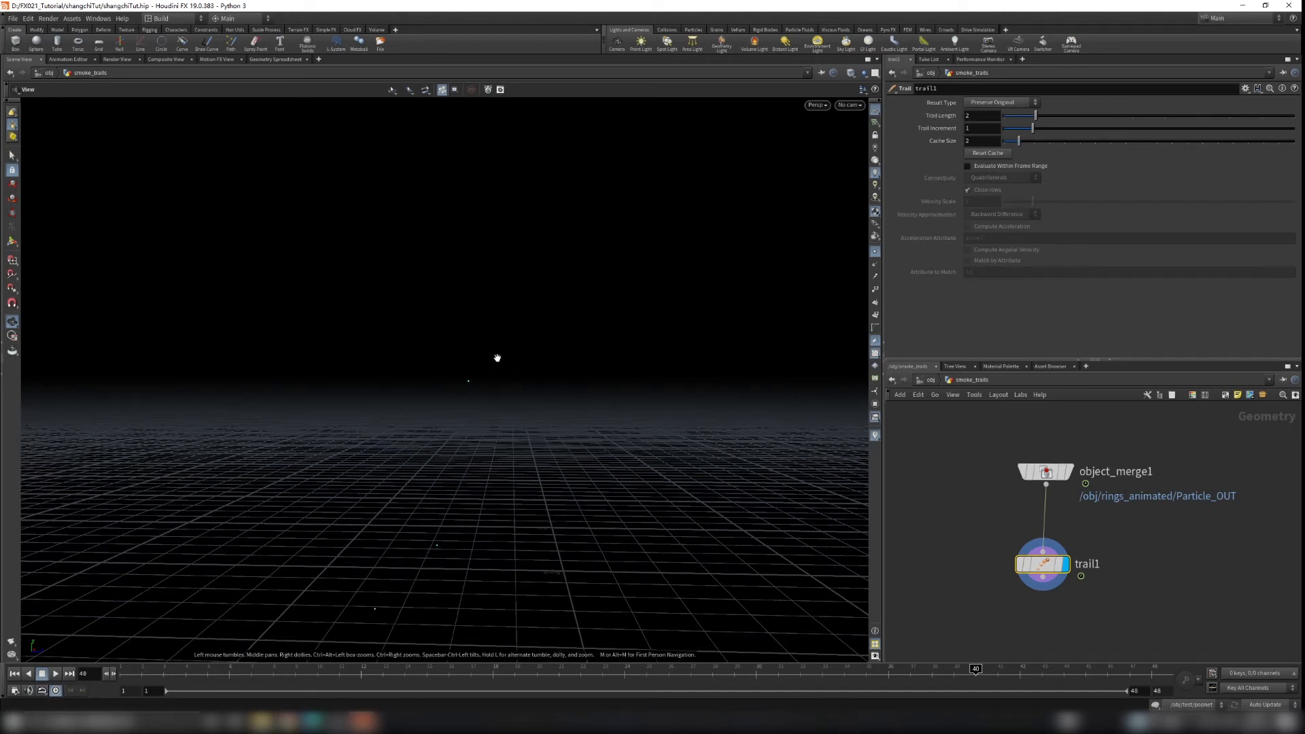
Step: Set the trail length to 8 and scrub the timeline back to frame 13
{"action": "middle_click_drag", "start_coordinate": [482, 509], "coordinate": [522, 213]}
{"action": "middle_click_drag", "start_coordinate": [636, 245], "coordinate": [643, 431]}
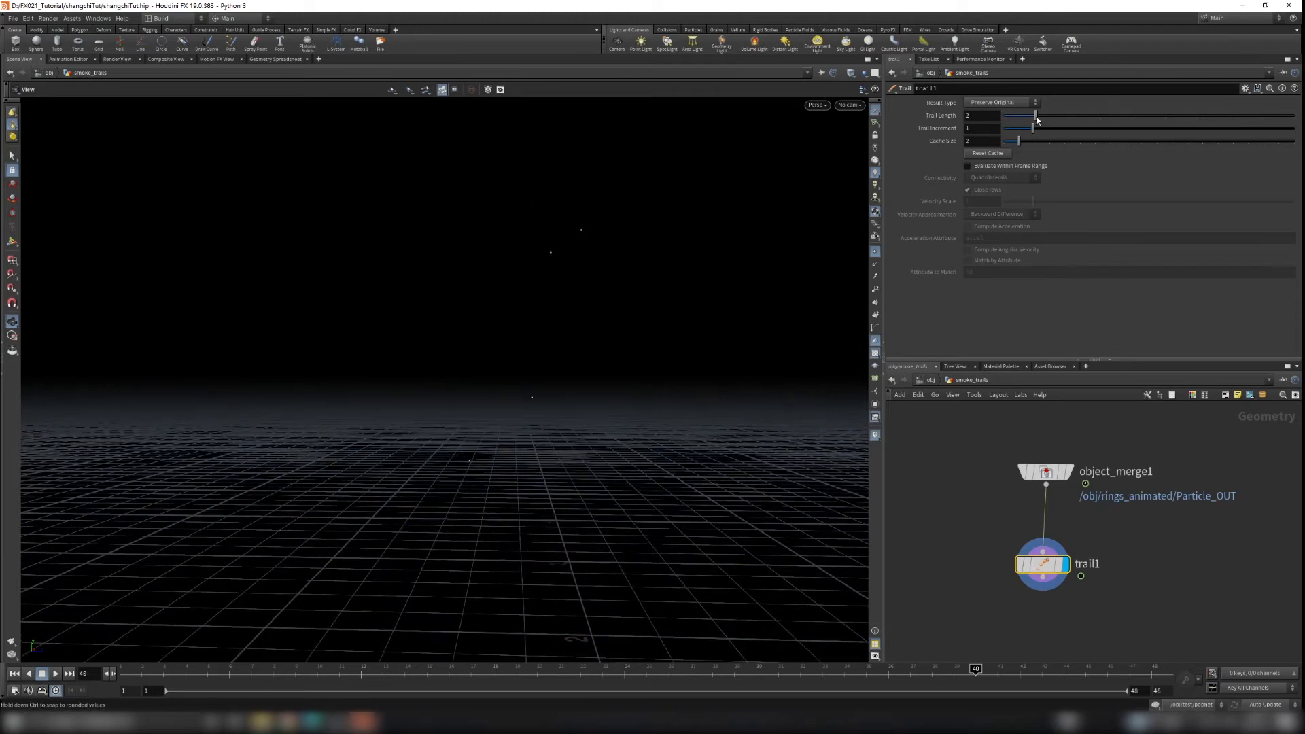
{"action": "left_click_drag", "start_coordinate": [1049, 125], "coordinate": [1099, 123]}
{"action": "left_click_drag", "start_coordinate": [569, 279], "coordinate": [798, 414]}
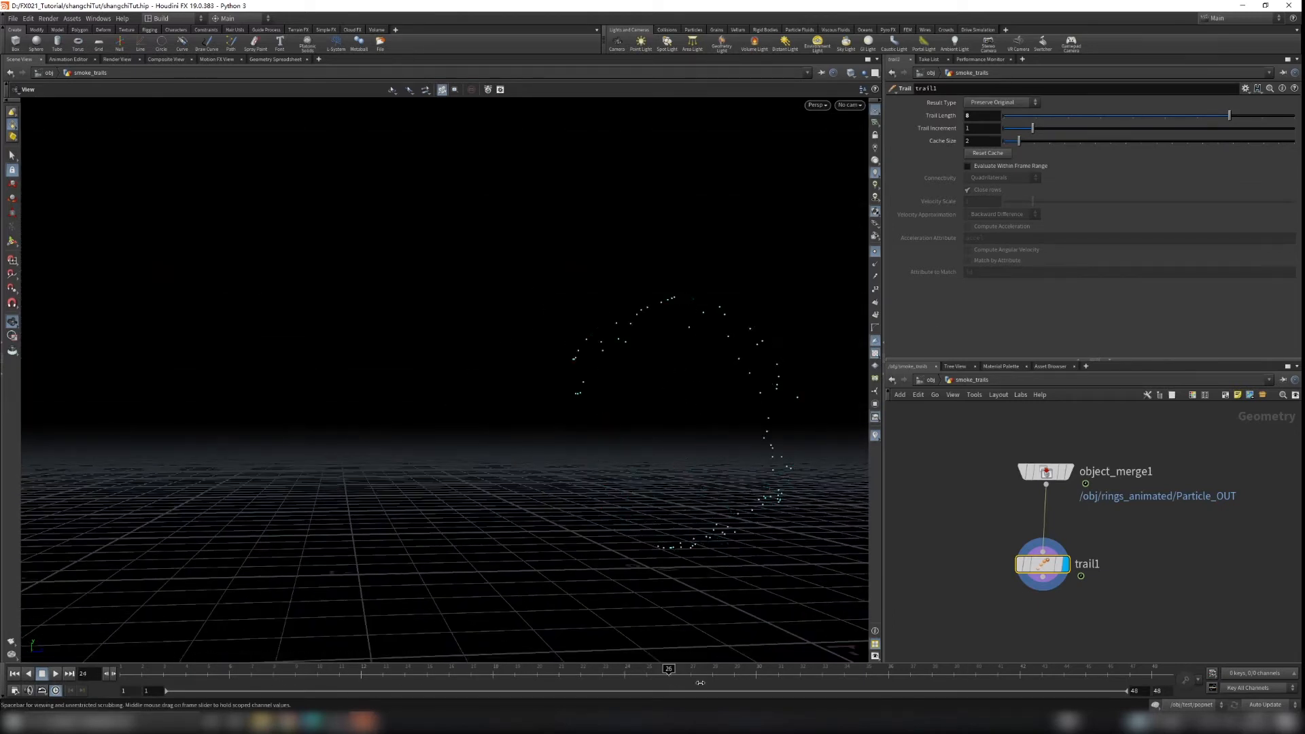
{"action": "left_click_drag", "start_coordinate": [993, 683], "coordinate": [382, 663]}
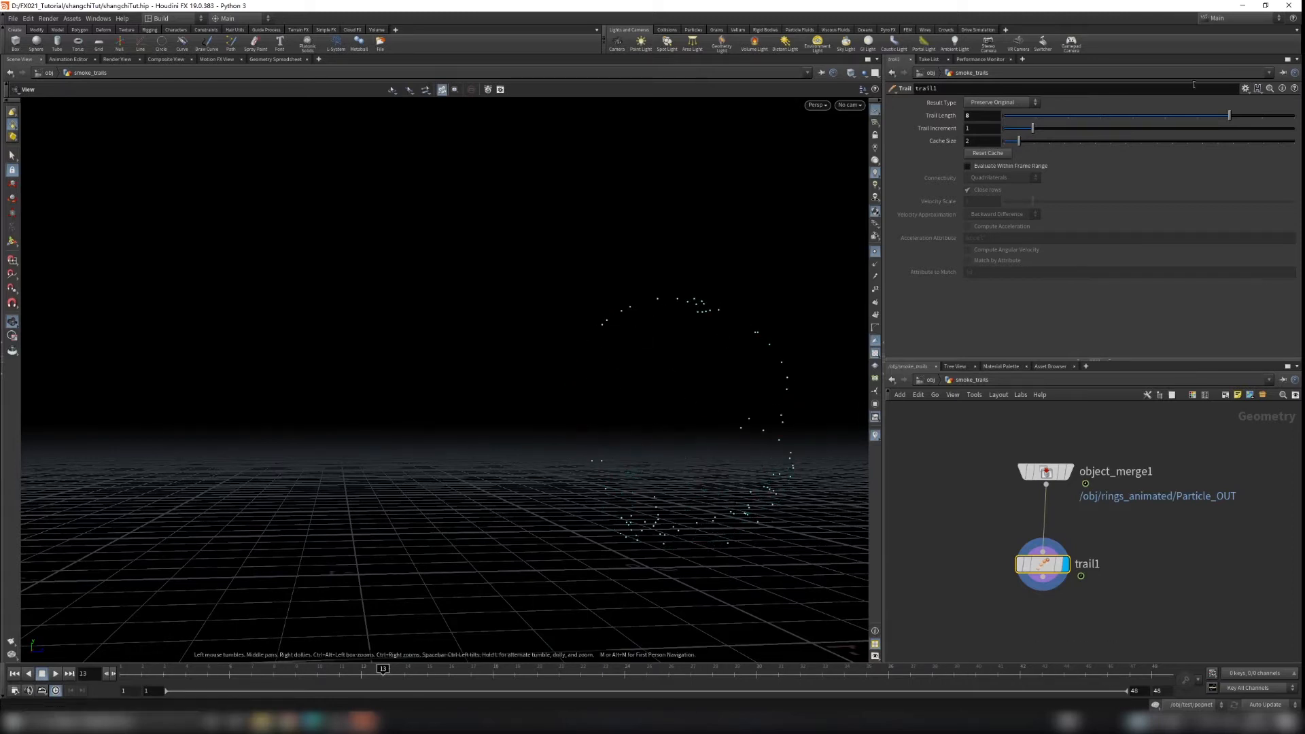
Step: Set the trail length to 10 and examine the extended point trails
{"action": "left_click", "coordinate": [979, 116]}
{"action": "type", "text": "10"}
{"action": "key", "text": "Return"}
{"action": "left_click_drag", "start_coordinate": [673, 364], "coordinate": [586, 284]}
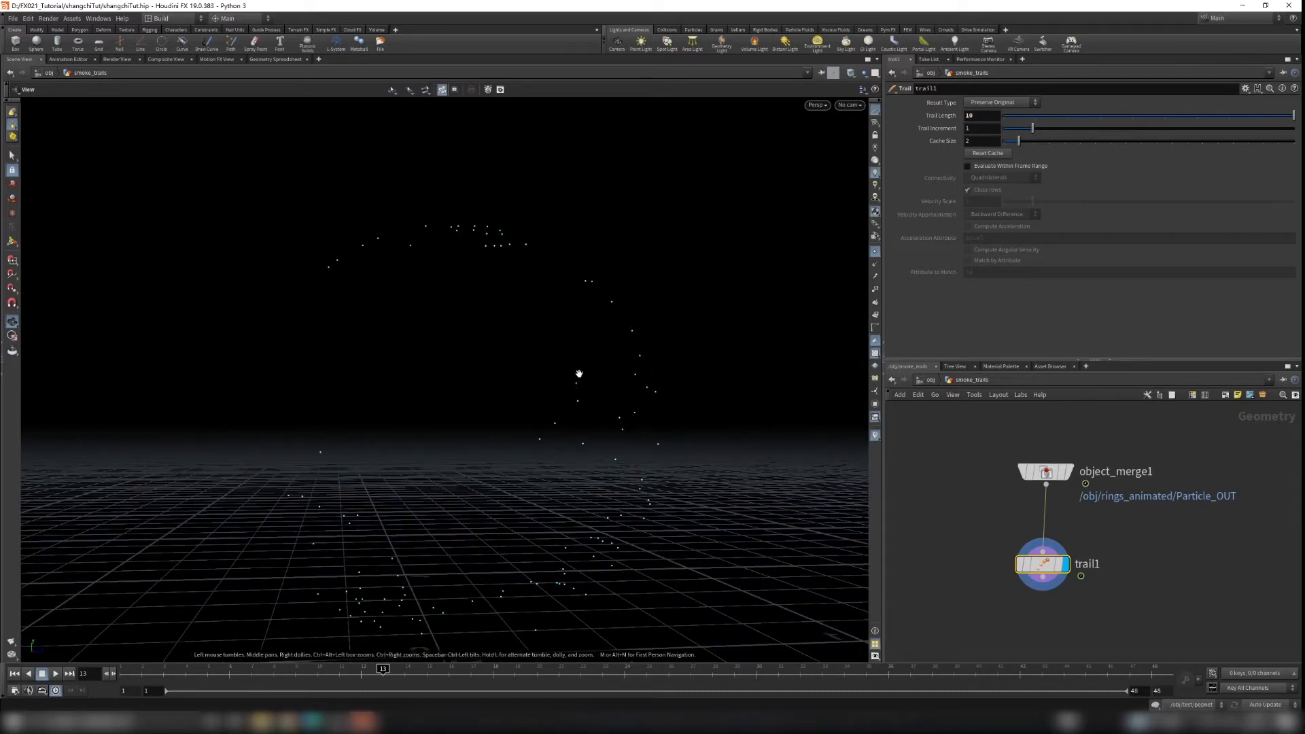
{"action": "left_click_drag", "start_coordinate": [527, 414], "coordinate": [565, 370]}
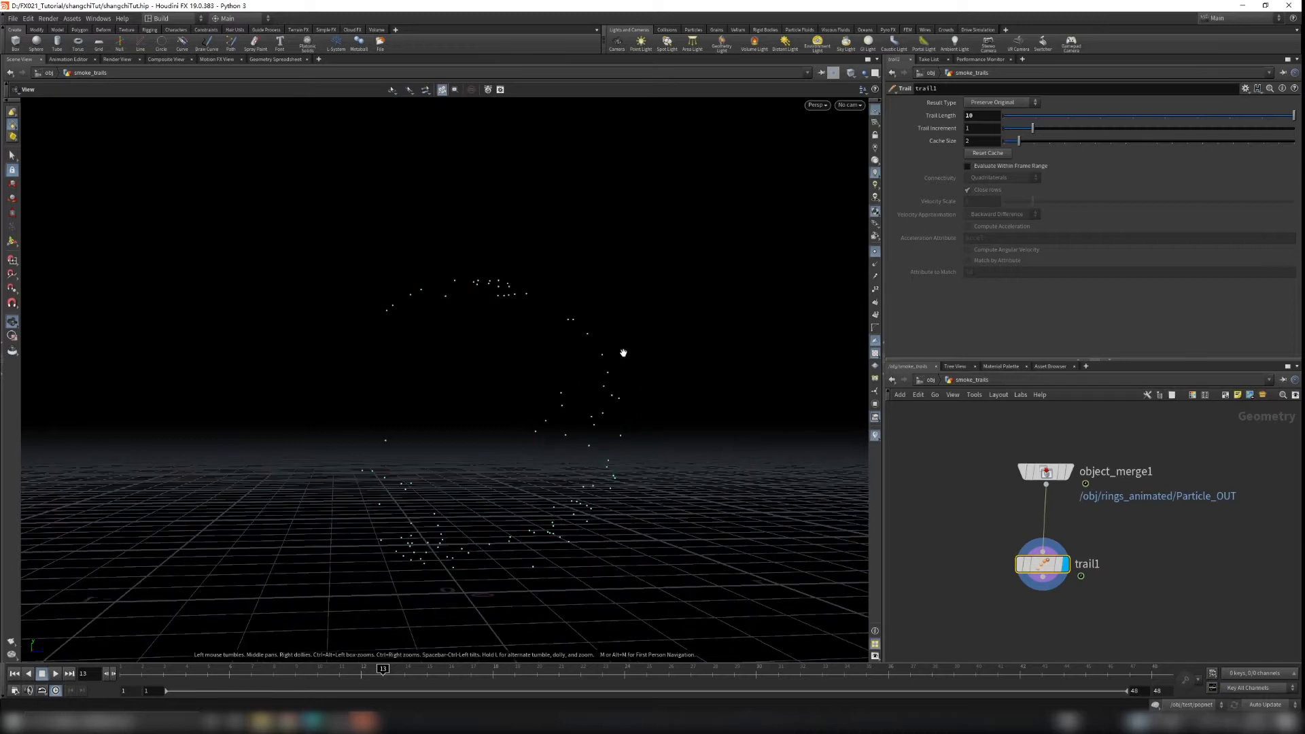
{"action": "scroll", "coordinate": [1035, 591], "scroll_direction": "down", "scroll_amount": 1}
{"action": "scroll", "coordinate": [590, 372], "scroll_direction": "up", "scroll_amount": 1}
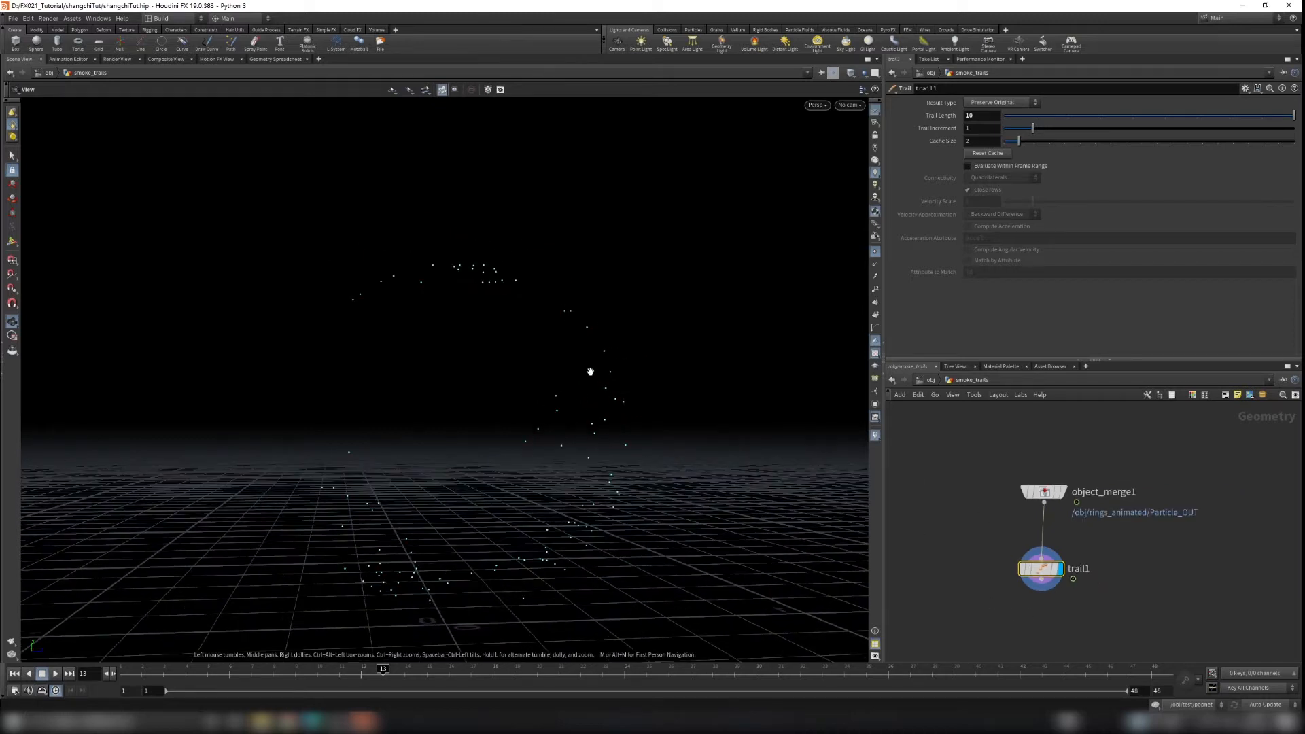
Step: Turn off point display in the viewport and check the trail node's geometry information
{"action": "left_click", "coordinate": [874, 254]}
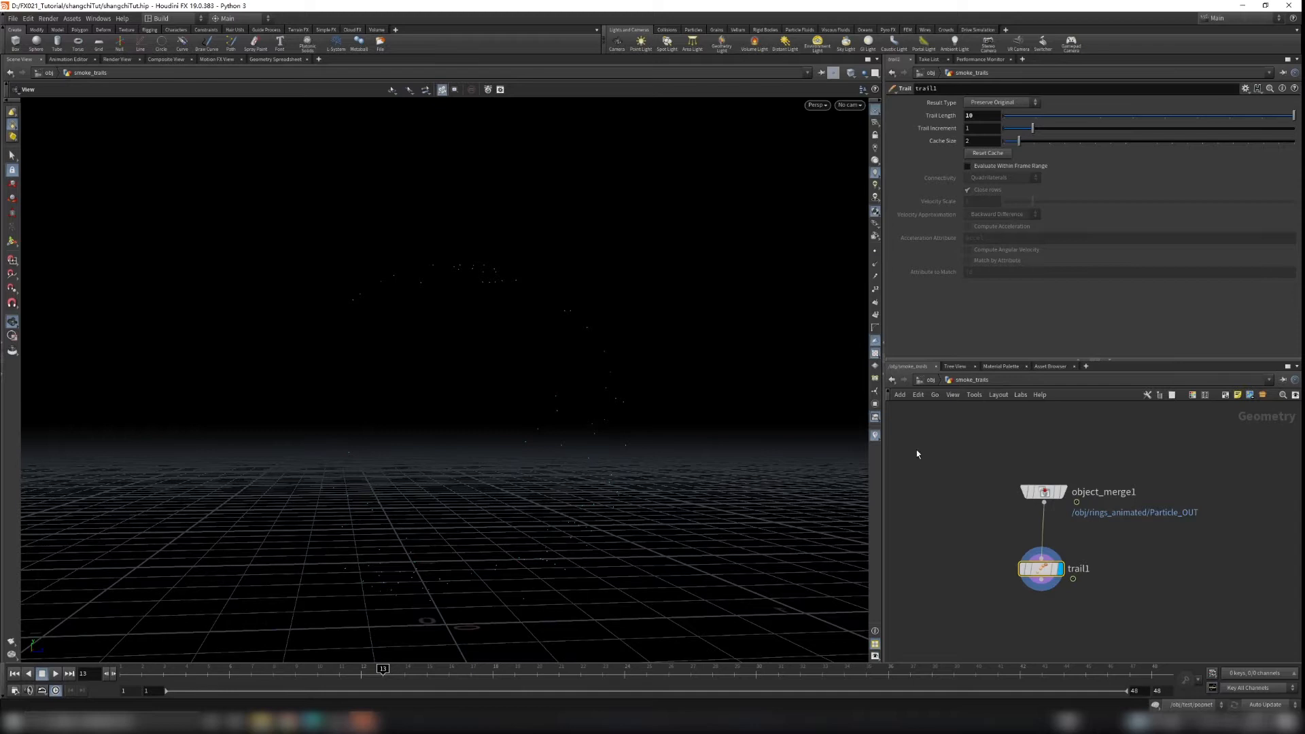
{"action": "middle_click_drag", "start_coordinate": [983, 571], "coordinate": [996, 490]}
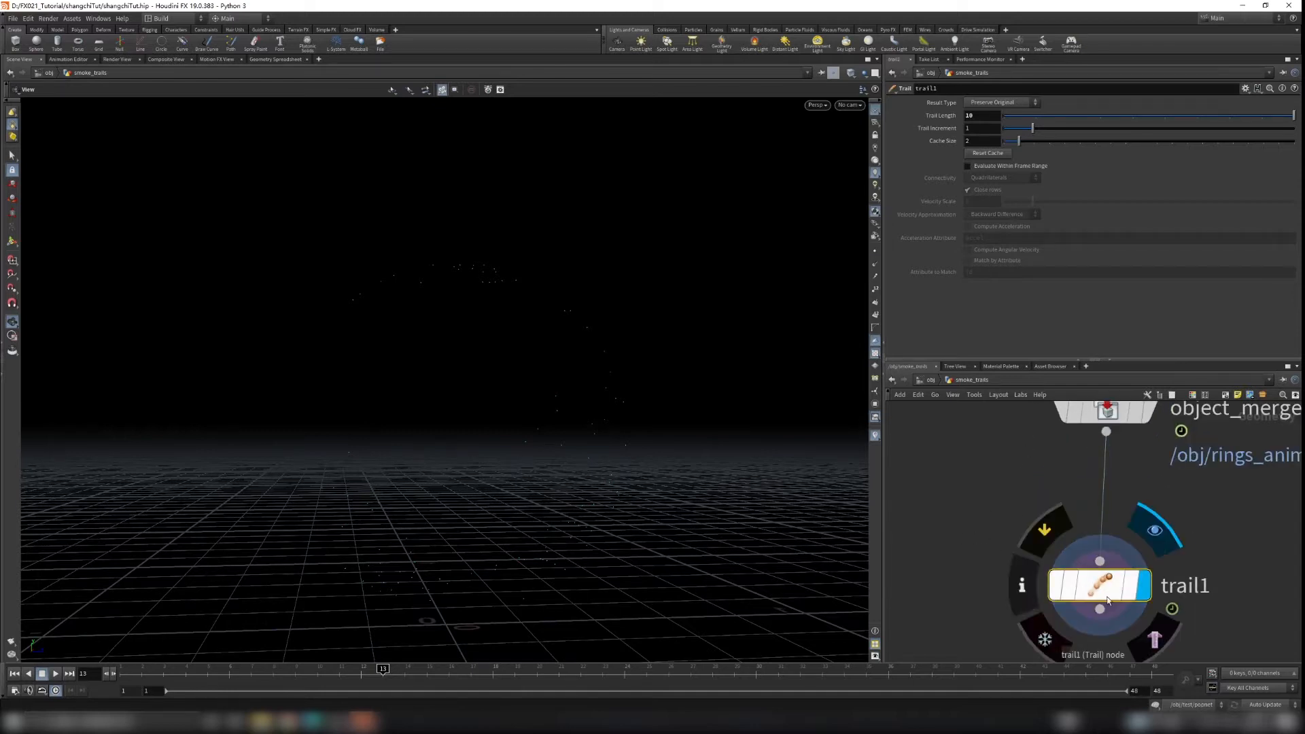
{"action": "left_click", "coordinate": [1022, 586]}
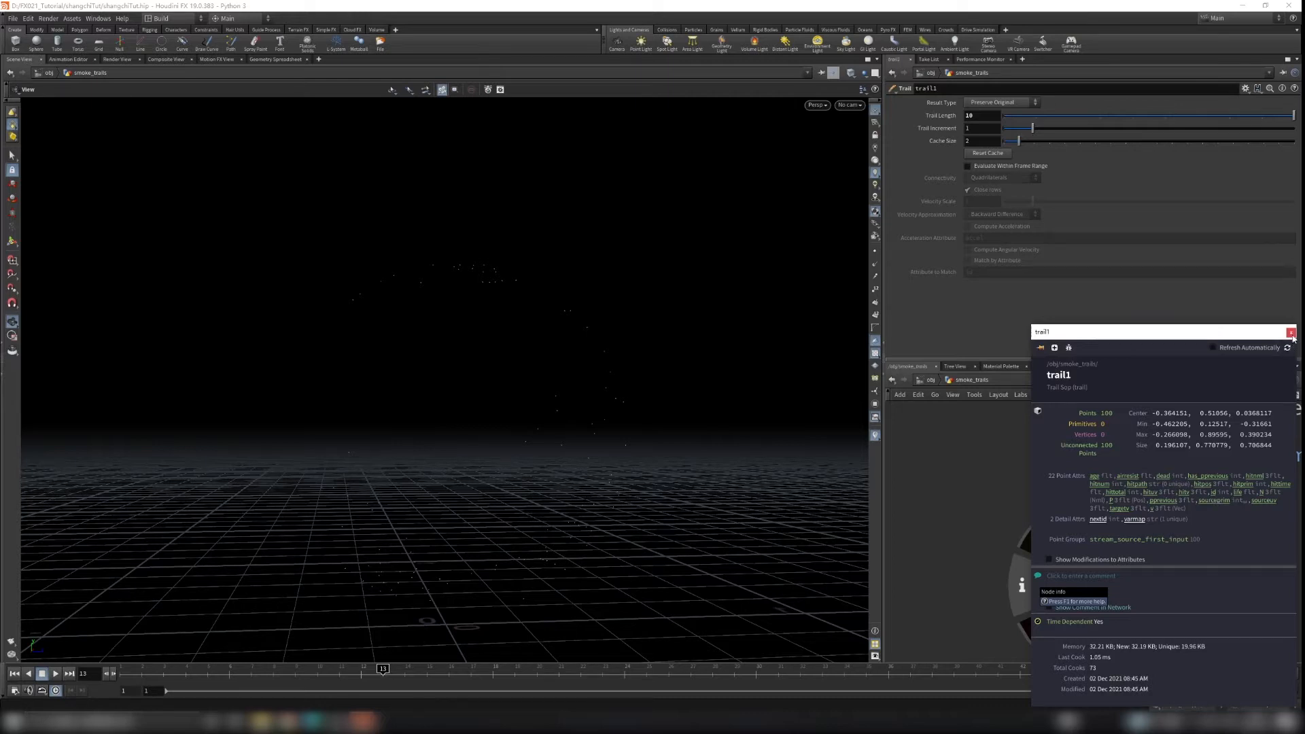
{"action": "left_click", "coordinate": [1292, 334]}
{"action": "middle_click_drag", "start_coordinate": [1178, 467], "coordinate": [1170, 502]}
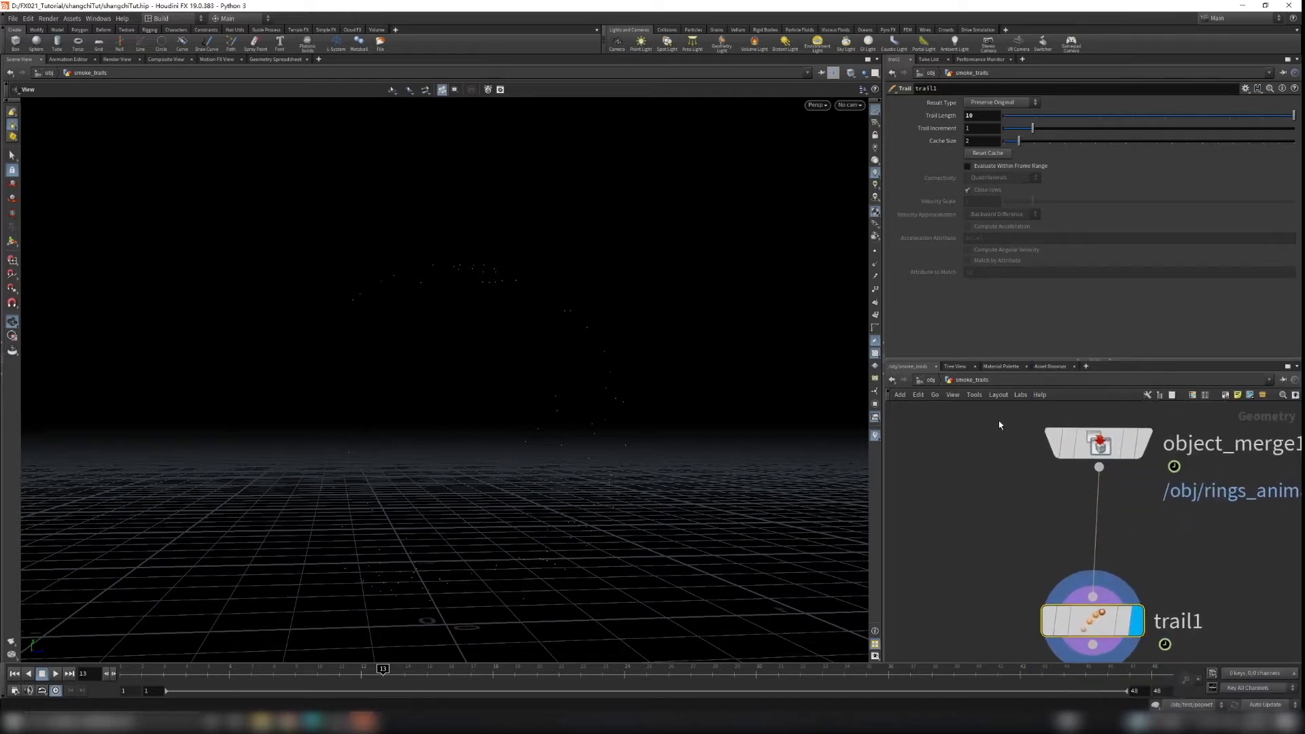
Step: Compare the object merge output with the trail output, leaving the trail node displayed
{"action": "left_click", "coordinate": [1141, 438]}
{"action": "left_click", "coordinate": [1141, 439]}
{"action": "middle_click_drag", "start_coordinate": [1182, 584], "coordinate": [1171, 507]}
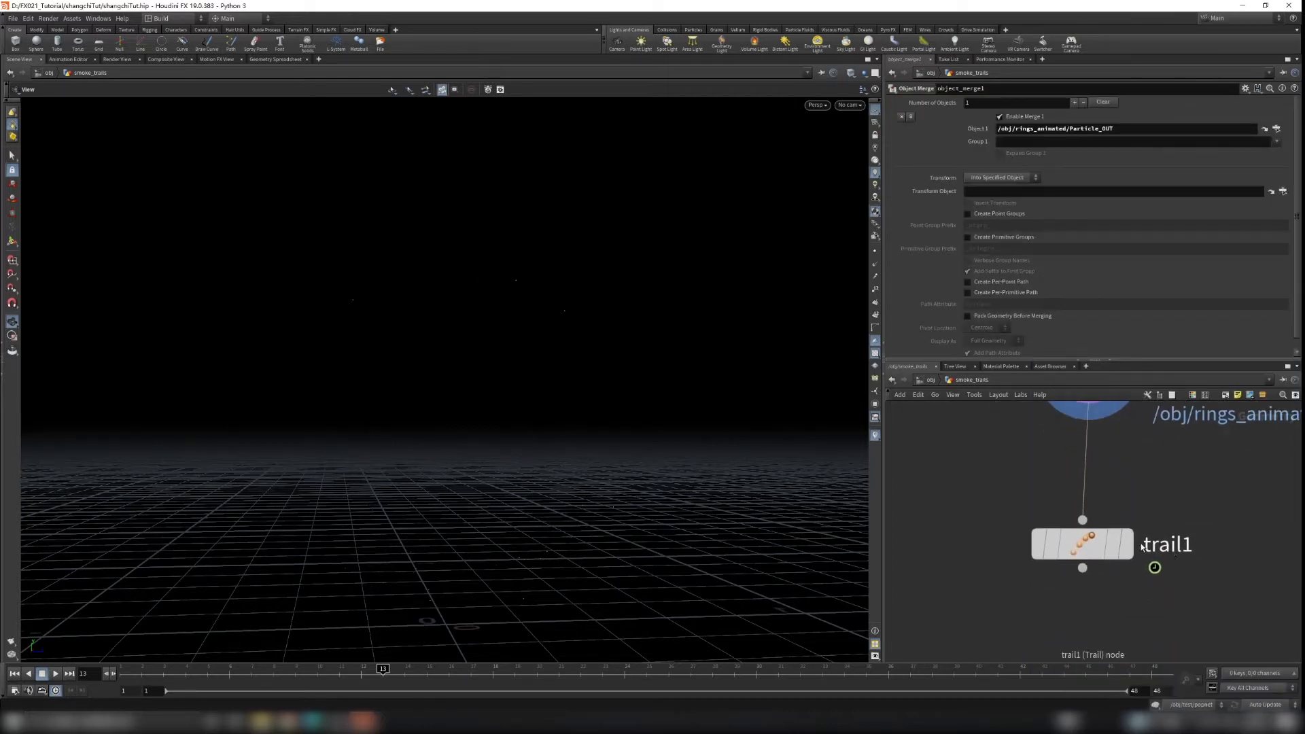
{"action": "left_click", "coordinate": [1126, 545]}
{"action": "left_click_drag", "start_coordinate": [1217, 620], "coordinate": [1006, 511]}
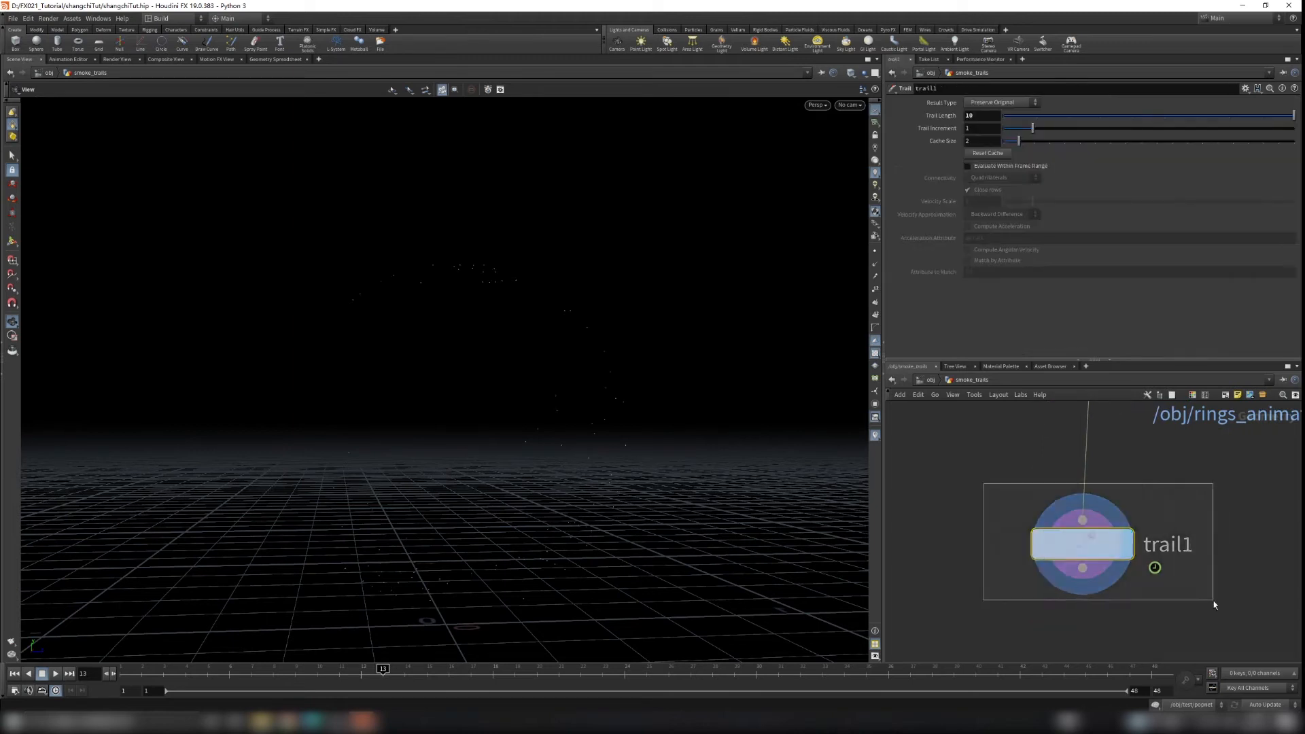
{"action": "left_click_drag", "start_coordinate": [544, 317], "coordinate": [627, 348]}
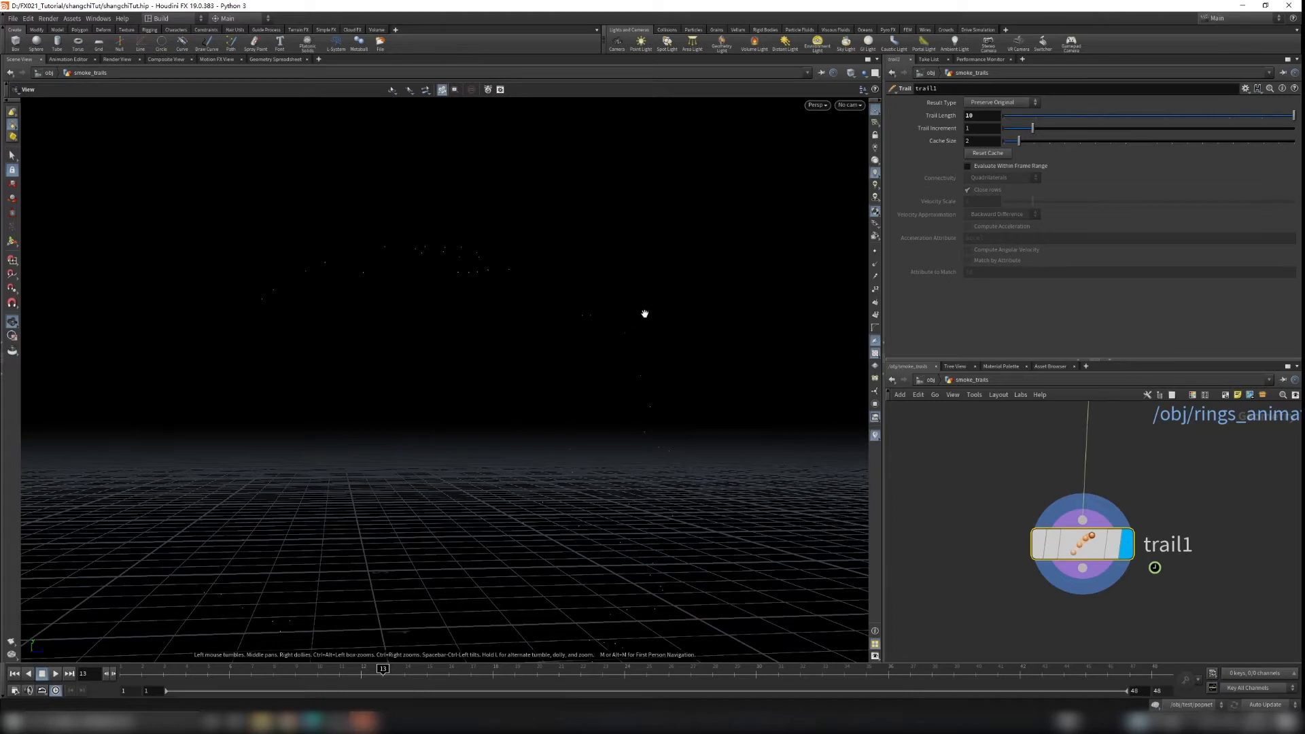
Step: Add a displayed Color node after the trail and set its color type to Random from Attribute
{"action": "scroll", "coordinate": [981, 568], "scroll_direction": "down", "scroll_amount": 5}
{"action": "key", "text": "Tab"}
{"action": "type", "text": "color"}
{"action": "key", "text": "Return"}
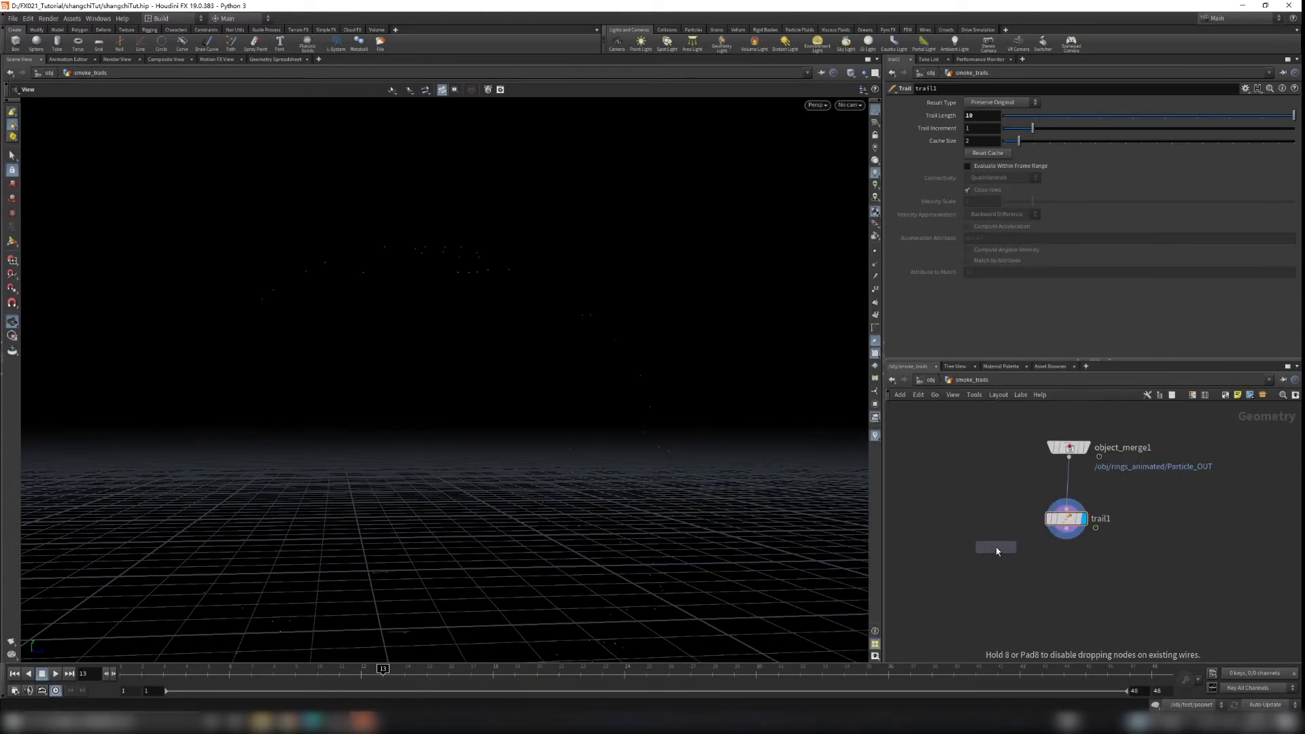
{"action": "left_click", "coordinate": [1006, 563]}
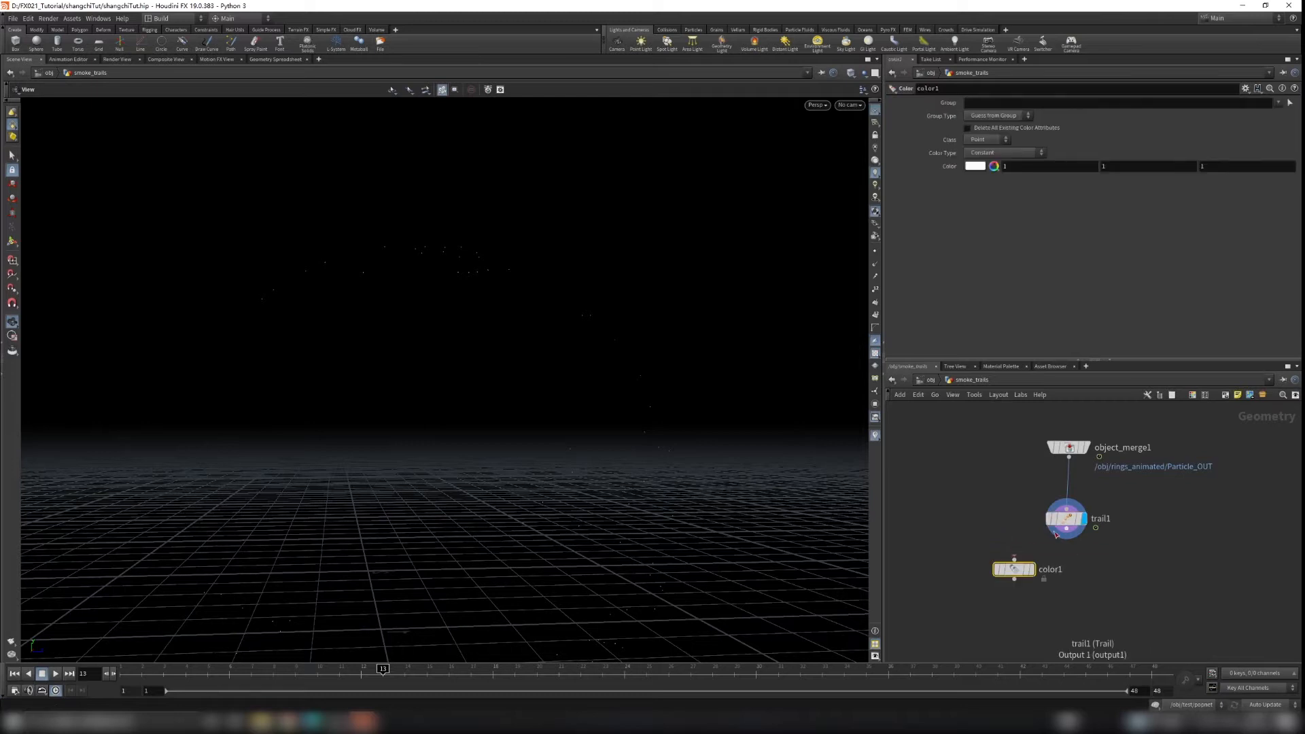
{"action": "left_click", "coordinate": [1031, 569]}
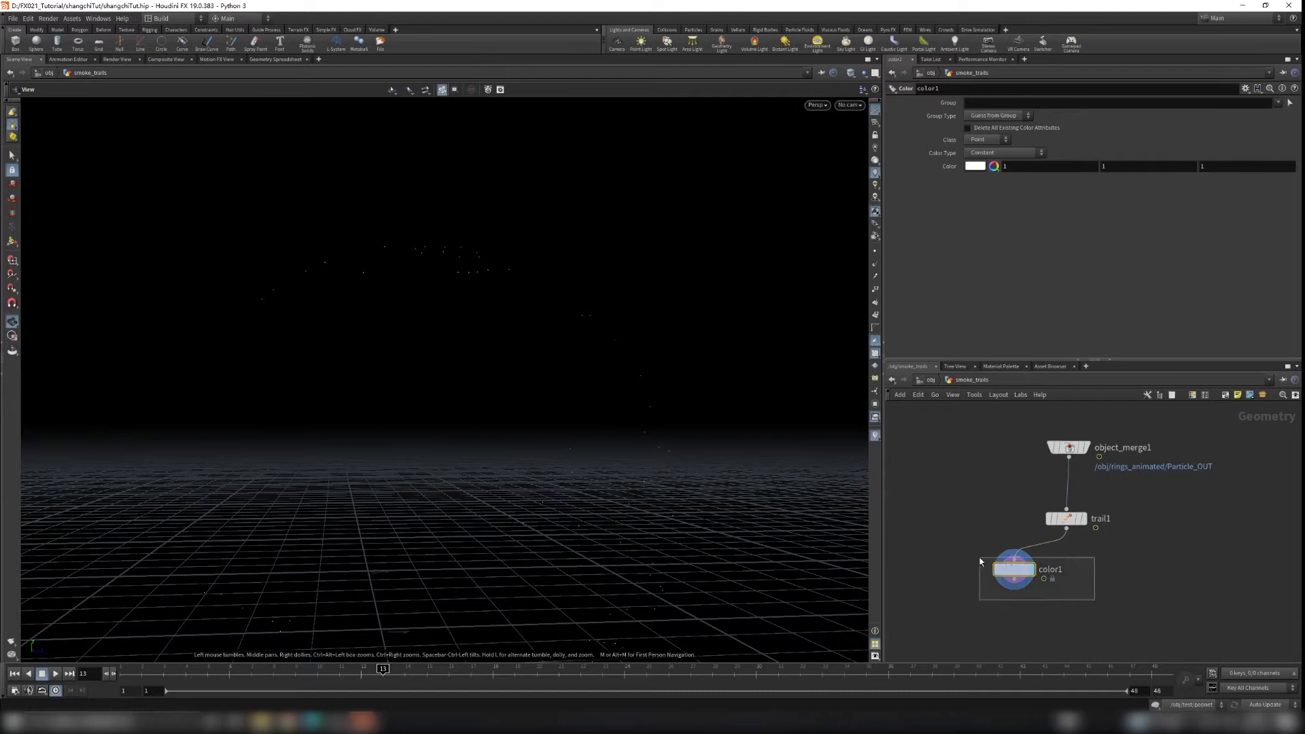
{"action": "left_click", "coordinate": [987, 153]}
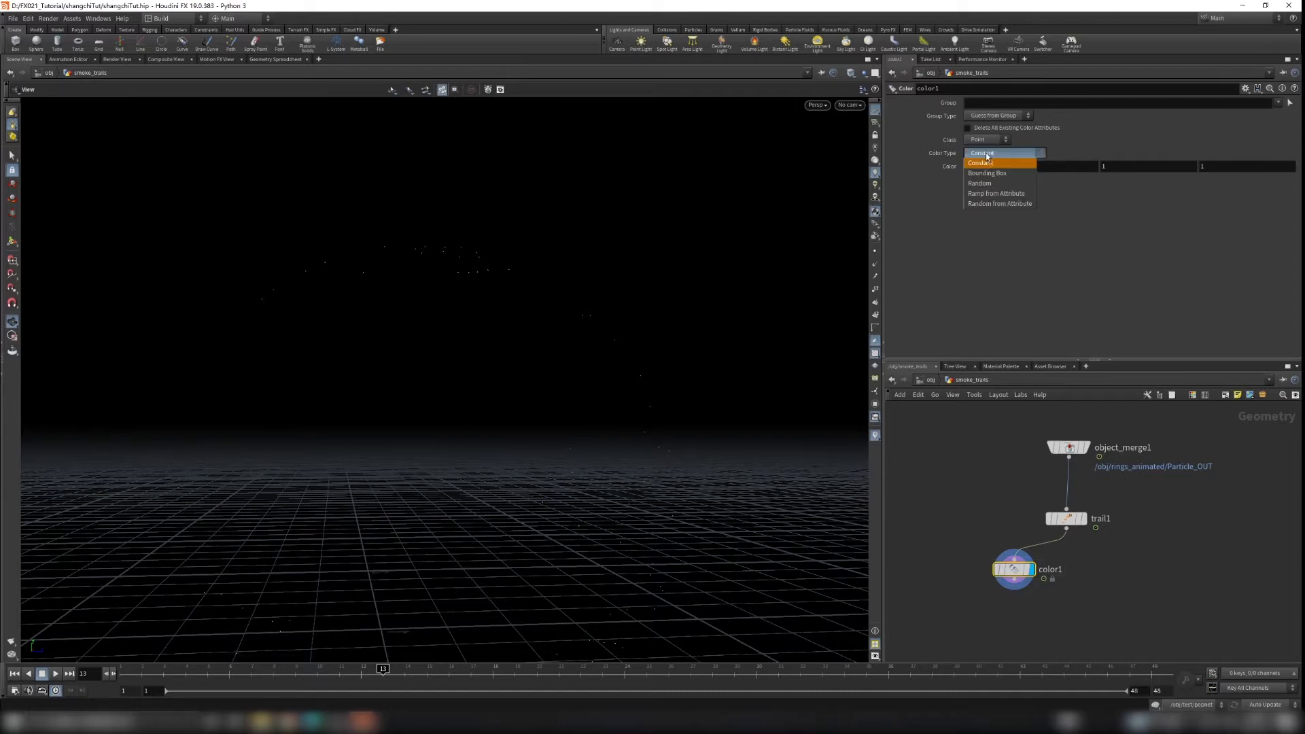
{"action": "left_click", "coordinate": [1006, 203]}
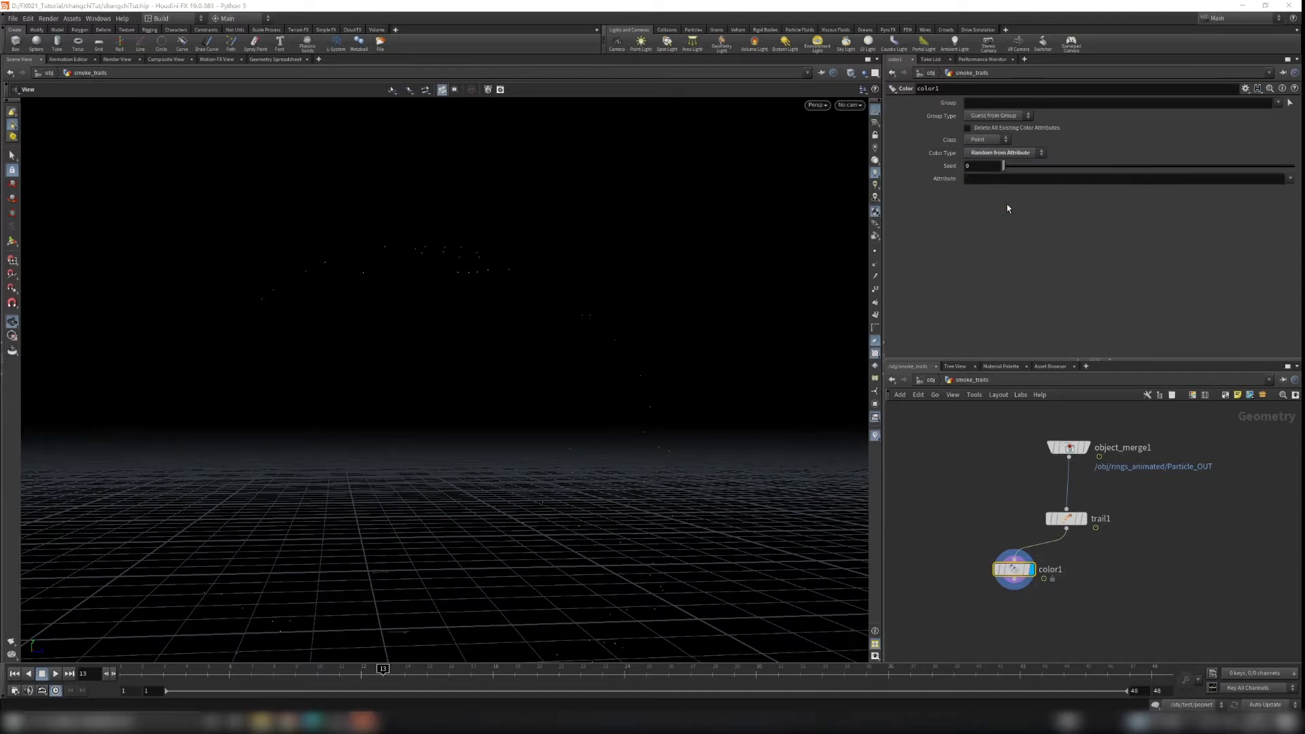
Step: Set the random color attribute to id and place a Sphere node beside the Color node
{"action": "left_click", "coordinate": [976, 180]}
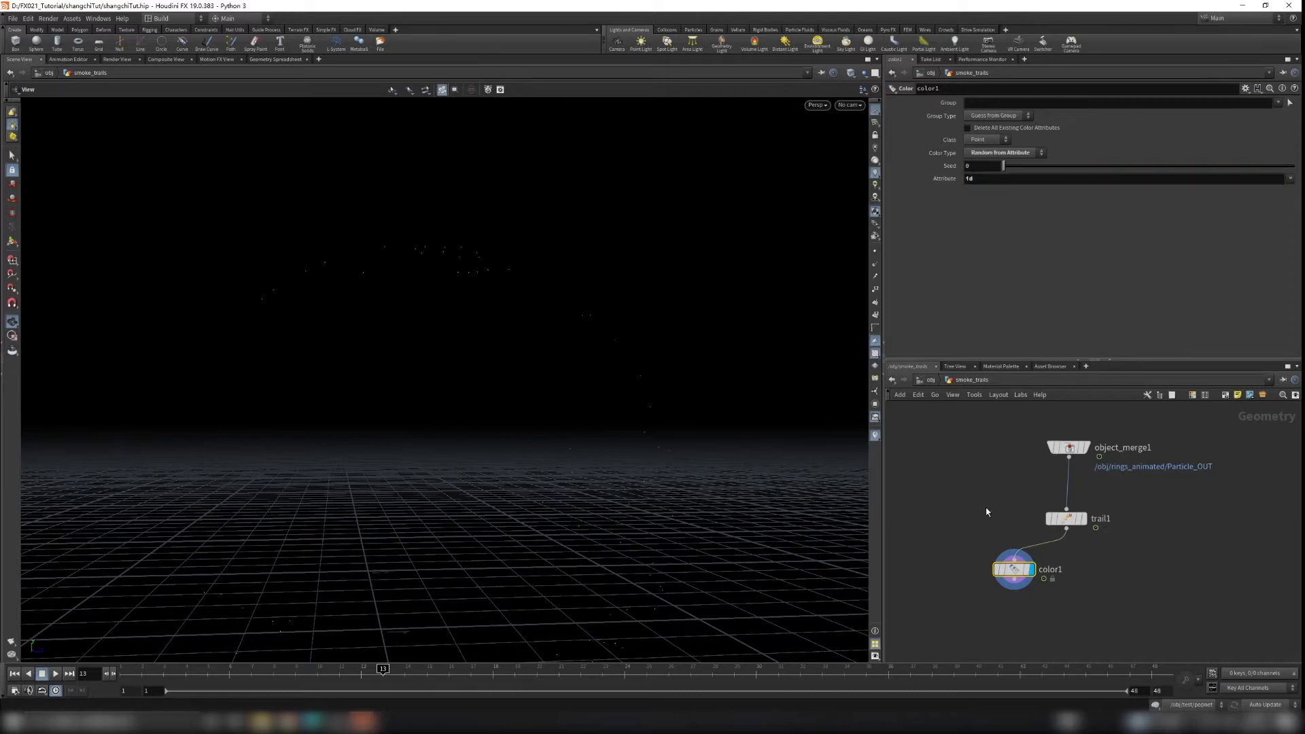
{"action": "key", "text": "Tab"}
{"action": "type", "text": "sph"}
{"action": "key", "text": "Return"}
{"action": "left_click", "coordinate": [928, 514]}
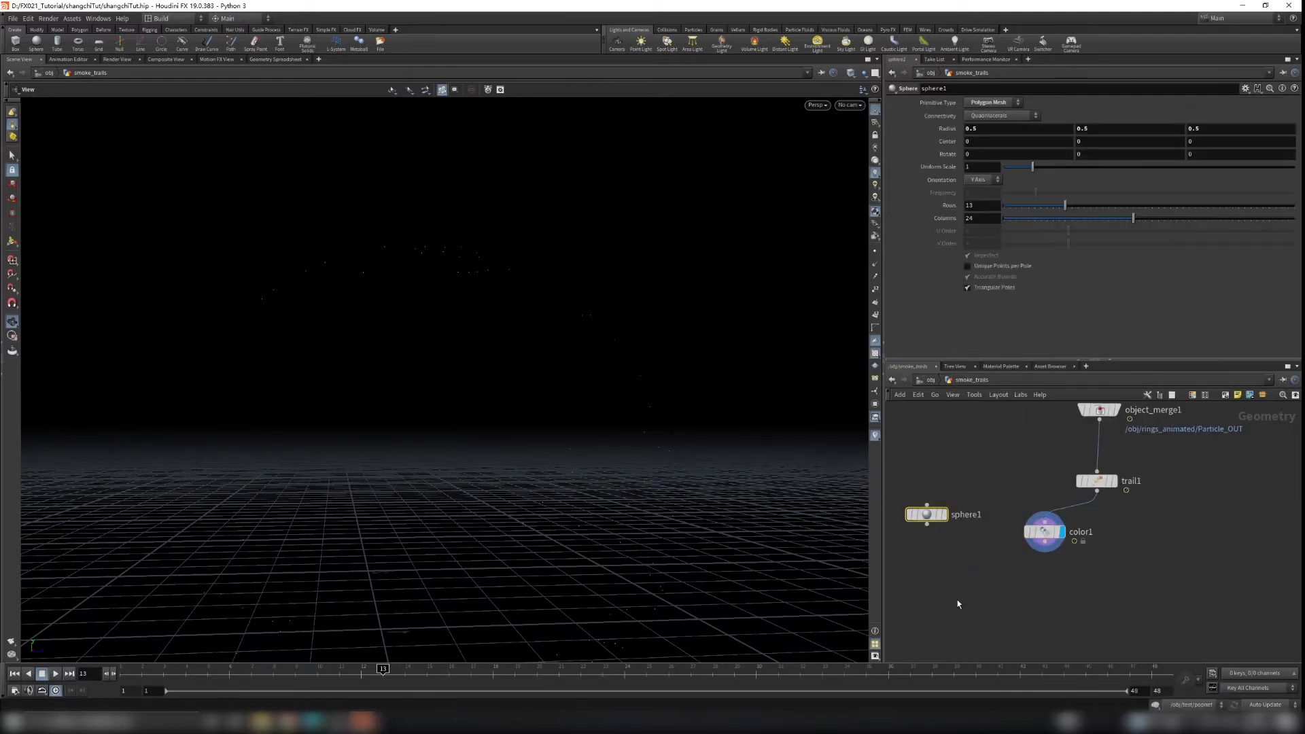
Step: Add a displayed Copy to Points node that copies the sphere onto the colored trail points
{"action": "key", "text": "Tab"}
{"action": "type", "text": "copyto"}
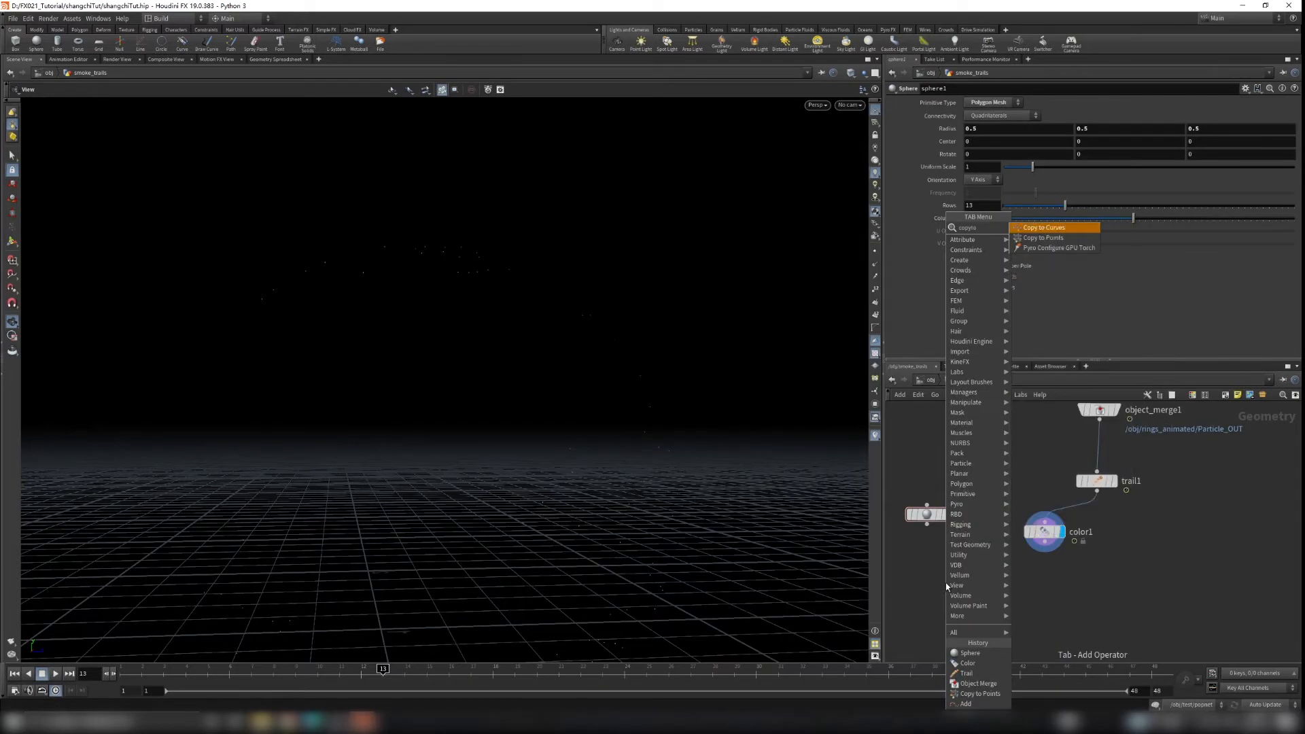
{"action": "key", "text": "Down"}
{"action": "key", "text": "Return"}
{"action": "left_click", "coordinate": [945, 581]}
{"action": "left_click_drag", "start_coordinate": [935, 578], "coordinate": [949, 569]}
{"action": "left_click_drag", "start_coordinate": [1045, 542], "coordinate": [966, 569]}
{"action": "left_click", "coordinate": [976, 579]}
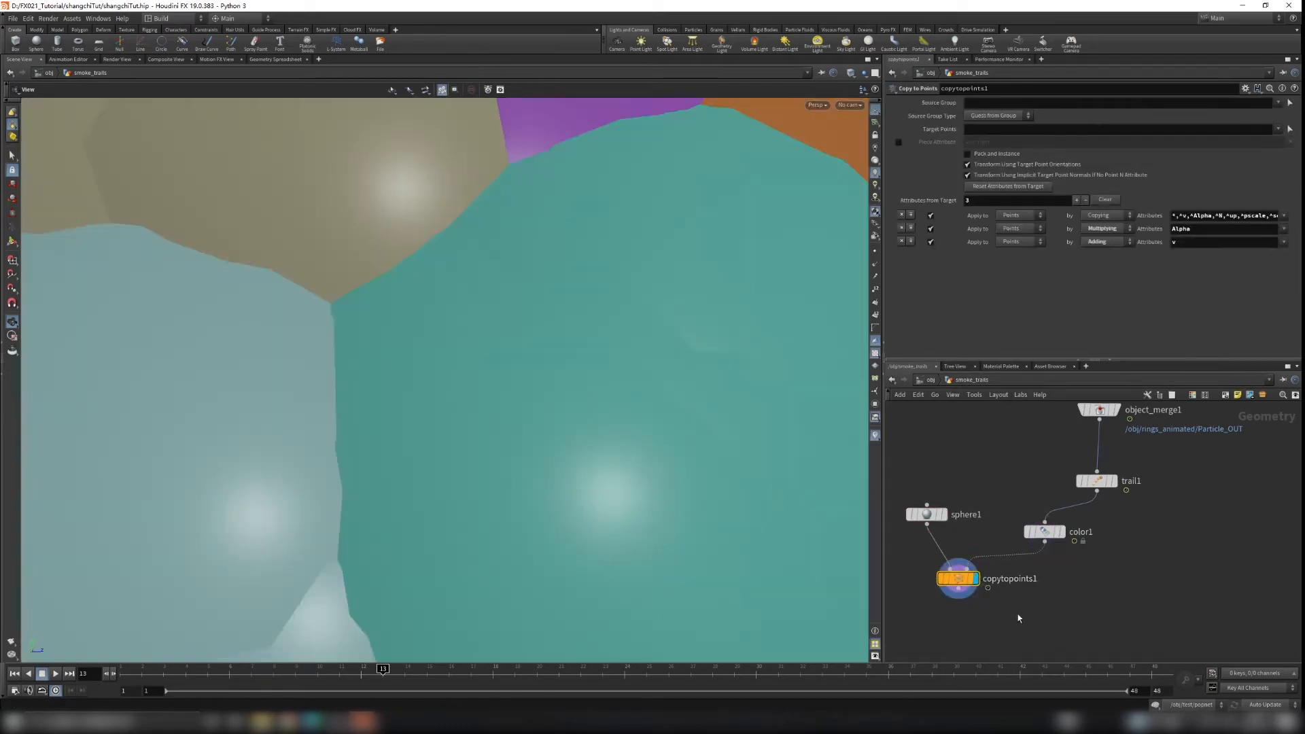
Step: Reduce the sphere's uniform scale to make the individual copies distinguishable
{"action": "left_click", "coordinate": [926, 514]}
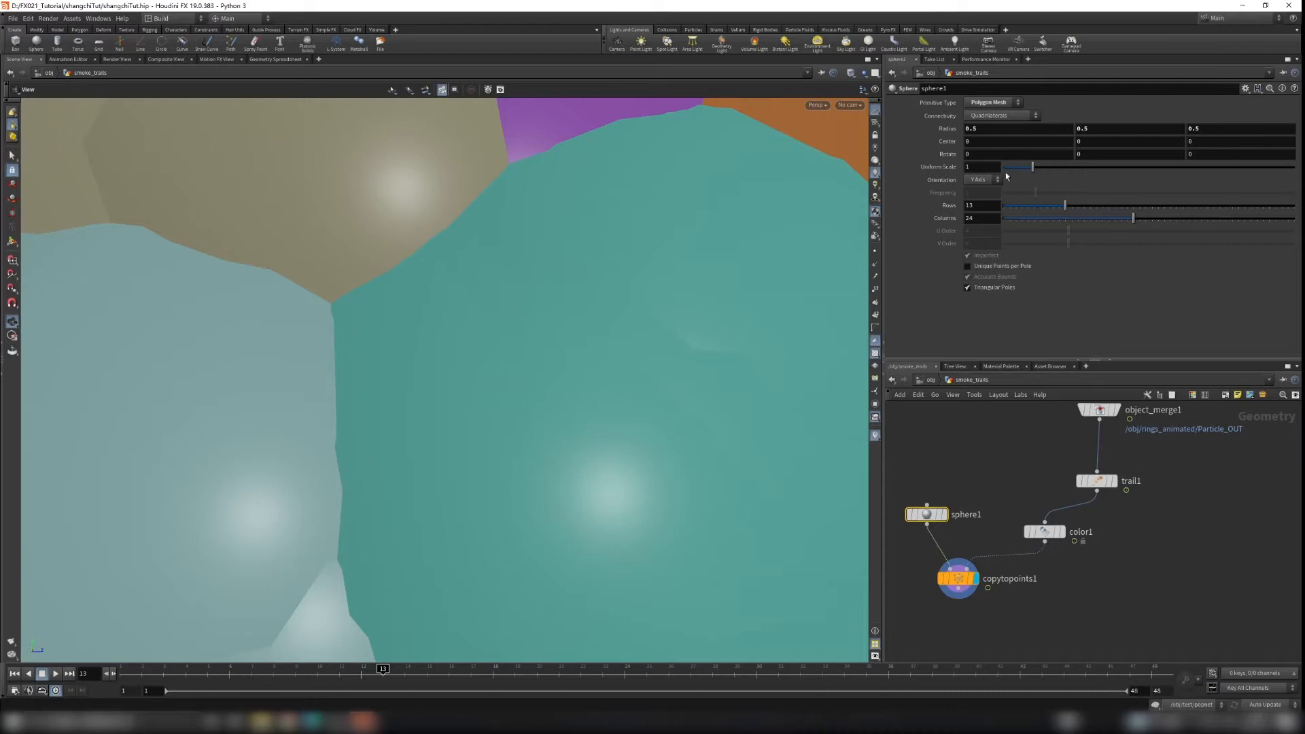
{"action": "left_click_drag", "start_coordinate": [1031, 166], "coordinate": [1005, 174]}
{"action": "scroll", "coordinate": [595, 367], "scroll_direction": "down", "scroll_amount": 3}
{"action": "middle_click_drag", "start_coordinate": [596, 367], "coordinate": [629, 318]}
{"action": "left_click_drag", "start_coordinate": [630, 318], "coordinate": [614, 364]}
Step: Set the trail length to 2
{"action": "left_click", "coordinate": [1096, 481]}
{"action": "left_click_drag", "start_coordinate": [1108, 115], "coordinate": [1035, 115]}
{"action": "left_click_drag", "start_coordinate": [554, 317], "coordinate": [709, 240]}
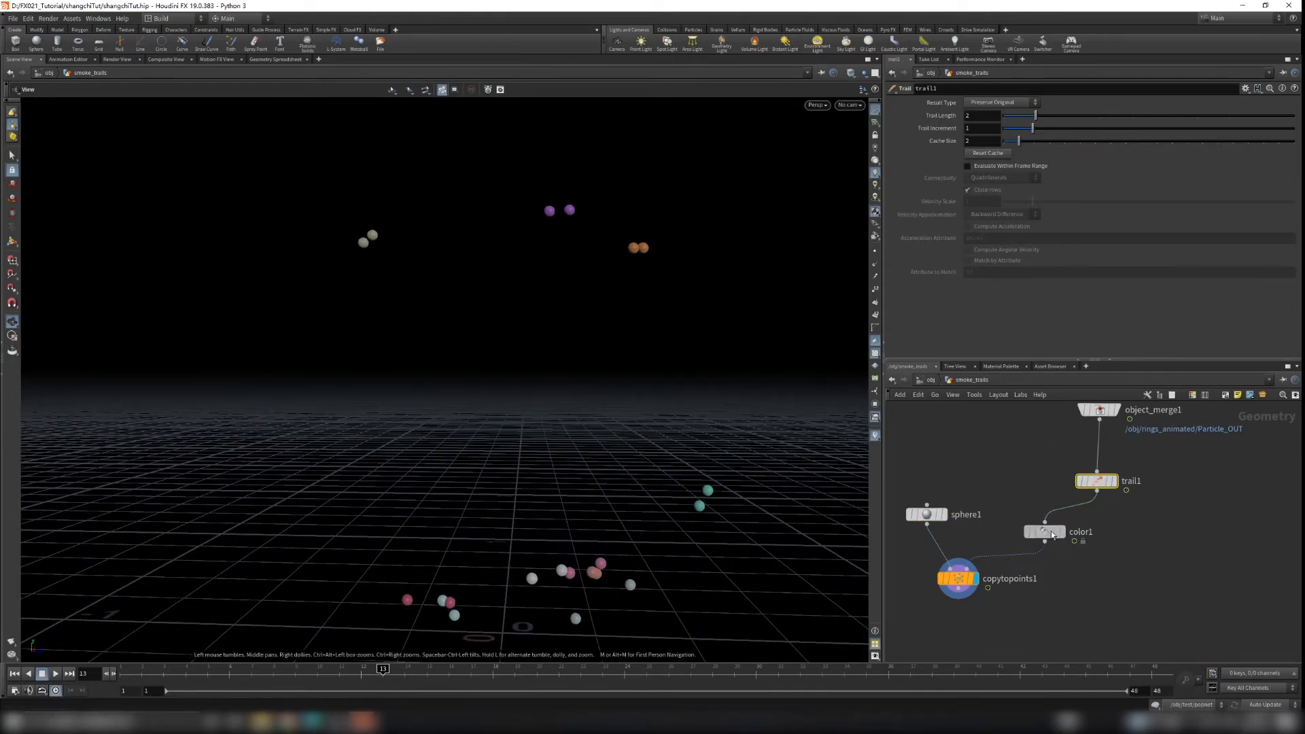
Step: Feed object_merge1 directly into Copy to Points to compare the untrailed particles, and restore the colored trail connection
{"action": "left_click_drag", "start_coordinate": [1046, 533], "coordinate": [1119, 541]}
{"action": "left_click_drag", "start_coordinate": [1101, 421], "coordinate": [972, 562]}
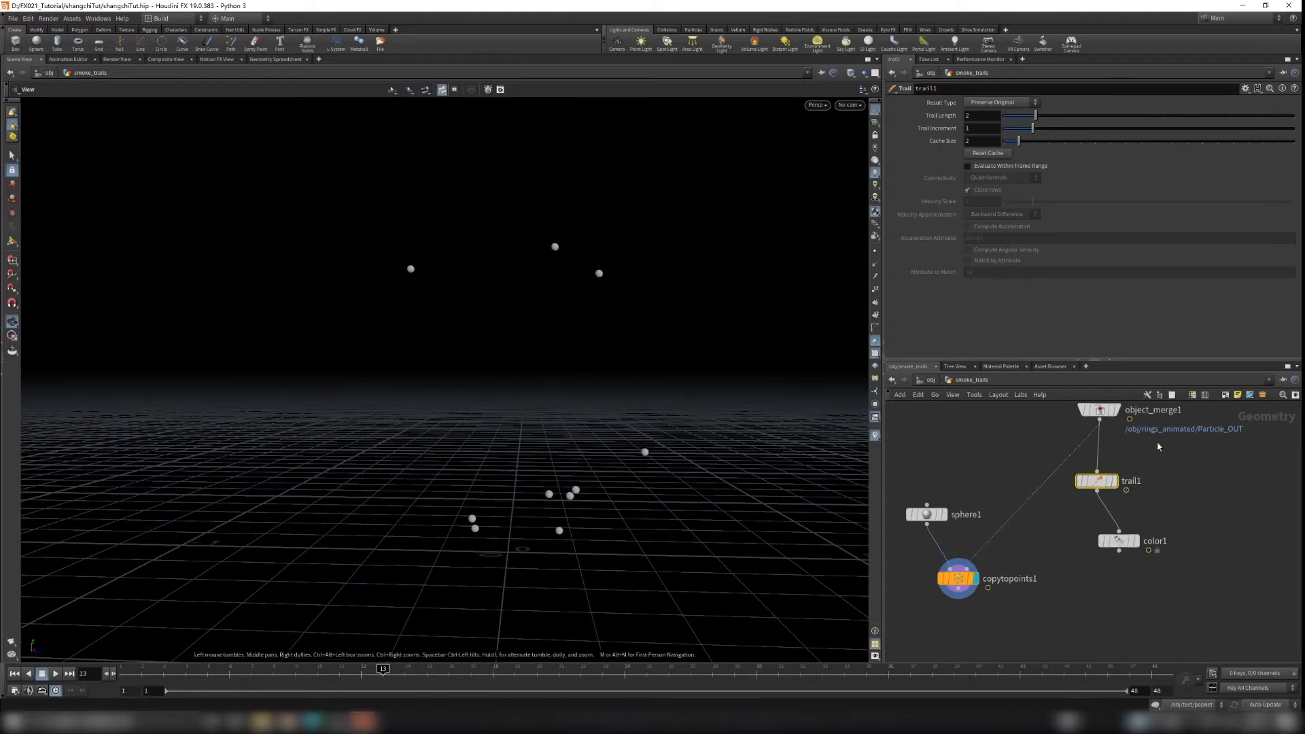
{"action": "left_click_drag", "start_coordinate": [1099, 495], "coordinate": [949, 562]}
{"action": "left_click_drag", "start_coordinate": [1086, 561], "coordinate": [972, 562]}
Step: Examine the paired colored spheres up close and align the Color node beneath the trail node
{"action": "scroll", "coordinate": [554, 225], "scroll_direction": "up", "scroll_amount": 8}
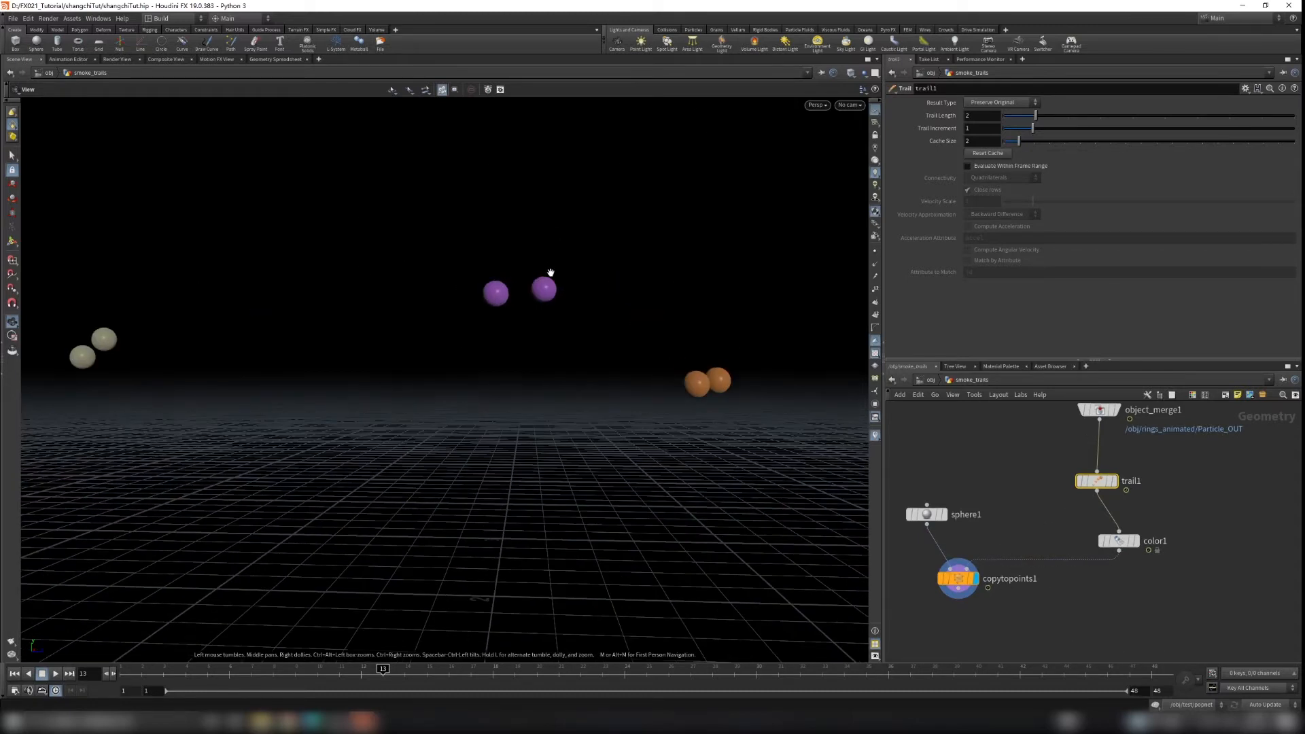
{"action": "scroll", "coordinate": [554, 260], "scroll_direction": "up", "scroll_amount": 3}
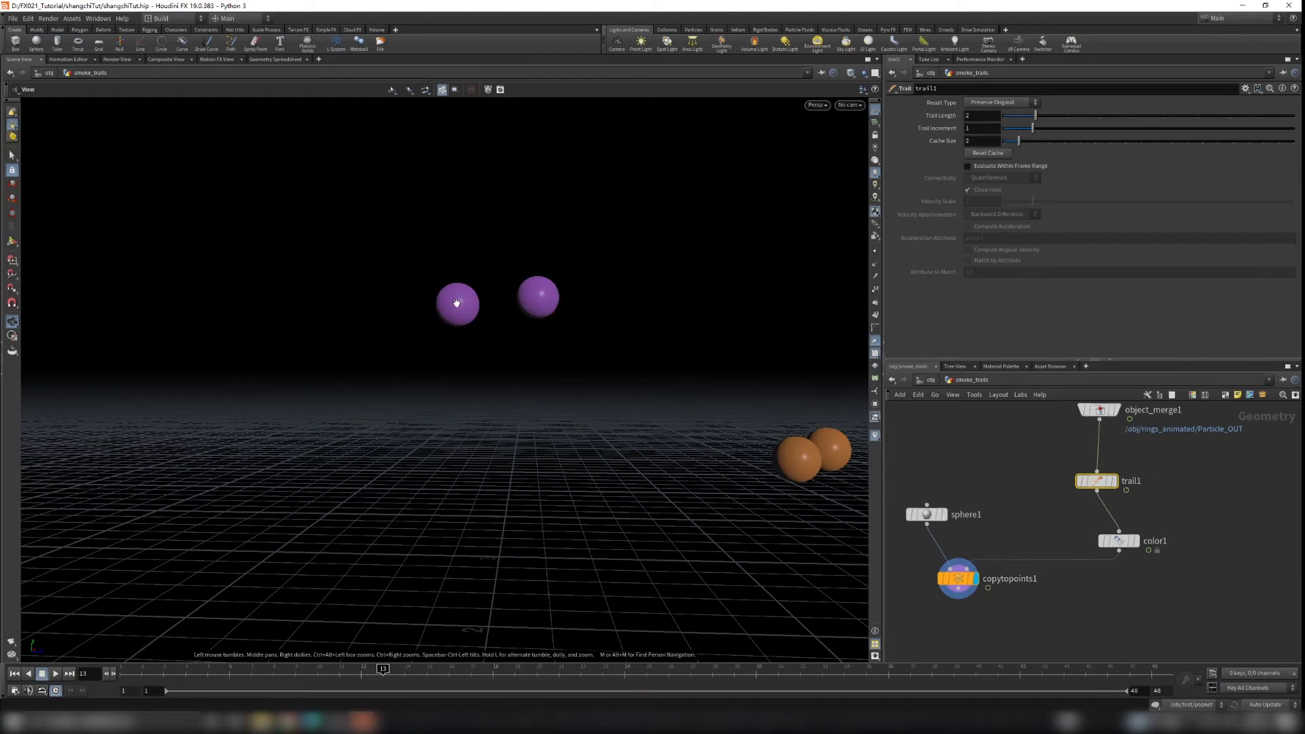
{"action": "scroll", "coordinate": [457, 303], "scroll_direction": "down", "scroll_amount": 4}
{"action": "scroll", "coordinate": [499, 333], "scroll_direction": "down", "scroll_amount": 4}
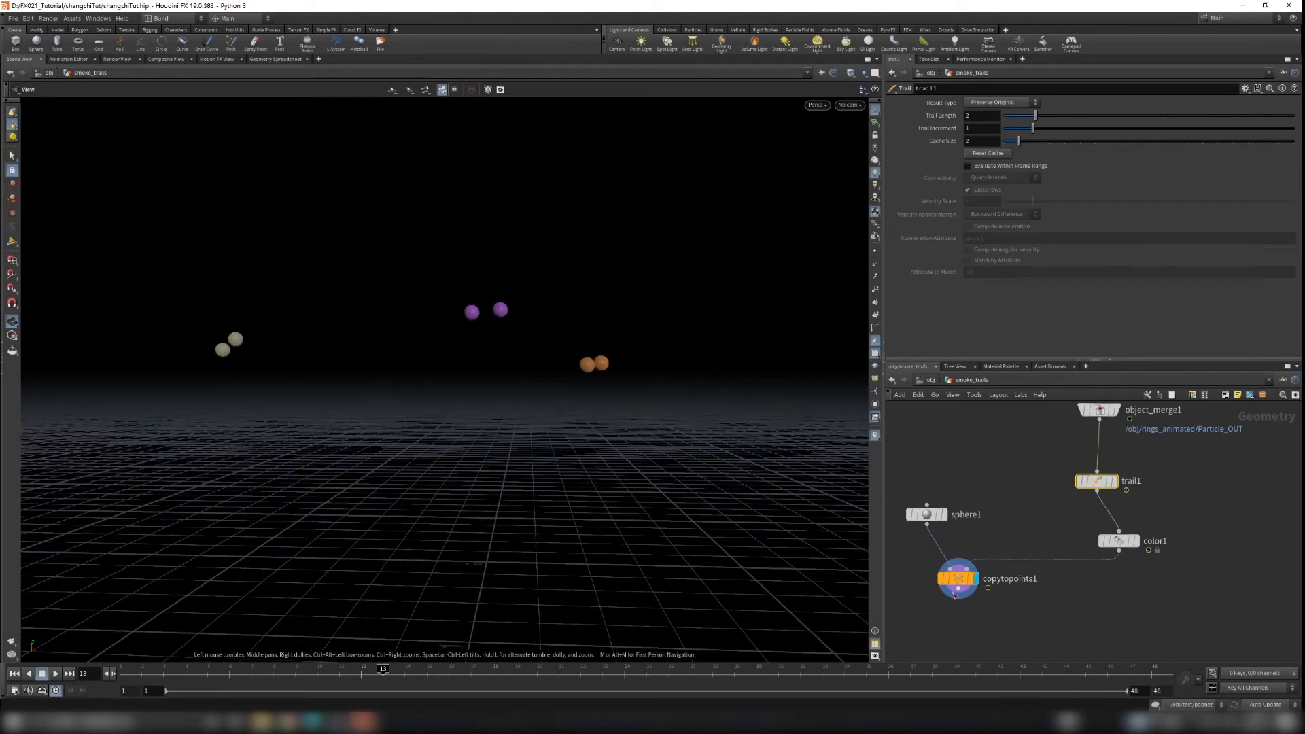
{"action": "left_click_drag", "start_coordinate": [1125, 543], "coordinate": [1106, 534]}
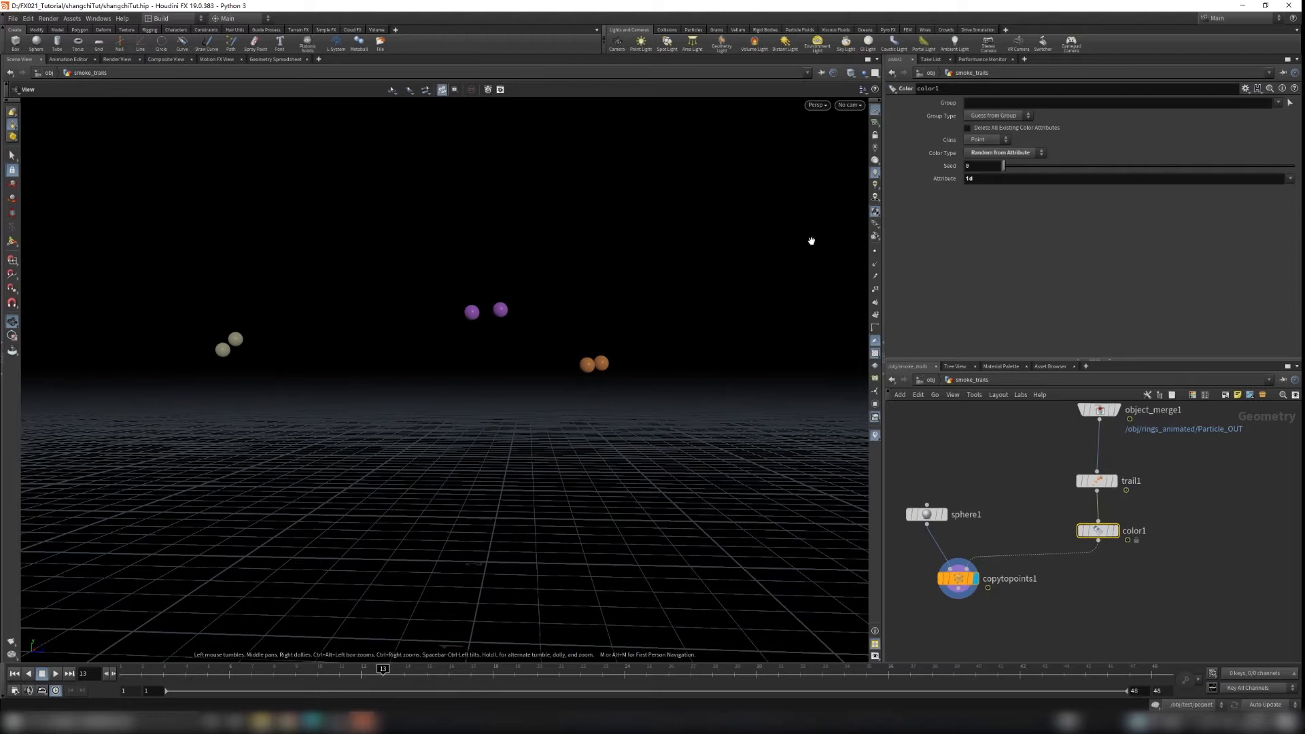
{"action": "scroll", "coordinate": [707, 469], "scroll_direction": "down", "scroll_amount": 5}
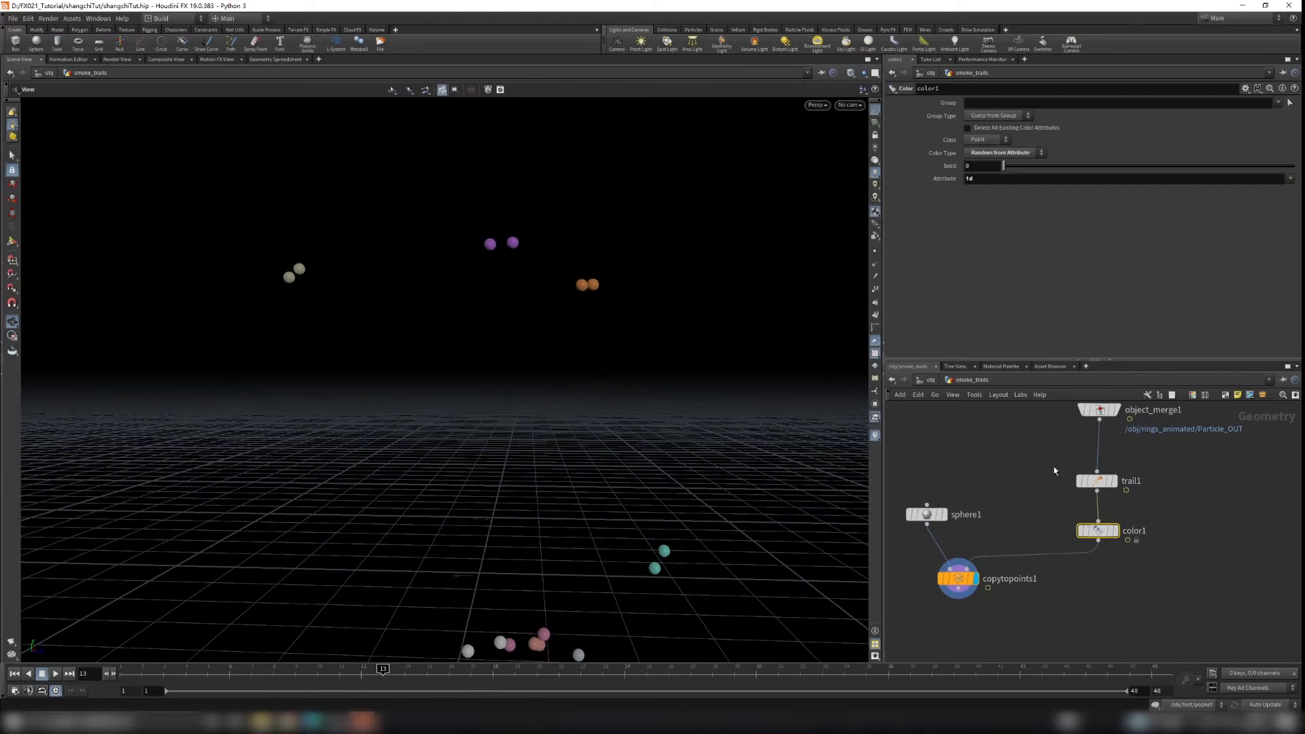
Step: Set the trail length to 10 and examine the colored sphere trails as a whole
{"action": "left_click", "coordinate": [1096, 481]}
{"action": "left_click_drag", "start_coordinate": [1065, 119], "coordinate": [1294, 119]}
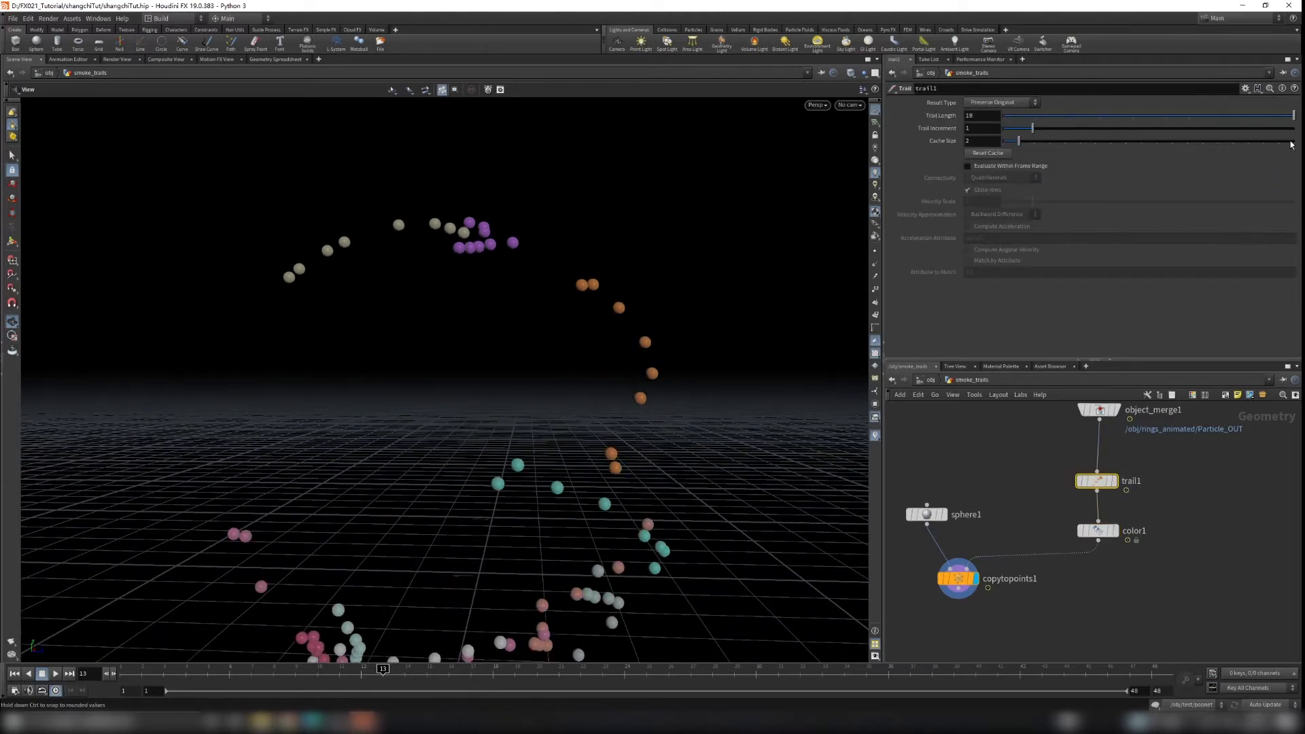
{"action": "scroll", "coordinate": [557, 429], "scroll_direction": "down", "scroll_amount": 3}
{"action": "middle_click_drag", "start_coordinate": [557, 429], "coordinate": [579, 313]}
{"action": "scroll", "coordinate": [579, 313], "scroll_direction": "up", "scroll_amount": 1}
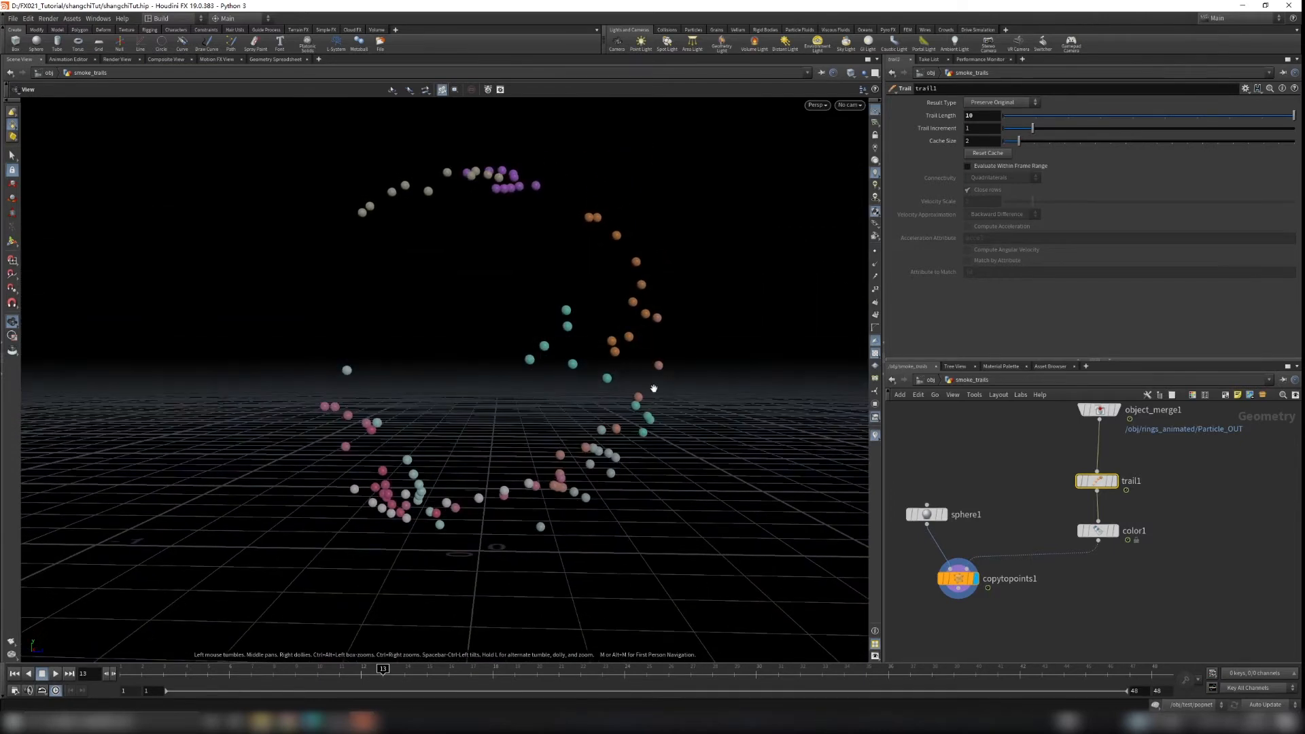
Step: Move the color, sphere and Copy to Points nodes aside to clear space below the trail node
{"action": "middle_click_drag", "start_coordinate": [1121, 603], "coordinate": [1121, 573]}
{"action": "left_click_drag", "start_coordinate": [1097, 500], "coordinate": [990, 492]}
{"action": "left_click_drag", "start_coordinate": [922, 456], "coordinate": [1007, 584]}
{"action": "left_click_drag", "start_coordinate": [990, 496], "coordinate": [960, 488]}
{"action": "left_click", "coordinate": [1121, 503]}
Step: Place an Add node below the trail node and connect the trail output to it
{"action": "middle_click_drag", "start_coordinate": [1123, 503], "coordinate": [1110, 553]}
{"action": "scroll", "coordinate": [1108, 552], "scroll_direction": "up", "scroll_amount": 2}
{"action": "key", "text": "Tab"}
{"action": "type", "text": "add"}
{"action": "key", "text": "Return"}
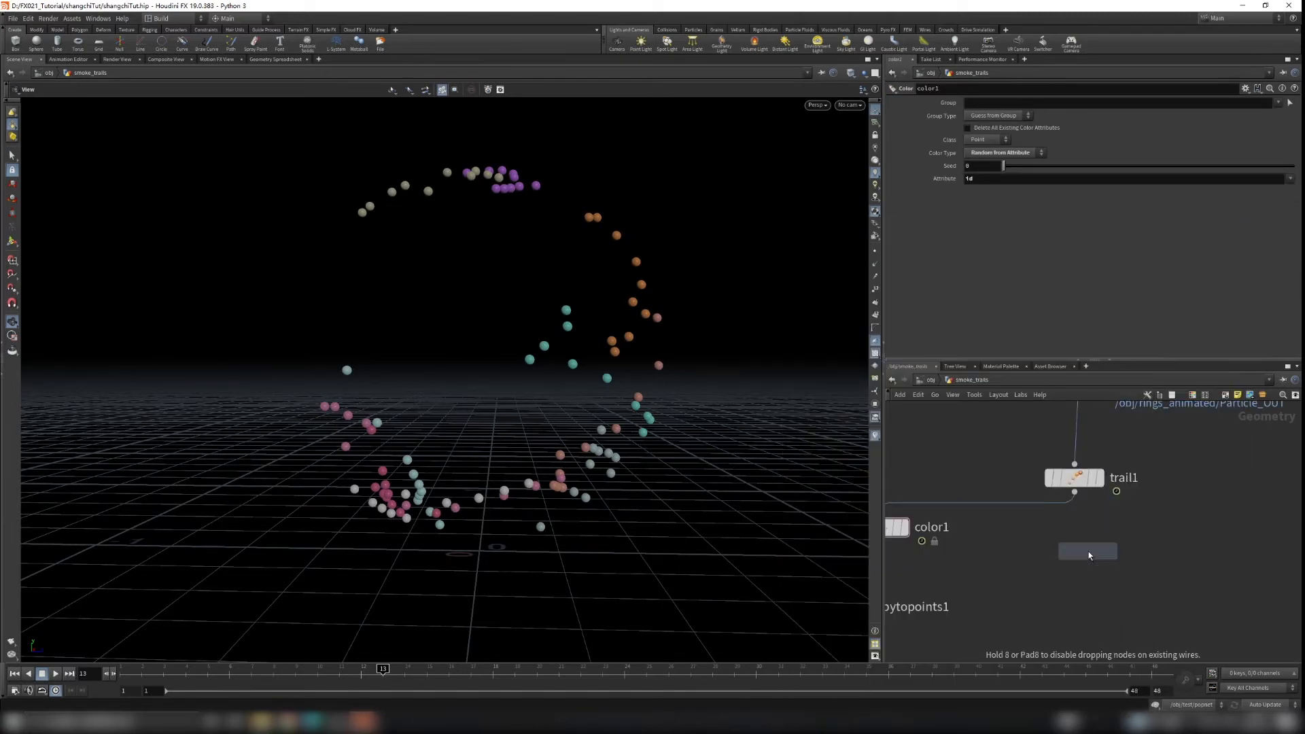
{"action": "left_click", "coordinate": [1084, 604]}
{"action": "left_click_drag", "start_coordinate": [1076, 494], "coordinate": [1082, 587]}
{"action": "middle_click_drag", "start_coordinate": [1090, 567], "coordinate": [1087, 529]}
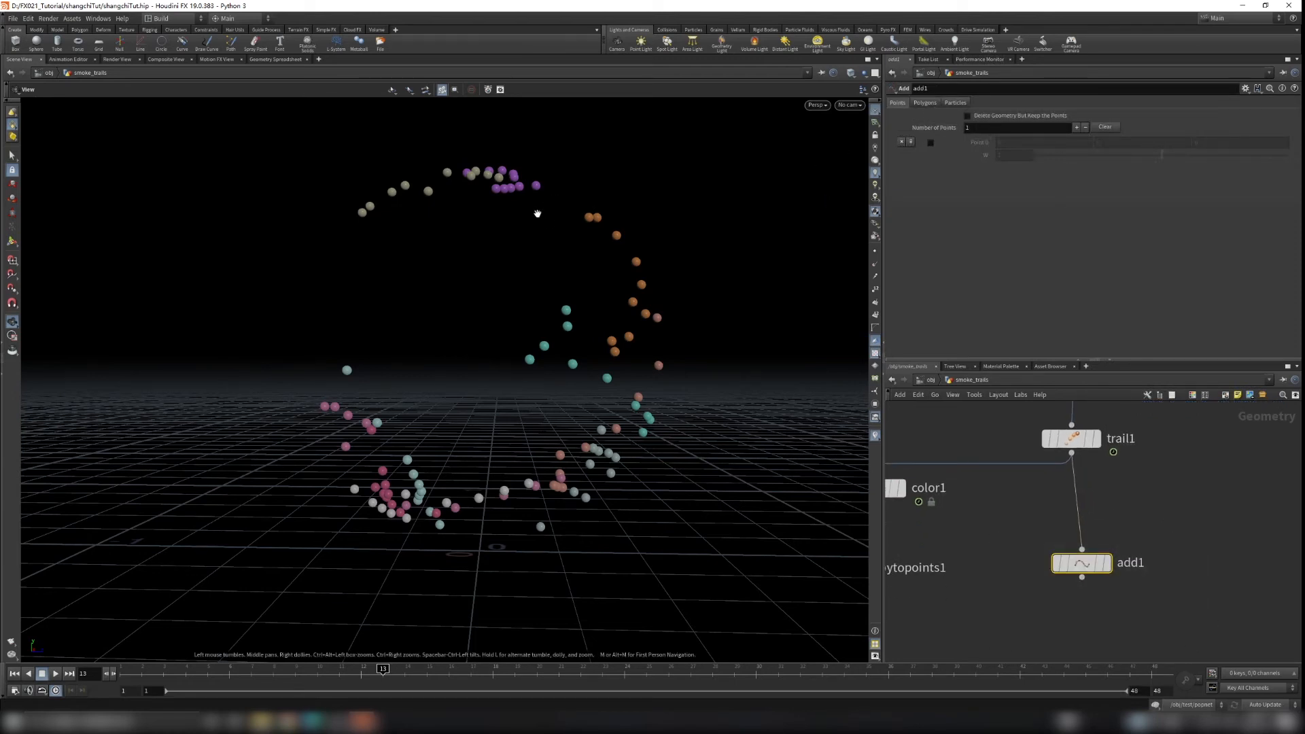
Step: Switch the Add node to building polygons By Group and display its result
{"action": "left_click", "coordinate": [927, 104]}
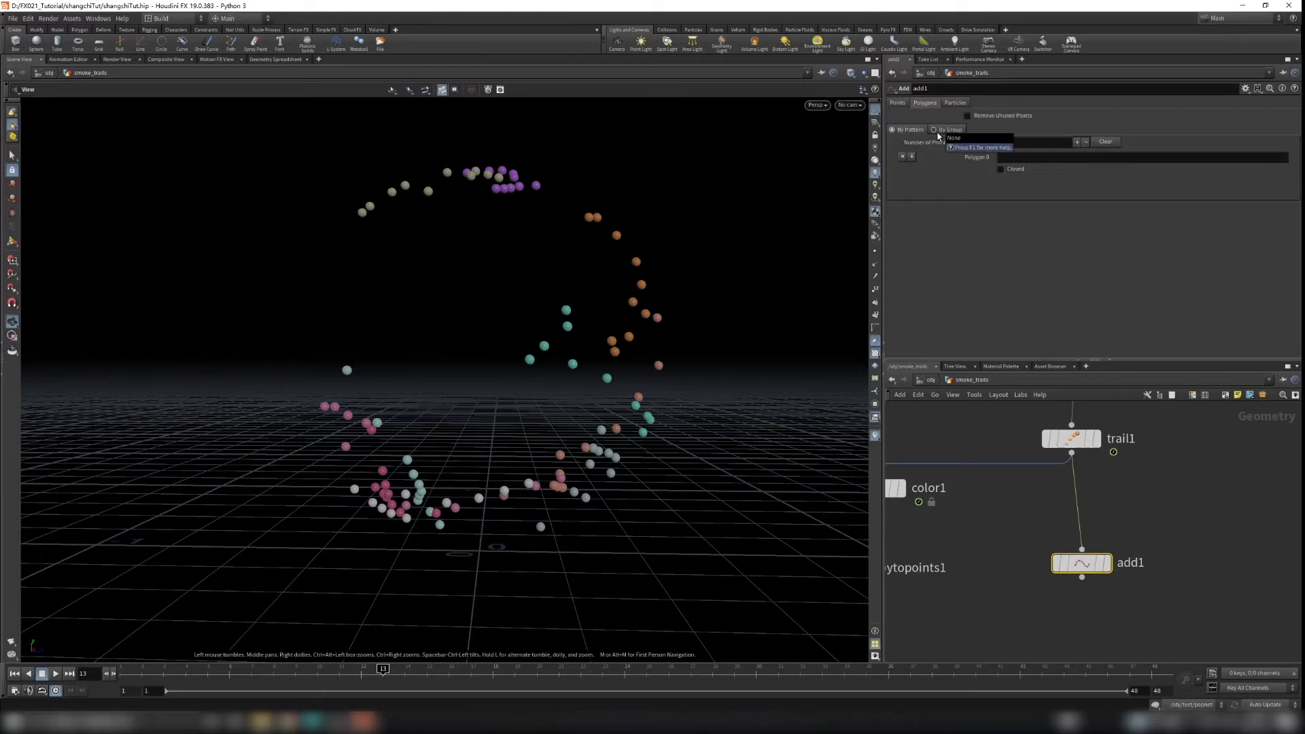
{"action": "left_click", "coordinate": [944, 131]}
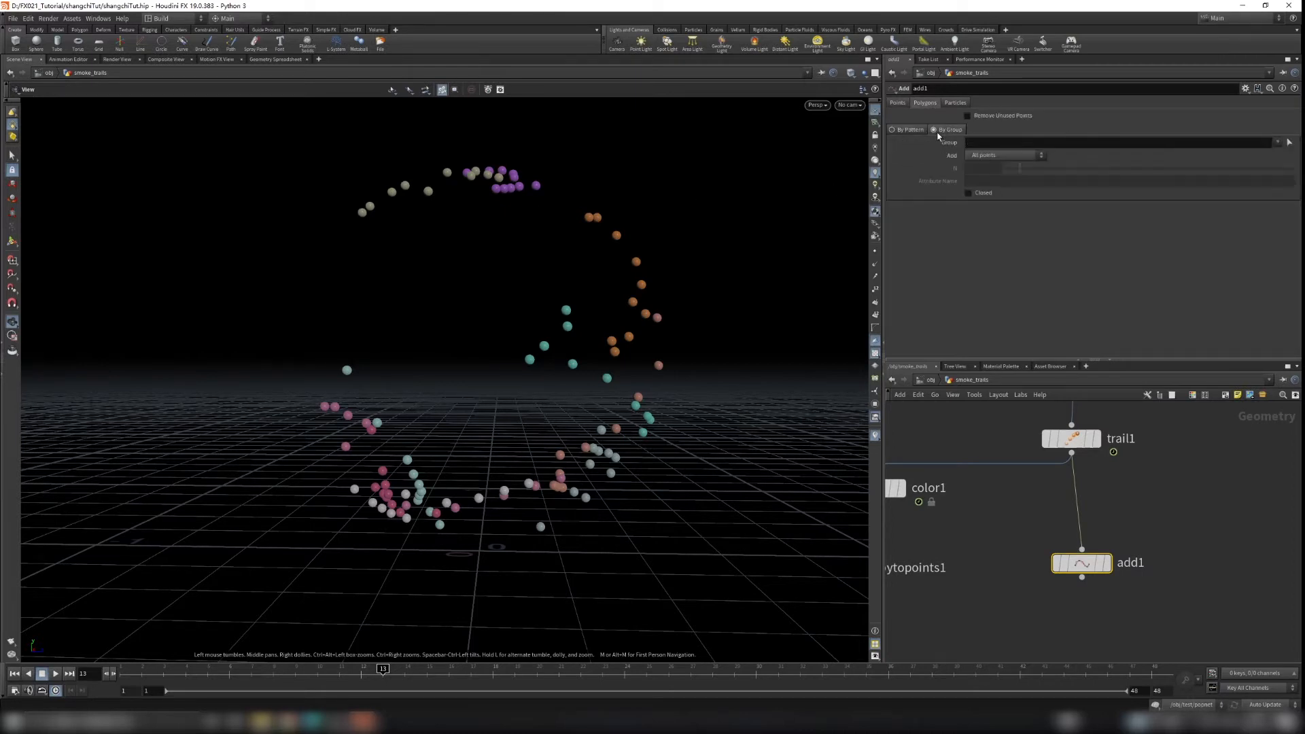
{"action": "left_click", "coordinate": [1105, 564]}
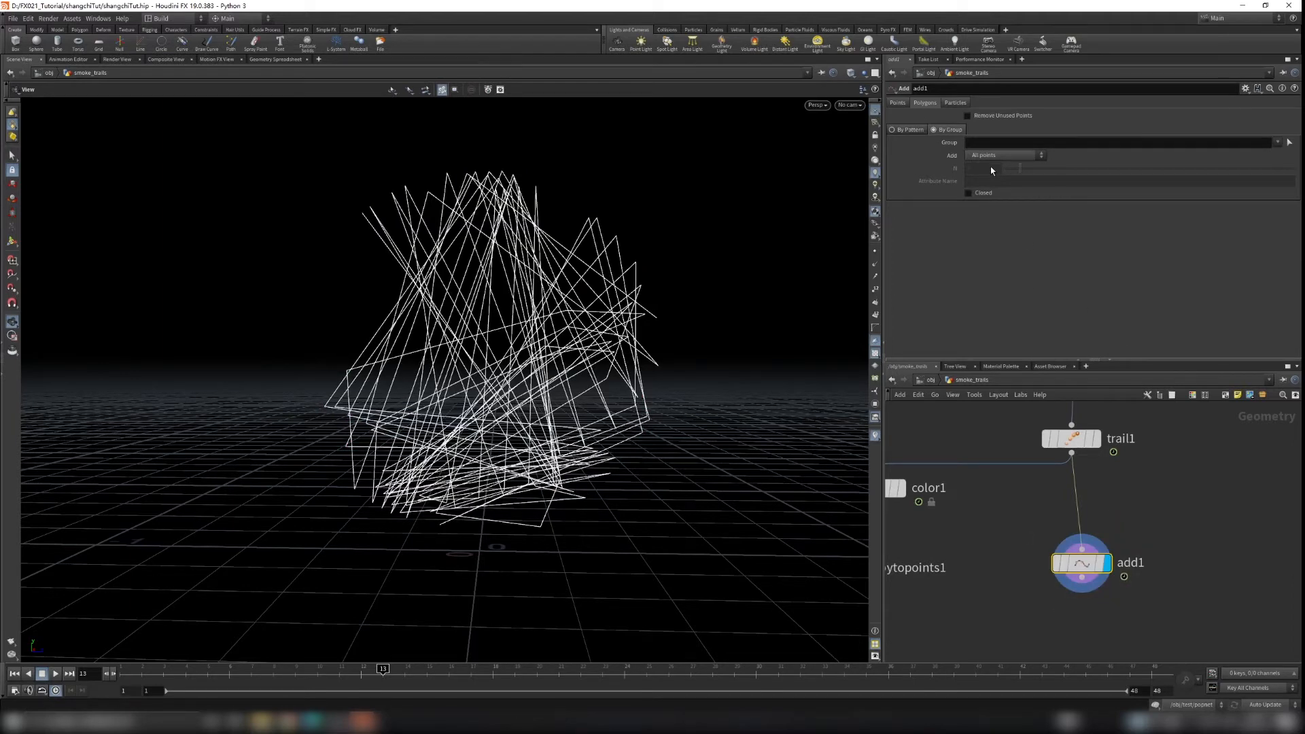
{"action": "scroll", "coordinate": [502, 406], "scroll_direction": "up", "scroll_amount": 3}
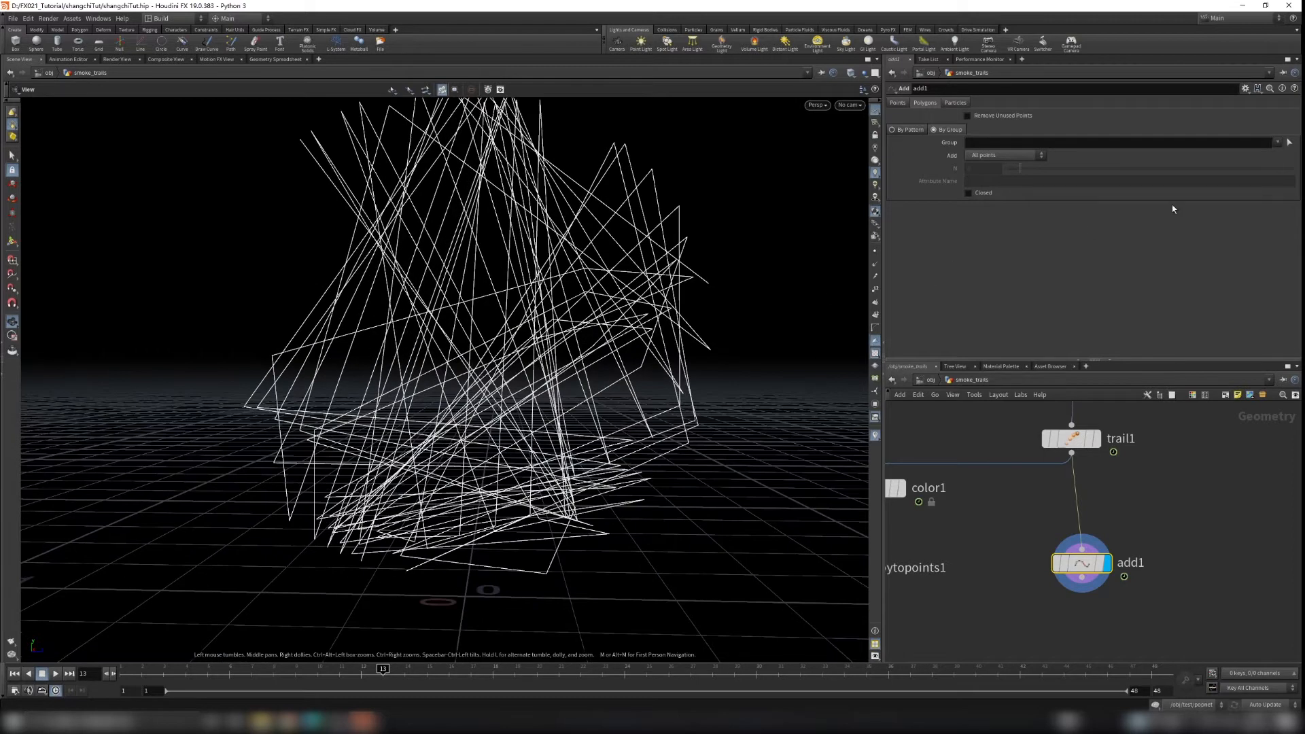
Step: Set the Add node to connect points By Attribute, with id as the attribute name
{"action": "left_click", "coordinate": [1001, 159]}
{"action": "left_click", "coordinate": [998, 206]}
{"action": "left_click", "coordinate": [989, 179]}
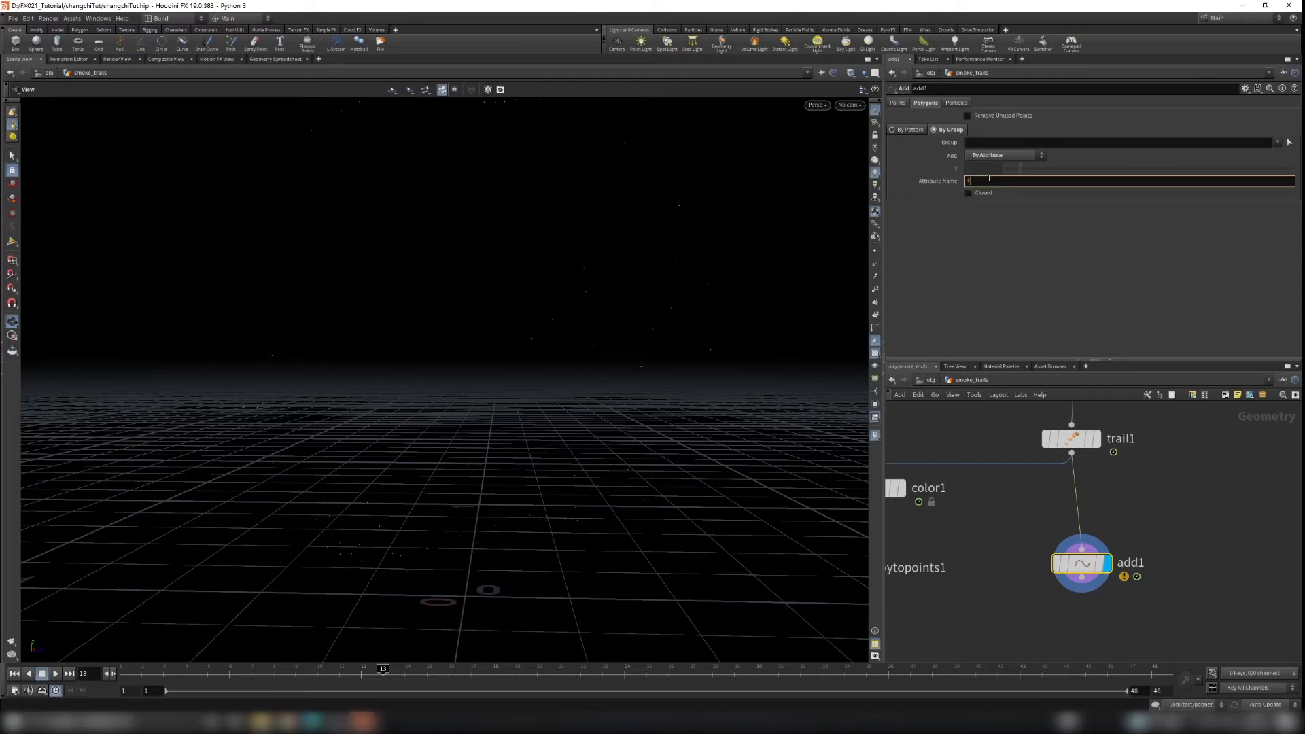
{"action": "key", "text": "Return"}
{"action": "left_click_drag", "start_coordinate": [584, 401], "coordinate": [676, 361]}
{"action": "scroll", "coordinate": [1018, 576], "scroll_direction": "down", "scroll_amount": 5}
{"action": "scroll", "coordinate": [972, 576], "scroll_direction": "up", "scroll_amount": 4}
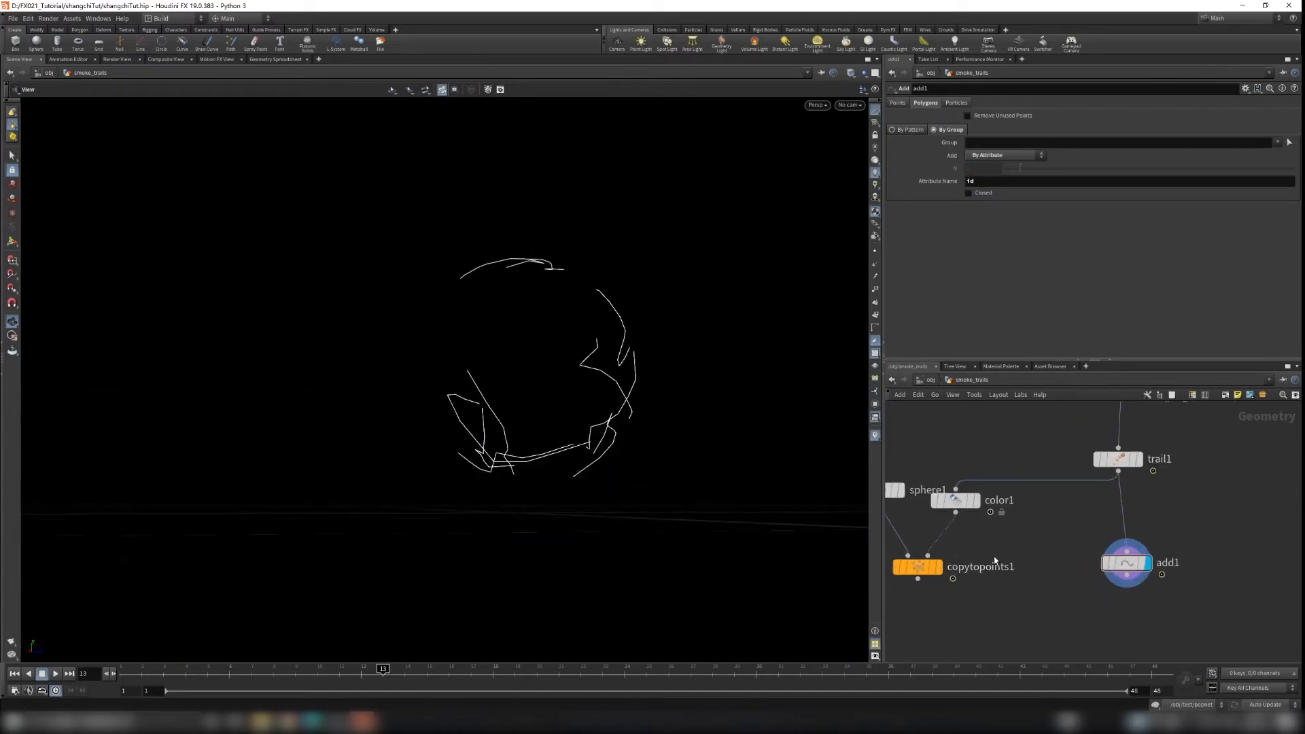
Step: Temporarily overlay the Copy to Points spheres as a template to compare them with the trail lines
{"action": "left_click", "coordinate": [936, 568]}
{"action": "scroll", "coordinate": [575, 385], "scroll_direction": "up", "scroll_amount": 5}
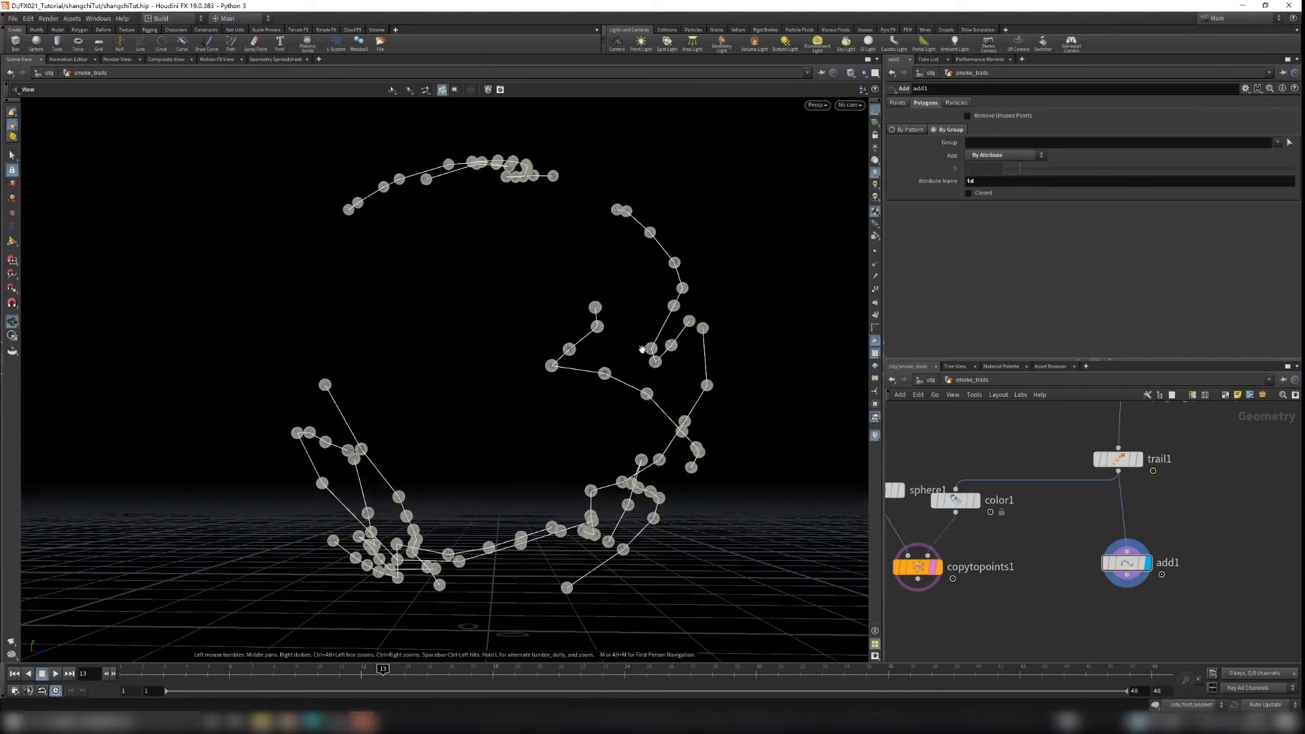
{"action": "left_click_drag", "start_coordinate": [477, 160], "coordinate": [597, 282]}
{"action": "left_click", "coordinate": [937, 569]}
{"action": "scroll", "coordinate": [598, 283], "scroll_direction": "up", "scroll_amount": 4}
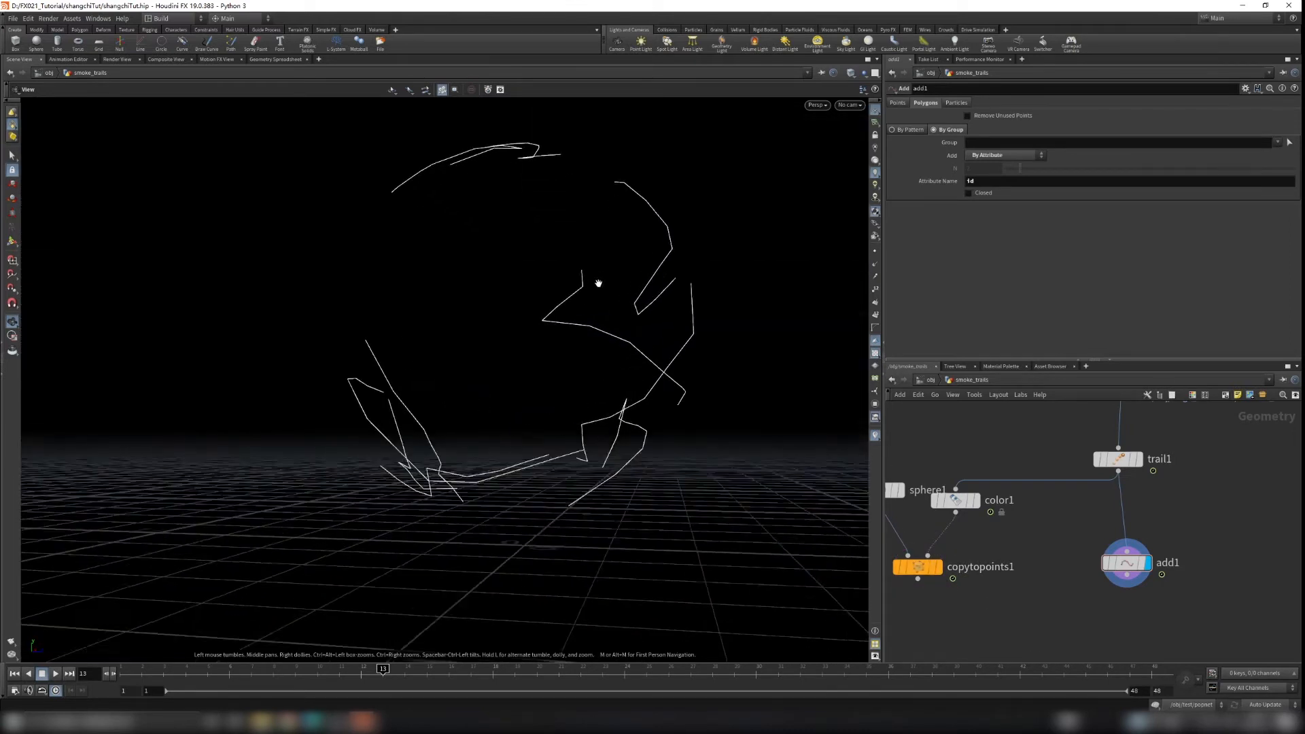
Step: Delete the sphere, color and Copy to Points nodes and line up the remaining nodes in a column
{"action": "middle_click_drag", "start_coordinate": [1012, 605], "coordinate": [1059, 600]}
{"action": "left_click_drag", "start_coordinate": [1058, 607], "coordinate": [929, 424]}
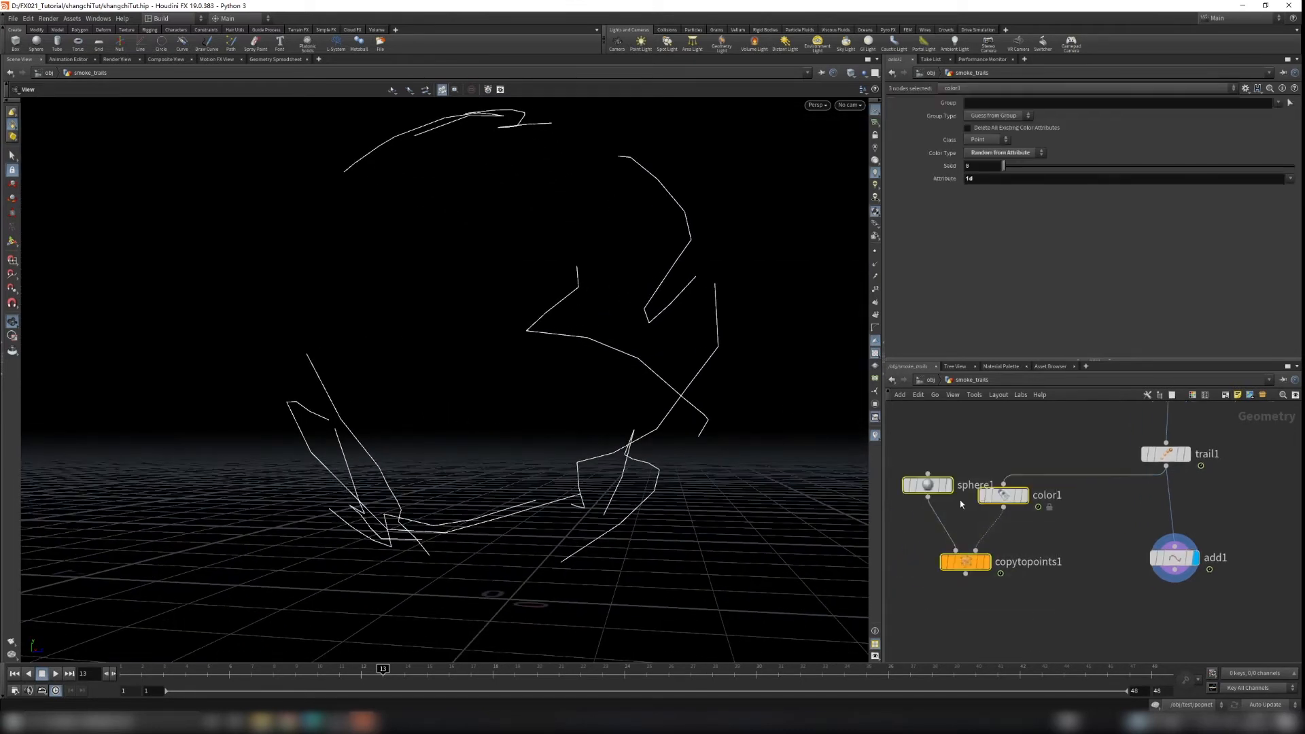
{"action": "key", "text": "Delete"}
{"action": "middle_click_drag", "start_coordinate": [1180, 464], "coordinate": [1128, 537]}
{"action": "left_click_drag", "start_coordinate": [1128, 537], "coordinate": [1127, 508]}
{"action": "left_click_drag", "start_coordinate": [1130, 638], "coordinate": [1123, 574]}
Step: Play the trail line animation from the first frame and review its motion
{"action": "left_click_drag", "start_coordinate": [467, 303], "coordinate": [524, 340]}
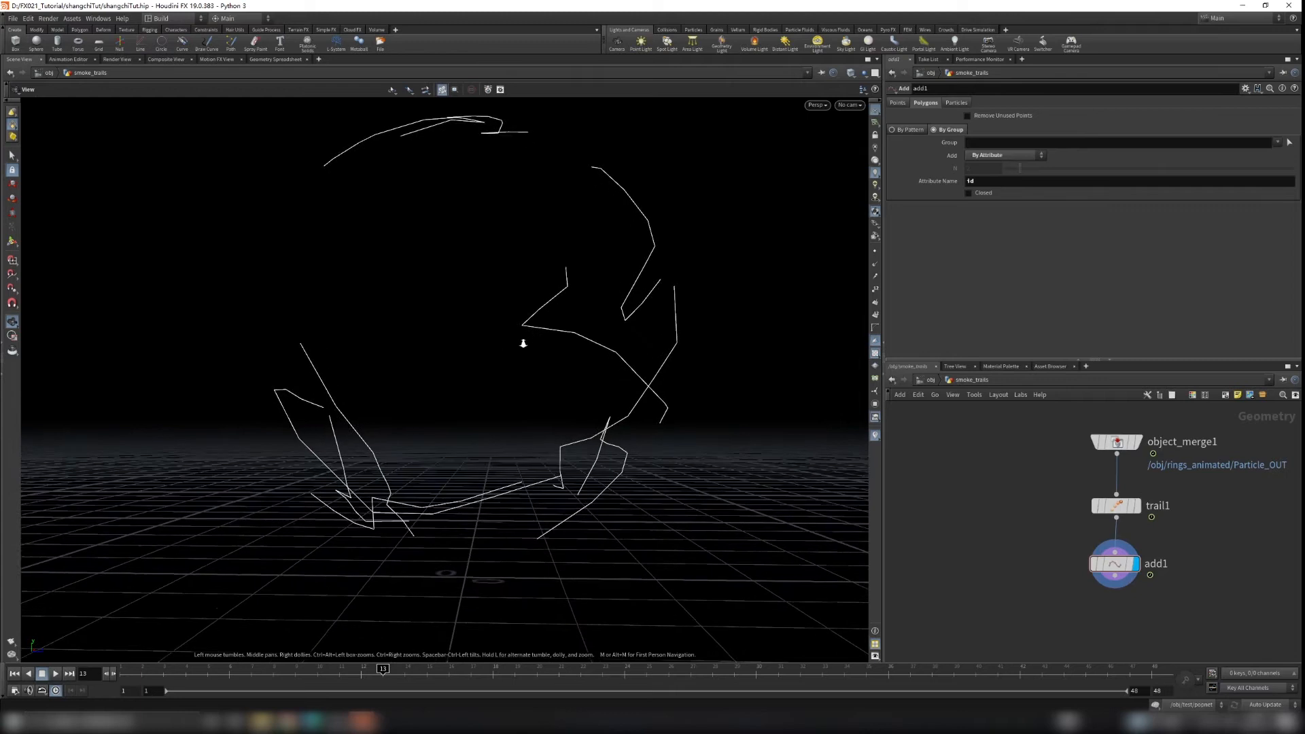
{"action": "right_click_drag", "start_coordinate": [488, 336], "coordinate": [428, 336]}
{"action": "left_click", "coordinate": [14, 674]}
{"action": "left_click", "coordinate": [56, 673]}
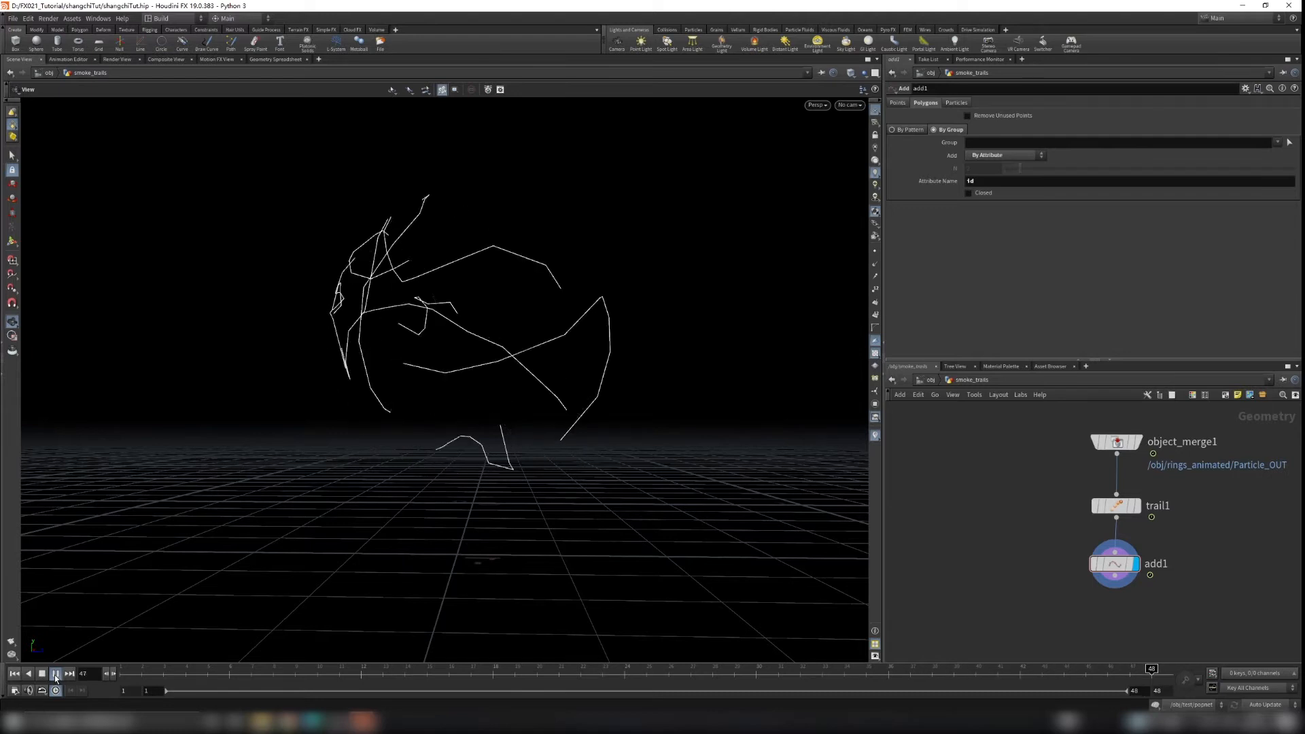
{"action": "scroll", "coordinate": [429, 321], "scroll_direction": "up", "scroll_amount": 5}
Step: Scrub to frame 14 and examine the trail line segments up close with point display turned on
{"action": "left_click_drag", "start_coordinate": [231, 675], "coordinate": [404, 673]}
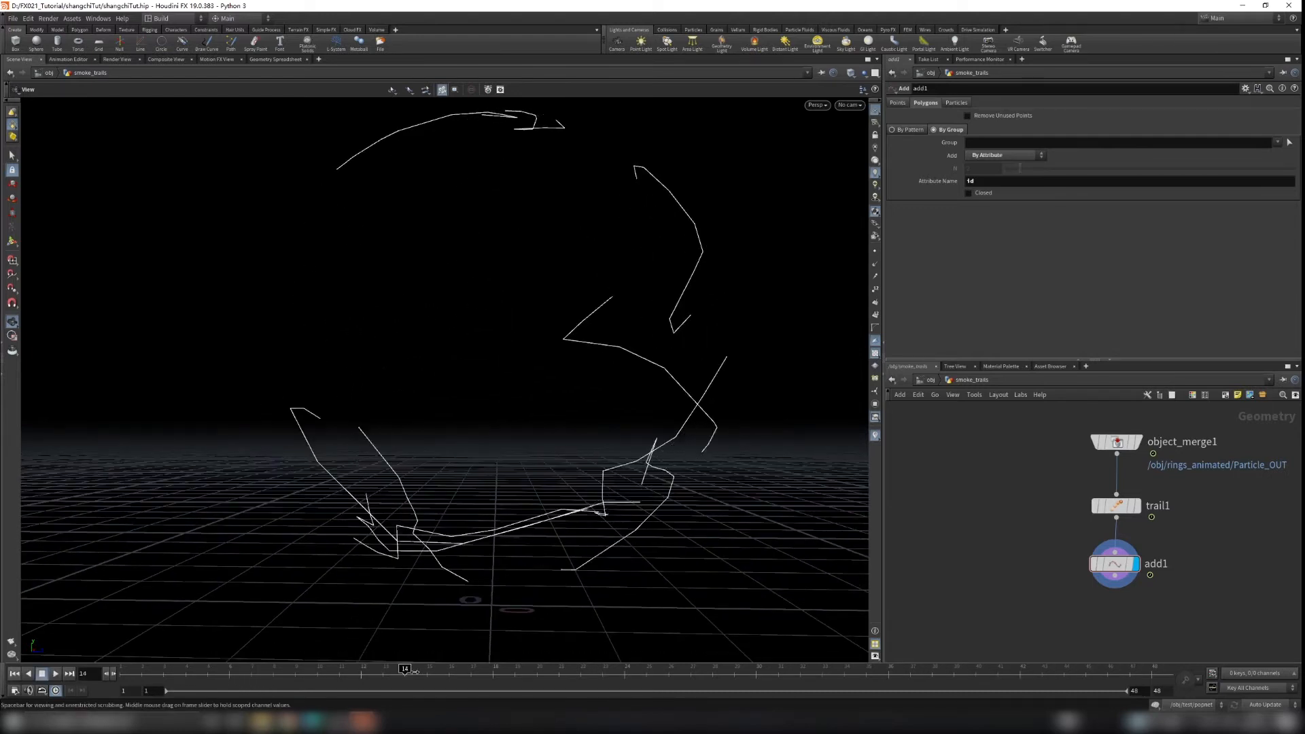
{"action": "scroll", "coordinate": [565, 294], "scroll_direction": "up", "scroll_amount": 5}
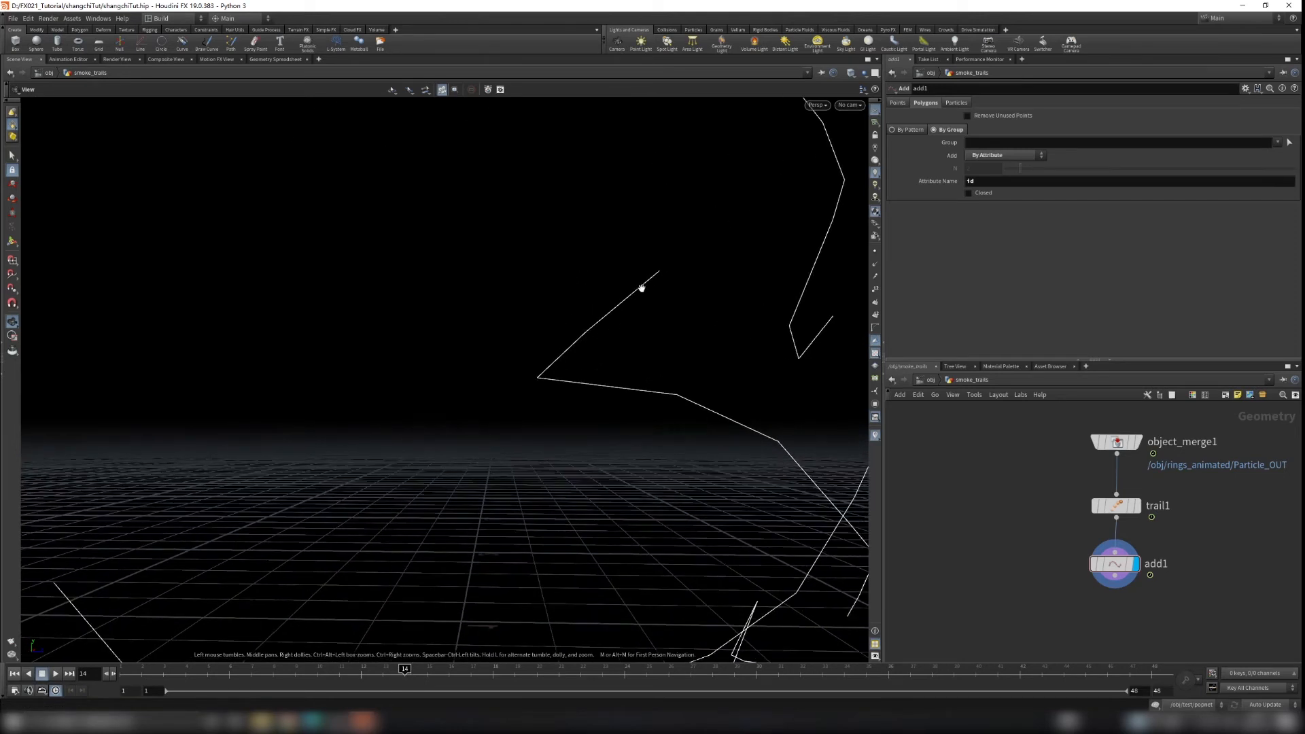
{"action": "scroll", "coordinate": [653, 318], "scroll_direction": "down", "scroll_amount": 8}
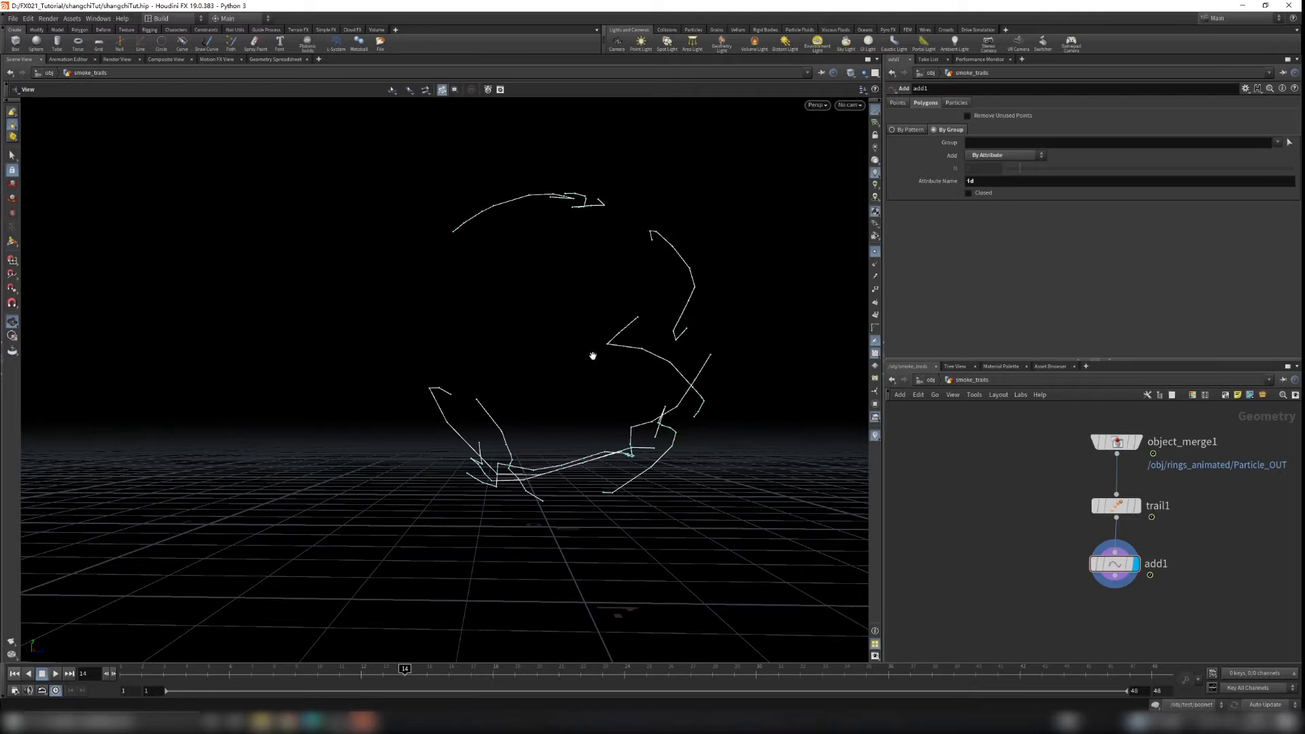
Step: Add a Resample node after the Add node, connect it and display its result
{"action": "middle_click_drag", "start_coordinate": [1122, 599], "coordinate": [1089, 556]}
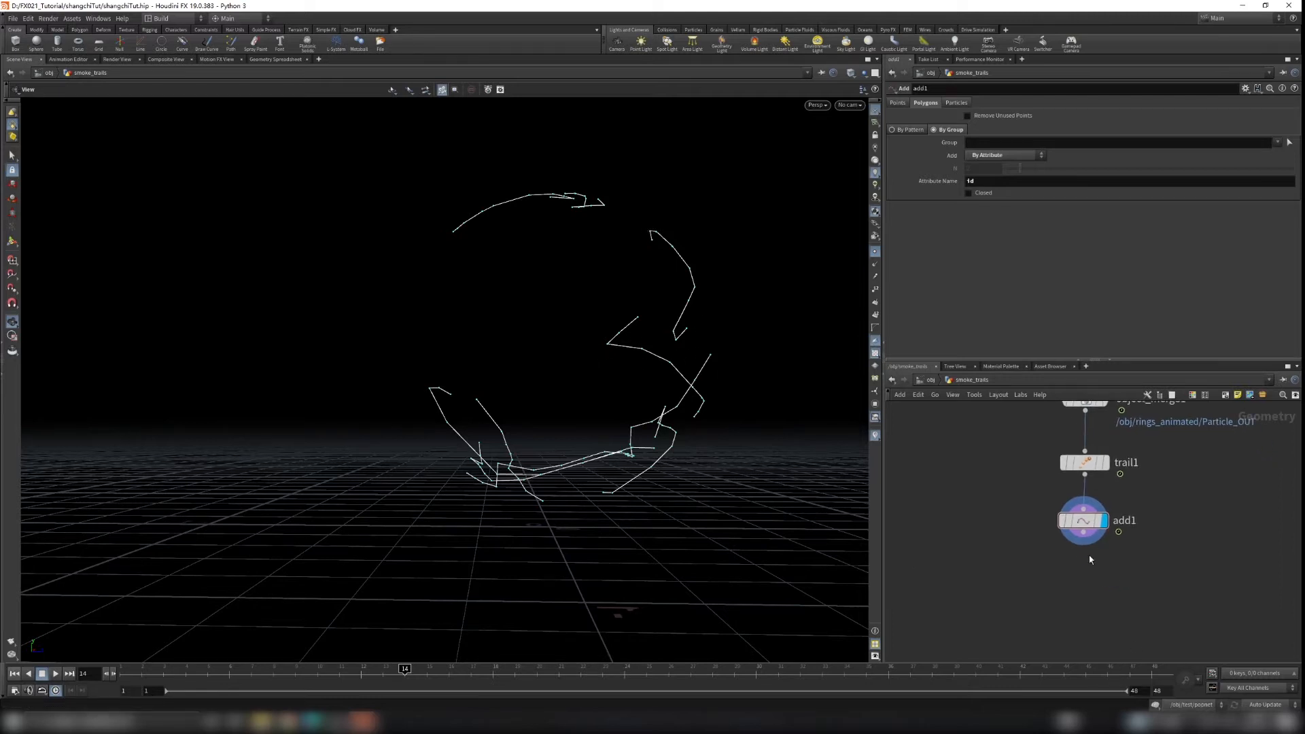
{"action": "key", "text": "Tab"}
{"action": "type", "text": "resa"}
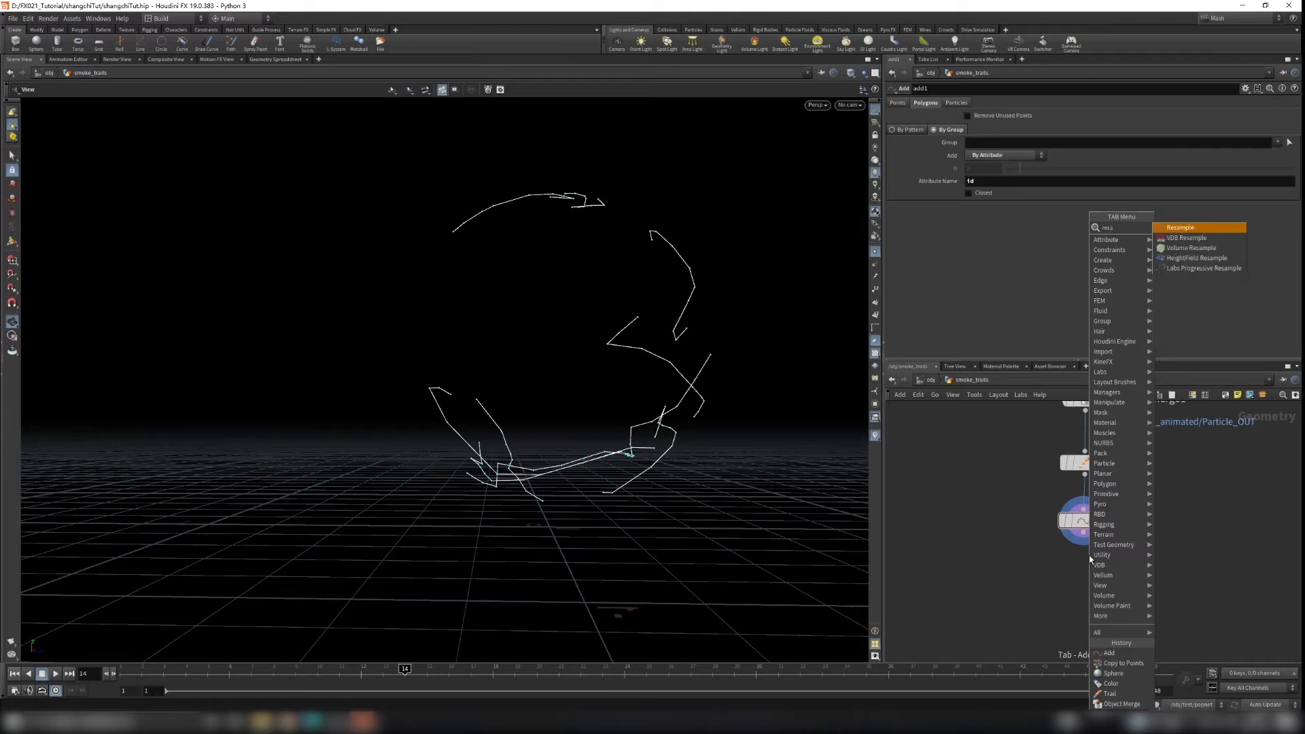
{"action": "key", "text": "Return"}
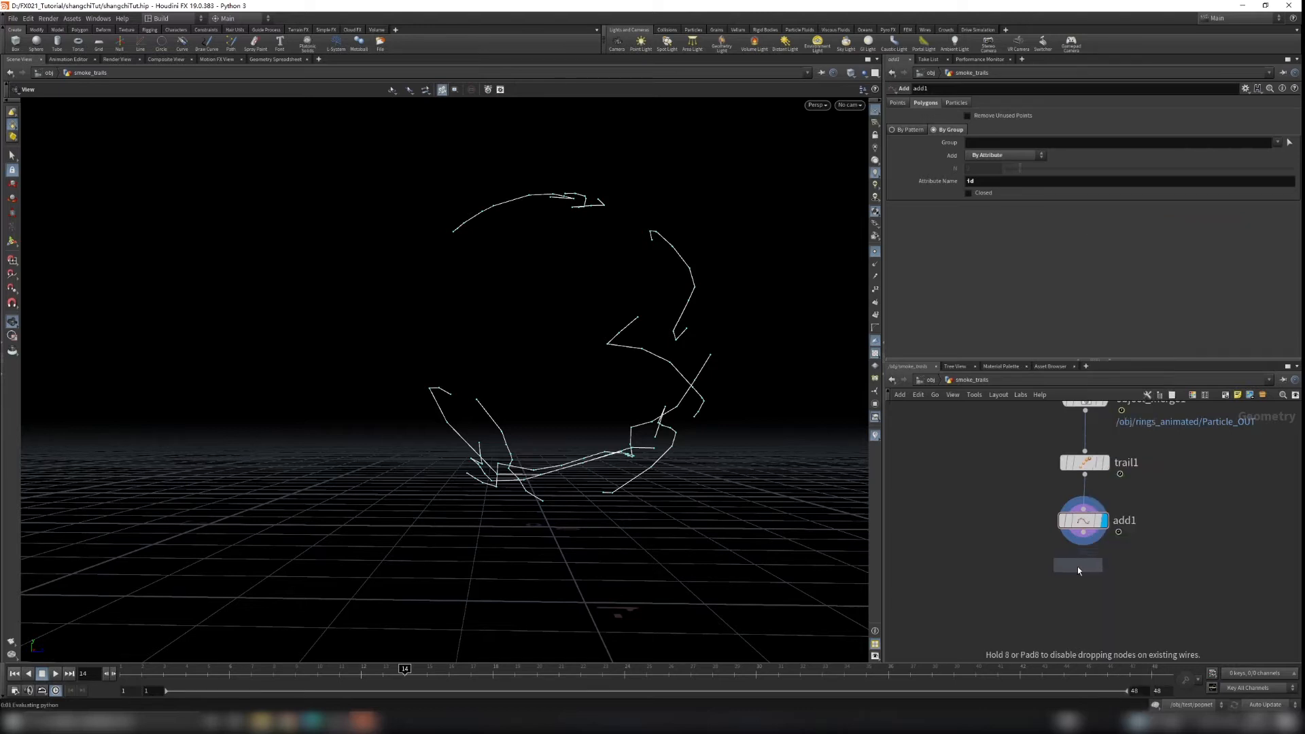
{"action": "left_click", "coordinate": [1081, 573]}
{"action": "left_click_drag", "start_coordinate": [1084, 534], "coordinate": [1085, 603]}
{"action": "left_click", "coordinate": [1104, 594]}
{"action": "scroll", "coordinate": [672, 330], "scroll_direction": "up", "scroll_amount": 5}
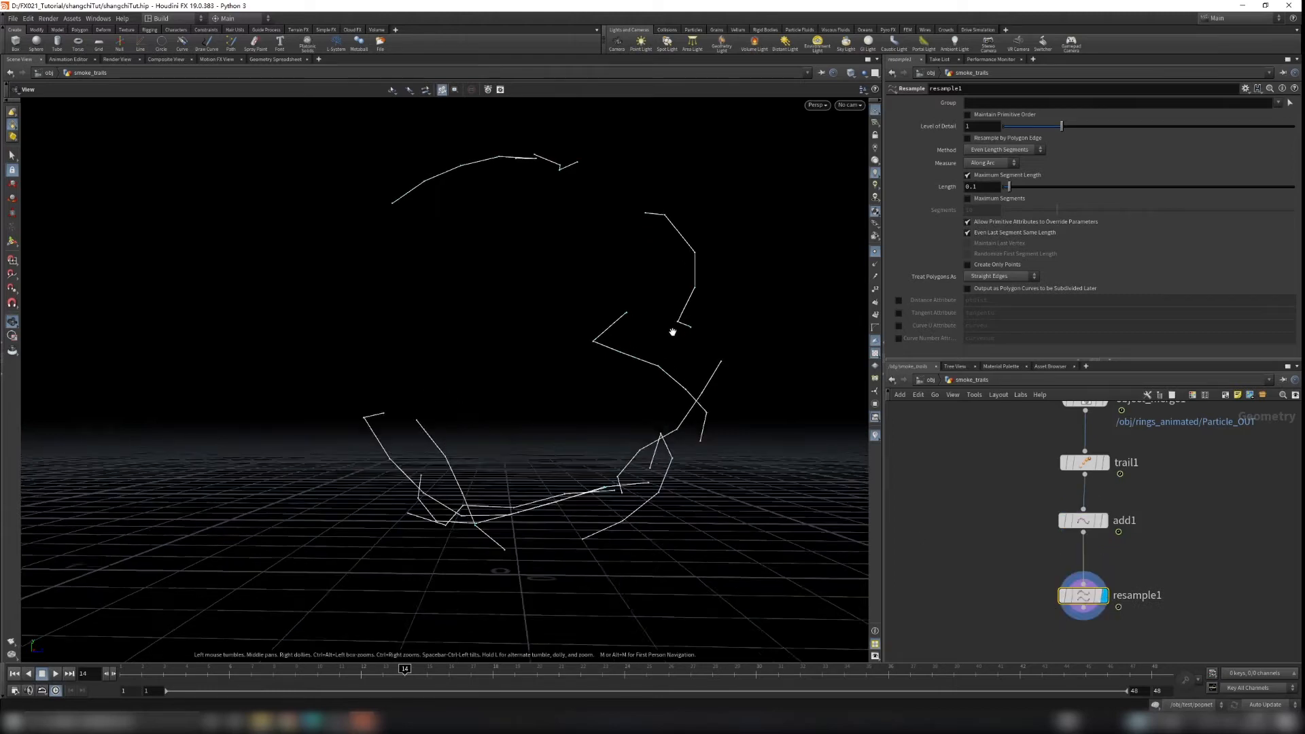
Step: Set the Resample node's segment length to 0.01 and inspect the point spacing along the trail curves
{"action": "left_click_drag", "start_coordinate": [987, 187], "coordinate": [910, 192]}
{"action": "type", "text": "0.01"}
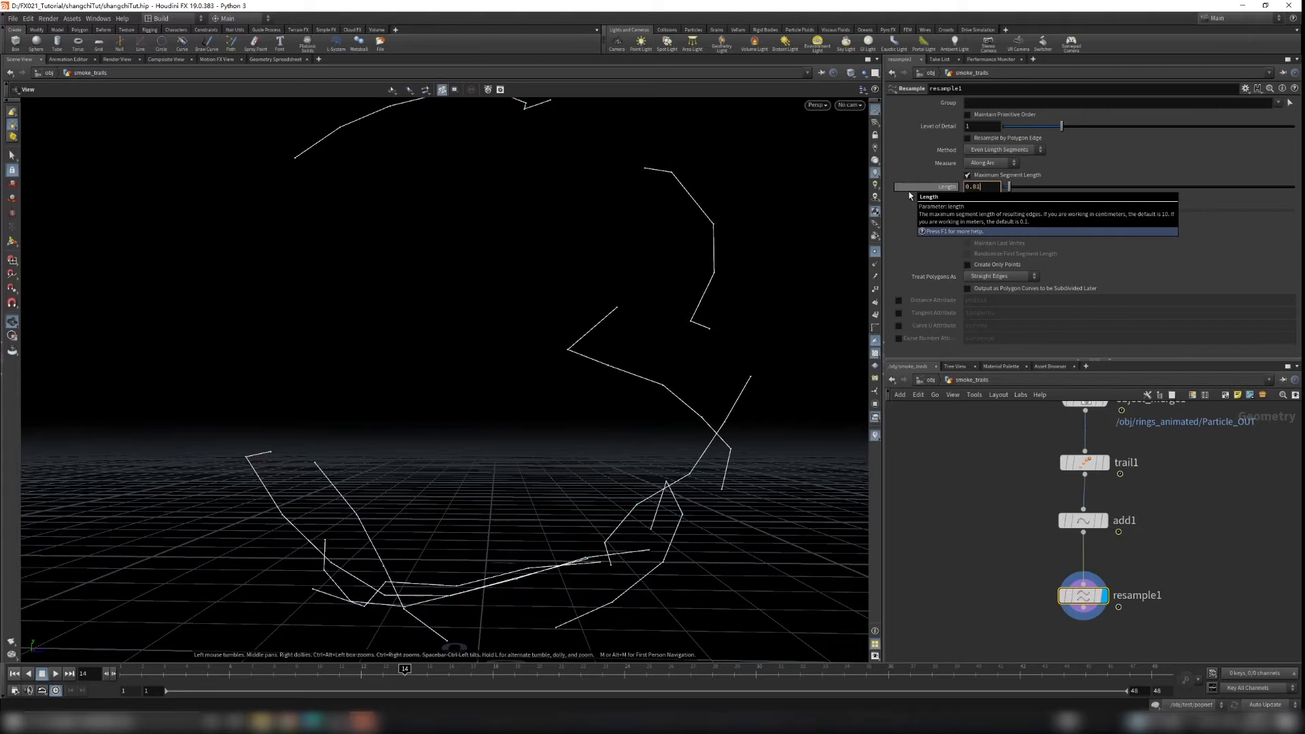
{"action": "key", "text": "Return"}
{"action": "scroll", "coordinate": [594, 348], "scroll_direction": "up", "scroll_amount": 8}
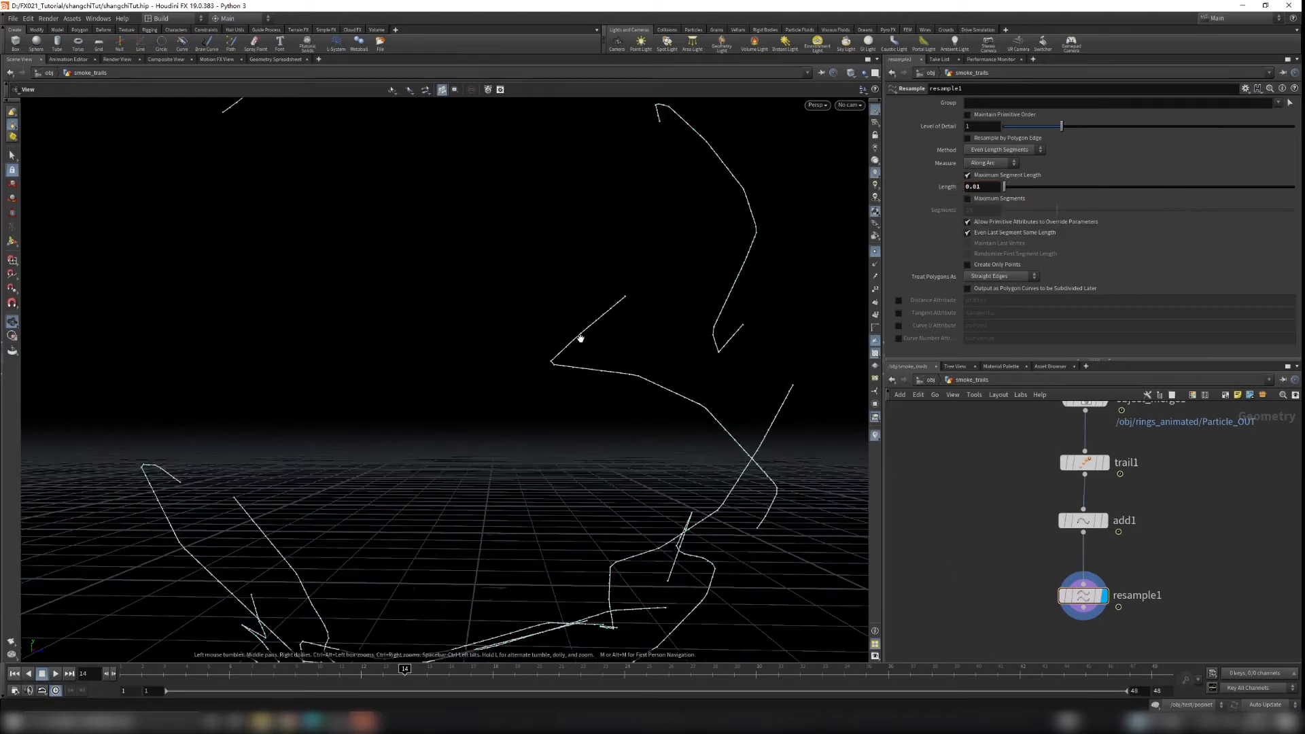
{"action": "scroll", "coordinate": [609, 323], "scroll_direction": "up", "scroll_amount": 2}
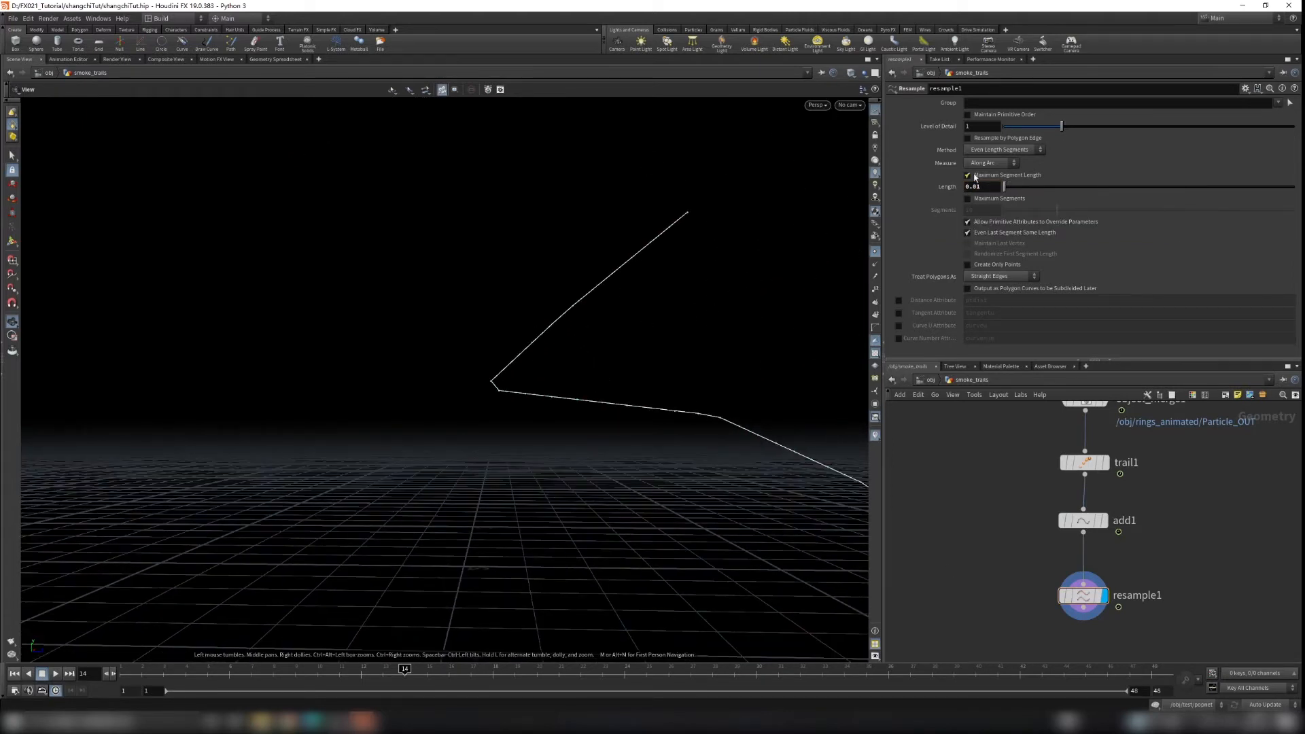
Step: Set the Resample node's segment length to 0.005 and check the denser points on the trails
{"action": "left_click_drag", "start_coordinate": [977, 200], "coordinate": [975, 204]}
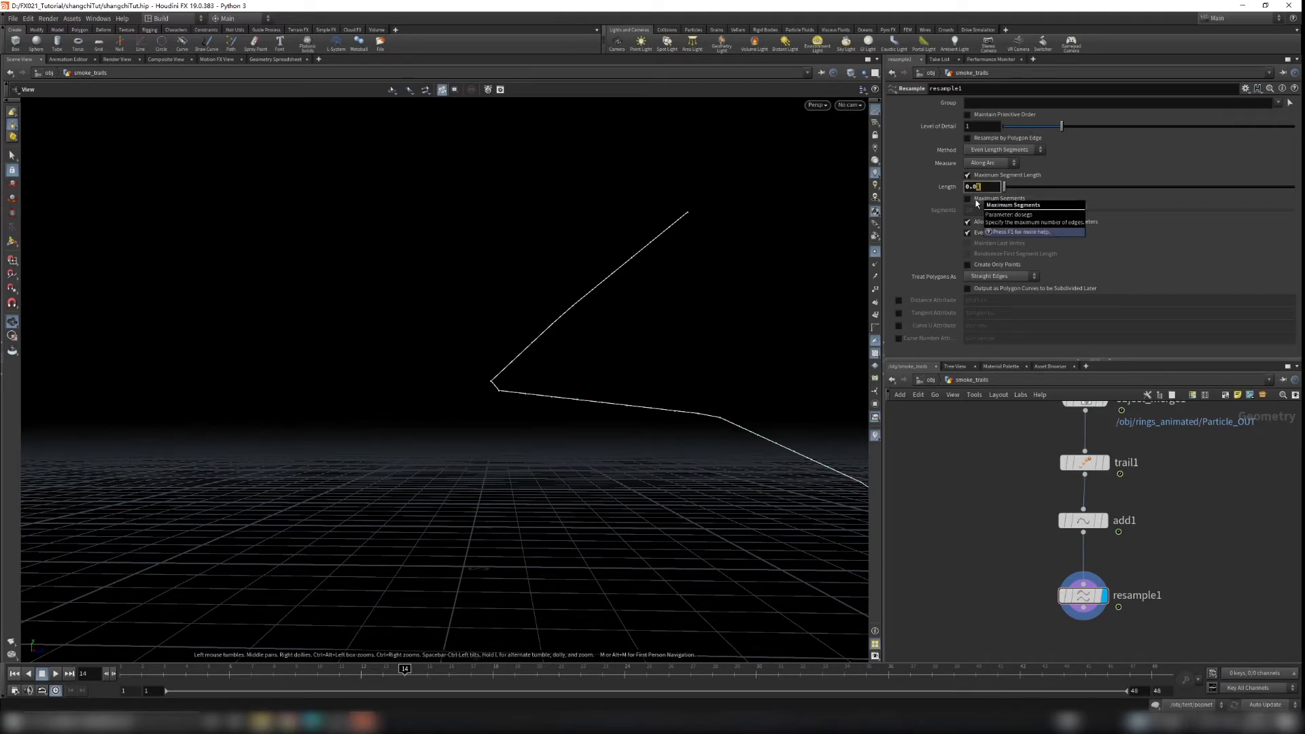
{"action": "key", "text": "Return"}
{"action": "scroll", "coordinate": [592, 423], "scroll_direction": "down", "scroll_amount": 8}
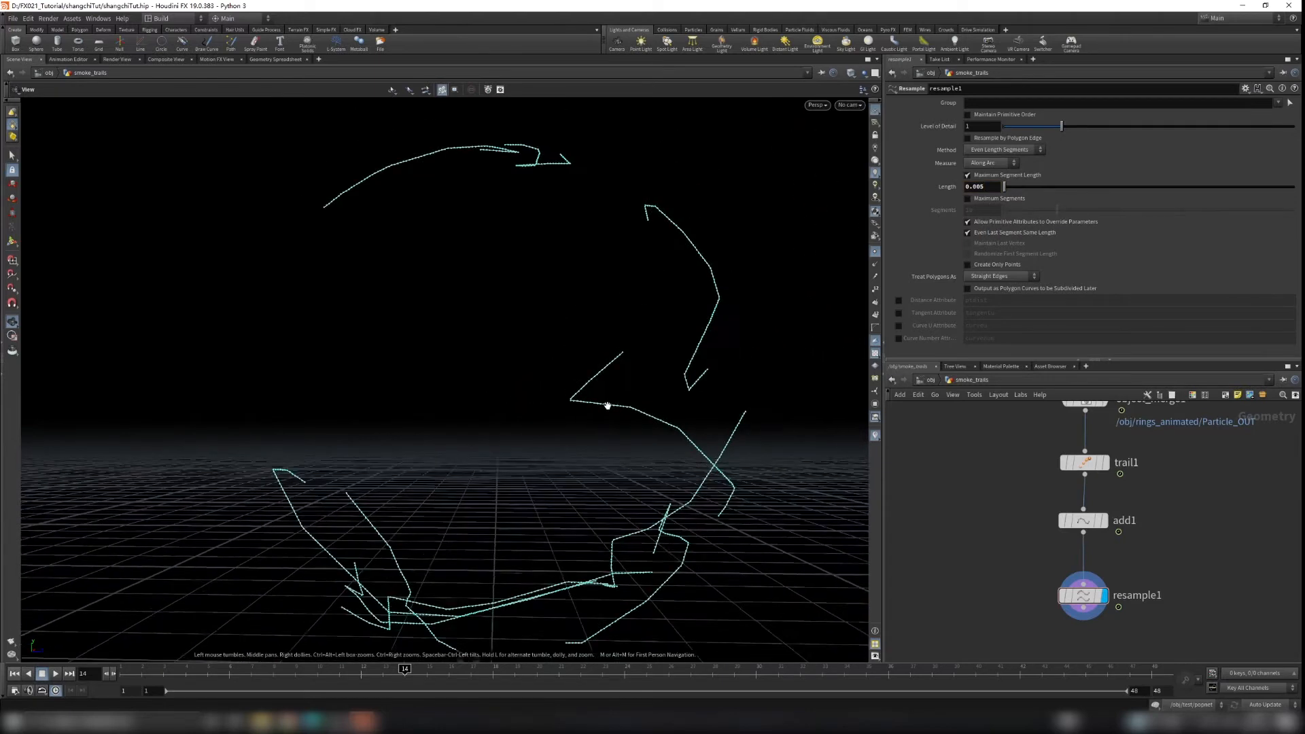
{"action": "scroll", "coordinate": [609, 406], "scroll_direction": "down", "scroll_amount": 3}
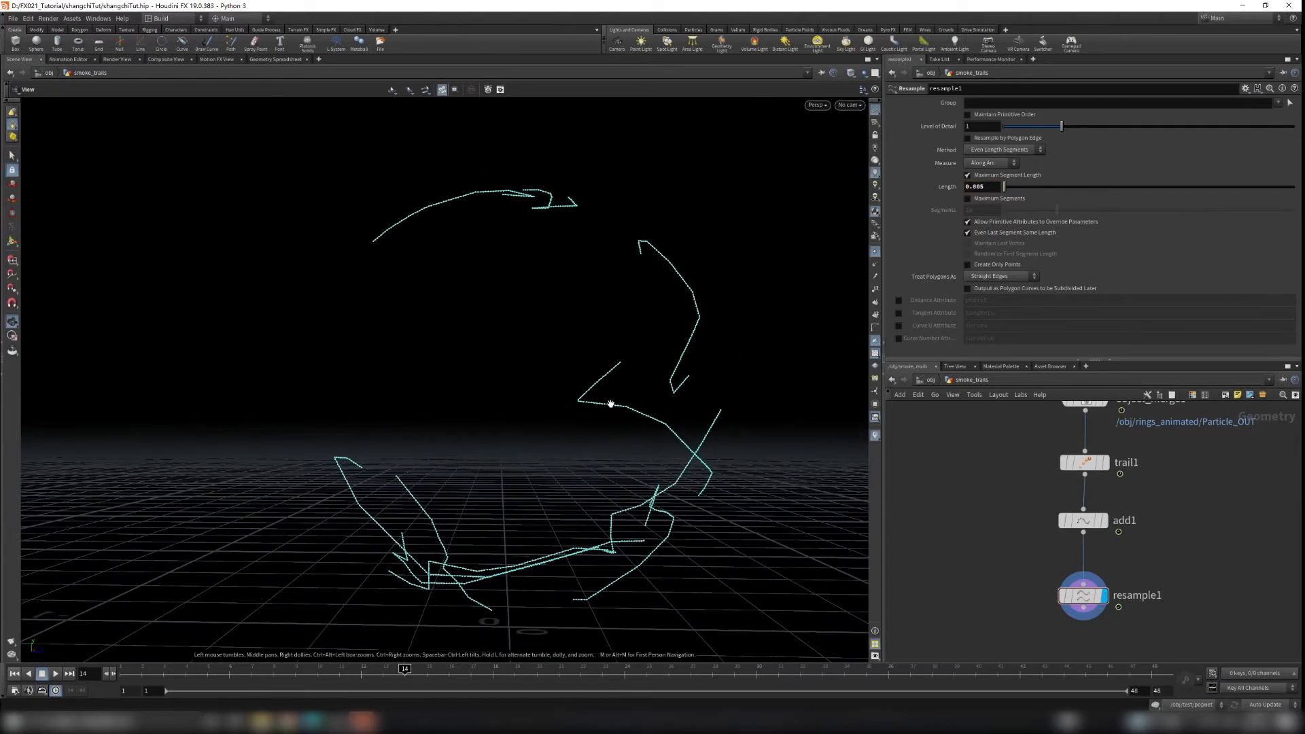
Step: Treat the resampled polygons as Subdivision Curves and turn off point display
{"action": "left_click", "coordinate": [987, 277]}
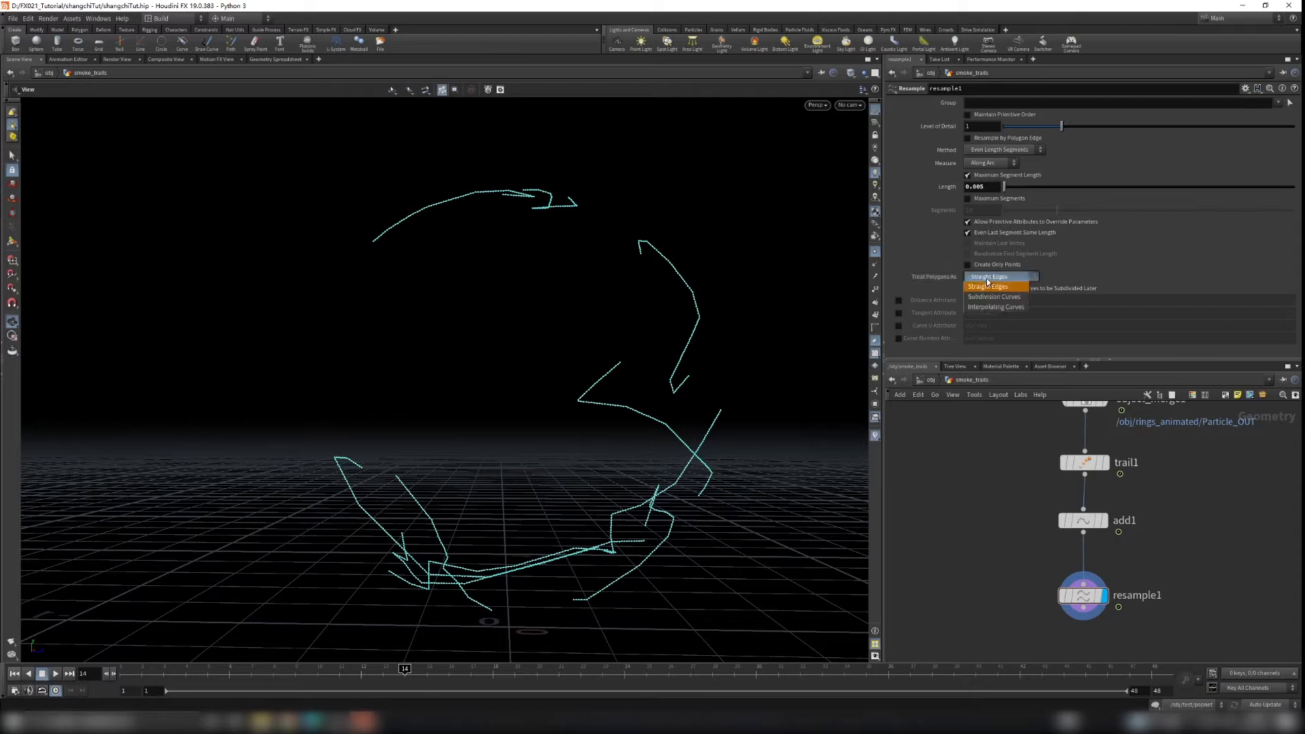
{"action": "left_click", "coordinate": [987, 297]}
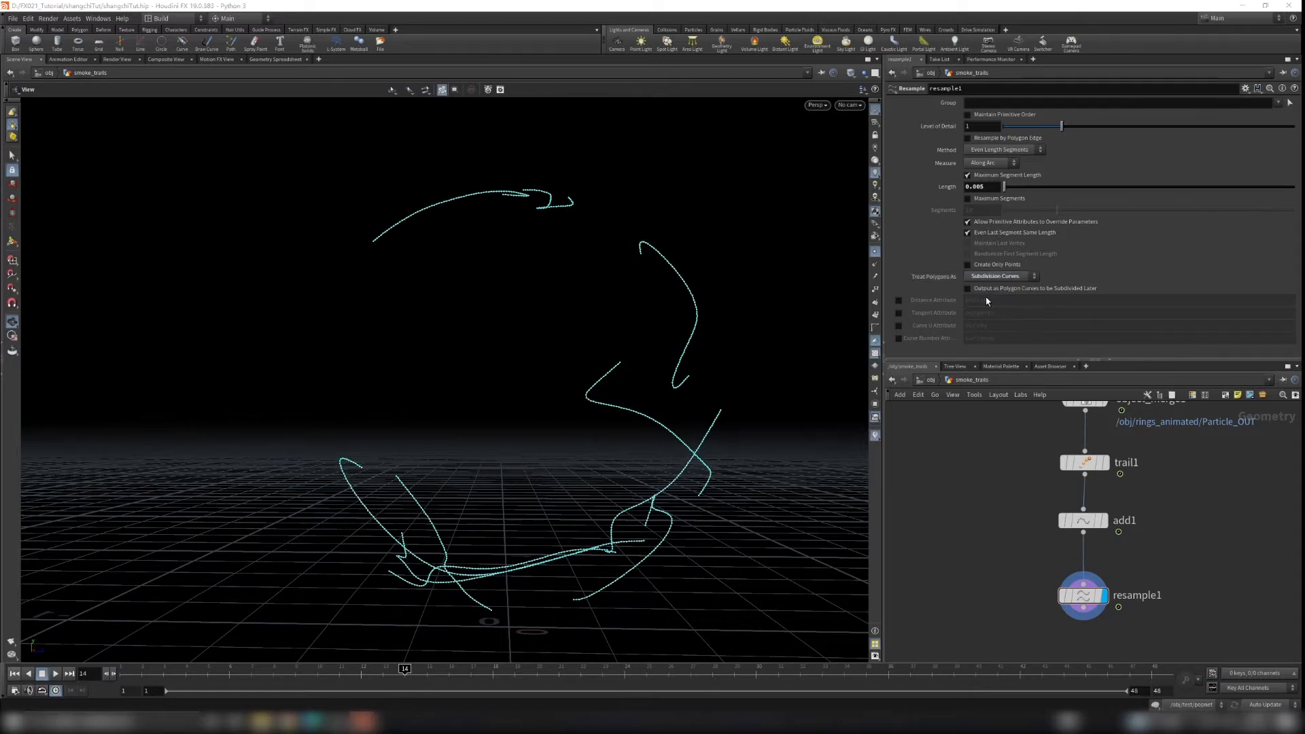
{"action": "left_click", "coordinate": [875, 252]}
{"action": "scroll", "coordinate": [589, 421], "scroll_direction": "down", "scroll_amount": 3}
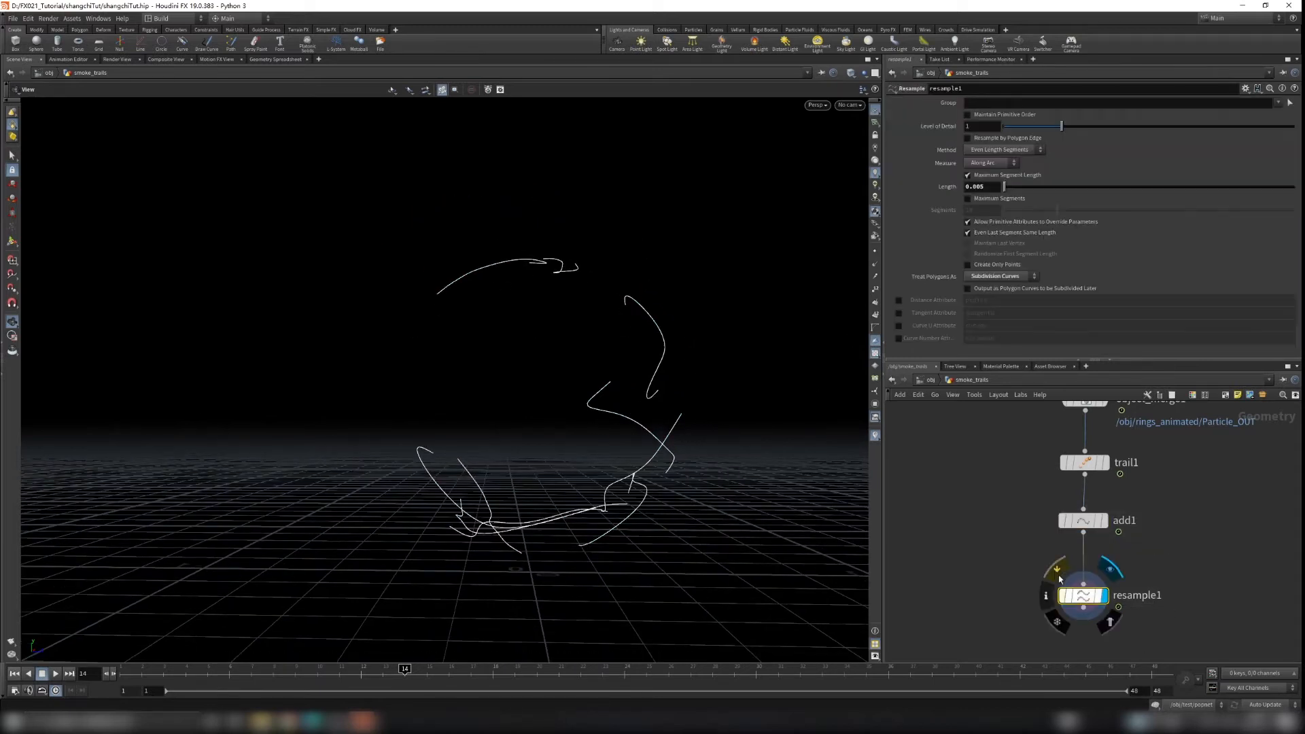
Step: Toggle the Resample node's bypass on and off to compare the original and smoothed trail lines
{"action": "left_click", "coordinate": [1056, 573]}
{"action": "left_click", "coordinate": [1056, 573]}
{"action": "left_click", "coordinate": [1056, 573]}
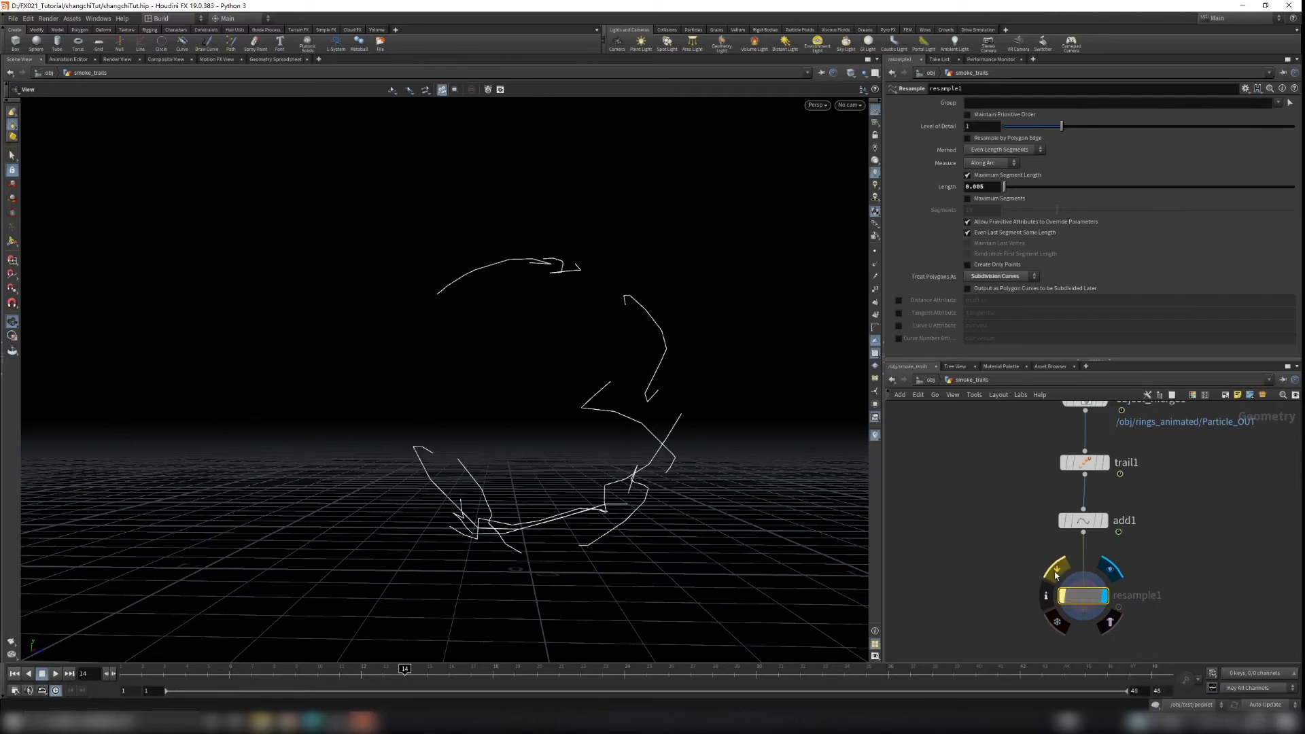
{"action": "left_click", "coordinate": [1056, 573]}
{"action": "left_click", "coordinate": [1056, 573]}
{"action": "left_click", "coordinate": [1056, 573]}
{"action": "left_click_drag", "start_coordinate": [673, 475], "coordinate": [524, 315]}
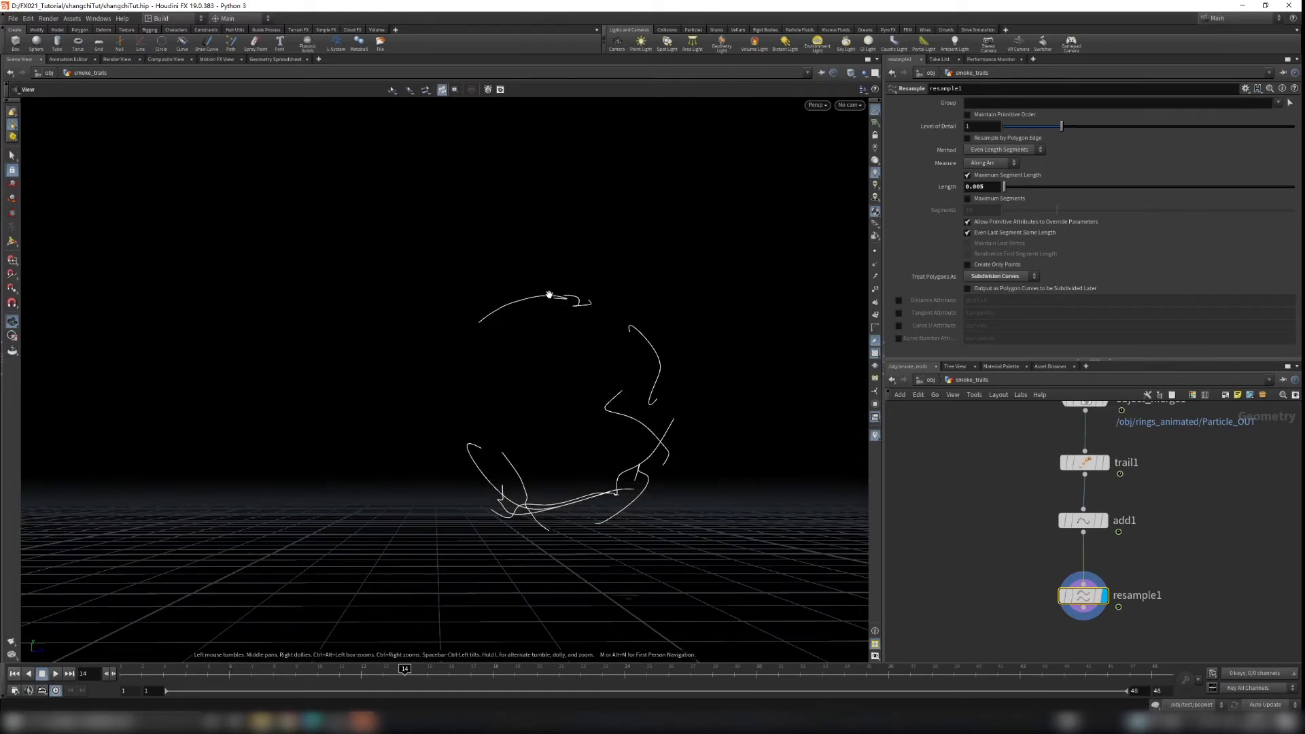
Step: Save the scene file and review the smoothed trail curves from several angles
{"action": "left_click", "coordinate": [955, 565]}
{"action": "key", "text": "ctrl+s"}
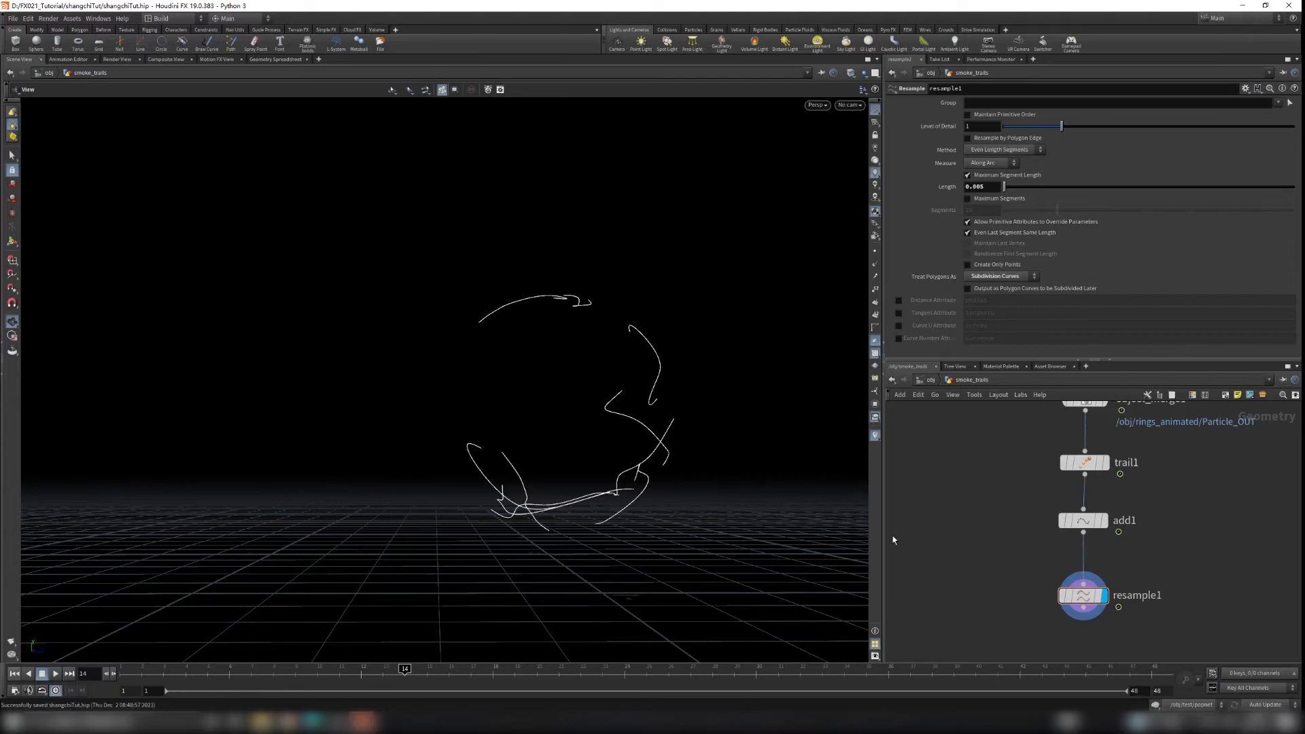
{"action": "middle_click_drag", "start_coordinate": [599, 445], "coordinate": [586, 393]}
{"action": "left_click_drag", "start_coordinate": [586, 393], "coordinate": [621, 431]}
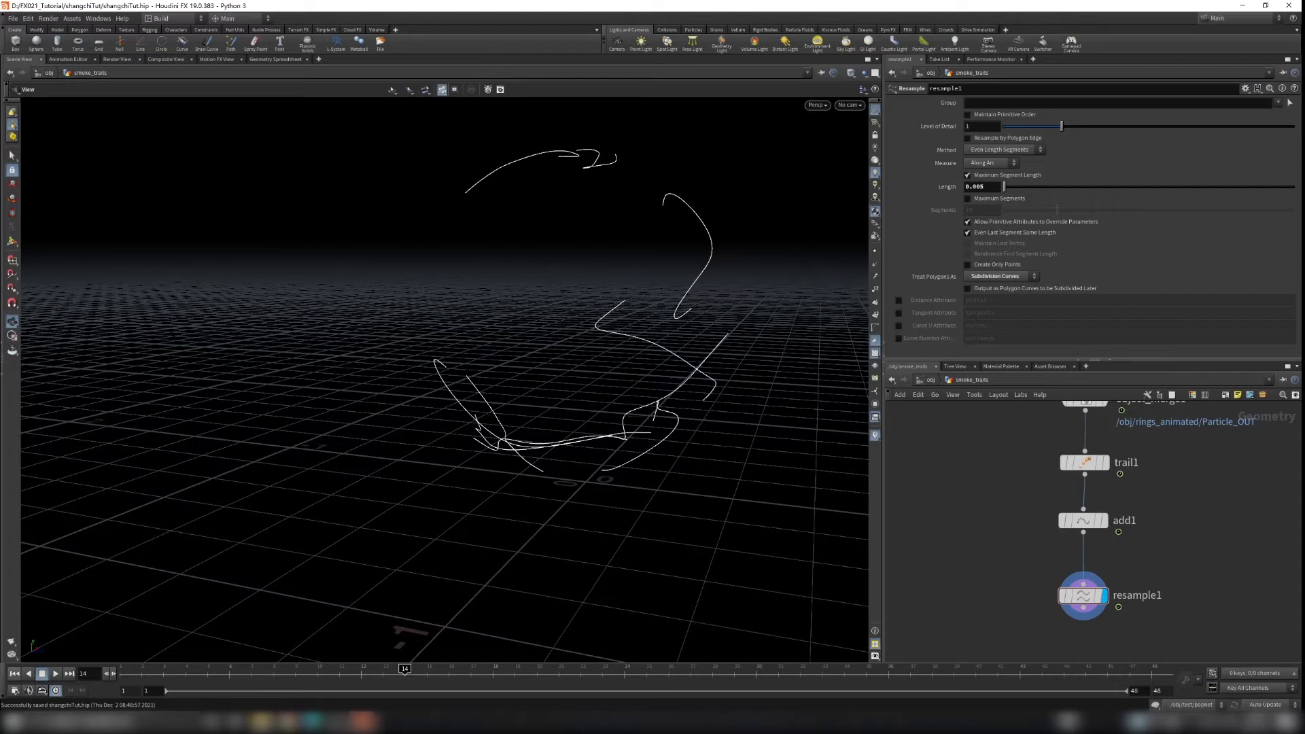
{"action": "left_click_drag", "start_coordinate": [589, 410], "coordinate": [611, 333]}
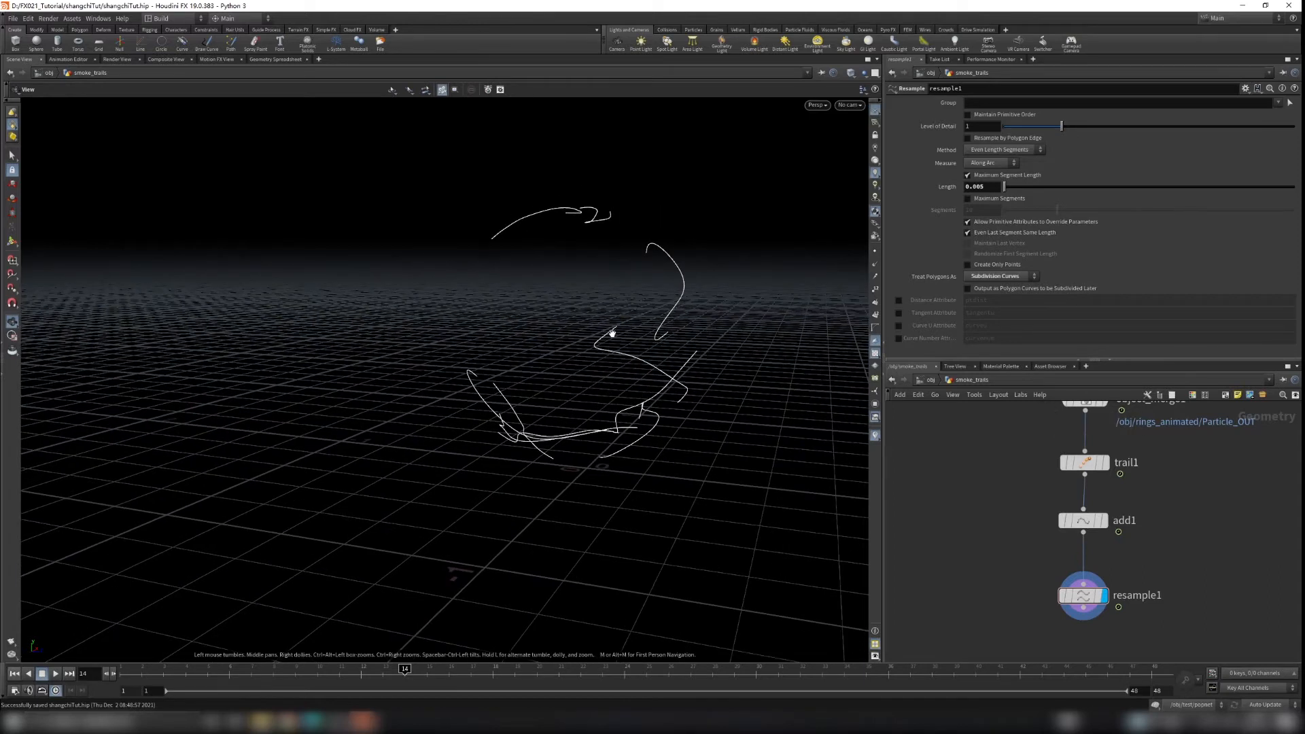
{"action": "left_click_drag", "start_coordinate": [690, 395], "coordinate": [640, 430]}
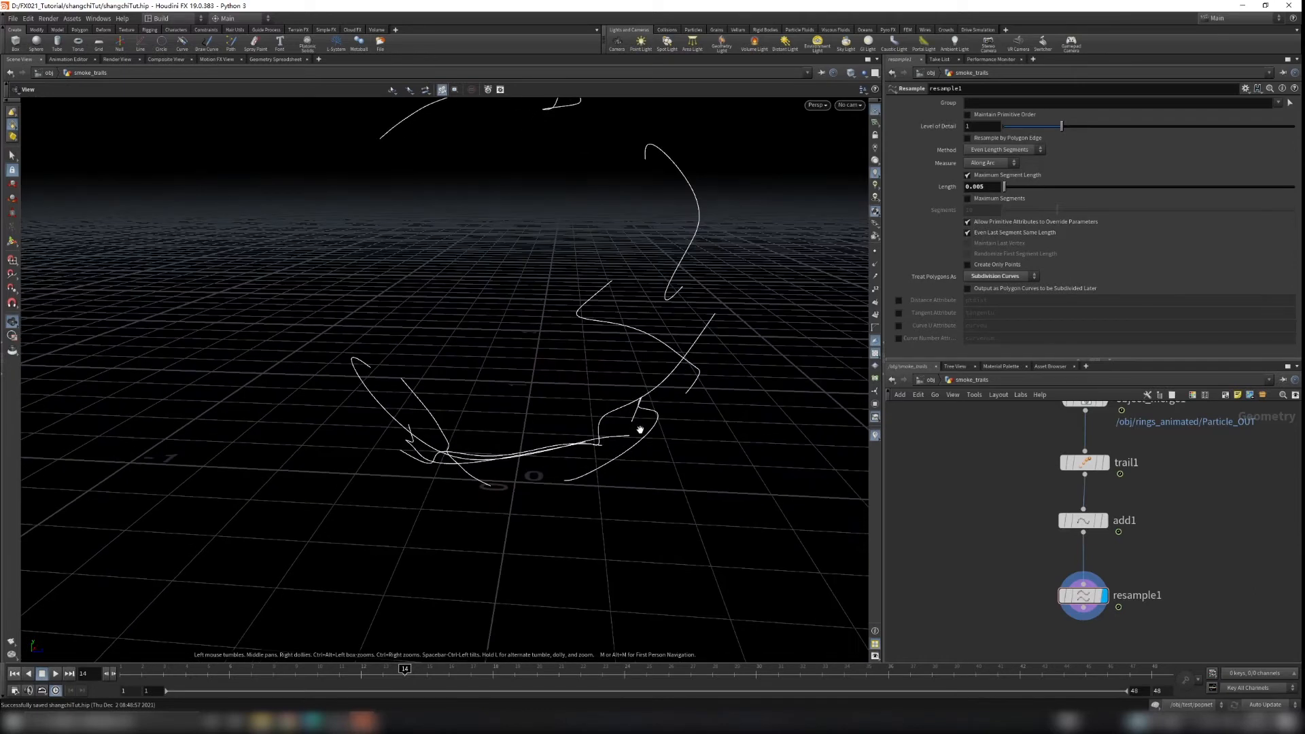
{"action": "left_click_drag", "start_coordinate": [598, 494], "coordinate": [646, 379]}
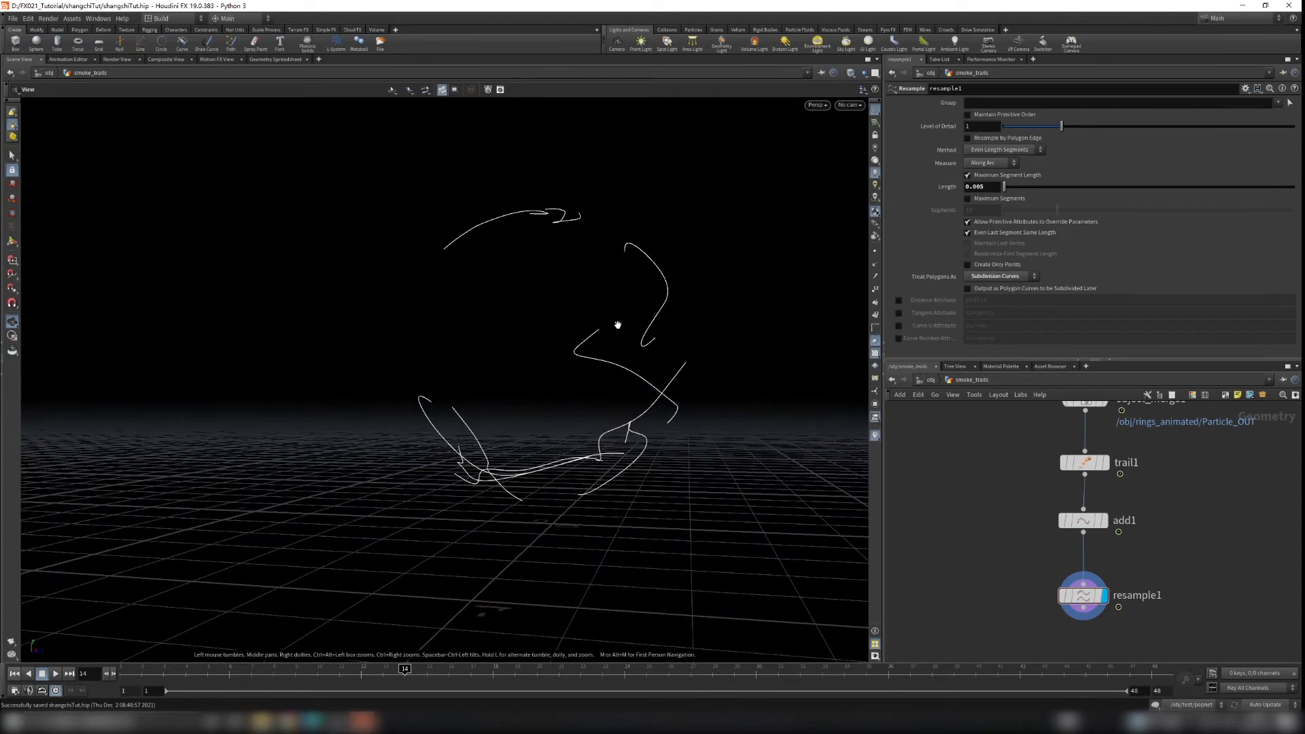
{"action": "middle_click_drag", "start_coordinate": [987, 516], "coordinate": [979, 536]}
{"action": "scroll", "coordinate": [979, 535], "scroll_direction": "down", "scroll_amount": 4}
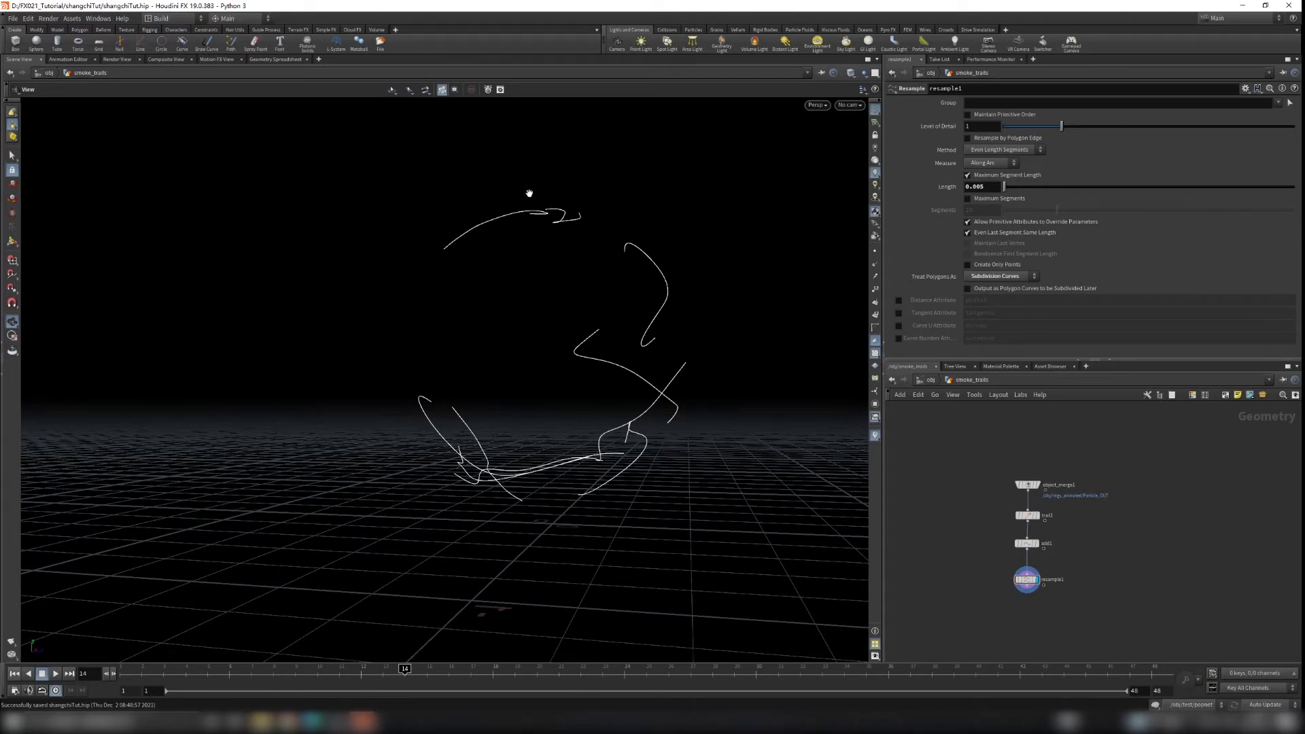
{"action": "left_click_drag", "start_coordinate": [516, 386], "coordinate": [722, 476]}
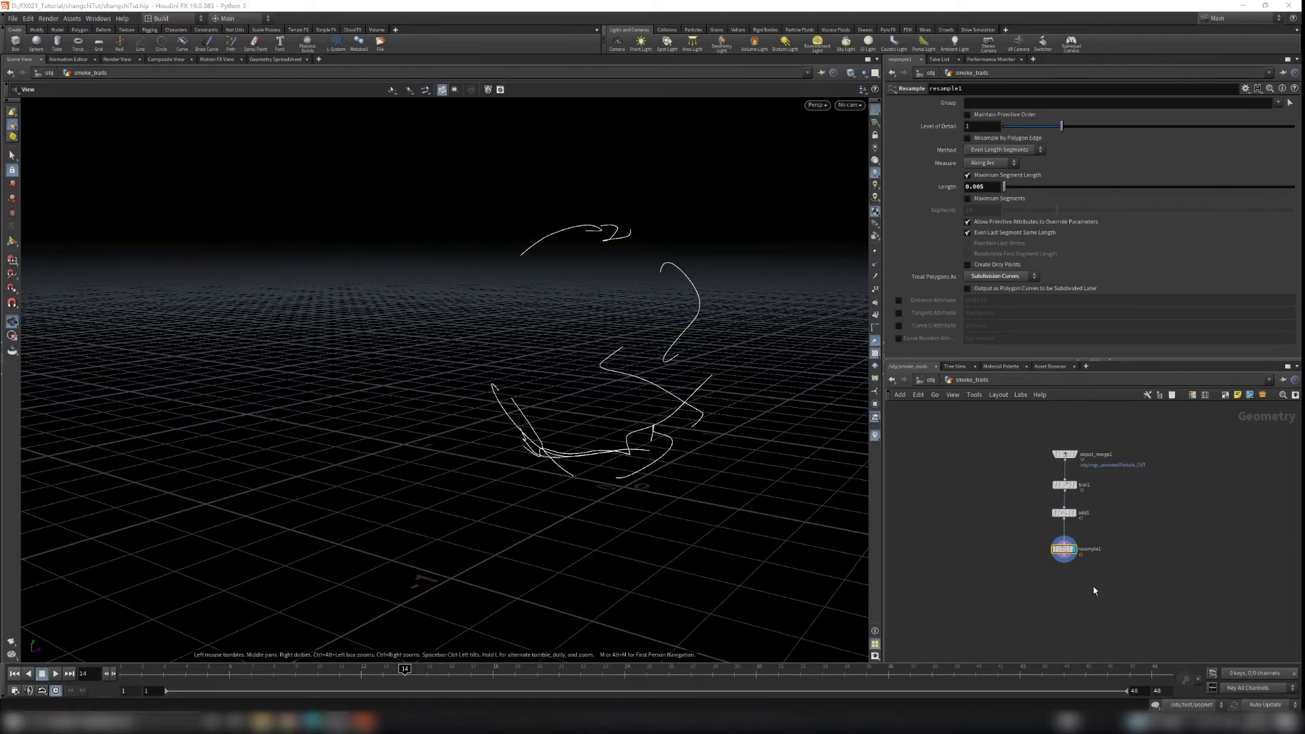
Step: Add a Volume Rasterize Particles node below the Resample node
{"action": "scroll", "coordinate": [1079, 588], "scroll_direction": "up", "scroll_amount": 5}
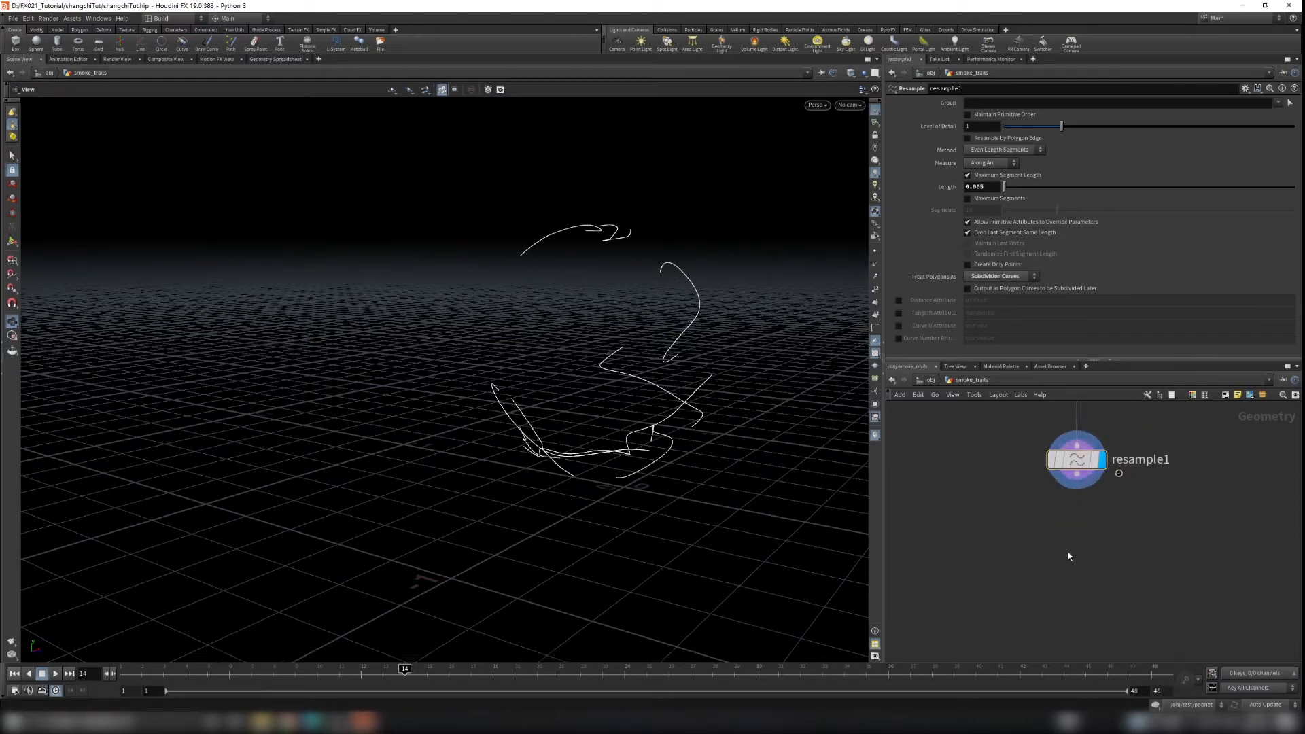
{"action": "key", "text": "Tab"}
{"action": "type", "text": "volumera"}
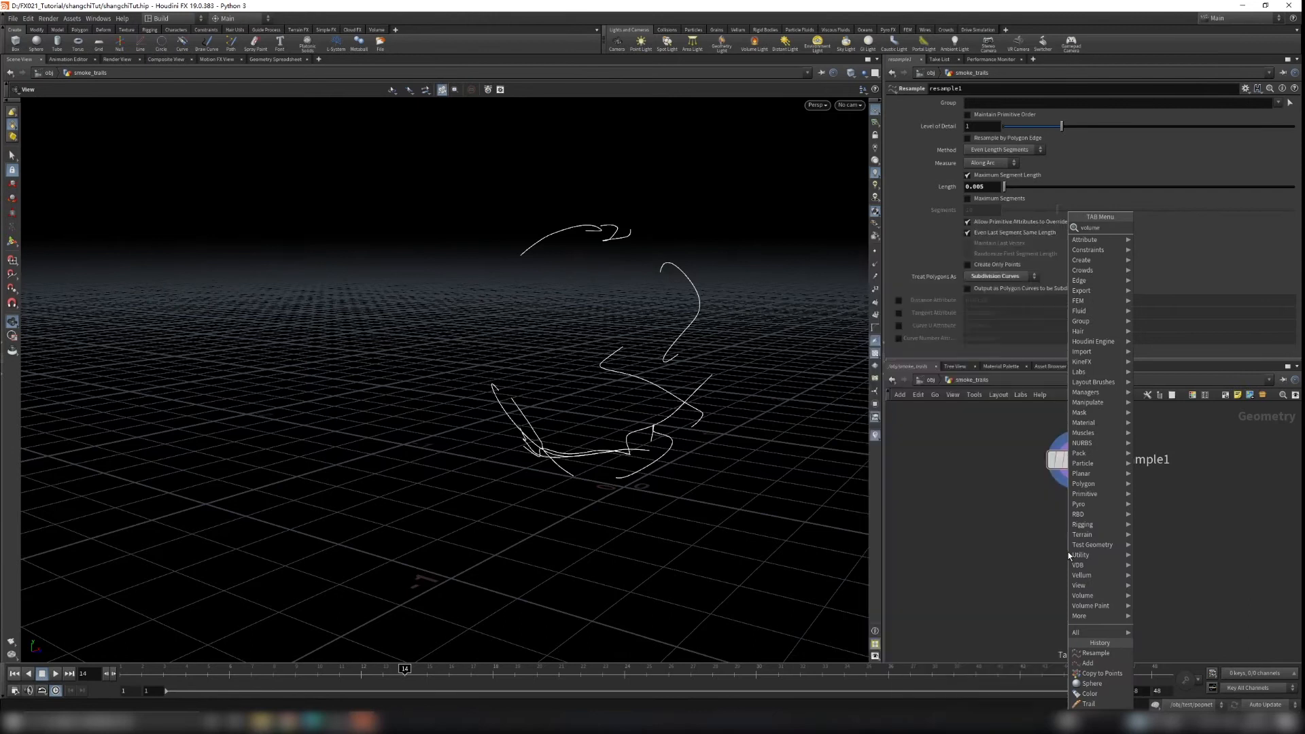
{"action": "key", "text": "Down"}
{"action": "key", "text": "Down"}
{"action": "key", "text": "Down"}
{"action": "key", "text": "Down"}
{"action": "key", "text": "Down"}
{"action": "key", "text": "Down"}
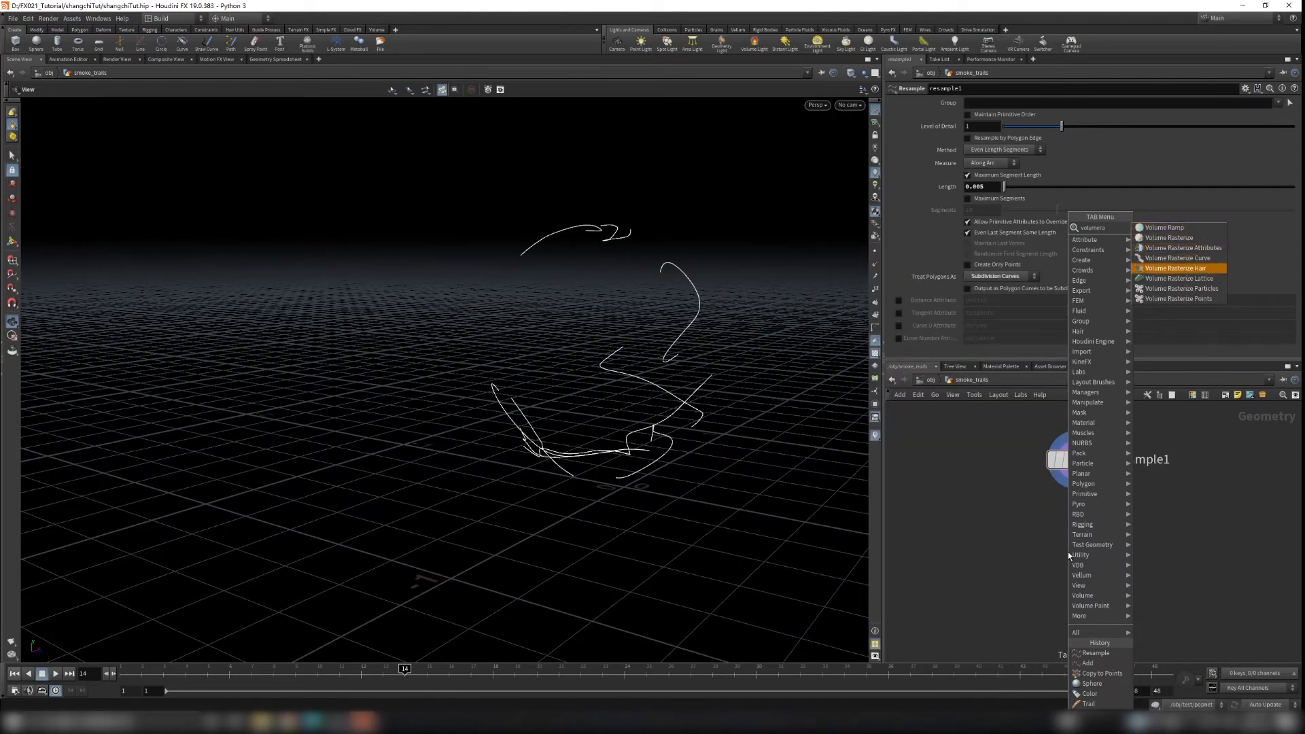
{"action": "key", "text": "Return"}
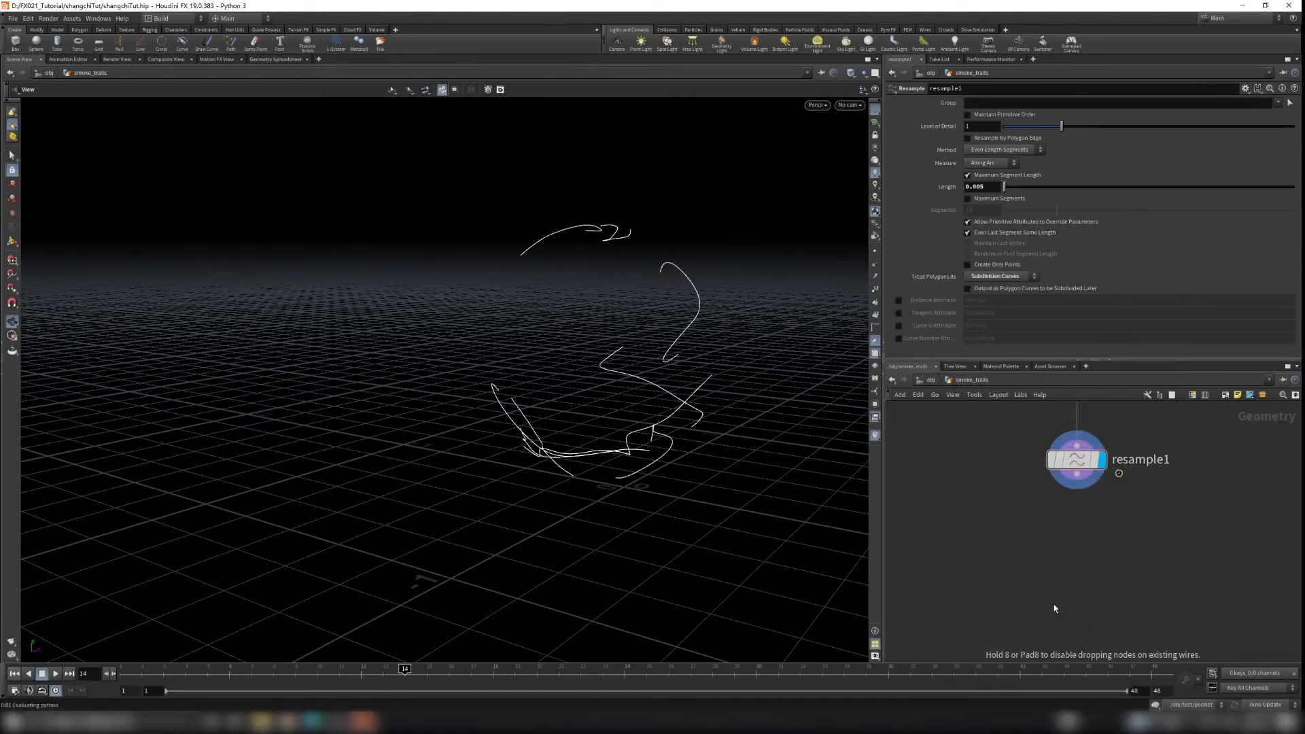
{"action": "left_click", "coordinate": [1058, 579]}
Step: Connect the Resample output to the particles input of the Volume Rasterize Particles node and display that node
{"action": "scroll", "coordinate": [1077, 584], "scroll_direction": "up", "scroll_amount": 3}
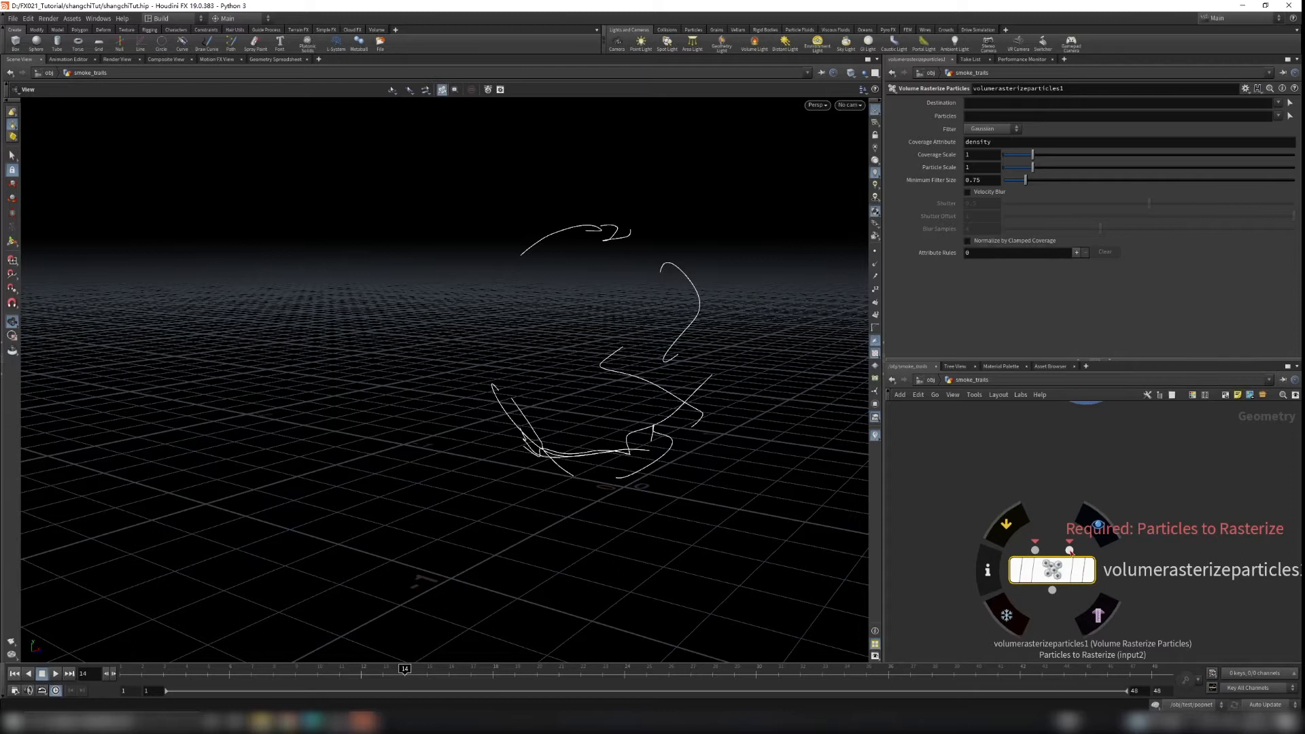
{"action": "scroll", "coordinate": [1078, 571], "scroll_direction": "down", "scroll_amount": 5}
{"action": "left_click_drag", "start_coordinate": [1063, 551], "coordinate": [1046, 598]}
{"action": "left_click_drag", "start_coordinate": [1073, 461], "coordinate": [1048, 589]}
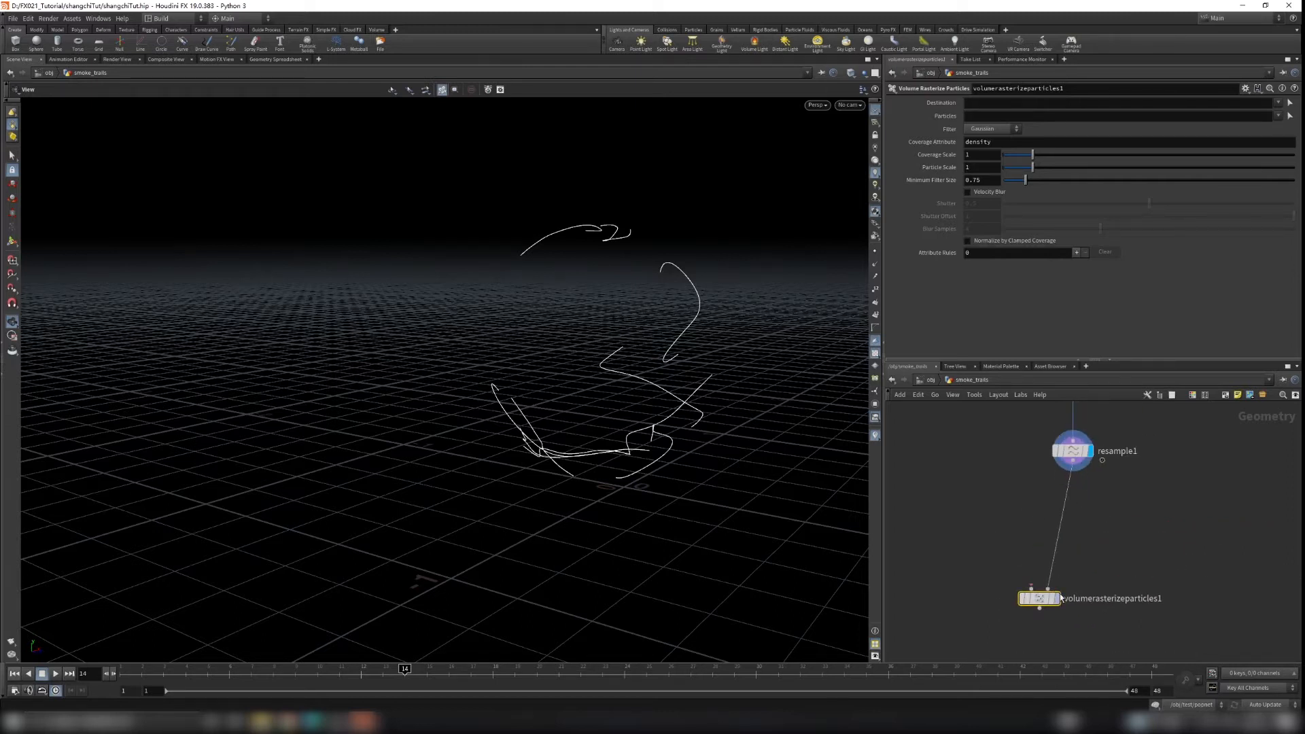
{"action": "left_click", "coordinate": [1057, 598]}
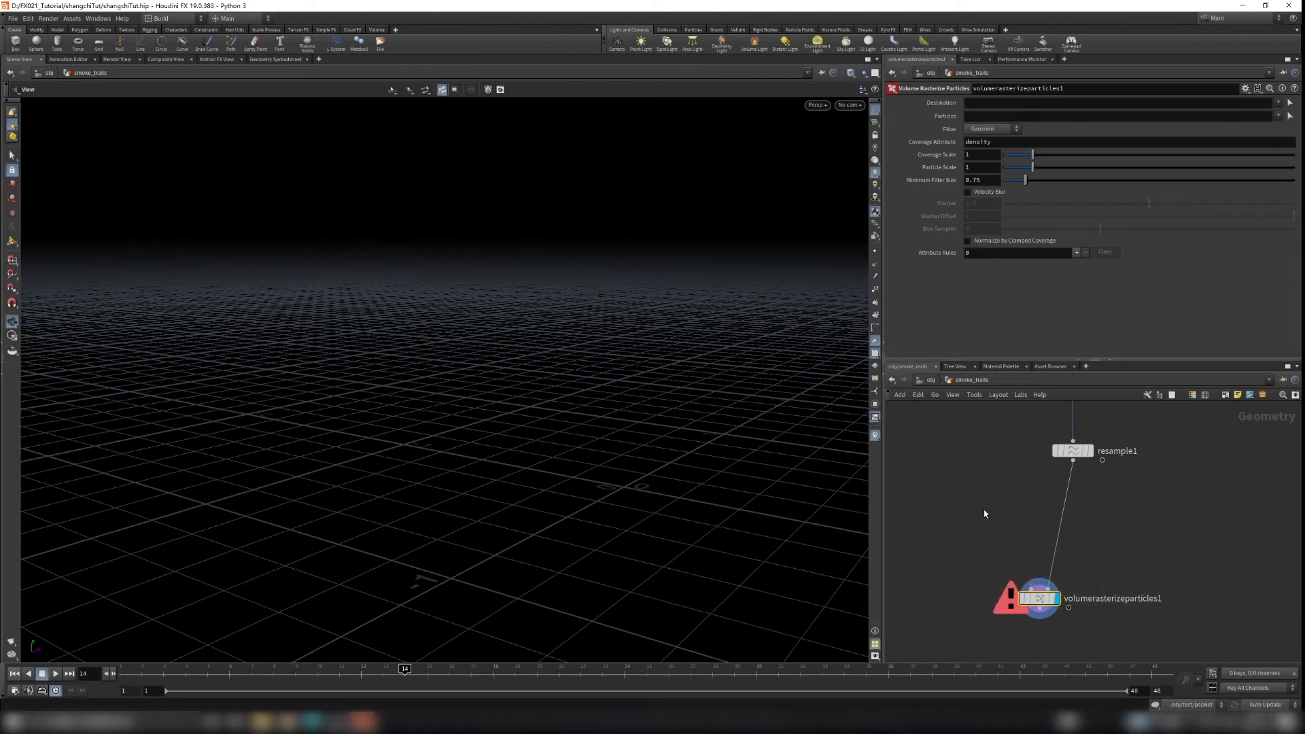
Step: Add a Volume node fed by the Resample node and connect it to the first input of Volume Rasterize Particles
{"action": "key", "text": "Tab"}
{"action": "type", "text": "volum"}
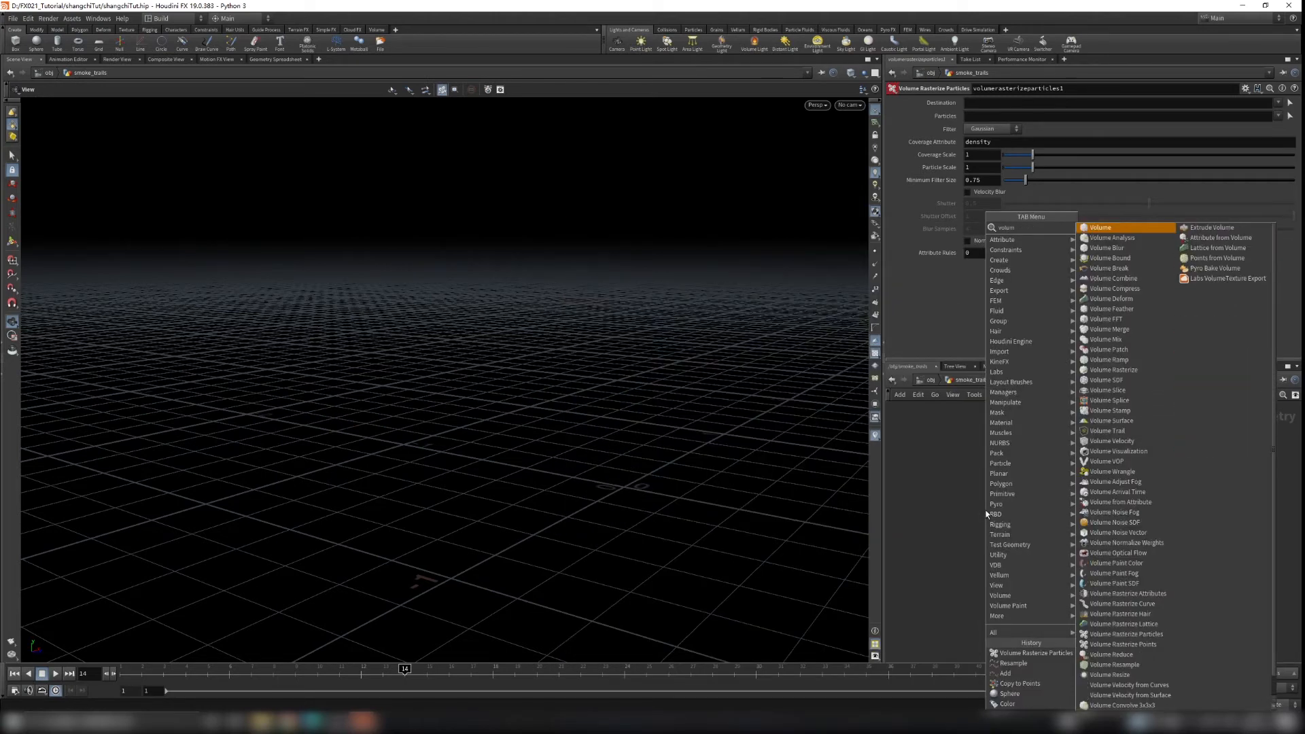
{"action": "key", "text": "Return"}
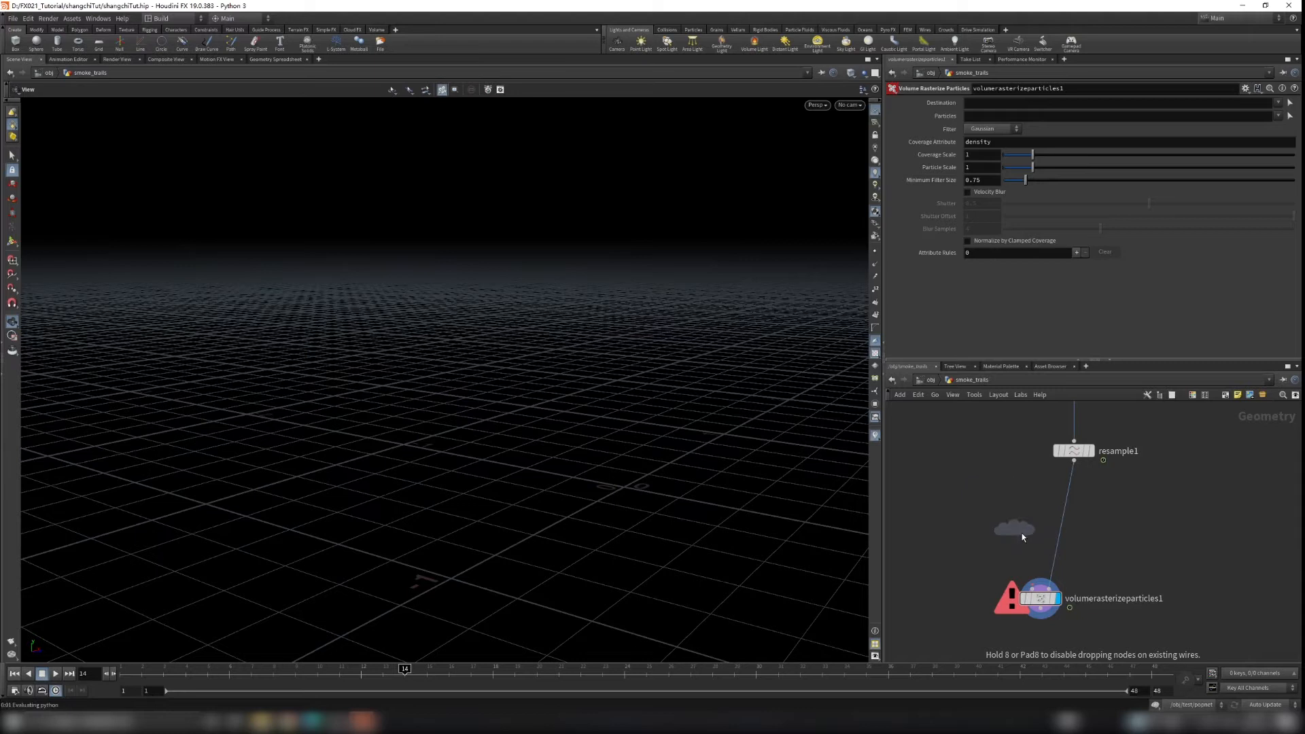
{"action": "left_click", "coordinate": [1006, 525]}
{"action": "left_click_drag", "start_coordinate": [995, 529], "coordinate": [1032, 585]}
{"action": "left_click_drag", "start_coordinate": [995, 505], "coordinate": [1086, 469]}
{"action": "scroll", "coordinate": [688, 398], "scroll_direction": "down", "scroll_amount": 2}
{"action": "left_click_drag", "start_coordinate": [688, 396], "coordinate": [734, 391]}
{"action": "key", "text": "d"}
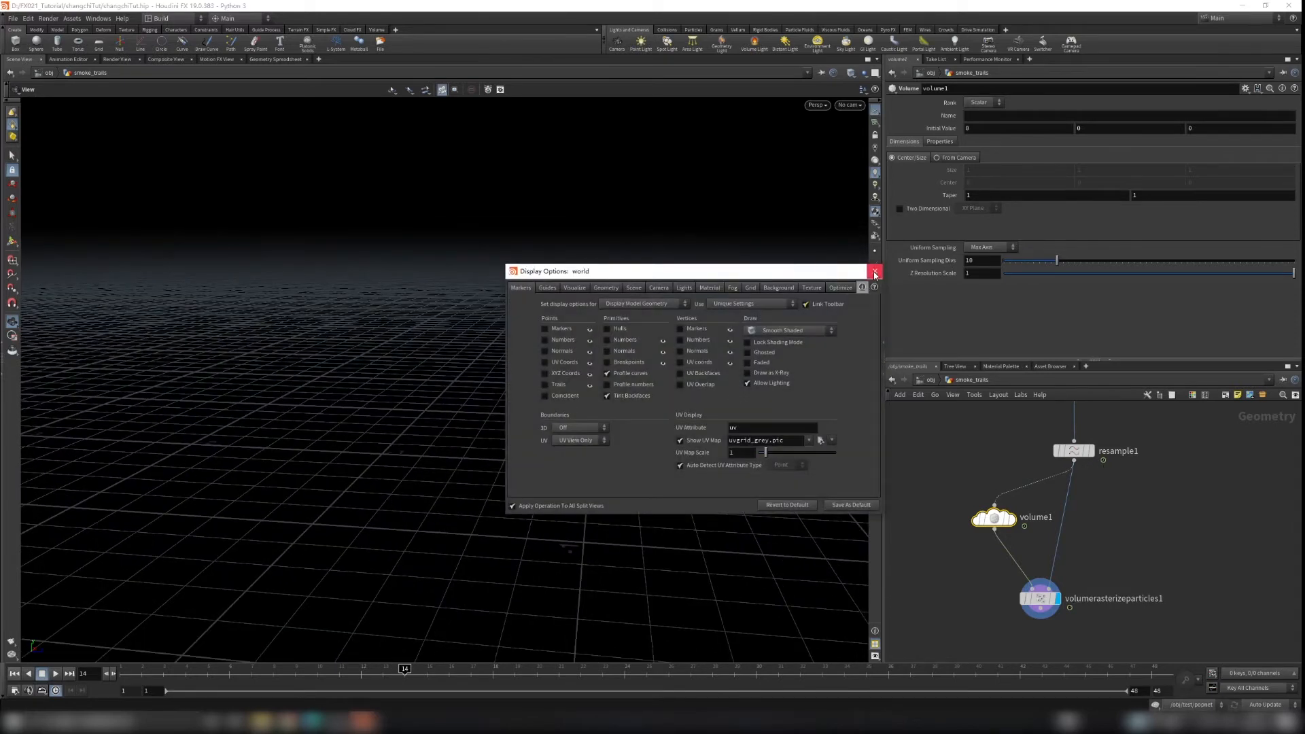
{"action": "left_click", "coordinate": [877, 268]}
{"action": "scroll", "coordinate": [1012, 532], "scroll_direction": "up", "scroll_amount": 2}
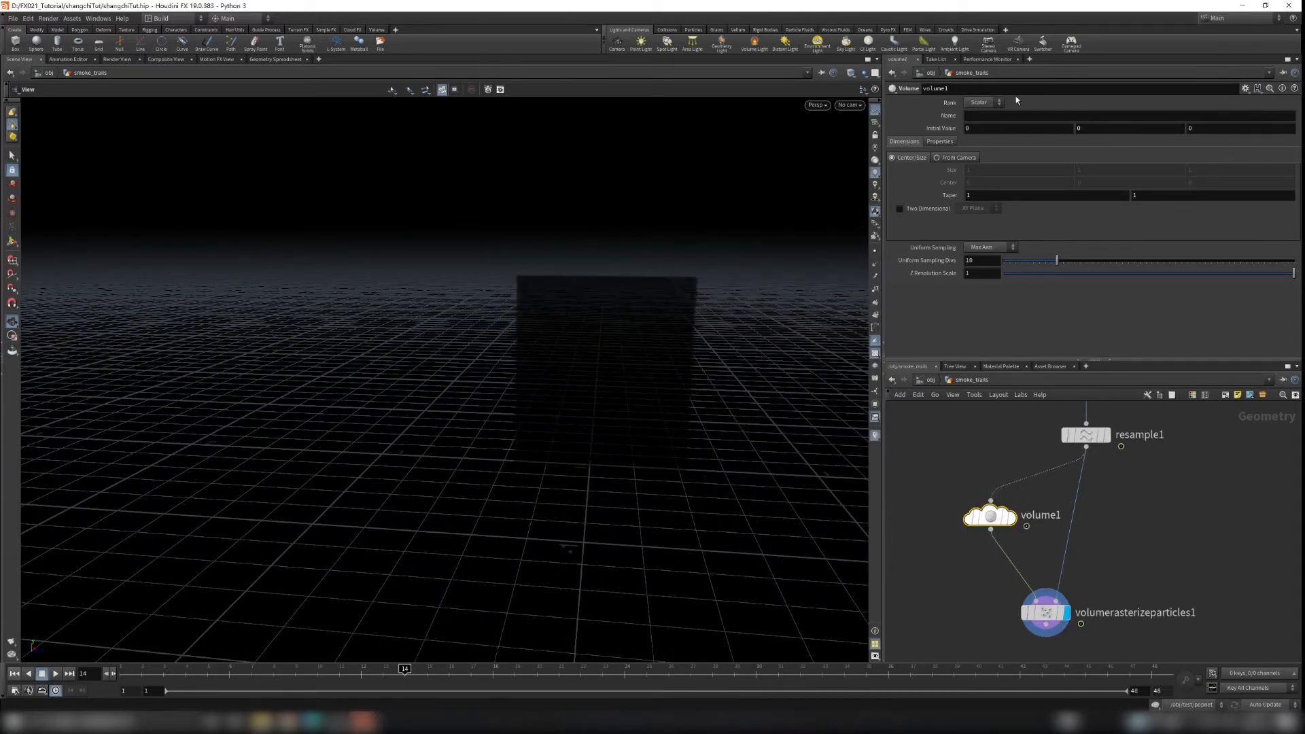
Step: Name the Volume node's field density
{"action": "left_click", "coordinate": [967, 116]}
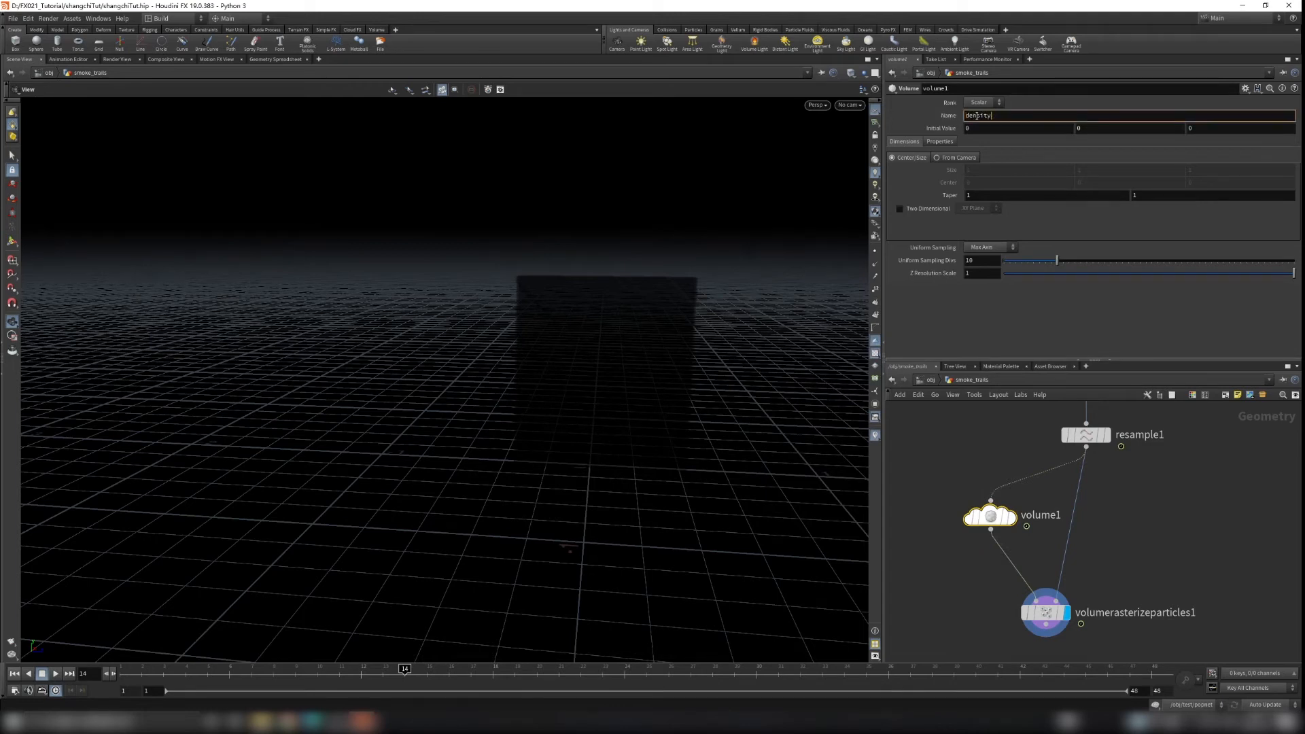
{"action": "type", "text": "density"}
{"action": "left_click", "coordinate": [956, 456]}
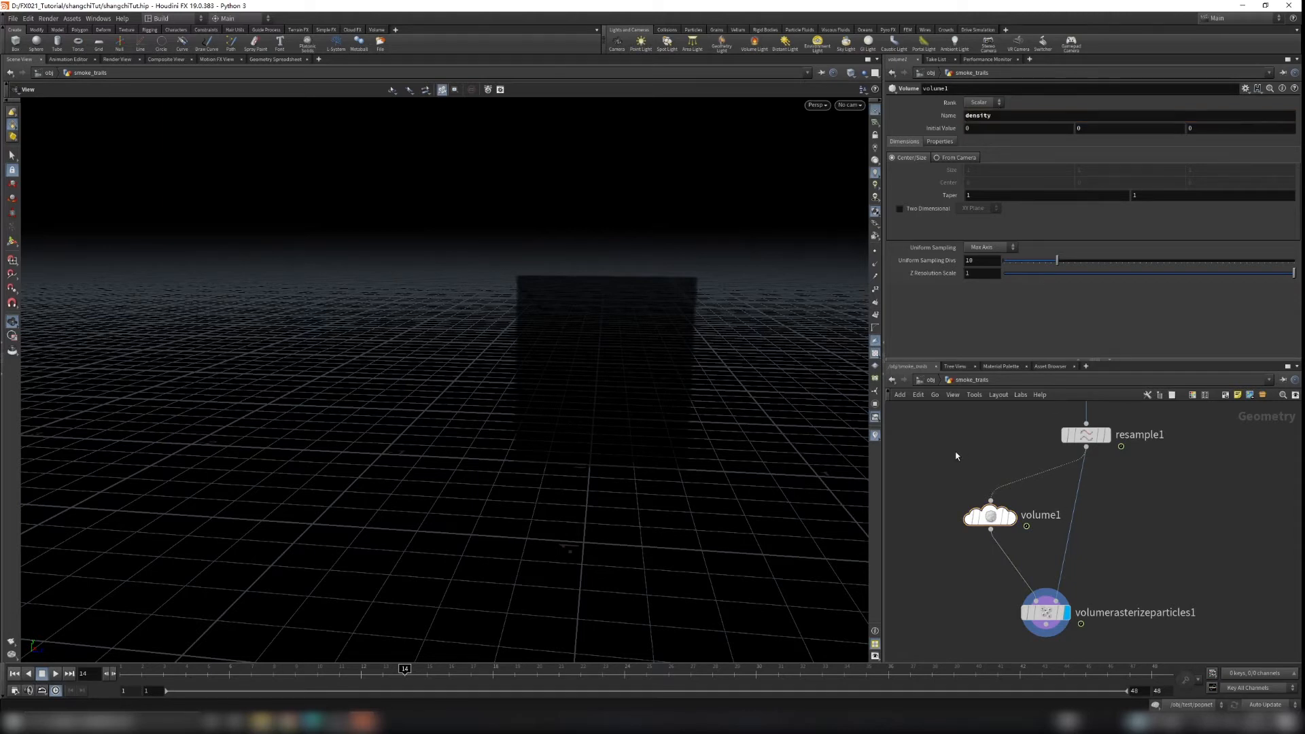
Step: Switch the Volume node's uniform sampling to By Size, reduce its division size and inspect the volume
{"action": "mouse_move", "coordinate": [1057, 266]}
{"action": "left_mouse_down"}
{"action": "mouse_move", "coordinate": [1172, 268]}
{"action": "mouse_move", "coordinate": [1004, 267]}
{"action": "mouse_move", "coordinate": [1194, 268]}
{"action": "mouse_move", "coordinate": [1044, 264]}
{"action": "left_mouse_up"}
{"action": "left_click", "coordinate": [989, 248]}
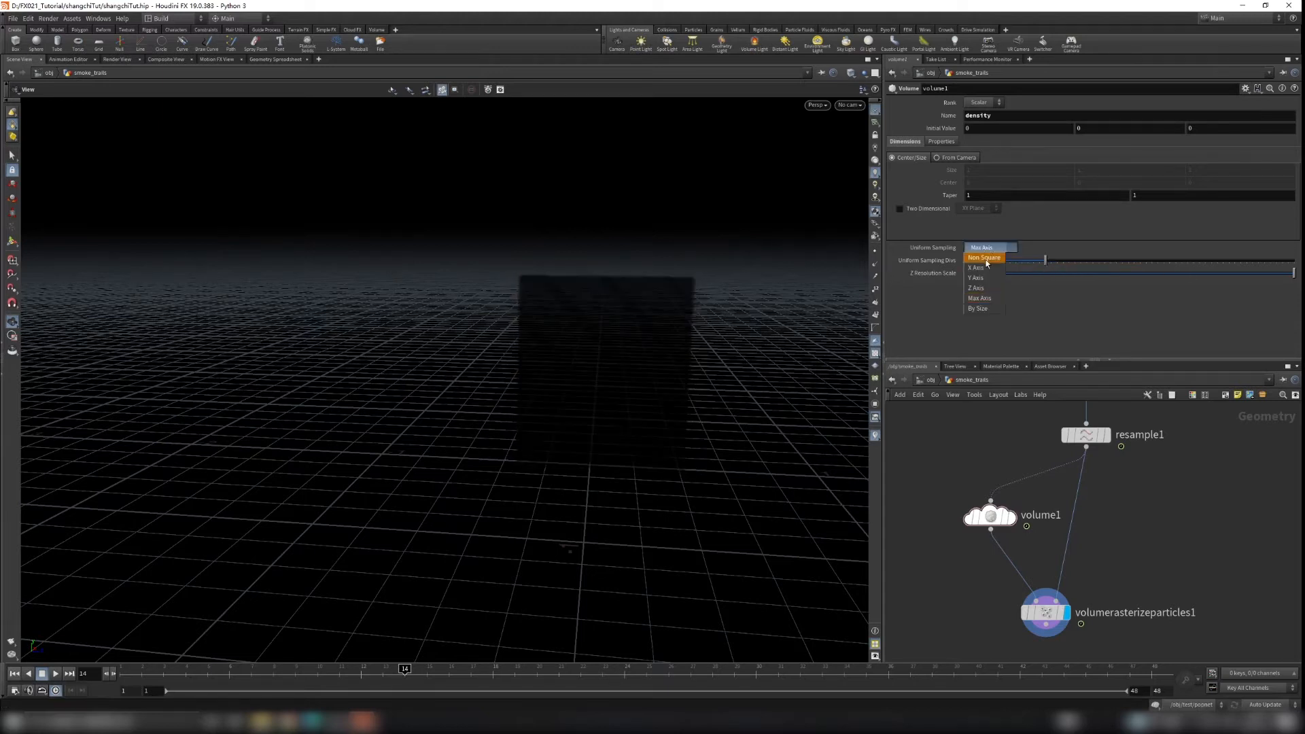
{"action": "left_click", "coordinate": [983, 310]}
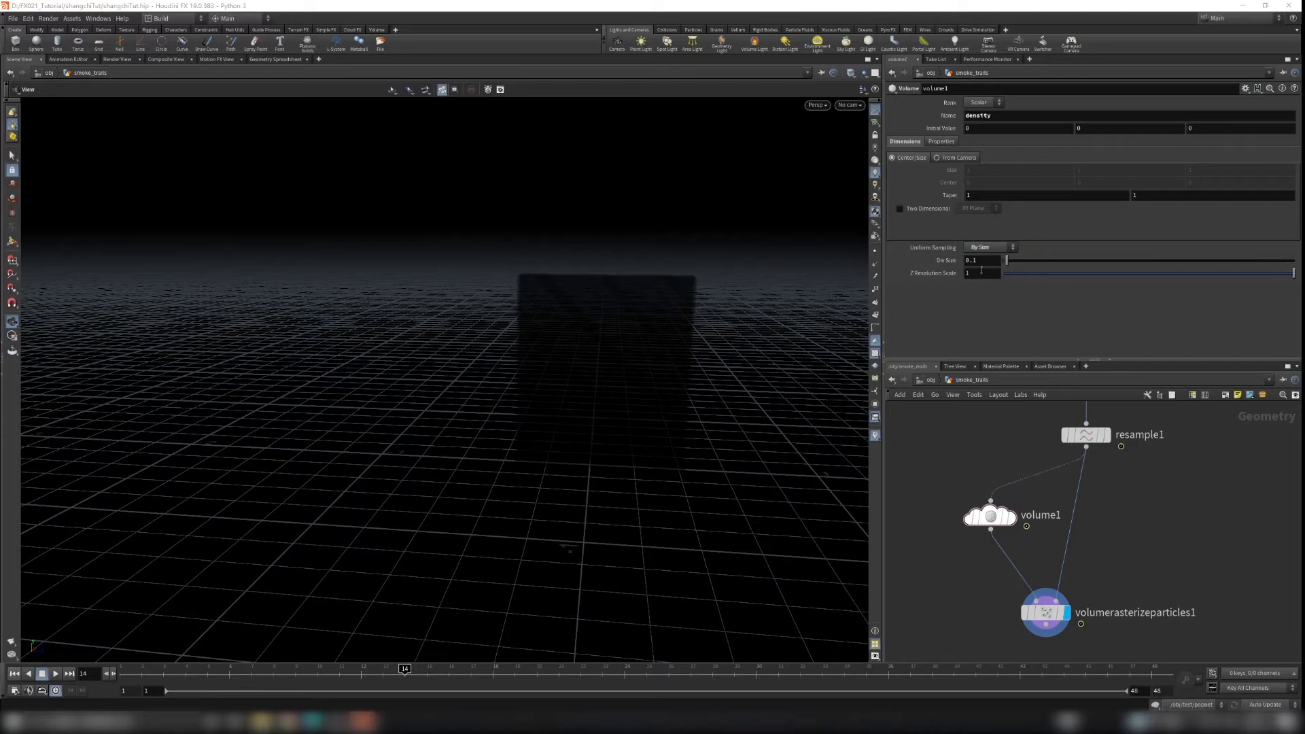
{"action": "left_click_drag", "start_coordinate": [973, 260], "coordinate": [979, 261]}
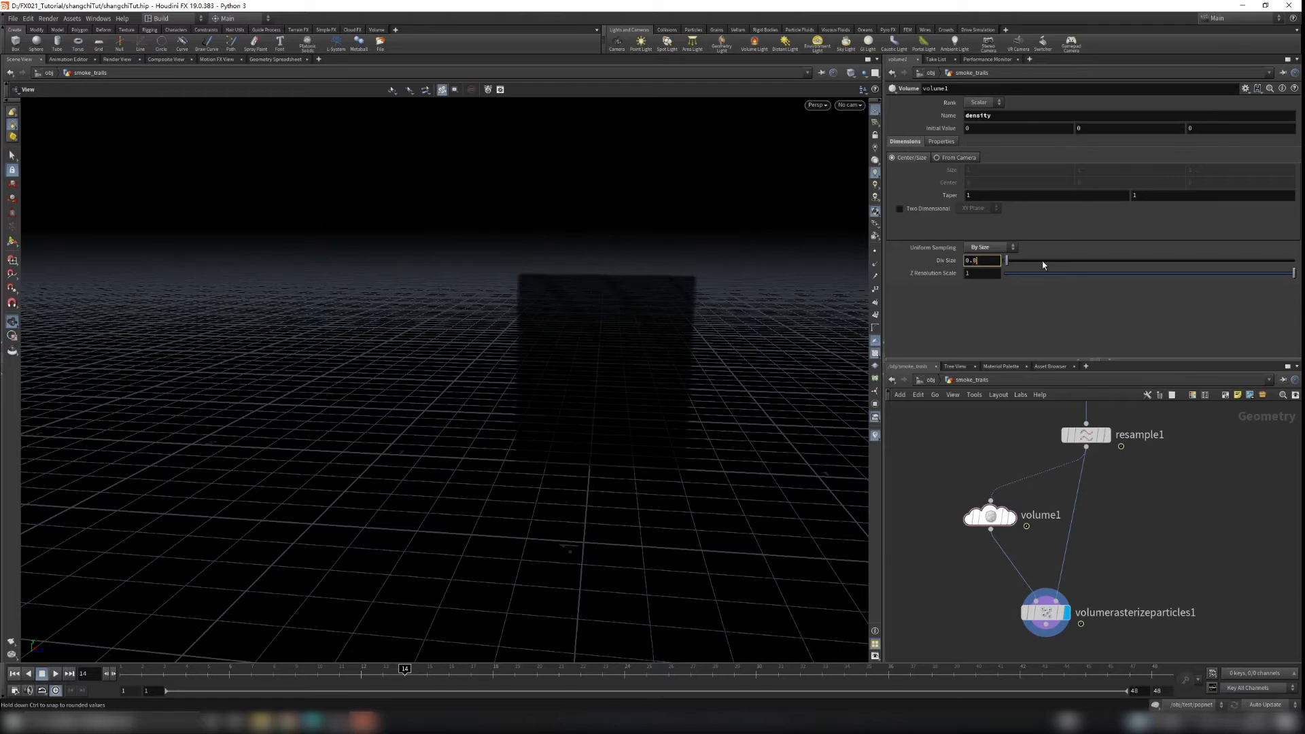
{"action": "key", "text": "Return"}
{"action": "left_click_drag", "start_coordinate": [599, 326], "coordinate": [676, 338]}
Step: Set the Volume Rasterize Particles node's particle scale to 0.02 and inspect the rasterized trails from several angles
{"action": "middle_click_drag", "start_coordinate": [1142, 594], "coordinate": [1141, 533]}
{"action": "left_click_drag", "start_coordinate": [953, 515], "coordinate": [1100, 588]}
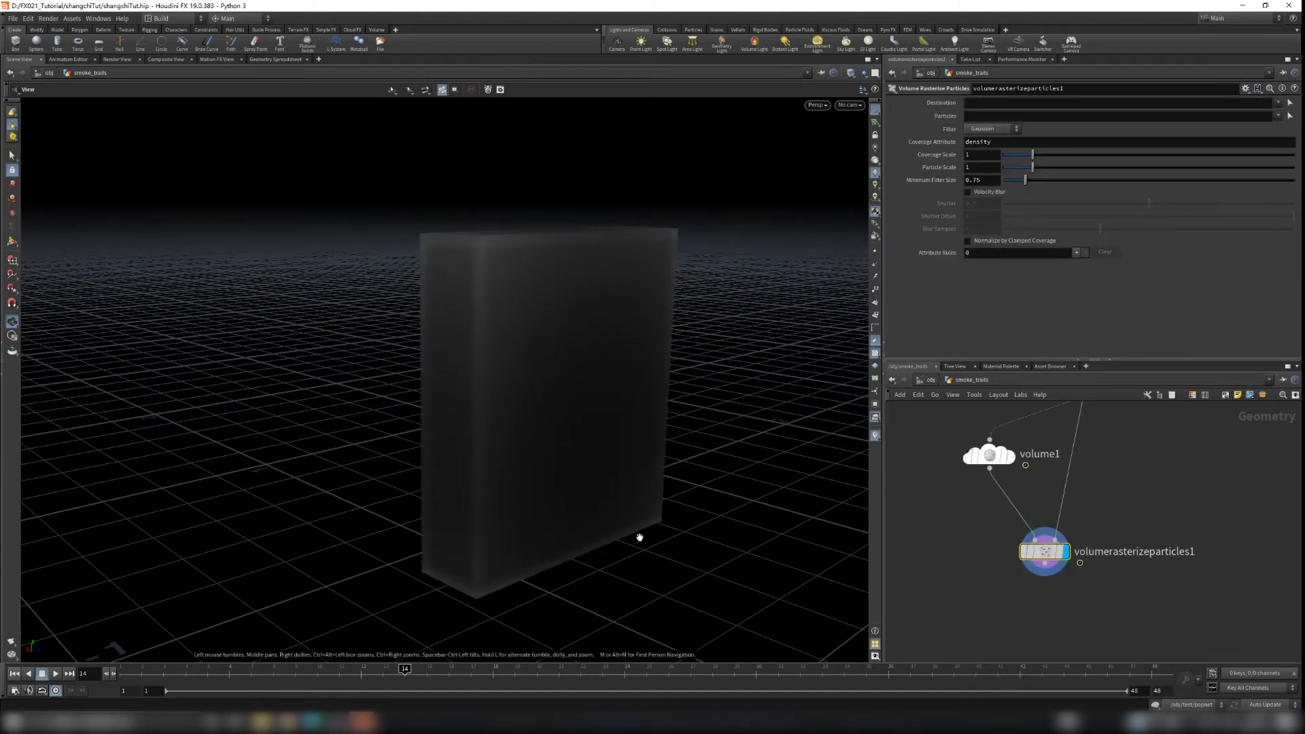
{"action": "left_click_drag", "start_coordinate": [1033, 167], "coordinate": [975, 180]}
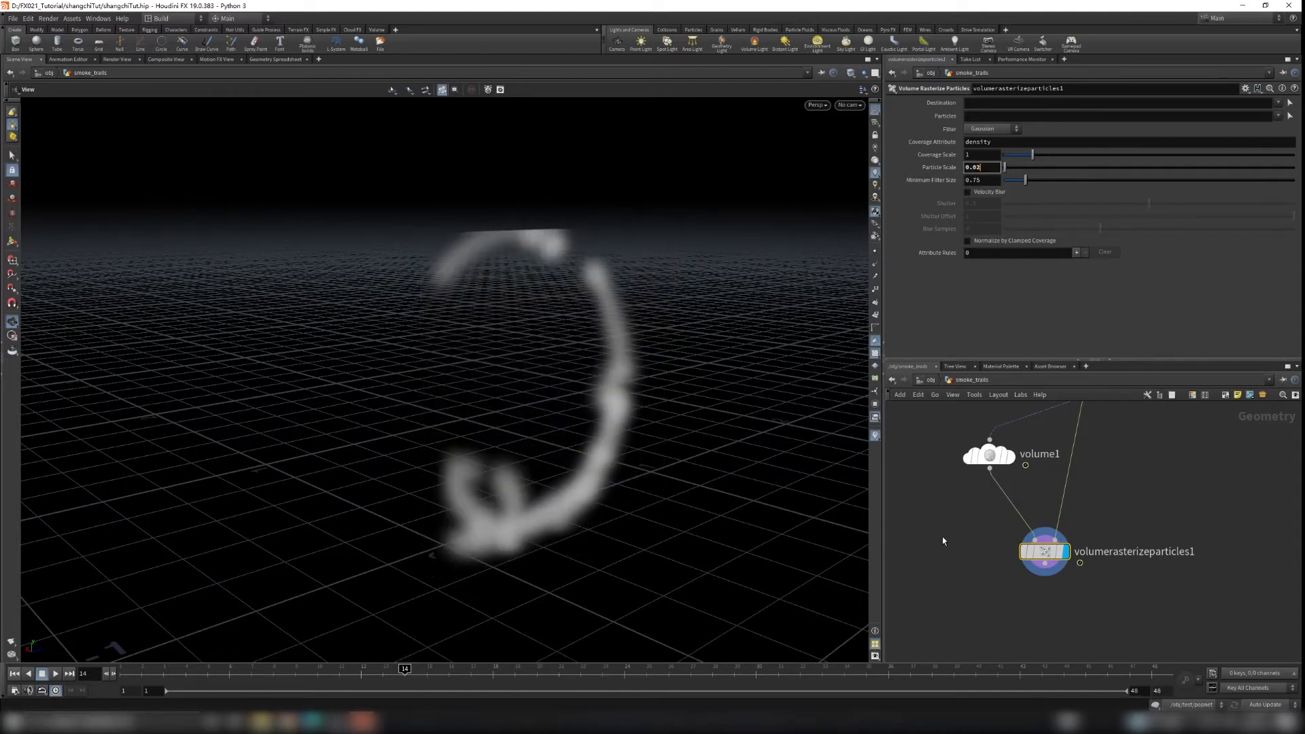
{"action": "type", "text": "2"}
{"action": "key", "text": "Return"}
{"action": "left_click_drag", "start_coordinate": [633, 417], "coordinate": [706, 351]}
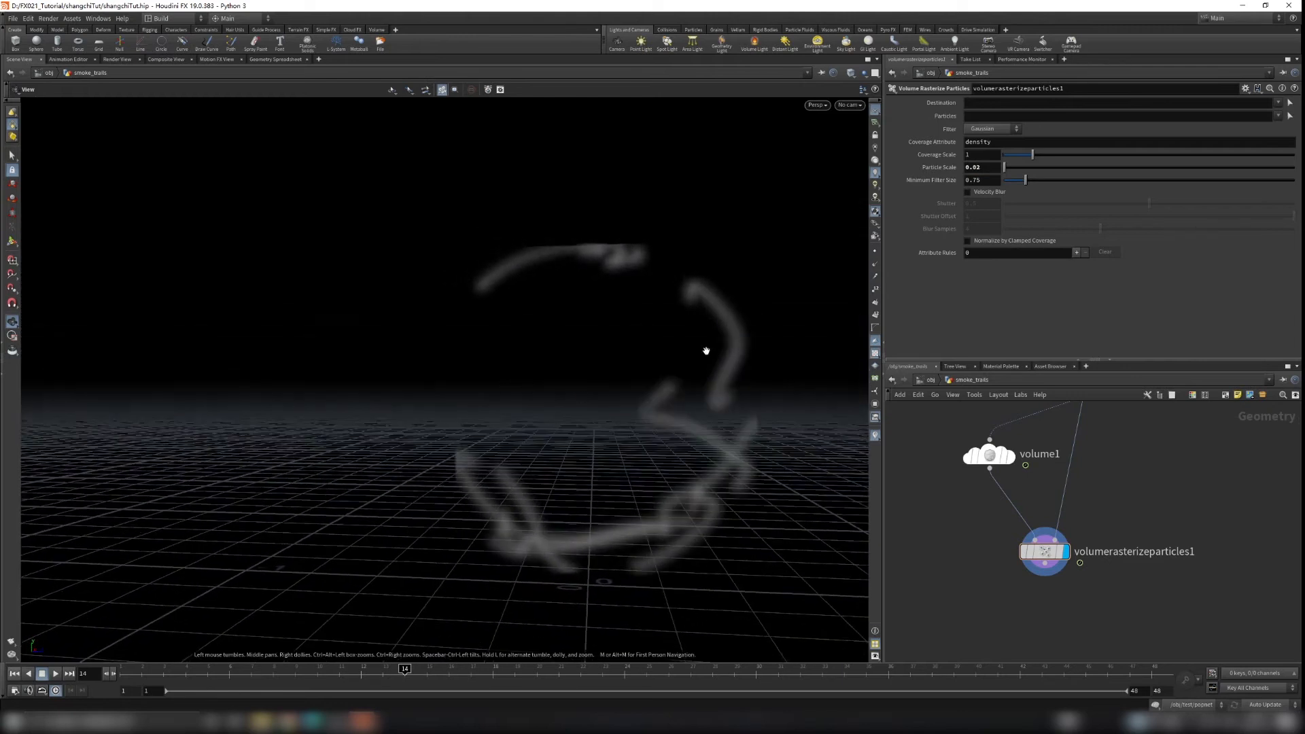
{"action": "left_click_drag", "start_coordinate": [697, 559], "coordinate": [572, 326]}
{"action": "scroll", "coordinate": [573, 328], "scroll_direction": "up", "scroll_amount": 3}
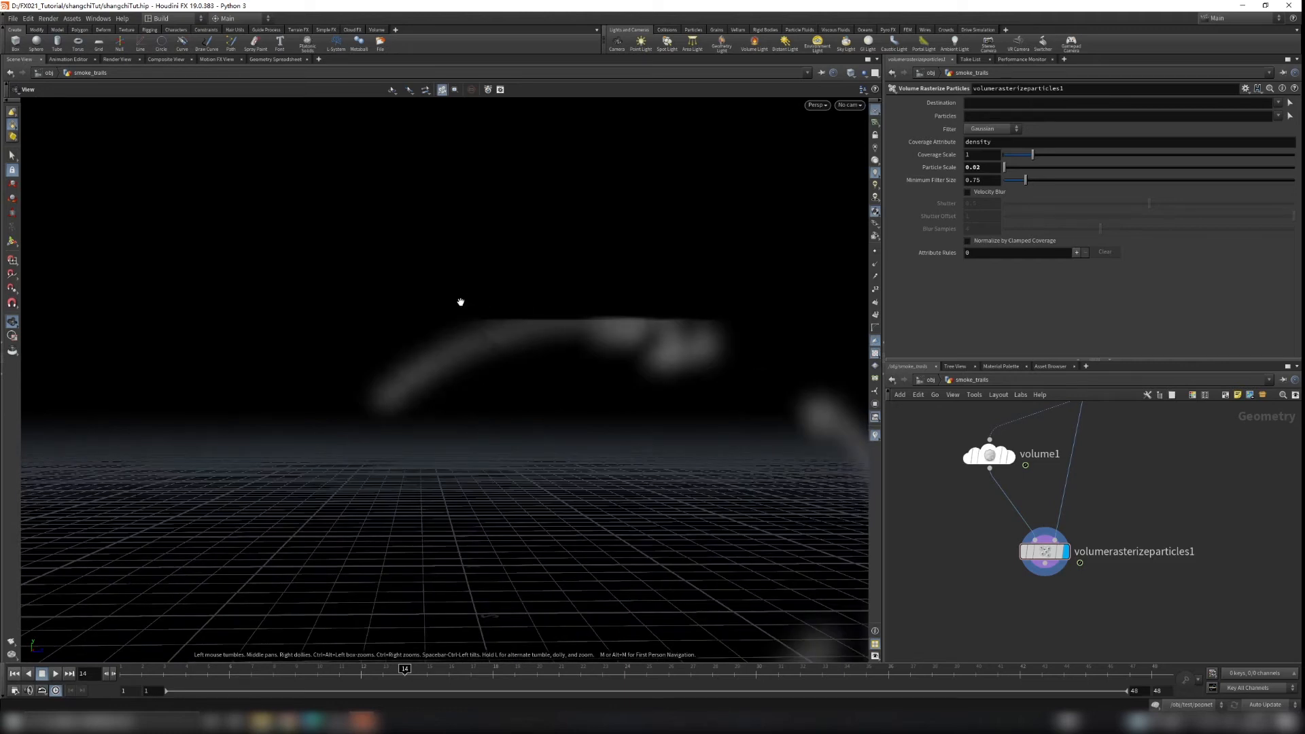
{"action": "left_click_drag", "start_coordinate": [707, 331], "coordinate": [403, 236]}
{"action": "scroll", "coordinate": [426, 469], "scroll_direction": "down", "scroll_amount": 2}
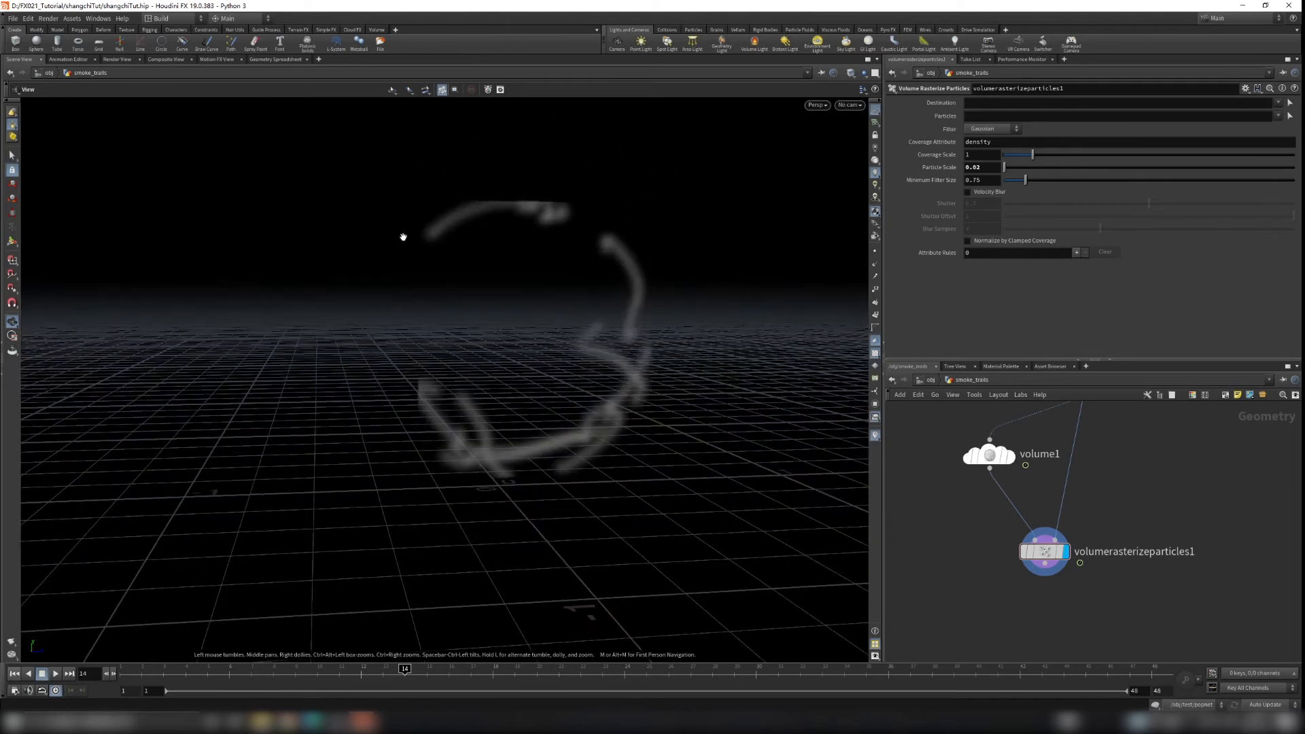
{"action": "left_click_drag", "start_coordinate": [595, 374], "coordinate": [503, 393]}
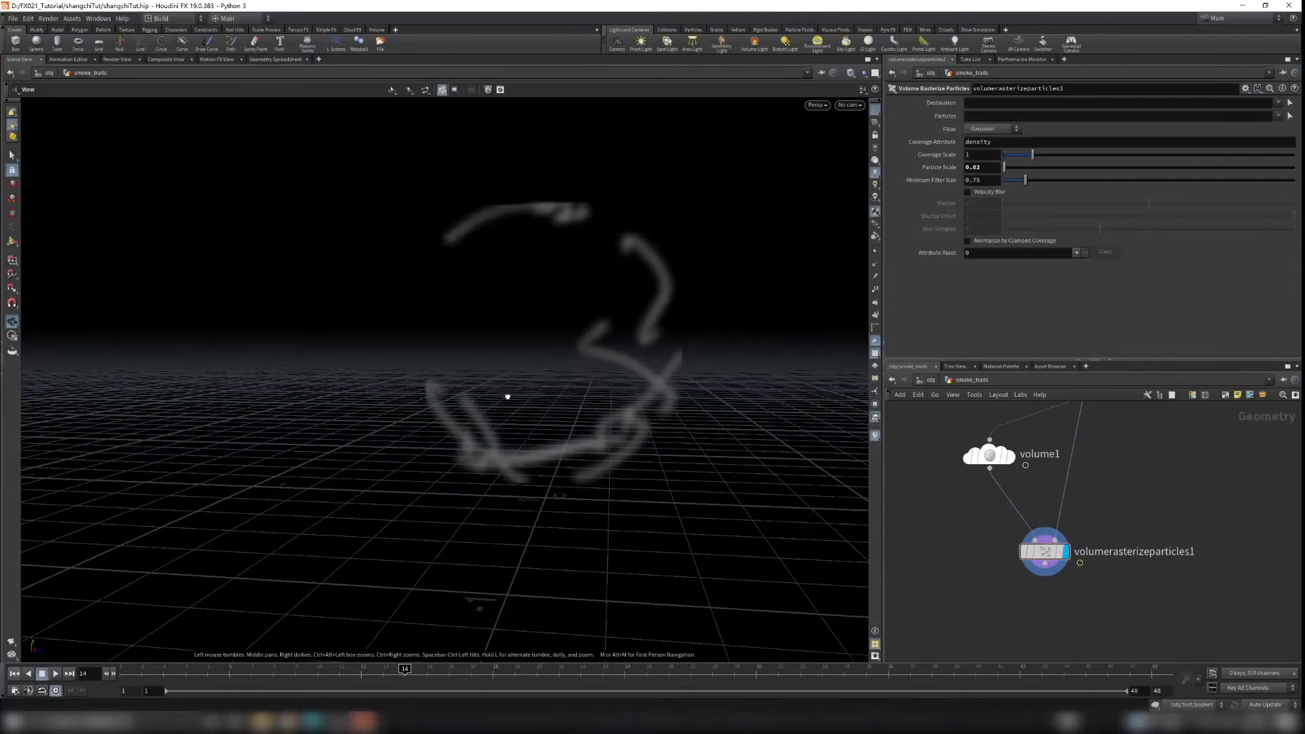
Step: Insert a Bound node between the Resample and Volume nodes
{"action": "scroll", "coordinate": [935, 518], "scroll_direction": "up", "scroll_amount": 3}
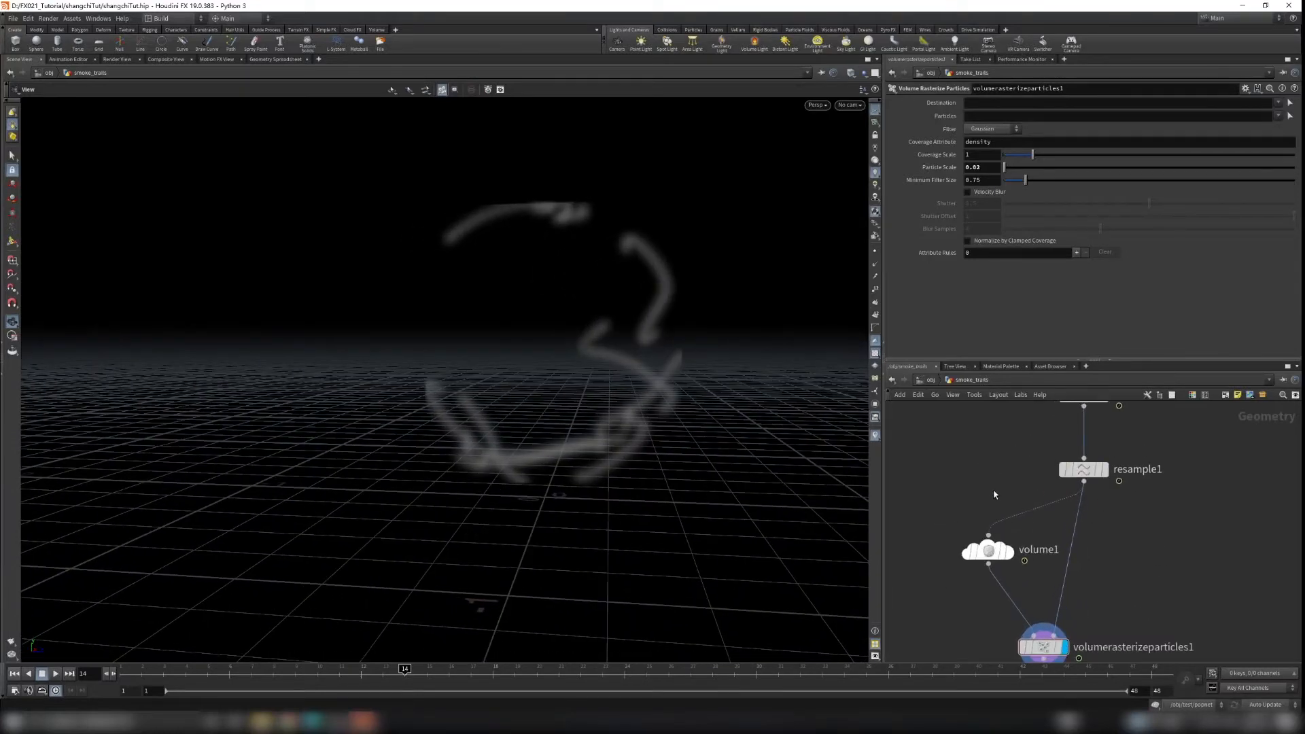
{"action": "key", "text": "Tab"}
{"action": "type", "text": "boun"}
{"action": "key", "text": "Return"}
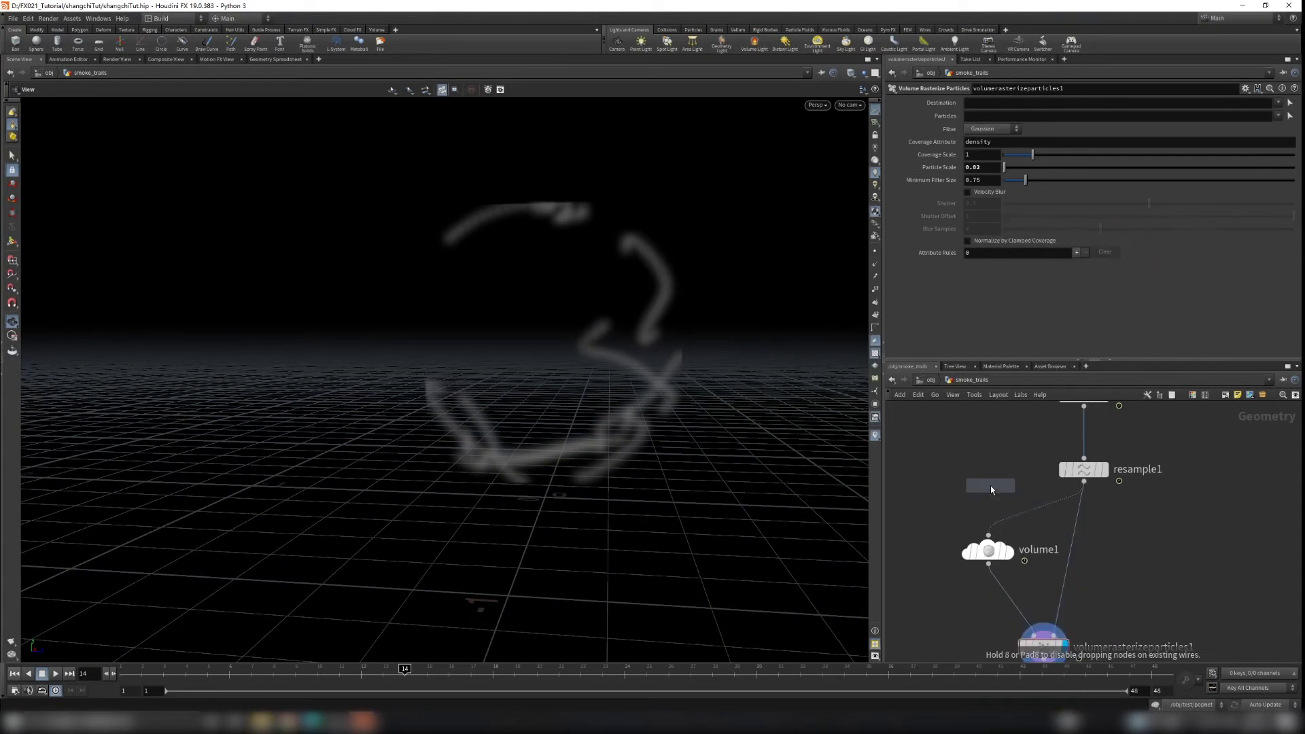
{"action": "left_click", "coordinate": [983, 484]}
{"action": "left_click", "coordinate": [1007, 518]}
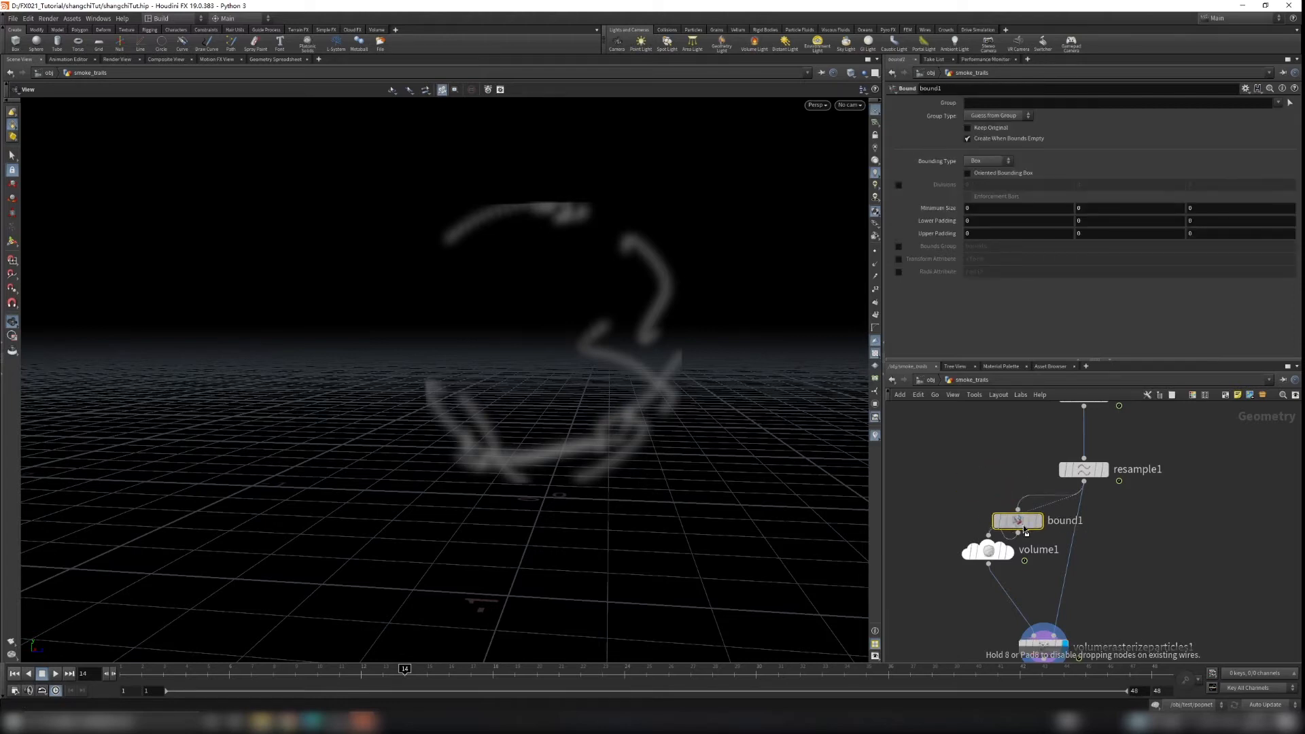
{"action": "left_click_drag", "start_coordinate": [1017, 530], "coordinate": [986, 527]}
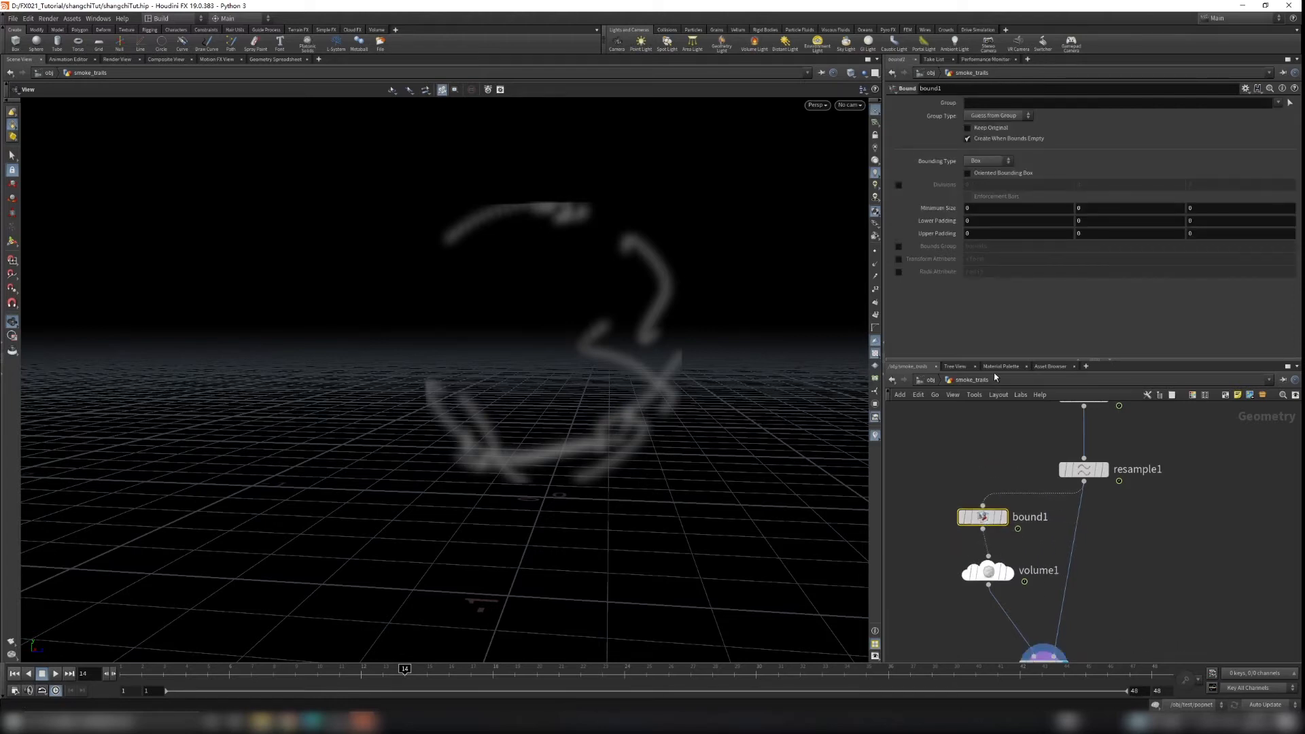
Step: Template the Bound node and examine where its box meets the edges of the smoke trails
{"action": "left_click", "coordinate": [1002, 517]}
{"action": "left_click_drag", "start_coordinate": [624, 352], "coordinate": [424, 243]}
{"action": "scroll", "coordinate": [504, 262], "scroll_direction": "up", "scroll_amount": 8}
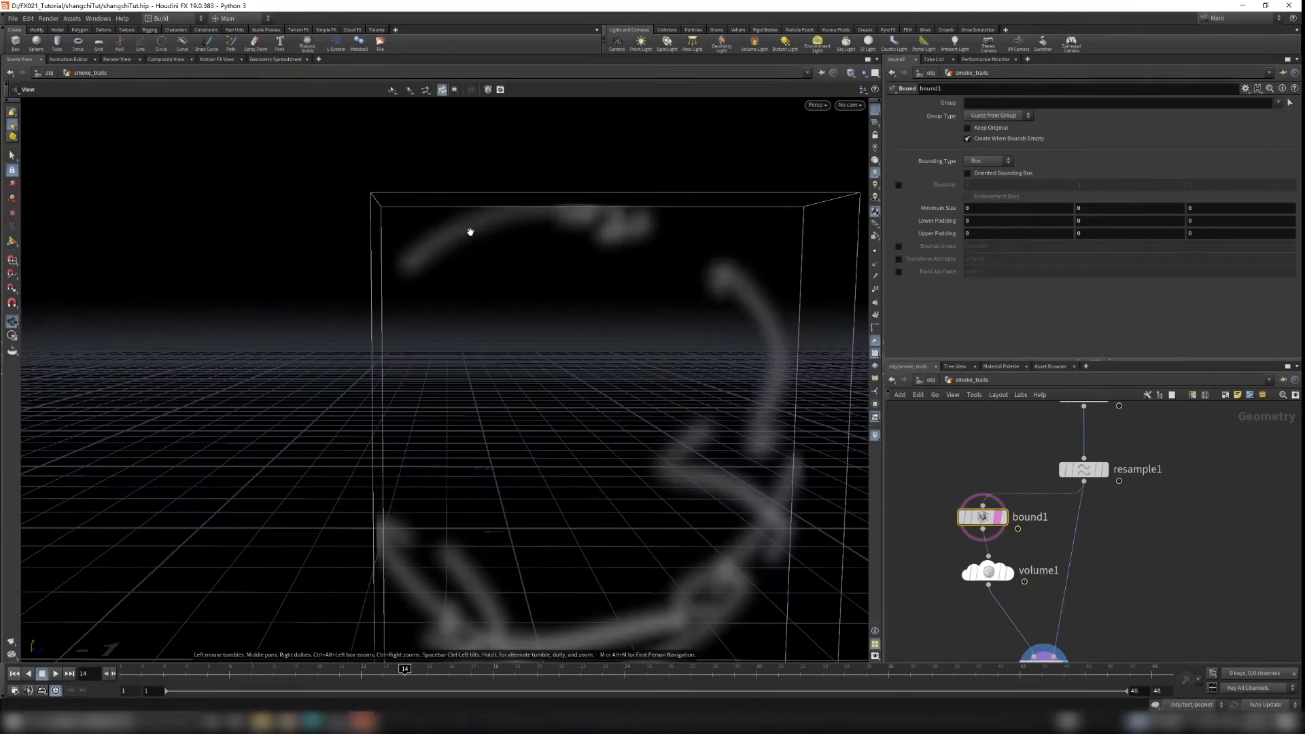
{"action": "left_click_drag", "start_coordinate": [563, 232], "coordinate": [559, 204]}
{"action": "scroll", "coordinate": [481, 238], "scroll_direction": "up", "scroll_amount": 5}
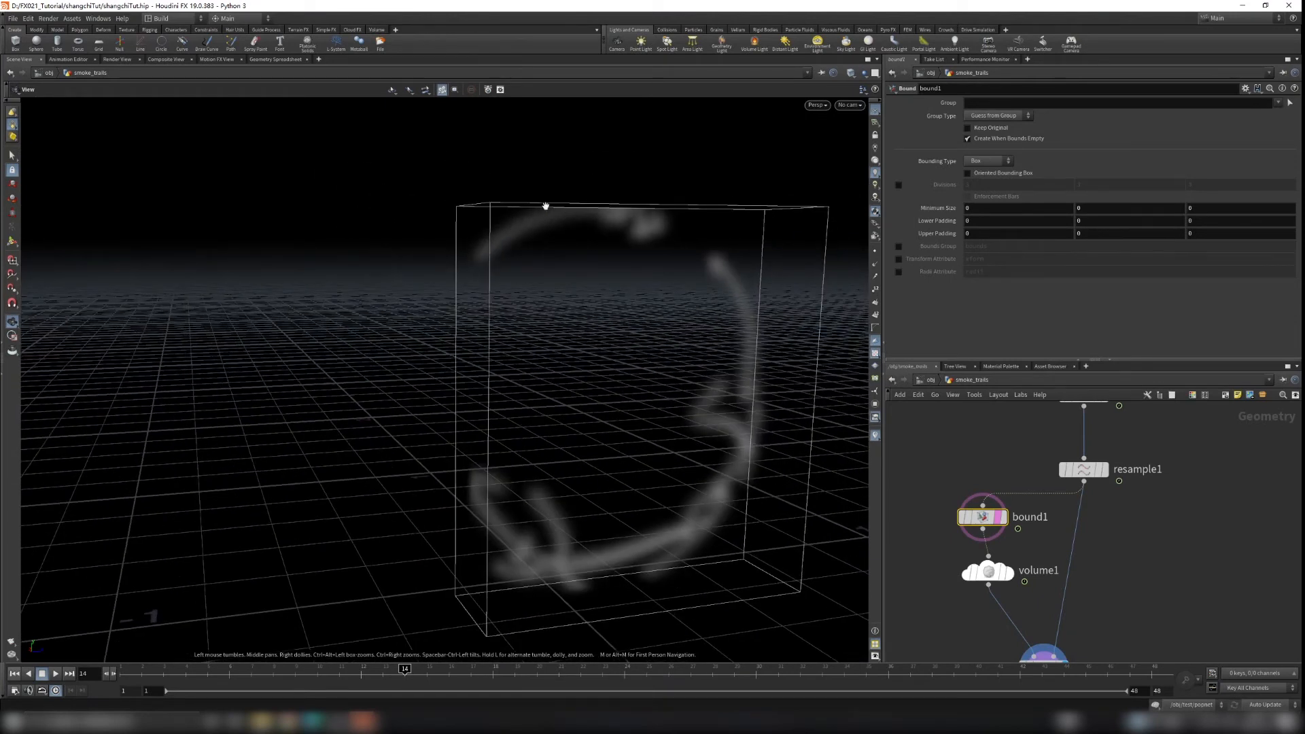
{"action": "mouse_move", "coordinate": [640, 251]}
{"action": "left_mouse_down"}
{"action": "mouse_move", "coordinate": [617, 262]}
{"action": "mouse_move", "coordinate": [630, 271]}
{"action": "left_mouse_up"}
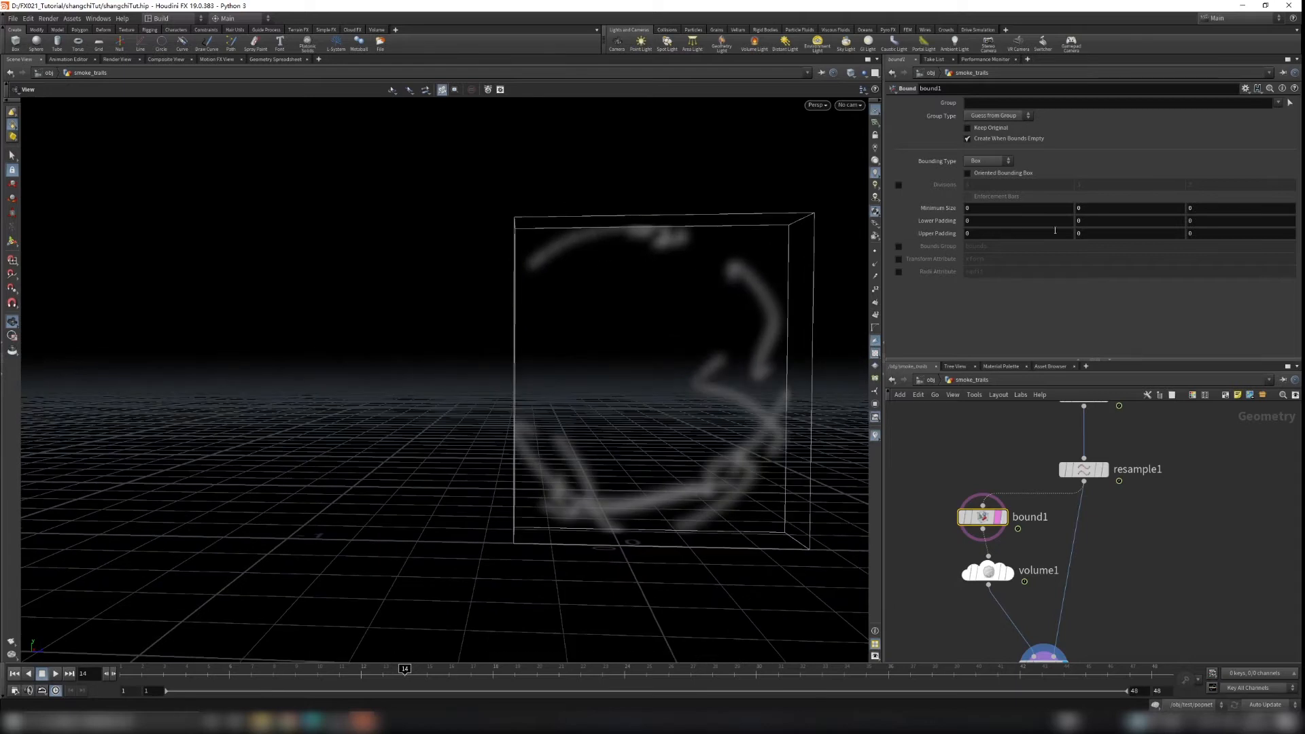
Step: Set the Bound node's lower padding to 0.2, 0.1 and 0.1
{"action": "middle_click_drag", "start_coordinate": [1083, 222], "coordinate": [1096, 222]}
{"action": "left_click_drag", "start_coordinate": [578, 381], "coordinate": [630, 447]}
{"action": "middle_click_drag", "start_coordinate": [985, 221], "coordinate": [999, 219]}
{"action": "middle_click_drag", "start_coordinate": [1198, 221], "coordinate": [1217, 222]}
{"action": "left_click_drag", "start_coordinate": [735, 312], "coordinate": [499, 198]}
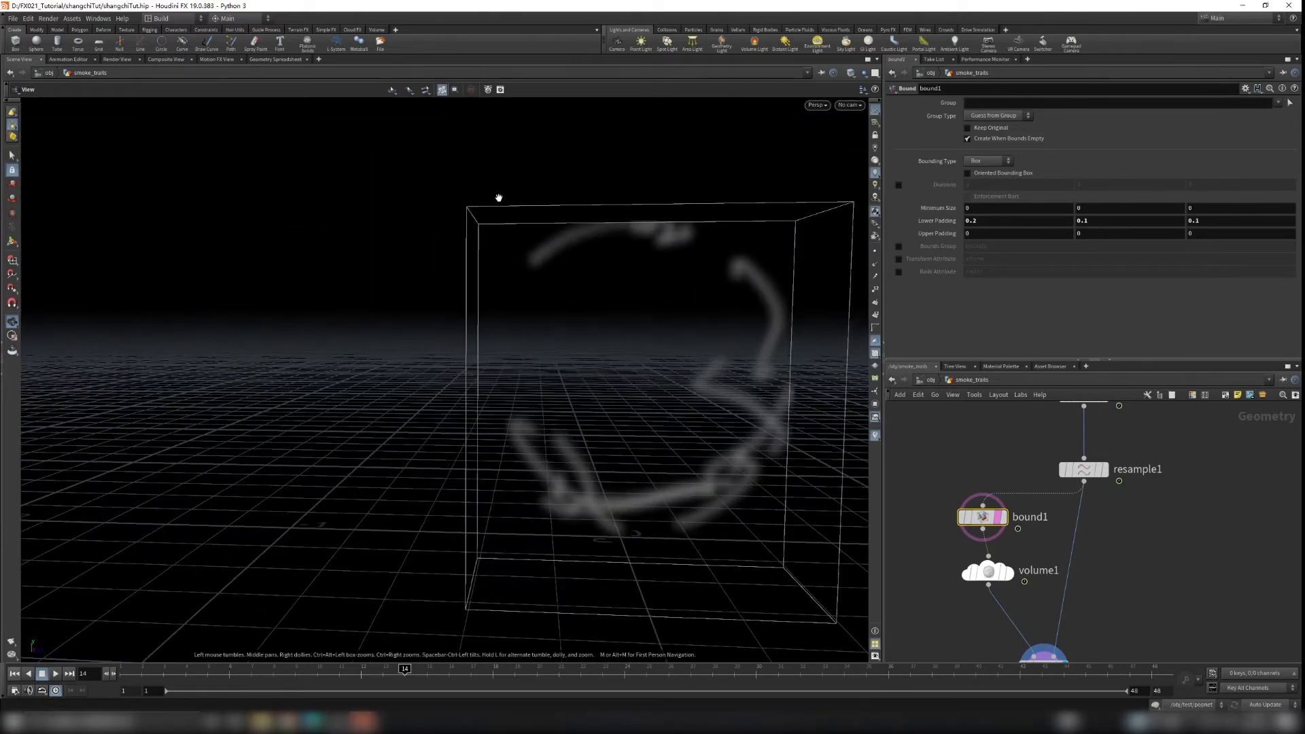
Step: Set the Bound node's upper padding to 0.1 on all three axes
{"action": "left_click_drag", "start_coordinate": [652, 323], "coordinate": [850, 299]}
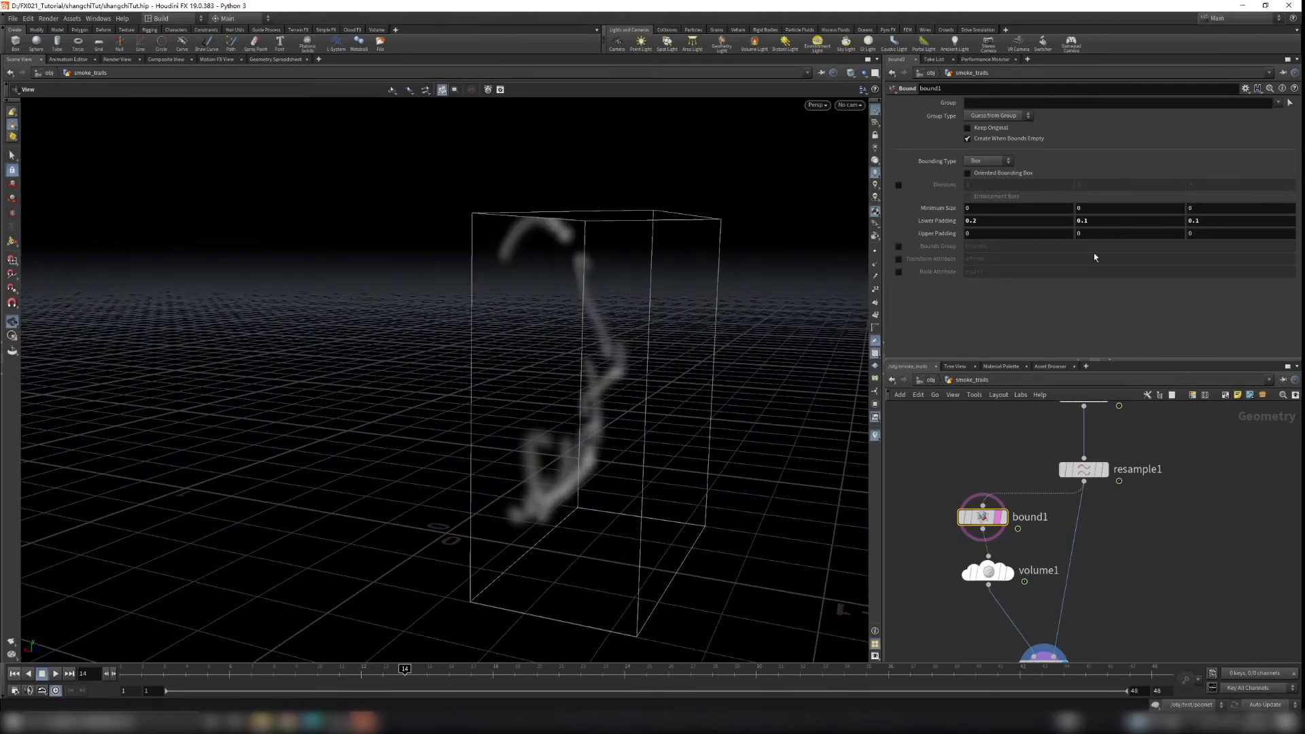
{"action": "middle_click_drag", "start_coordinate": [968, 233], "coordinate": [1043, 258]}
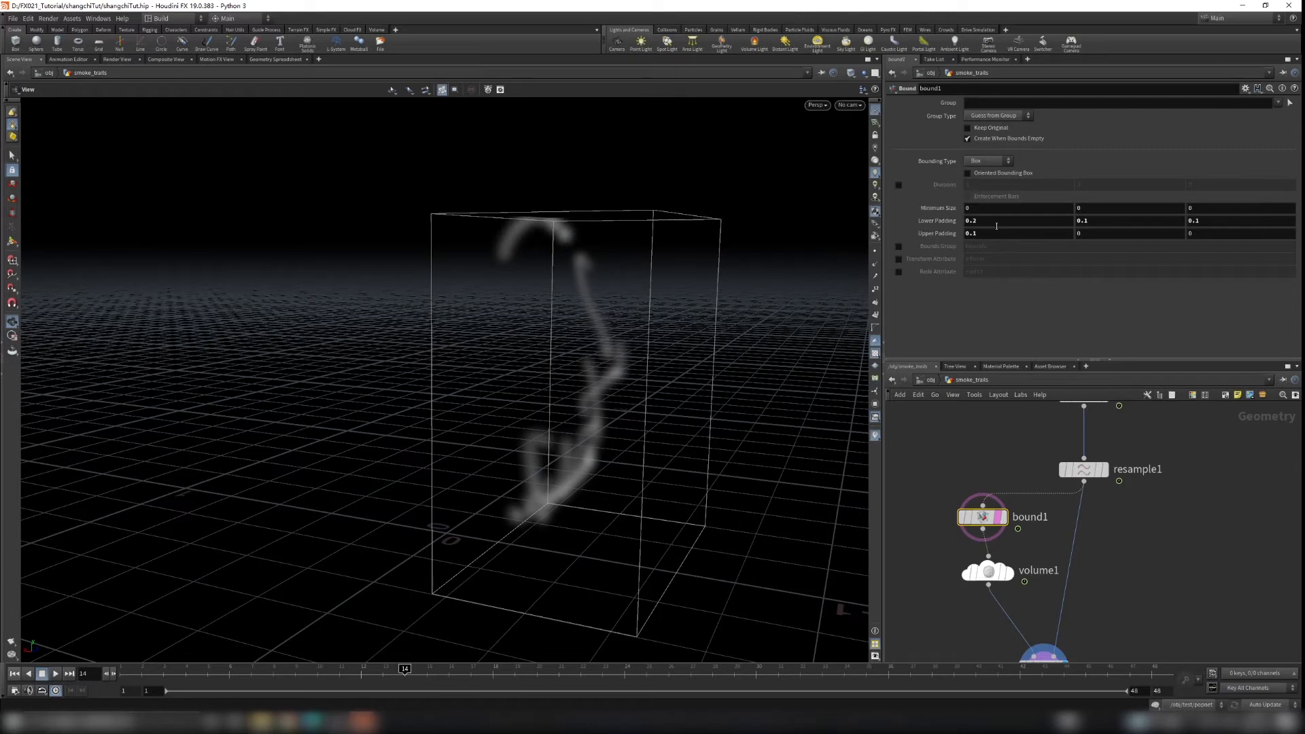
{"action": "left_click", "coordinate": [1090, 235]}
{"action": "key", "text": "Return"}
{"action": "left_click", "coordinate": [1205, 236]}
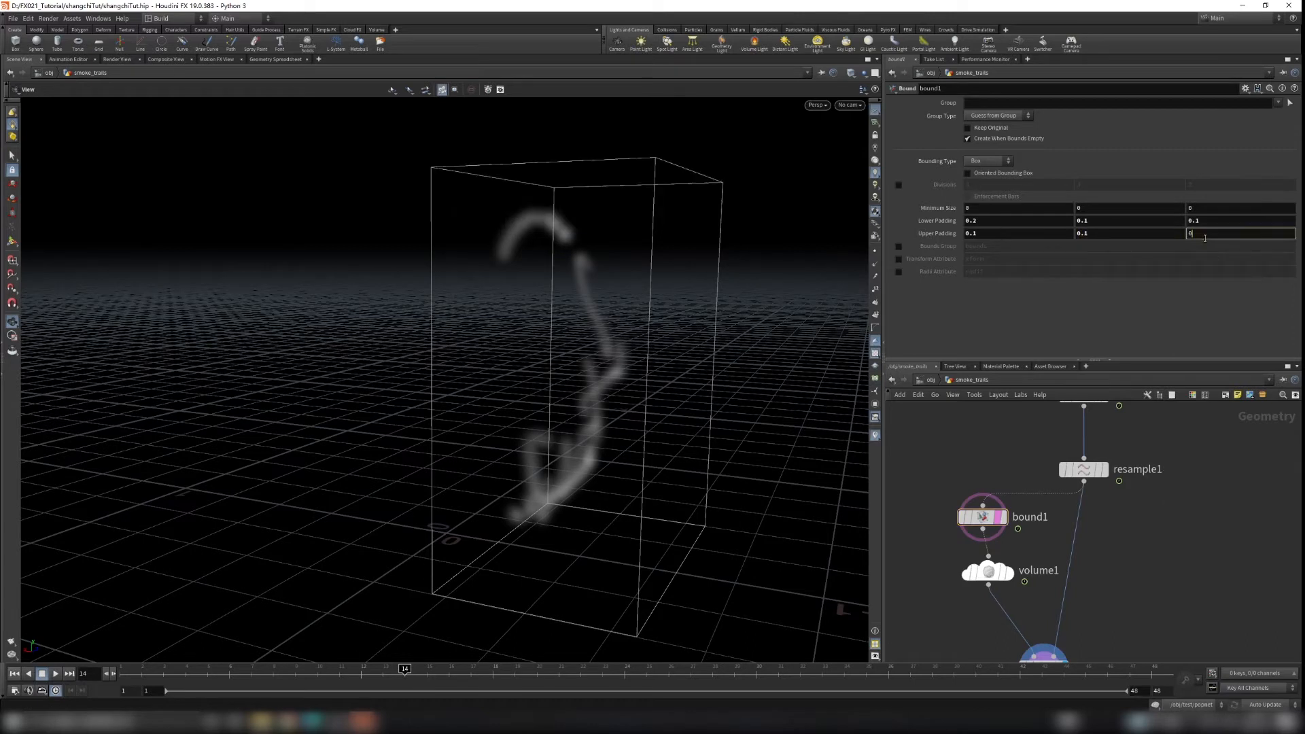
{"action": "type", "text": ".1"}
{"action": "key", "text": "Return"}
Step: Play the animation from the first frame and check how the padded bounding box encloses the smoke trails
{"action": "left_click_drag", "start_coordinate": [611, 343], "coordinate": [599, 408]}
{"action": "left_click", "coordinate": [14, 674]}
{"action": "left_click", "coordinate": [56, 674]}
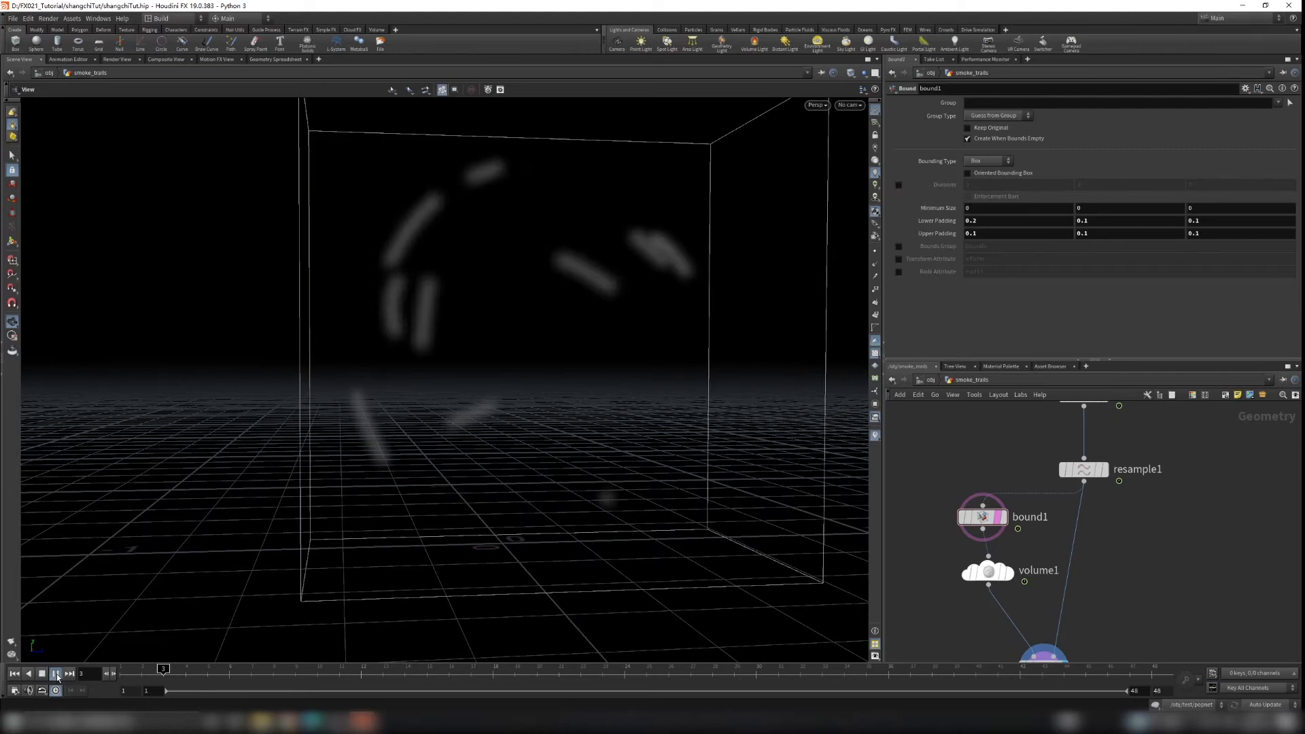
{"action": "scroll", "coordinate": [598, 446], "scroll_direction": "down", "scroll_amount": 10}
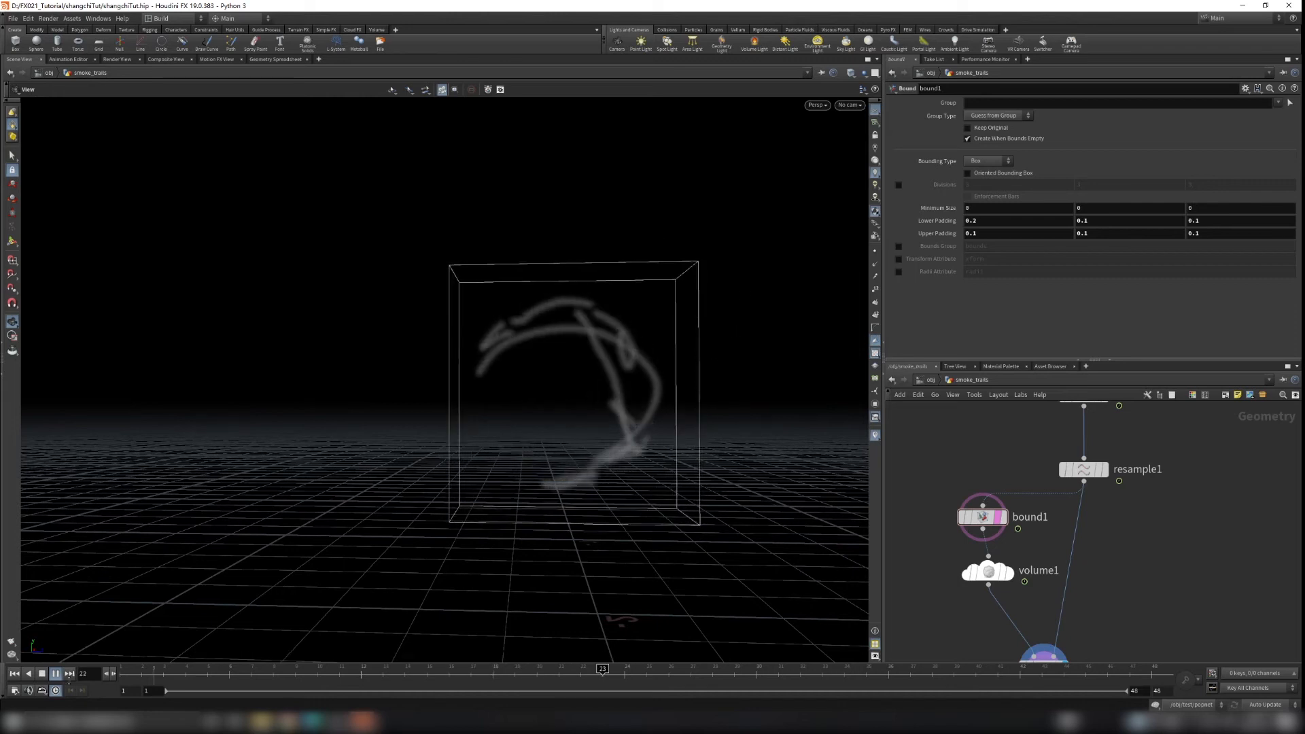
{"action": "scroll", "coordinate": [597, 394], "scroll_direction": "up", "scroll_amount": 10}
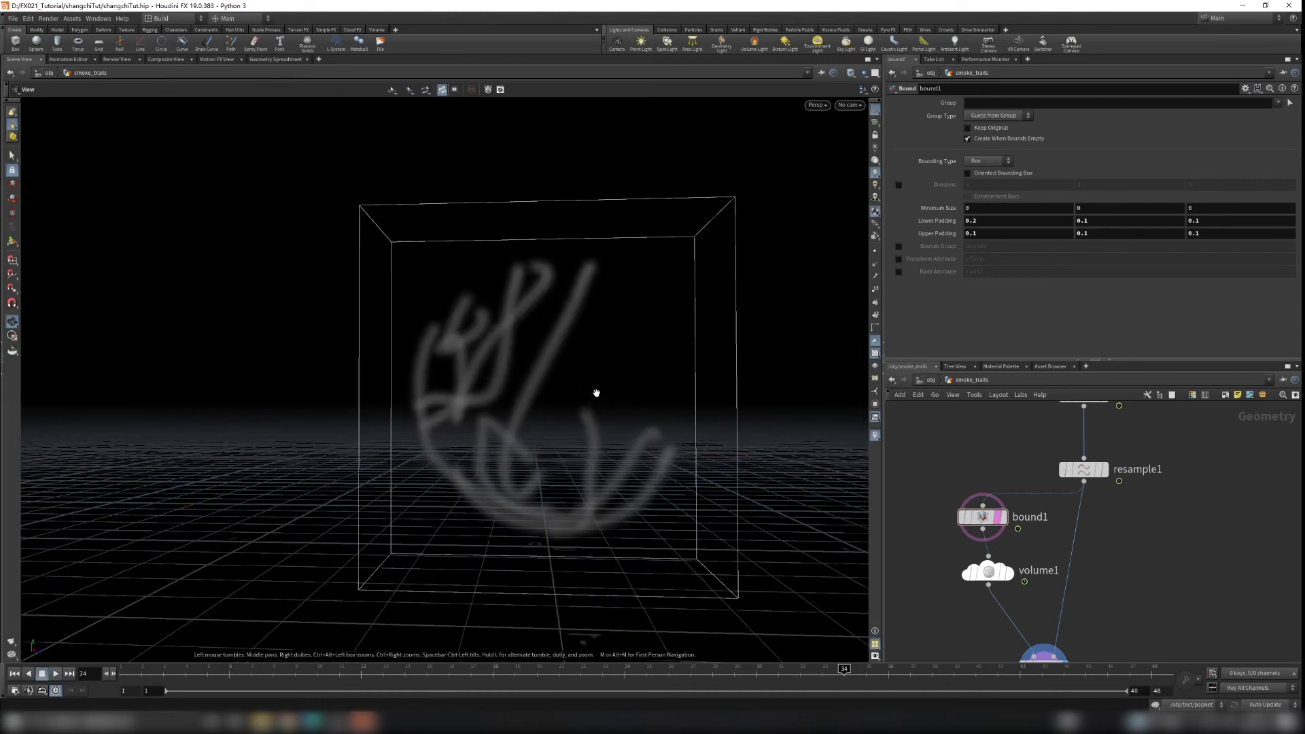
{"action": "left_click_drag", "start_coordinate": [618, 418], "coordinate": [606, 399]}
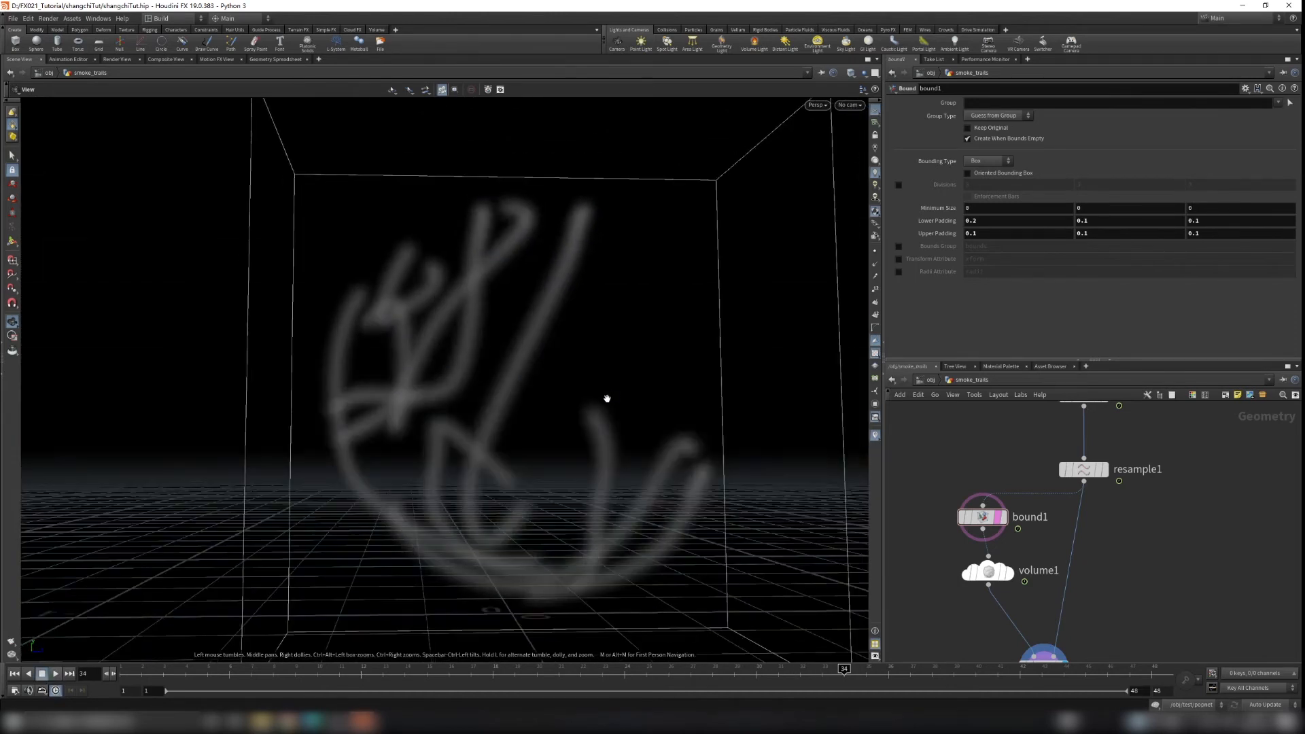
{"action": "scroll", "coordinate": [600, 399], "scroll_direction": "down", "scroll_amount": 3}
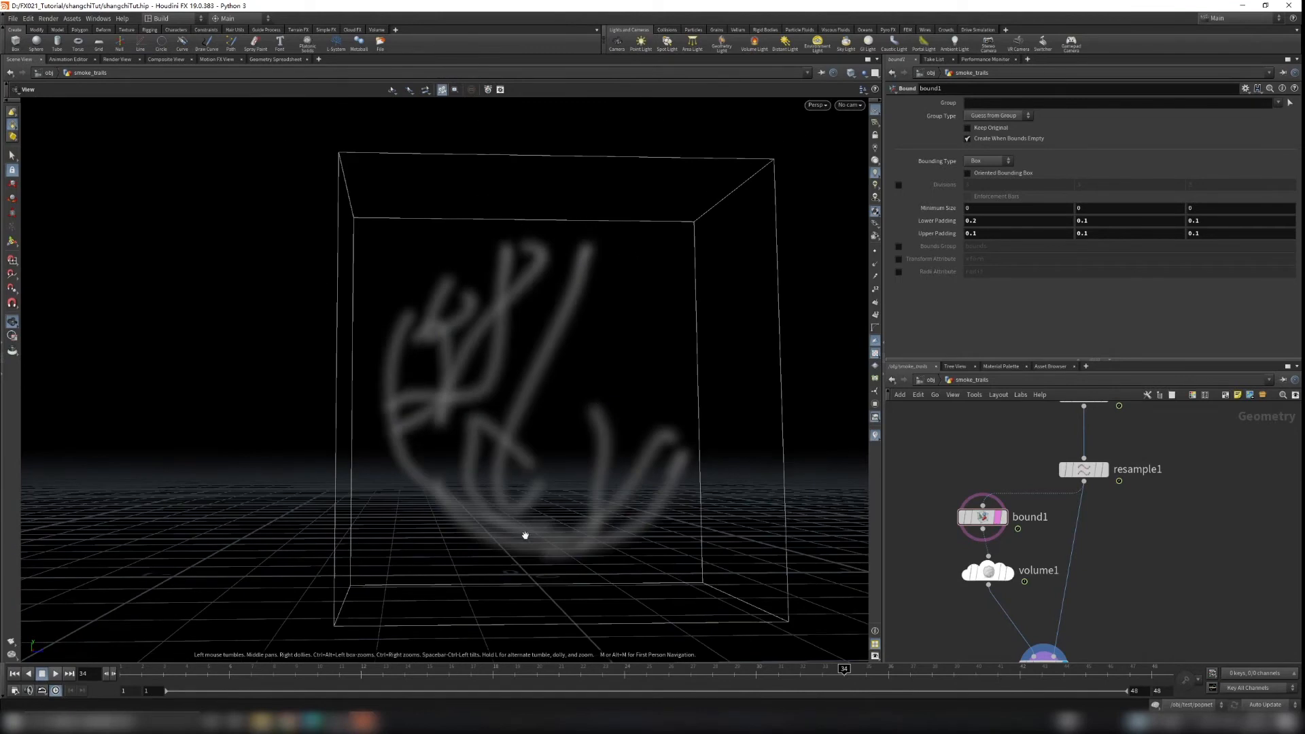
{"action": "scroll", "coordinate": [571, 297], "scroll_direction": "down", "scroll_amount": 3}
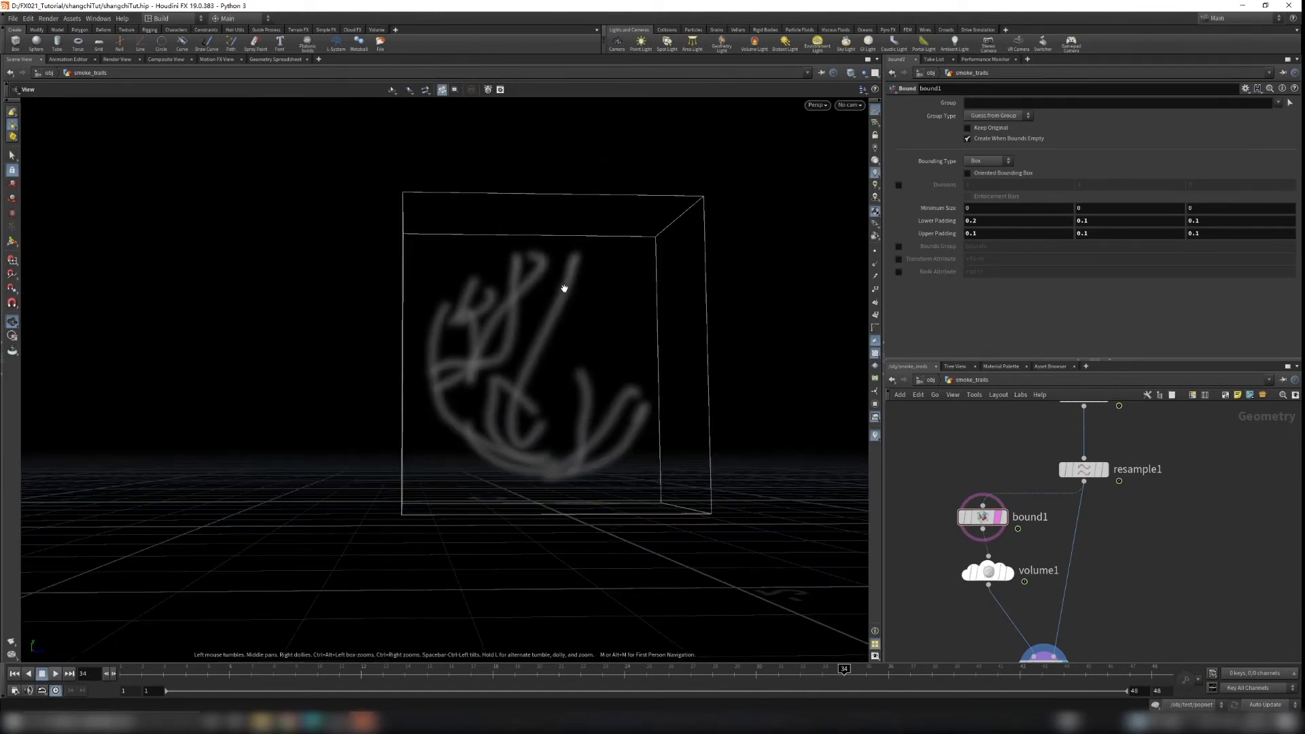
Step: Turn off the Bound node's template display and inspect the smoke trails on their own
{"action": "left_click", "coordinate": [1008, 542]}
{"action": "scroll", "coordinate": [552, 331], "scroll_direction": "down", "scroll_amount": 3}
{"action": "left_click_drag", "start_coordinate": [553, 331], "coordinate": [594, 344]}
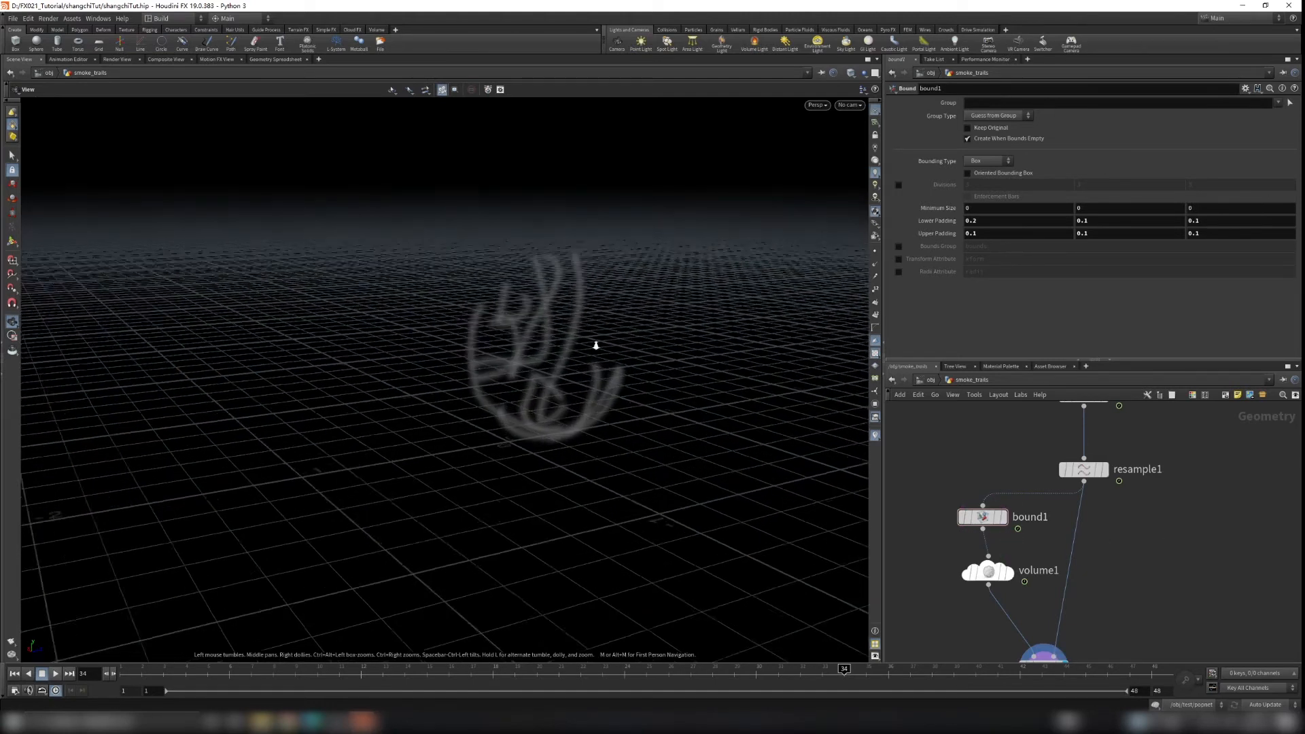
{"action": "right_click_drag", "start_coordinate": [594, 344], "coordinate": [635, 361]}
{"action": "left_click_drag", "start_coordinate": [635, 361], "coordinate": [612, 204]}
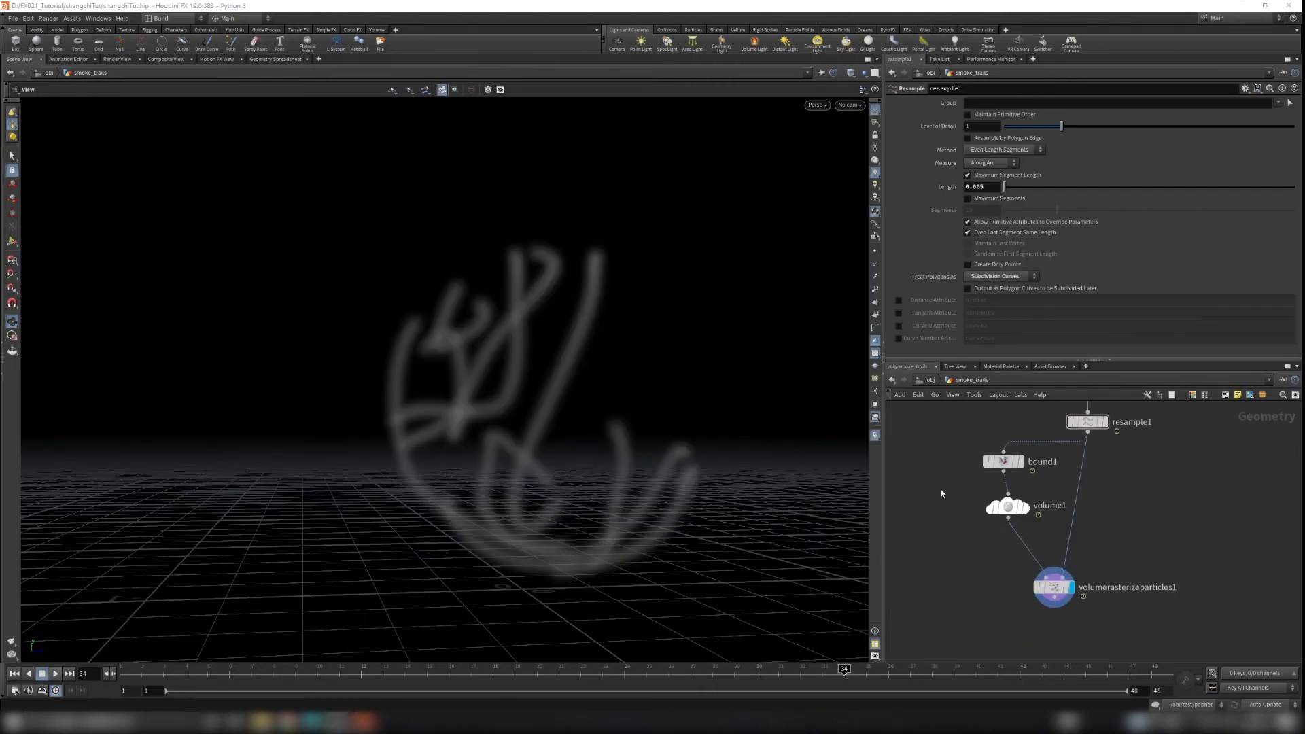
Step: Display the Resample node and enable its Curve U Attribute output, curveu
{"action": "scroll", "coordinate": [1121, 447], "scroll_direction": "up", "scroll_amount": 3}
{"action": "middle_click_drag", "start_coordinate": [1122, 447], "coordinate": [1121, 513]}
{"action": "left_click", "coordinate": [1088, 470]}
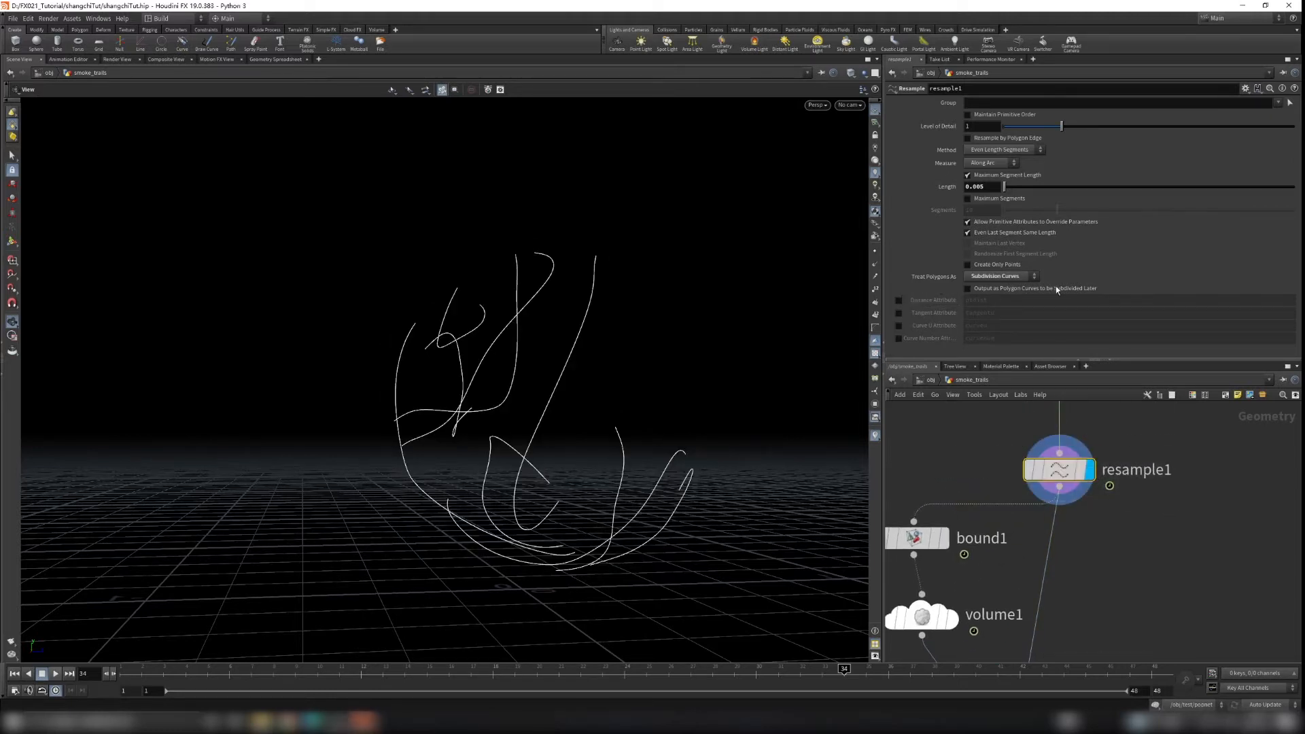
{"action": "left_click", "coordinate": [899, 325]}
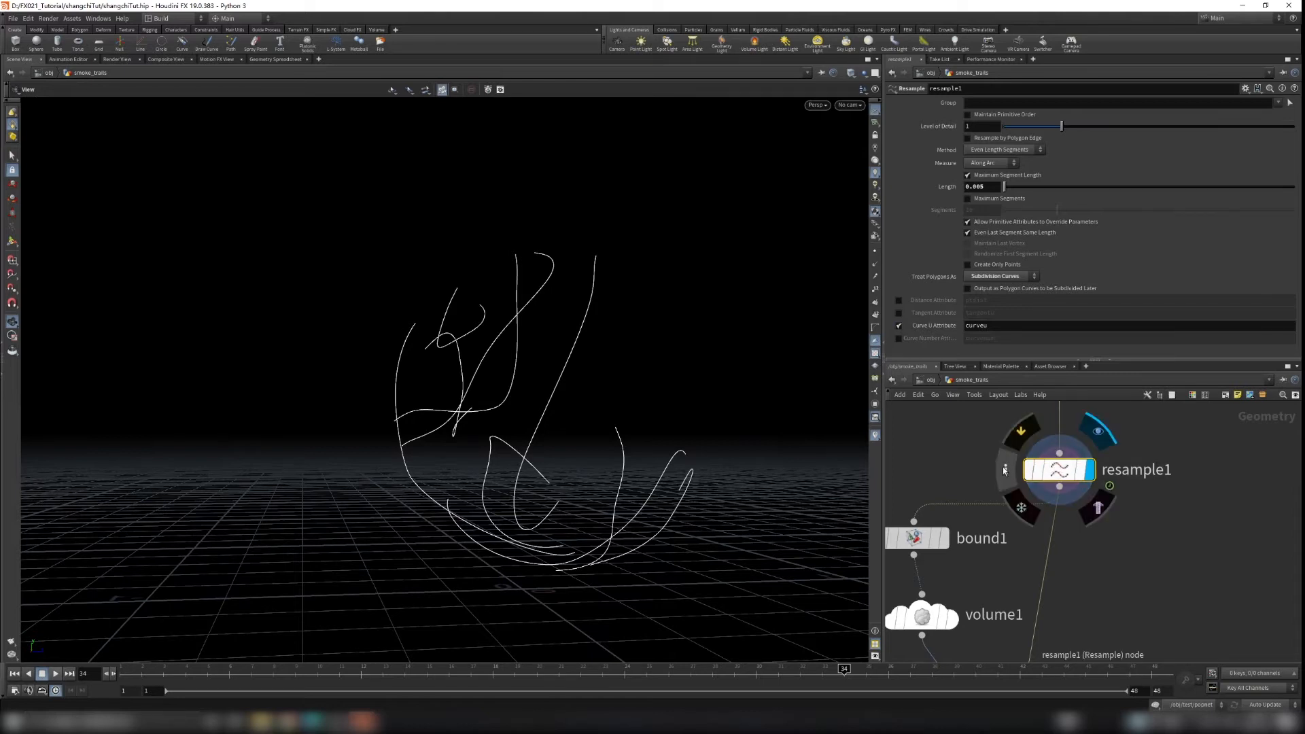
Step: Visualize the curveu point attribute from the Resample node's info and view its colours along the curves
{"action": "left_click", "coordinate": [1007, 470]}
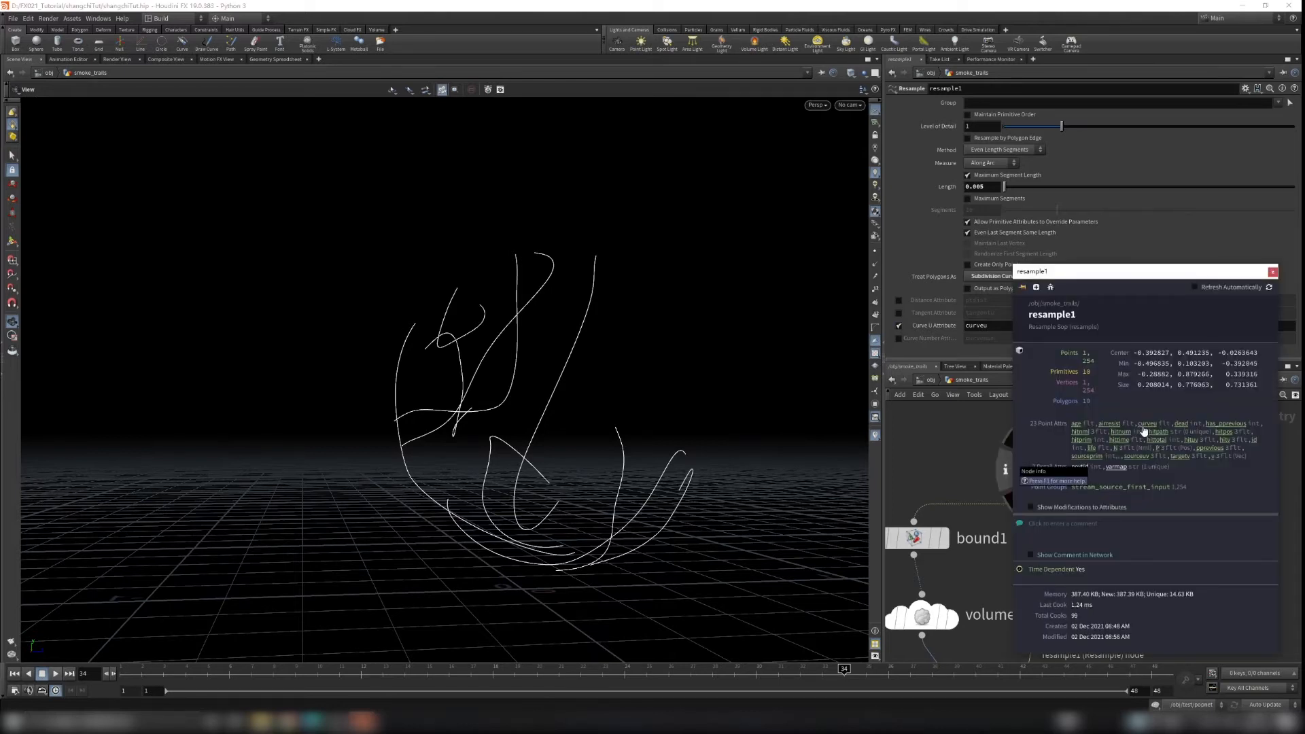
{"action": "left_click", "coordinate": [1145, 426]}
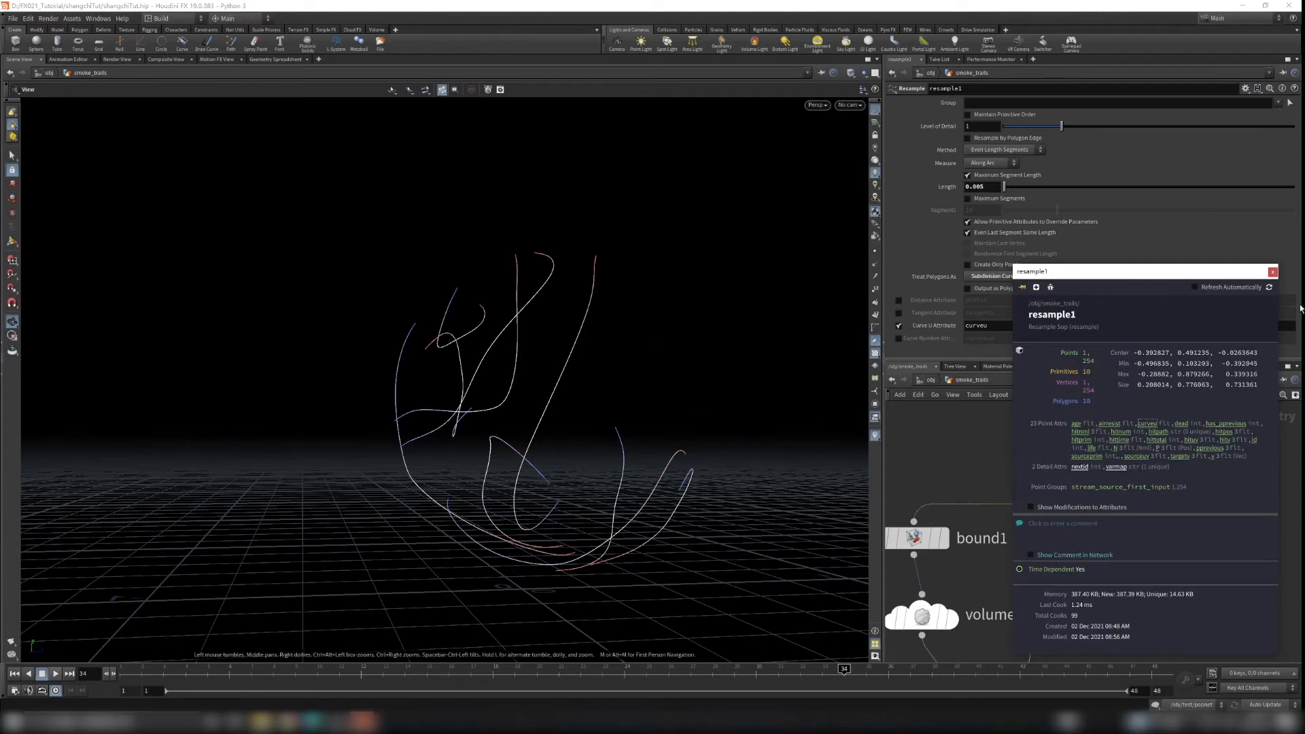
{"action": "left_click", "coordinate": [1273, 272]}
{"action": "scroll", "coordinate": [615, 336], "scroll_direction": "up", "scroll_amount": 1}
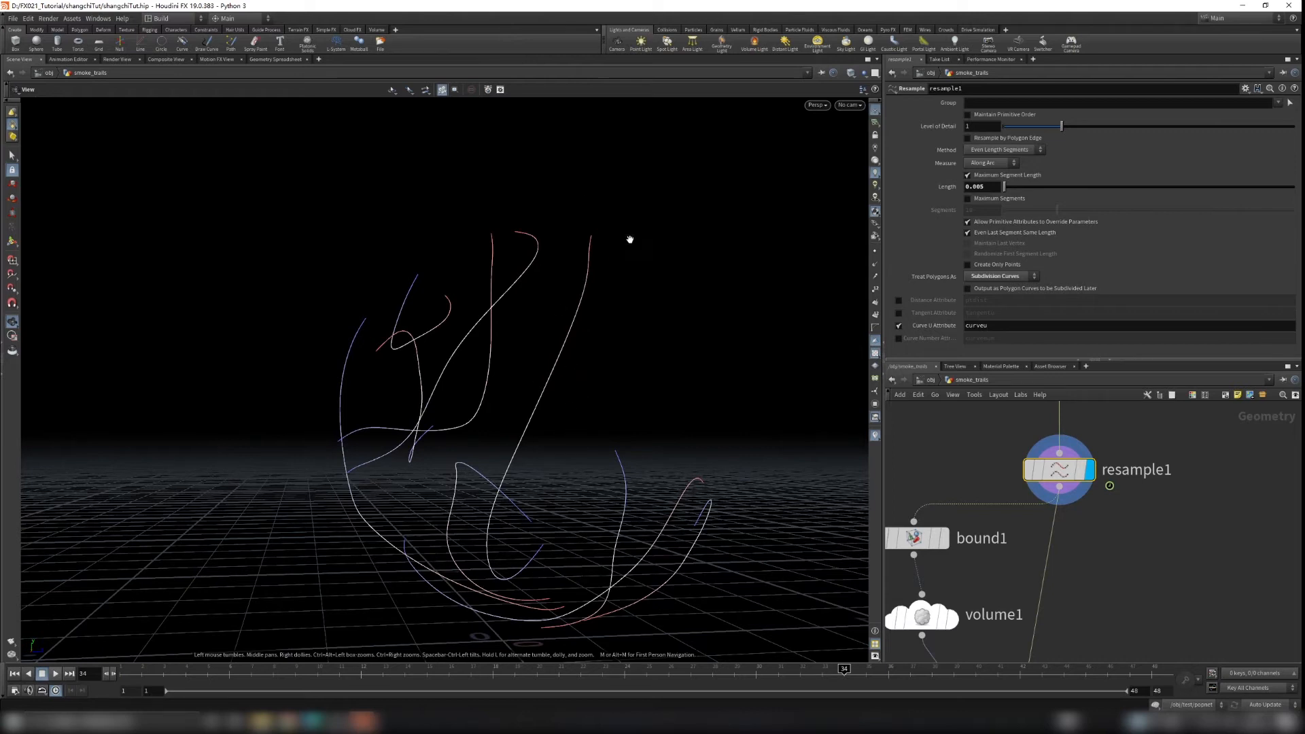
Step: Review the curveu visualizer's colour ramp and range settings, leaving them unedited
{"action": "left_click", "coordinate": [875, 437]}
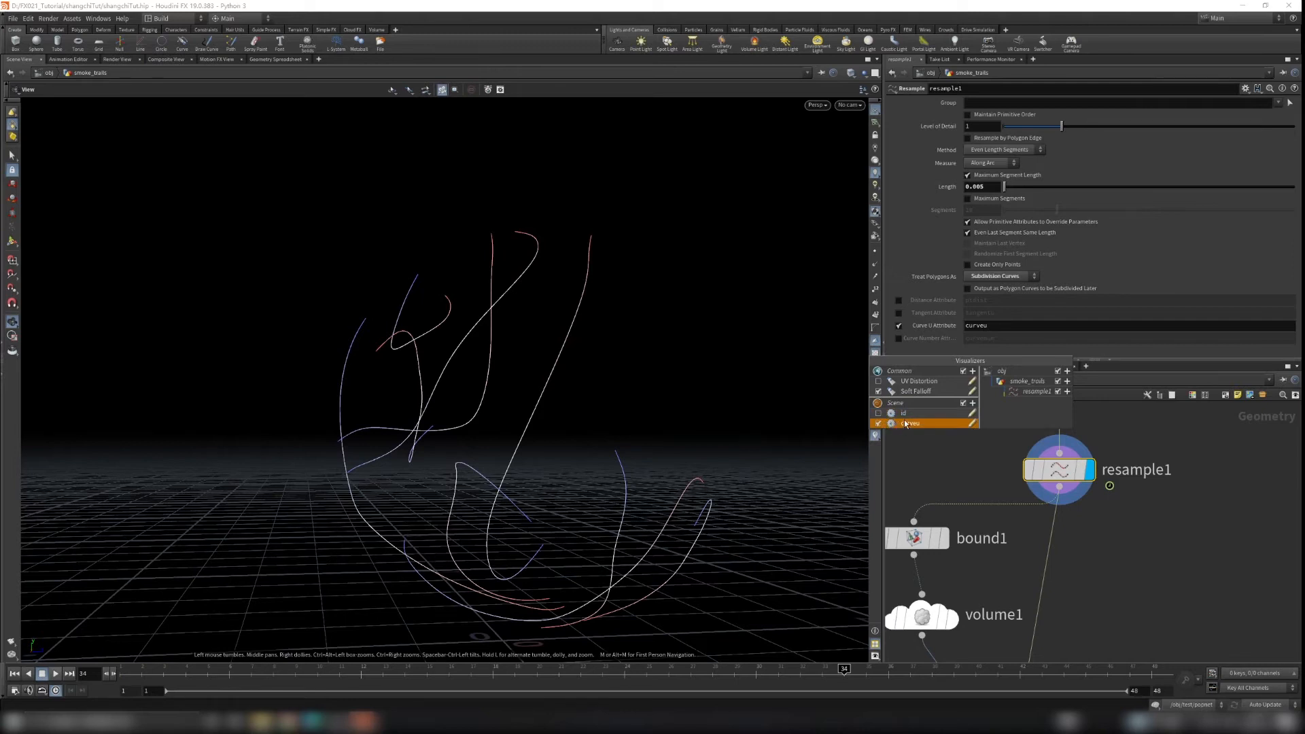
{"action": "left_click", "coordinate": [972, 424]}
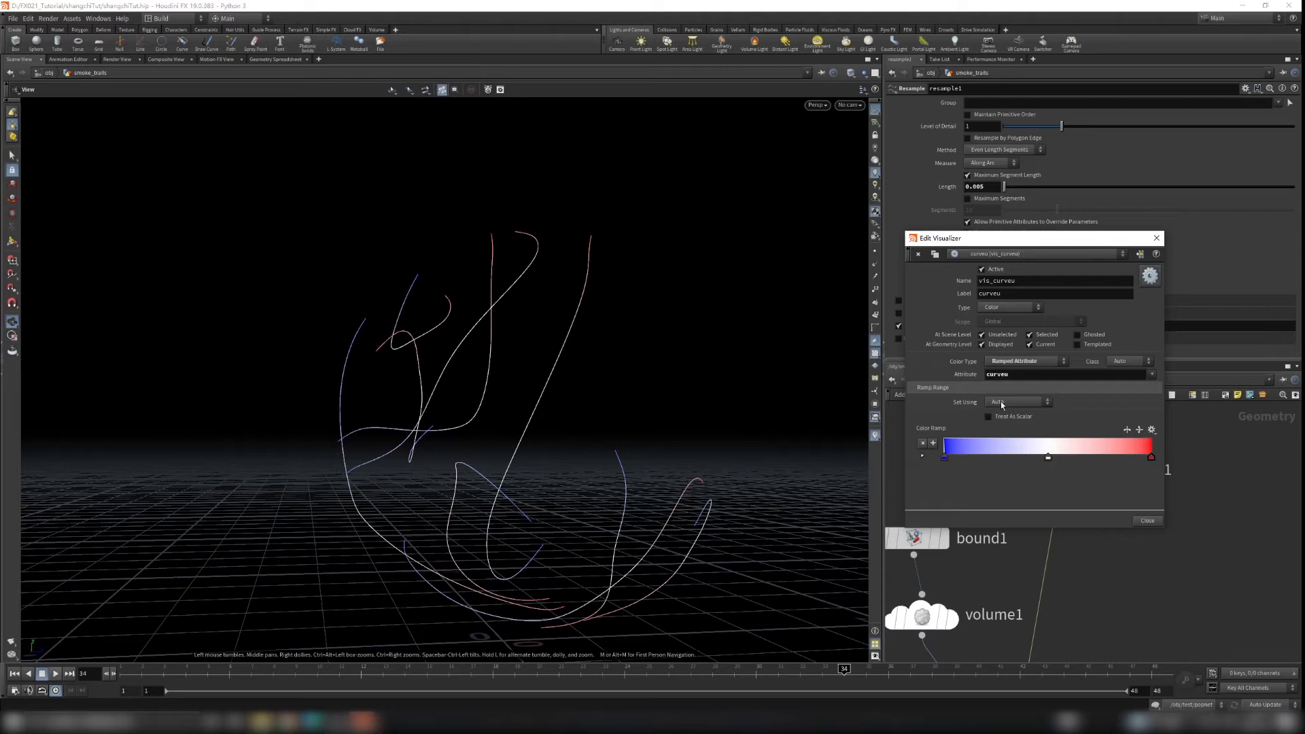
{"action": "left_click", "coordinate": [1156, 238]}
Step: Display the Volume Rasterize Particles node again and increase its particle scale slightly
{"action": "middle_click_drag", "start_coordinate": [554, 392], "coordinate": [622, 407]}
{"action": "scroll", "coordinate": [1099, 619], "scroll_direction": "down", "scroll_amount": 3}
{"action": "middle_click_drag", "start_coordinate": [1099, 619], "coordinate": [1040, 516]}
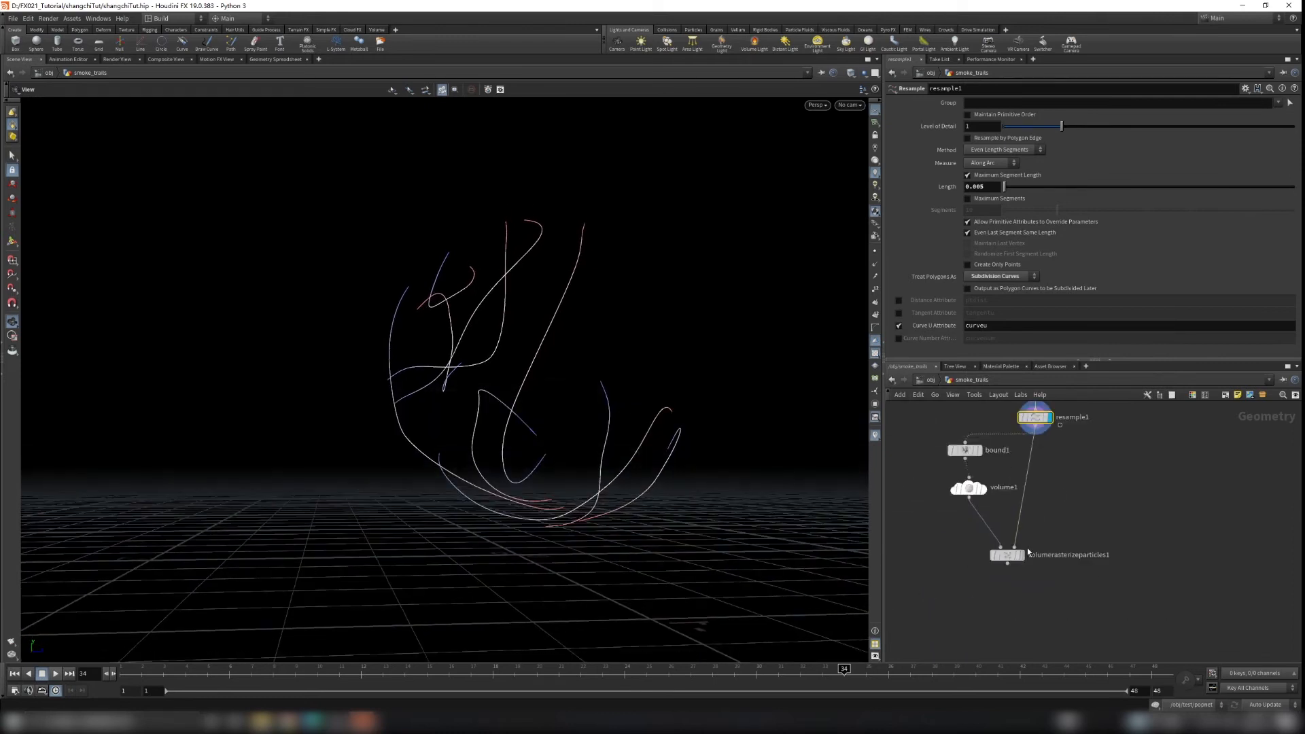
{"action": "scroll", "coordinate": [1027, 548], "scroll_direction": "up", "scroll_amount": 3}
{"action": "left_click", "coordinate": [992, 572]}
{"action": "left_click", "coordinate": [1010, 573]}
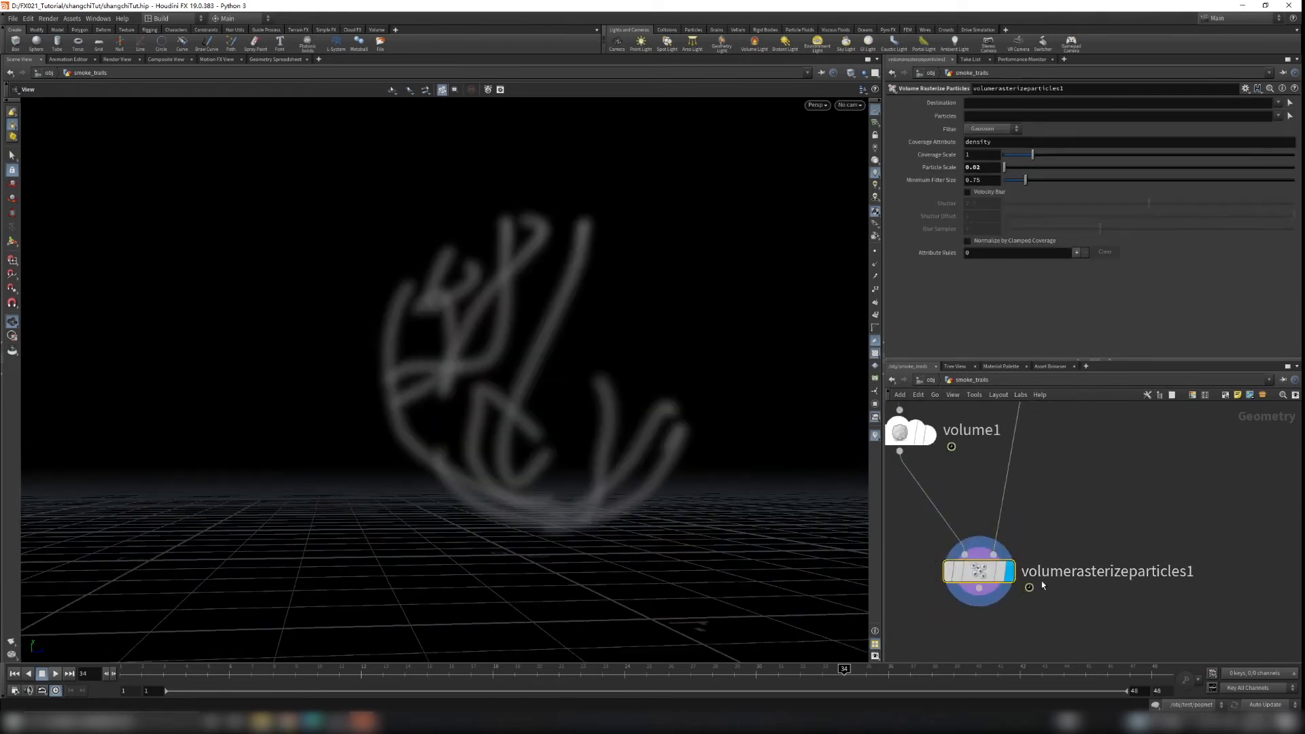
{"action": "left_click_drag", "start_coordinate": [1067, 586], "coordinate": [935, 533]}
{"action": "mouse_move", "coordinate": [1004, 167]}
{"action": "left_mouse_down"}
{"action": "mouse_move", "coordinate": [1021, 170]}
{"action": "mouse_move", "coordinate": [1008, 166]}
{"action": "left_mouse_up"}
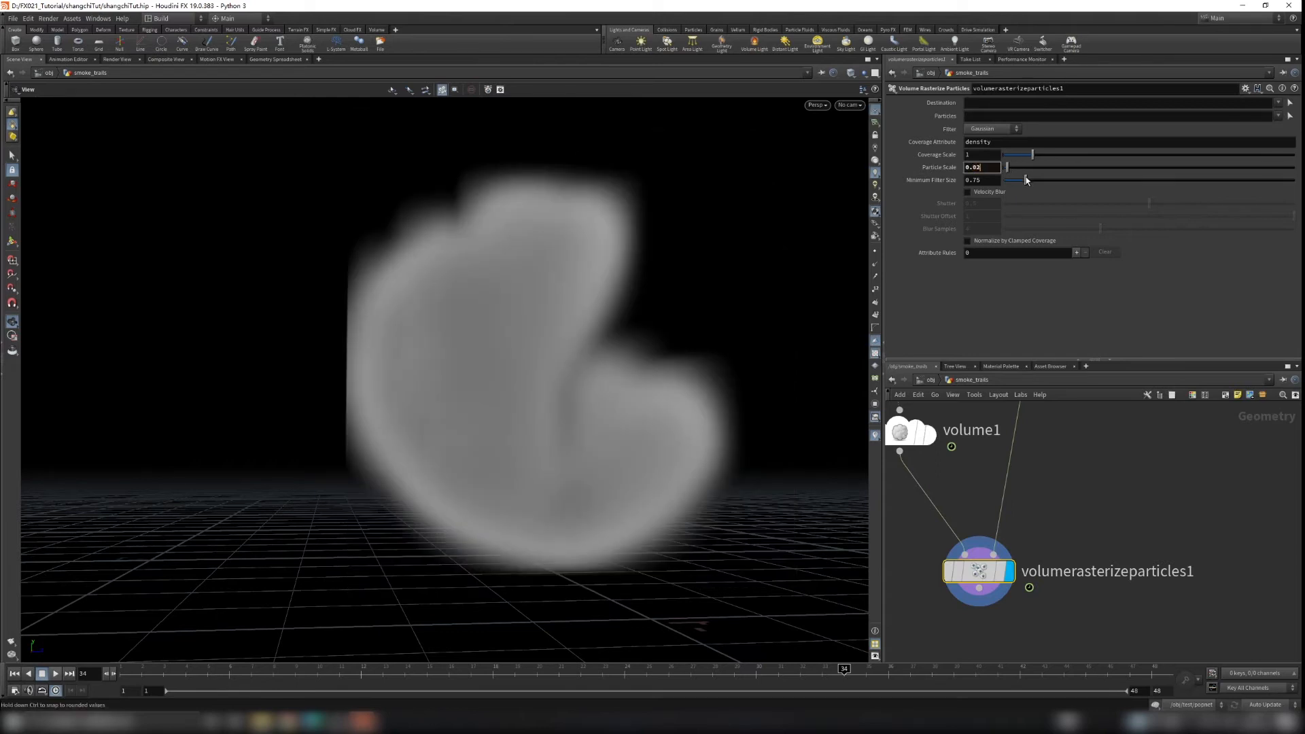
Step: Set the Volume Rasterize Particles node's particle scale to 0.02 and check the thinner smoke trails
{"action": "key", "text": "Return"}
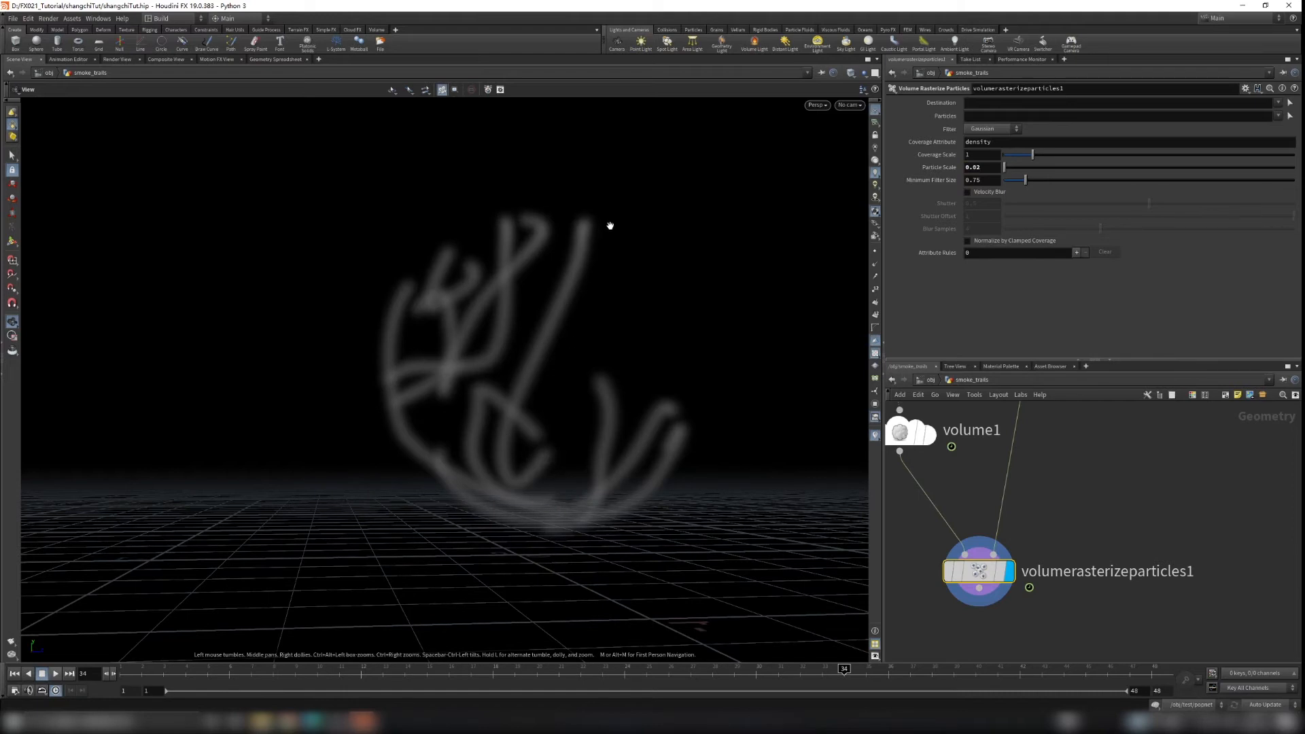
{"action": "middle_click_drag", "start_coordinate": [547, 340], "coordinate": [542, 384]}
{"action": "scroll", "coordinate": [542, 384], "scroll_direction": "up", "scroll_amount": 1}
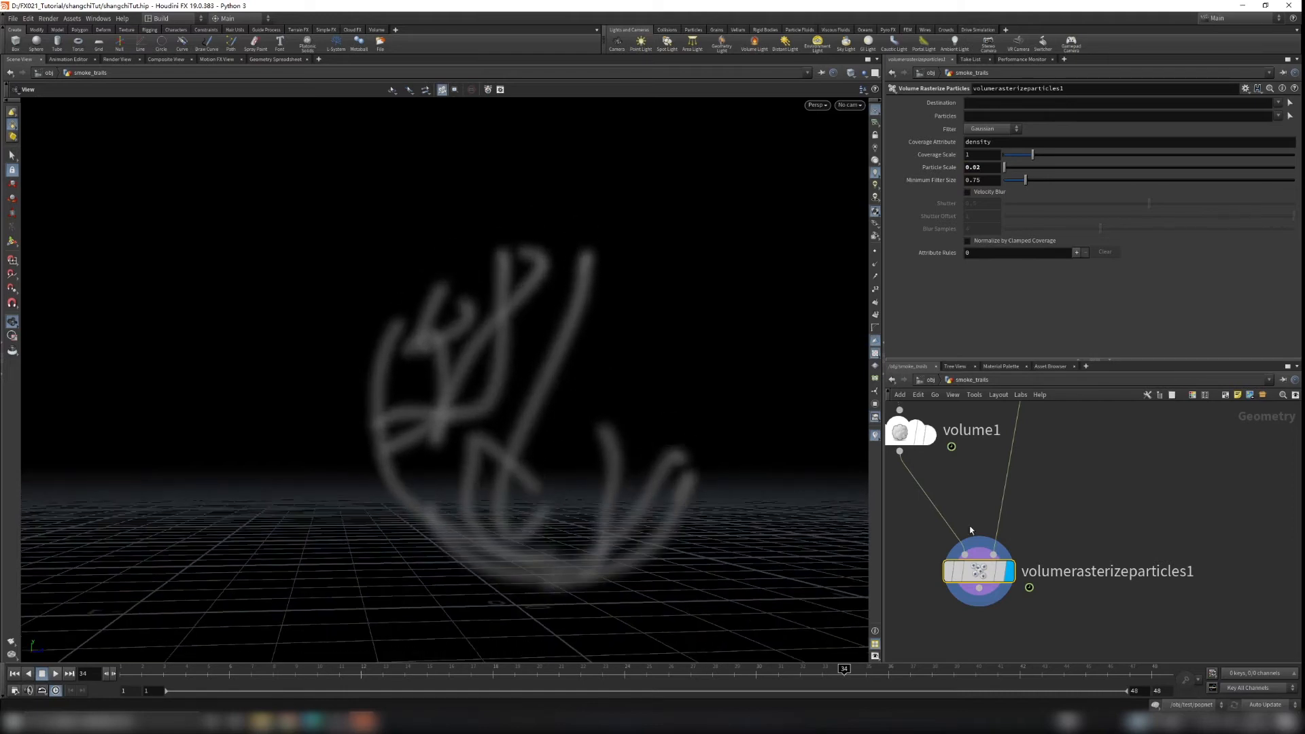
Step: Display the Resample node and scrub through the timeline to examine the curveu colours along the trails at different frames
{"action": "scroll", "coordinate": [1057, 531], "scroll_direction": "down", "scroll_amount": 5}
{"action": "scroll", "coordinate": [1078, 480], "scroll_direction": "up", "scroll_amount": 4}
{"action": "left_click", "coordinate": [999, 452]}
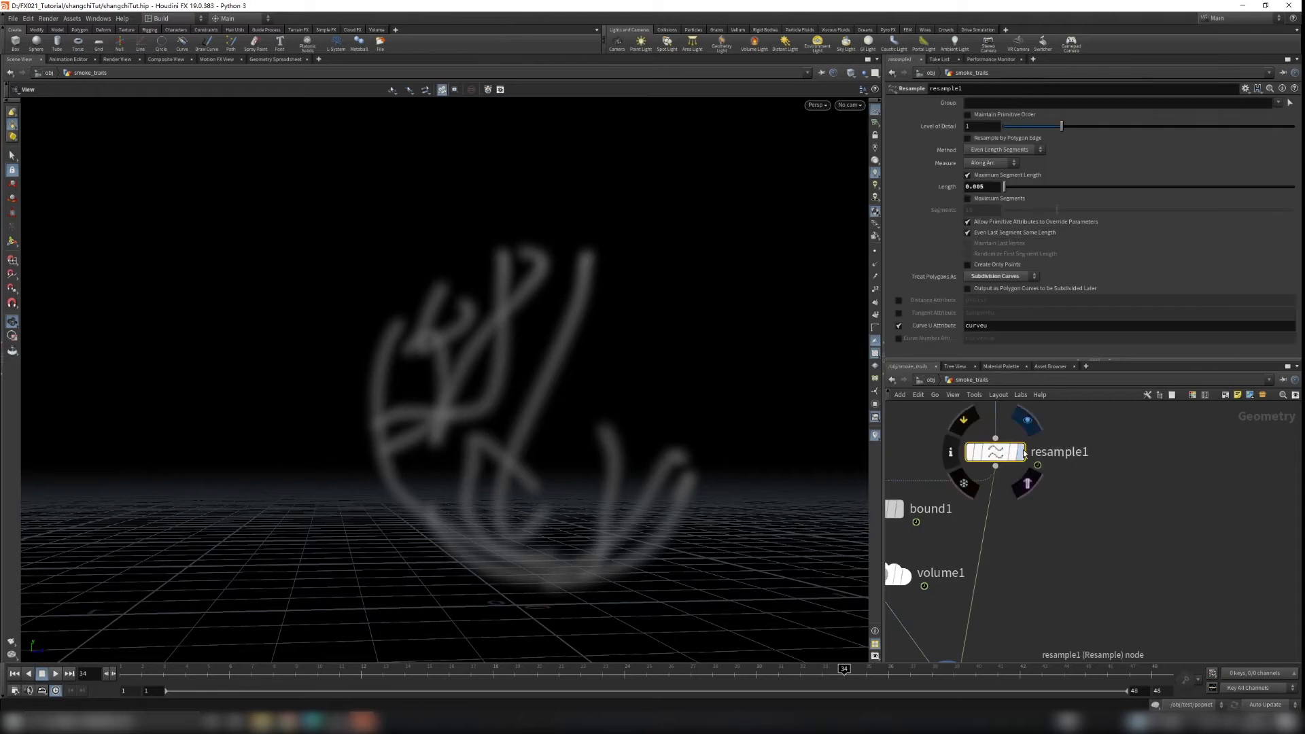
{"action": "left_click", "coordinate": [1021, 451]}
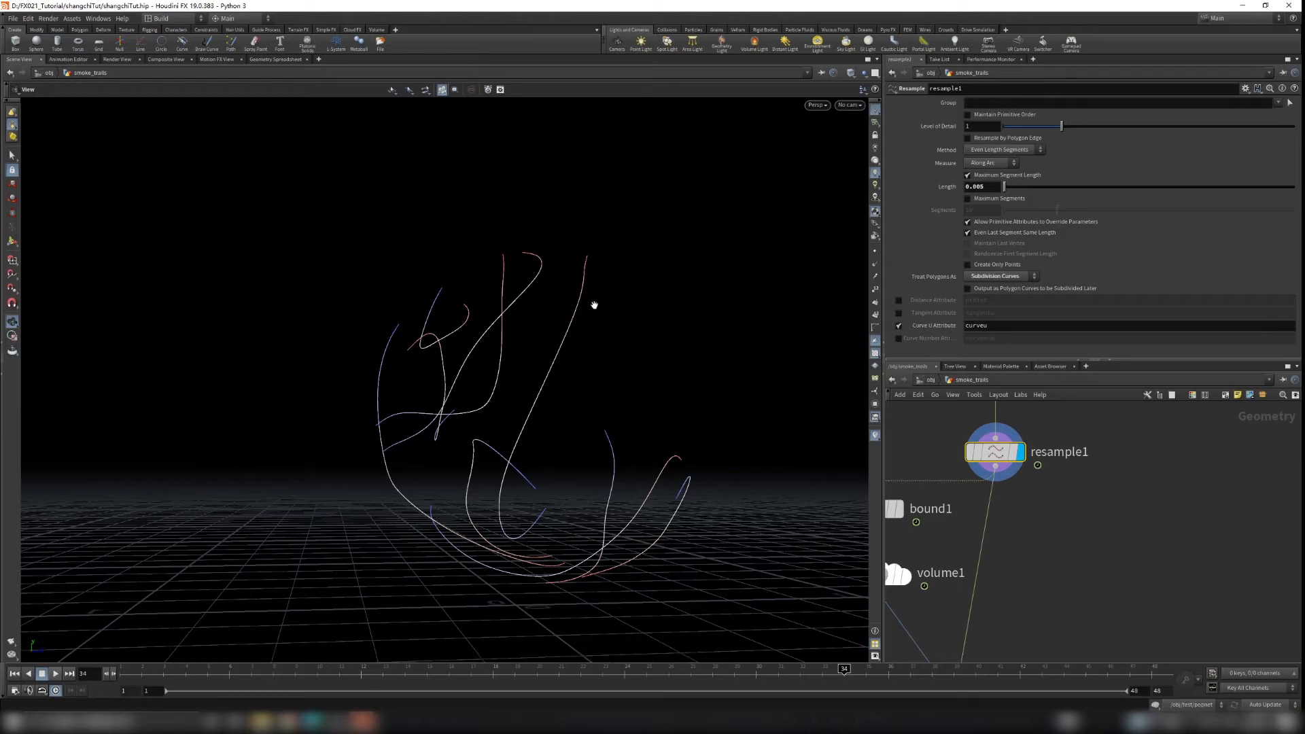
{"action": "middle_click_drag", "start_coordinate": [1117, 530], "coordinate": [1125, 574]}
{"action": "scroll", "coordinate": [1126, 573], "scroll_direction": "down", "scroll_amount": 2}
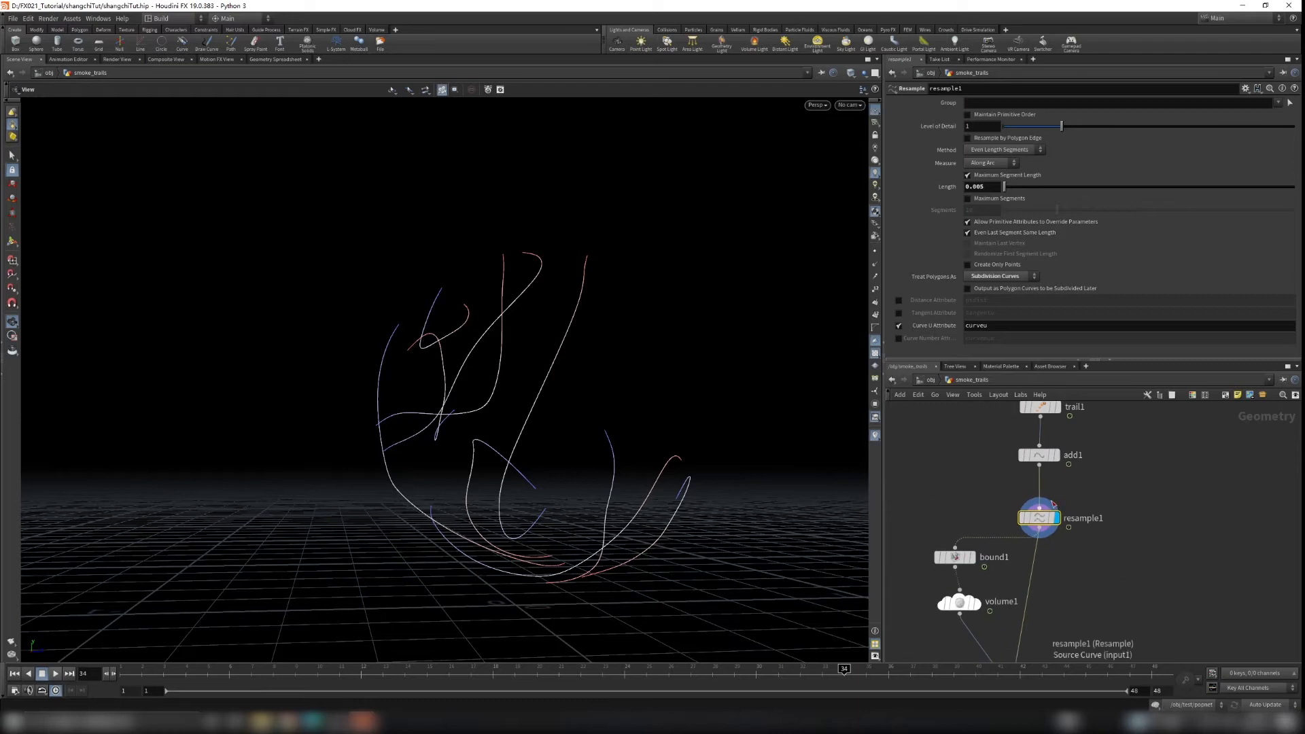
{"action": "scroll", "coordinate": [1054, 505], "scroll_direction": "up", "scroll_amount": 2}
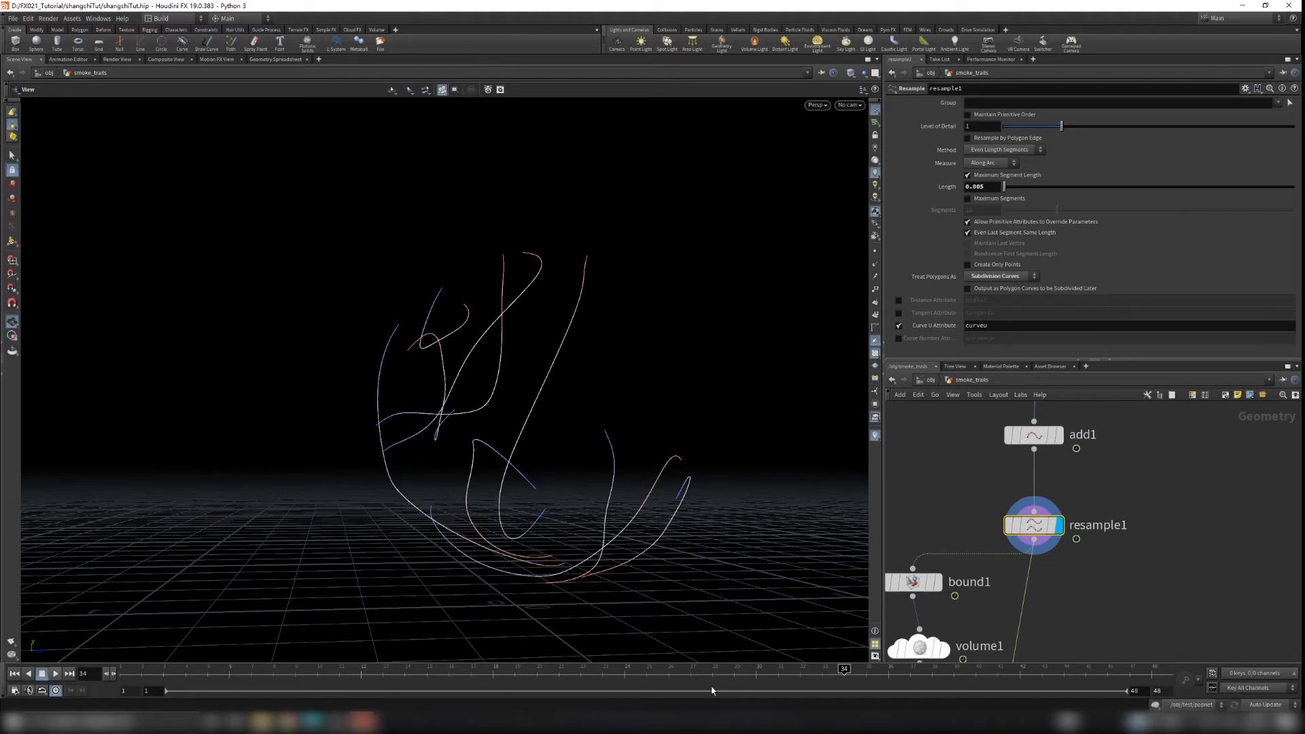
{"action": "left_click", "coordinate": [646, 675]}
{"action": "left_click_drag", "start_coordinate": [647, 678], "coordinate": [714, 665]}
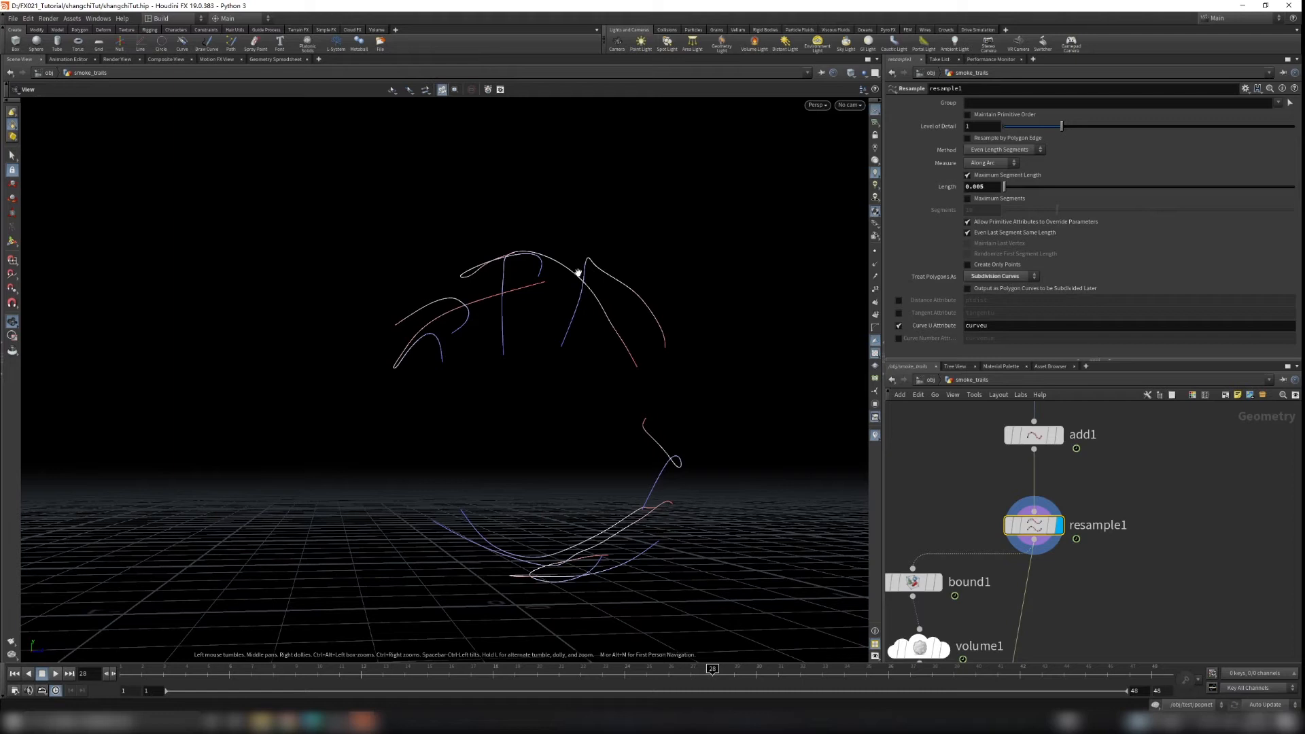
{"action": "left_click_drag", "start_coordinate": [445, 672], "coordinate": [580, 668]}
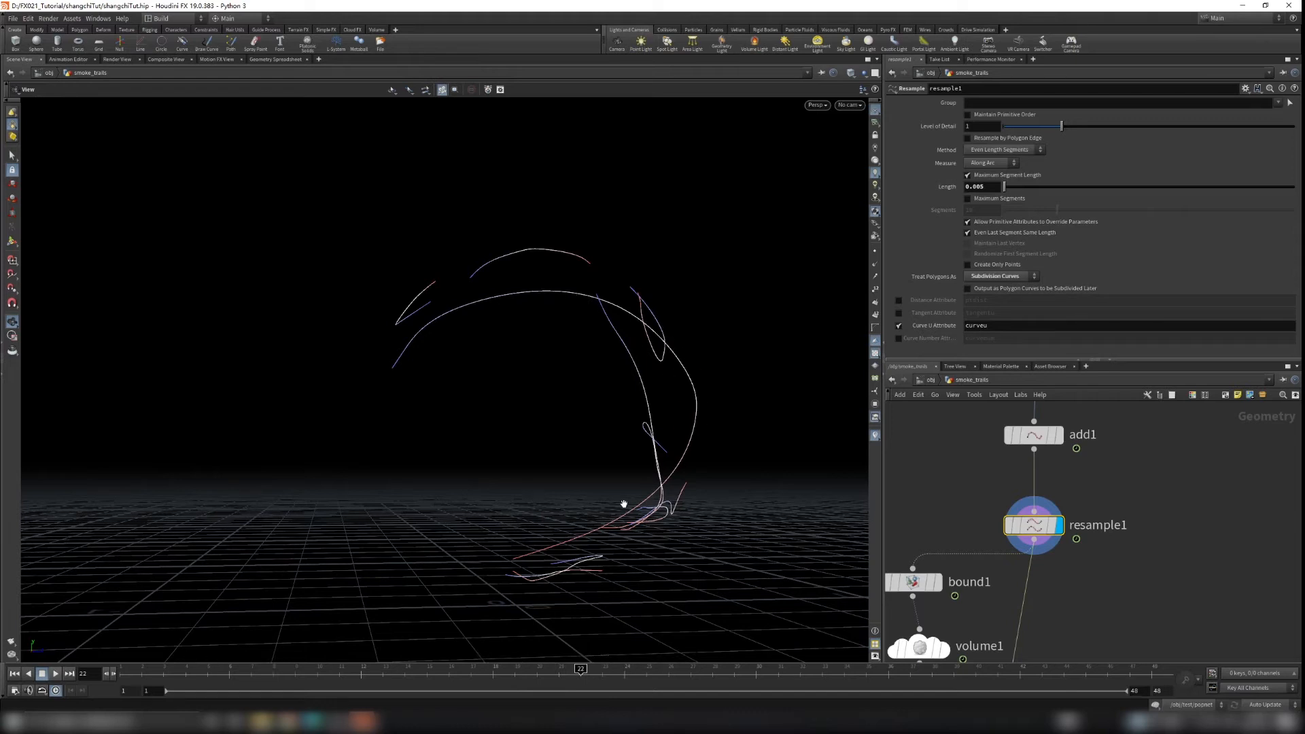
{"action": "left_click_drag", "start_coordinate": [585, 673], "coordinate": [602, 673]}
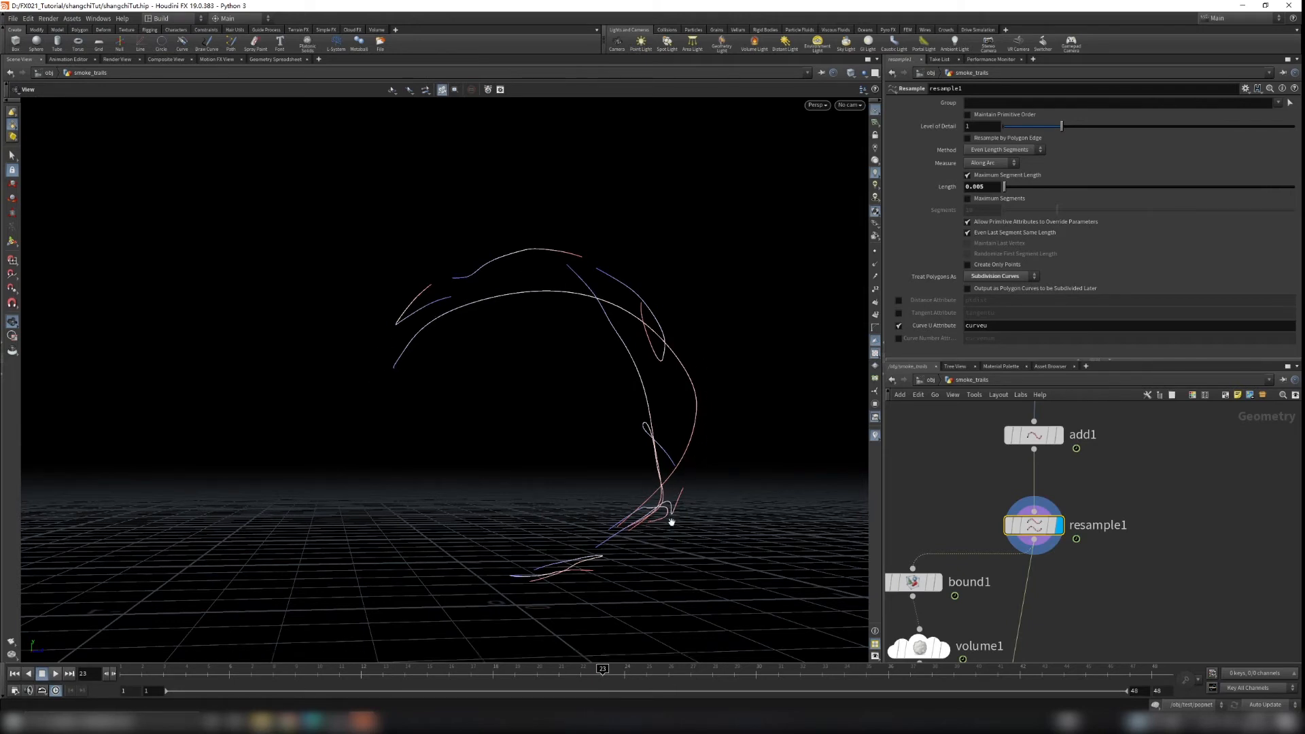
Step: Move the Bound, Volume and Volume Rasterize Particles nodes further below the Resample node to make room
{"action": "scroll", "coordinate": [1067, 605], "scroll_direction": "down", "scroll_amount": 3}
{"action": "middle_click_drag", "start_coordinate": [1072, 615], "coordinate": [1068, 483]}
{"action": "scroll", "coordinate": [1067, 483], "scroll_direction": "up", "scroll_amount": 1}
{"action": "left_click_drag", "start_coordinate": [937, 443], "coordinate": [937, 512]}
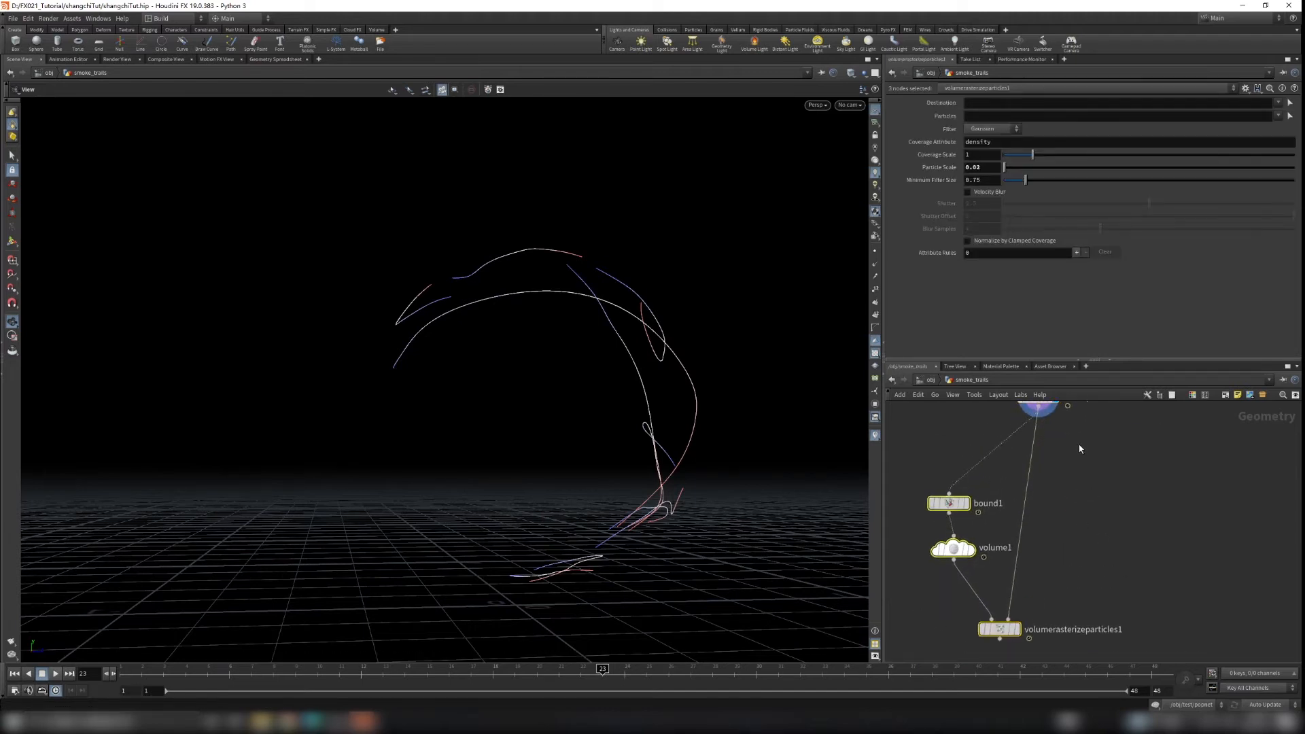
Step: Insert an Attribute VOP after the Resample node, feed its output to the Bound node as well, and display it
{"action": "key", "text": "Tab"}
{"action": "type", "text": "vop"}
{"action": "key", "text": "Down"}
{"action": "key", "text": "Return"}
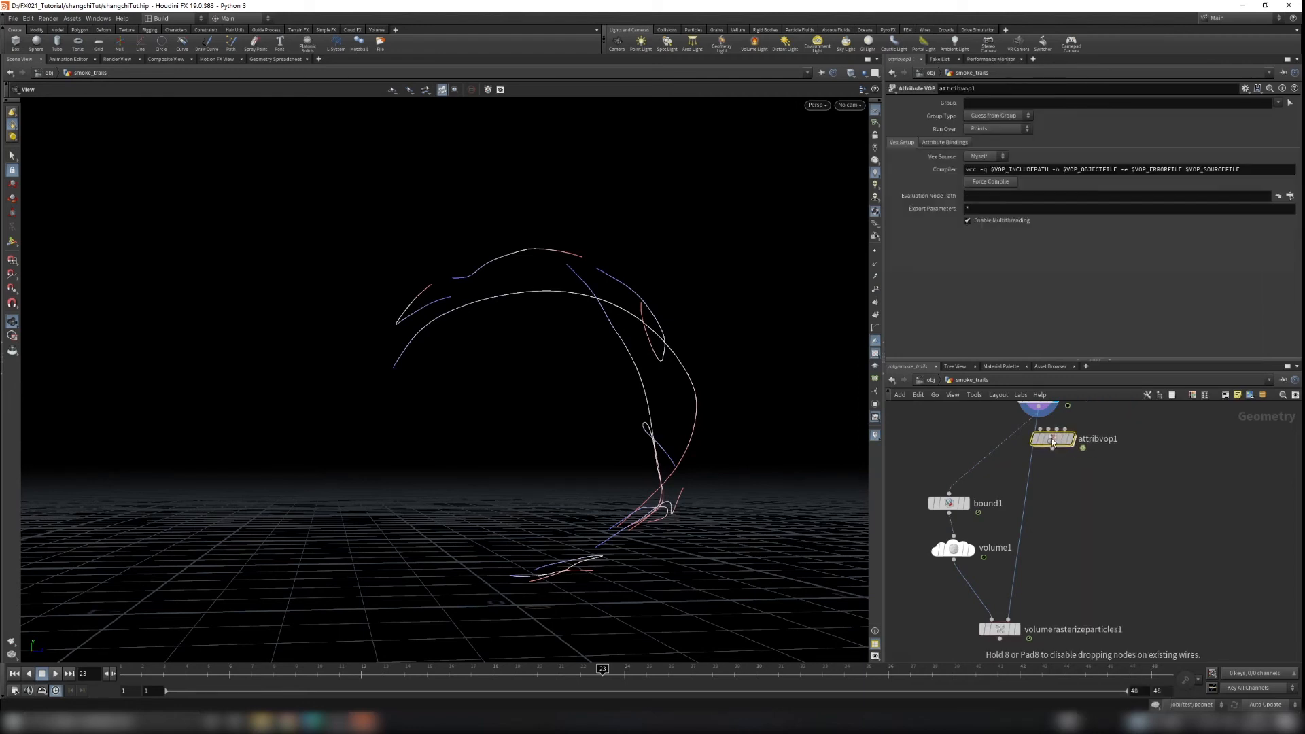
{"action": "left_click", "coordinate": [1040, 438]}
{"action": "left_click_drag", "start_coordinate": [1040, 449], "coordinate": [949, 494]}
{"action": "middle_click_drag", "start_coordinate": [1087, 455], "coordinate": [1057, 502]}
{"action": "scroll", "coordinate": [1056, 502], "scroll_direction": "up", "scroll_amount": 2}
{"action": "left_click", "coordinate": [1015, 476]}
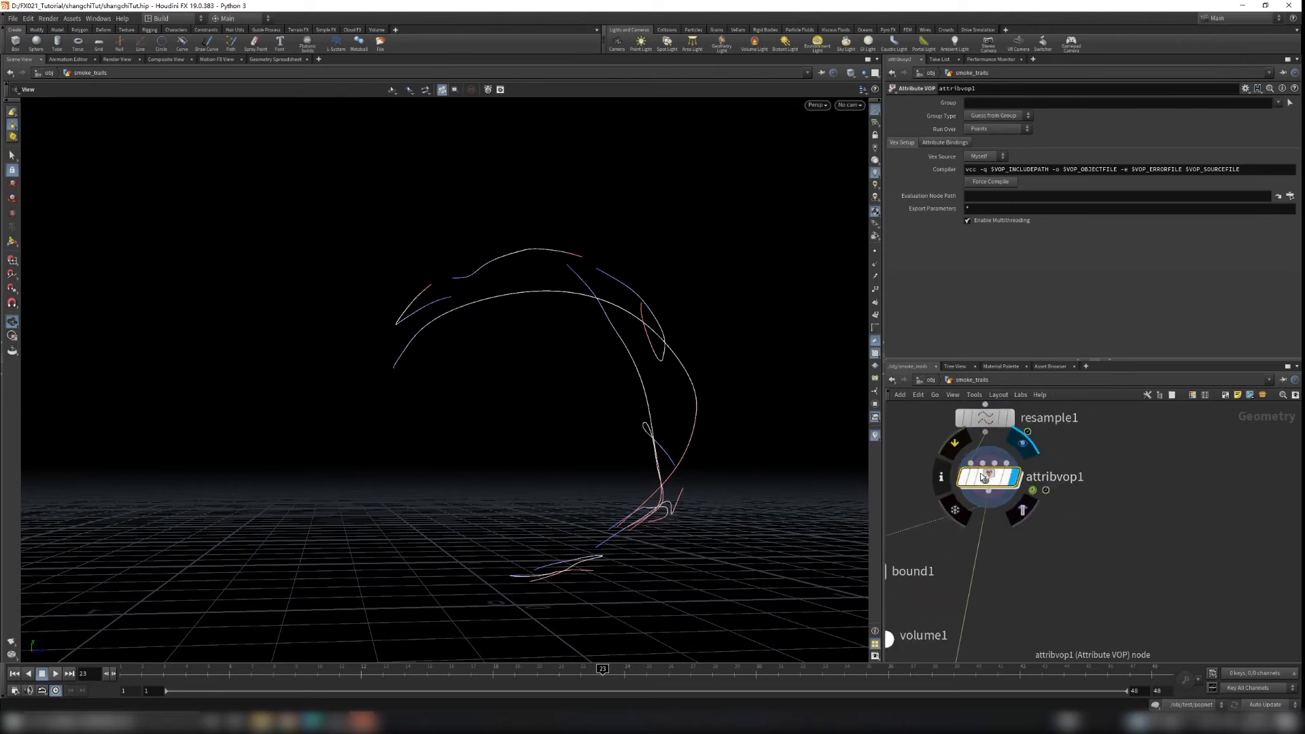
Step: Enter the Attribute VOP network and add an Import Point Attribute node above the global parameters node
{"action": "double_click", "coordinate": [987, 479]}
{"action": "left_click_drag", "start_coordinate": [1164, 458], "coordinate": [1197, 501]}
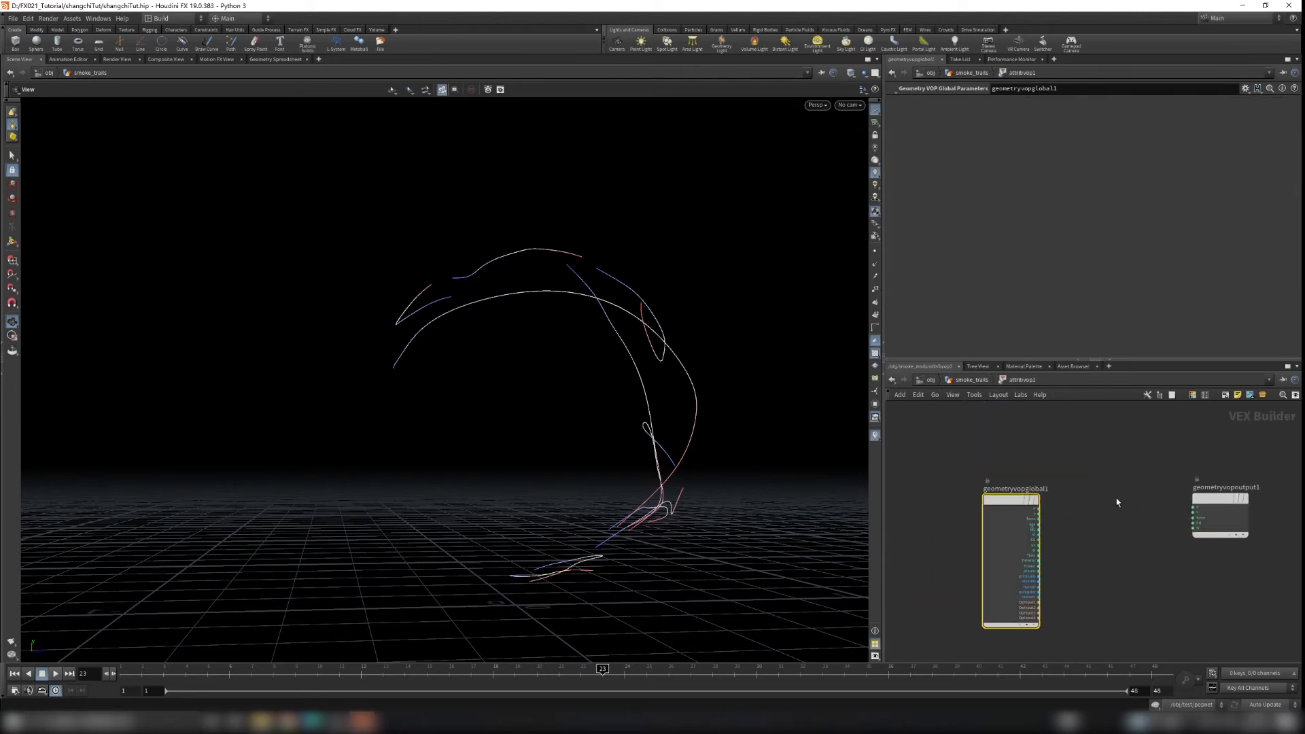
{"action": "key", "text": "Tab"}
{"action": "type", "text": "import"}
{"action": "key", "text": "Down"}
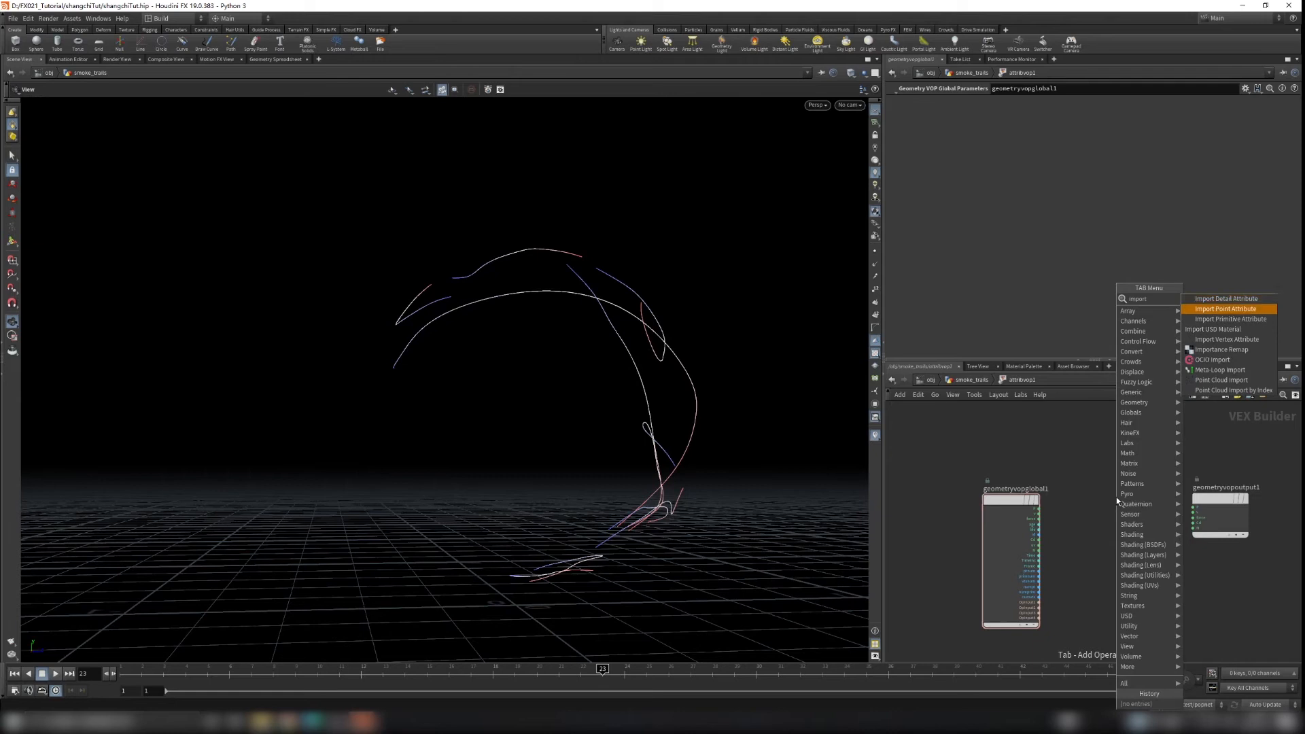
{"action": "key", "text": "Return"}
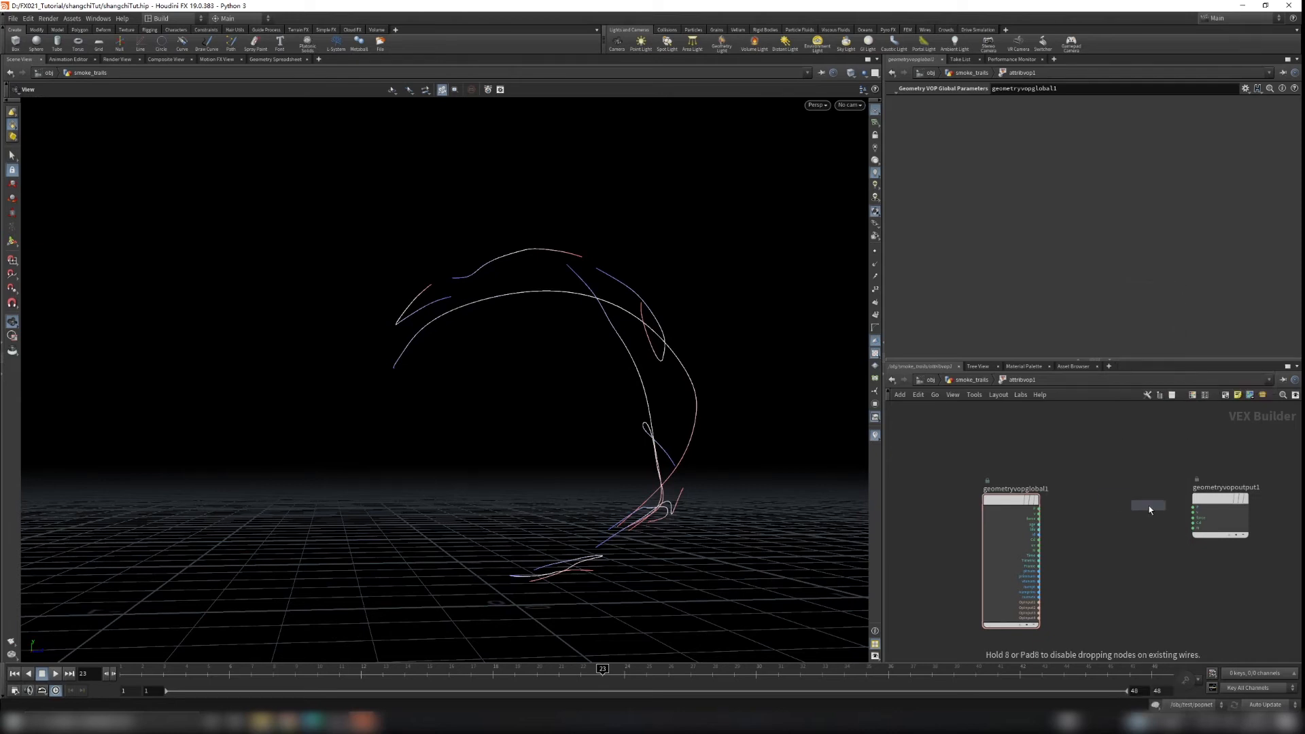
{"action": "left_click", "coordinate": [1000, 447]}
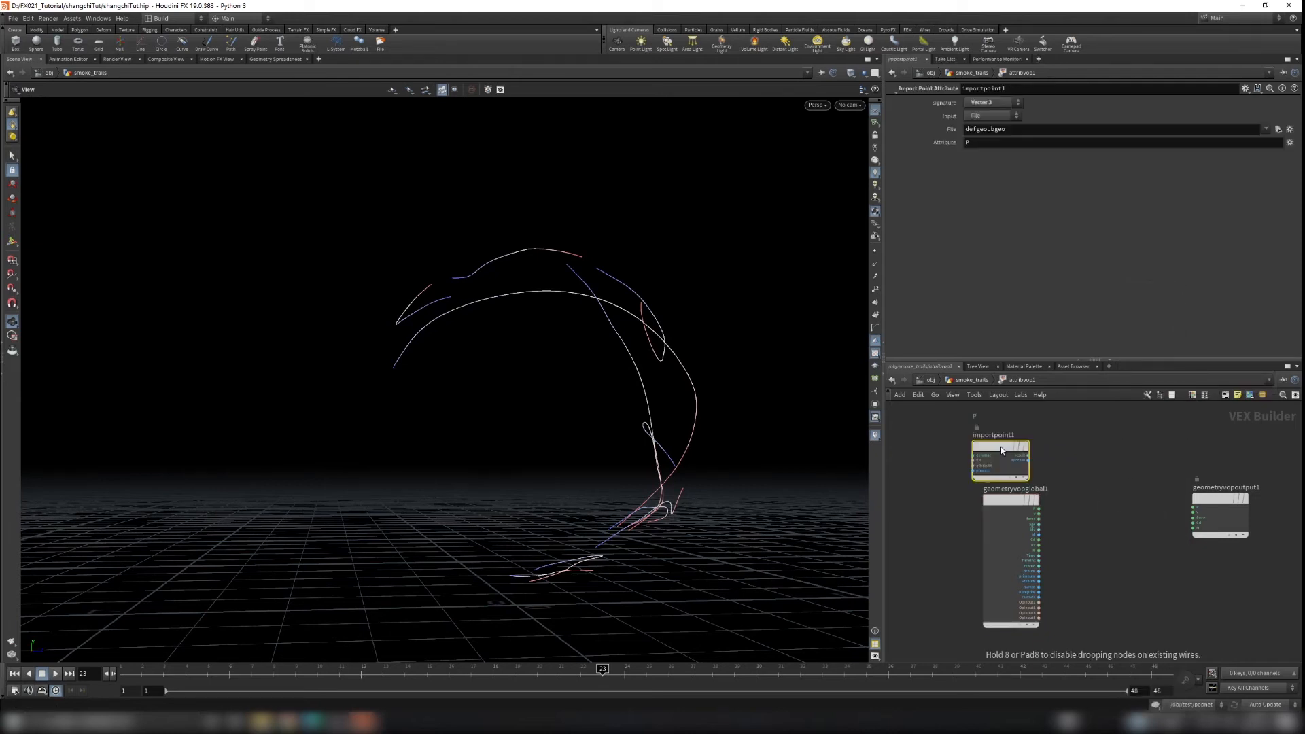
Step: Configure the Import Point Attribute node with signature Float, input First Input and attribute curveu
{"action": "left_click", "coordinate": [993, 104]}
{"action": "left_click", "coordinate": [982, 109]}
{"action": "left_click", "coordinate": [992, 115]}
{"action": "left_click", "coordinate": [984, 136]}
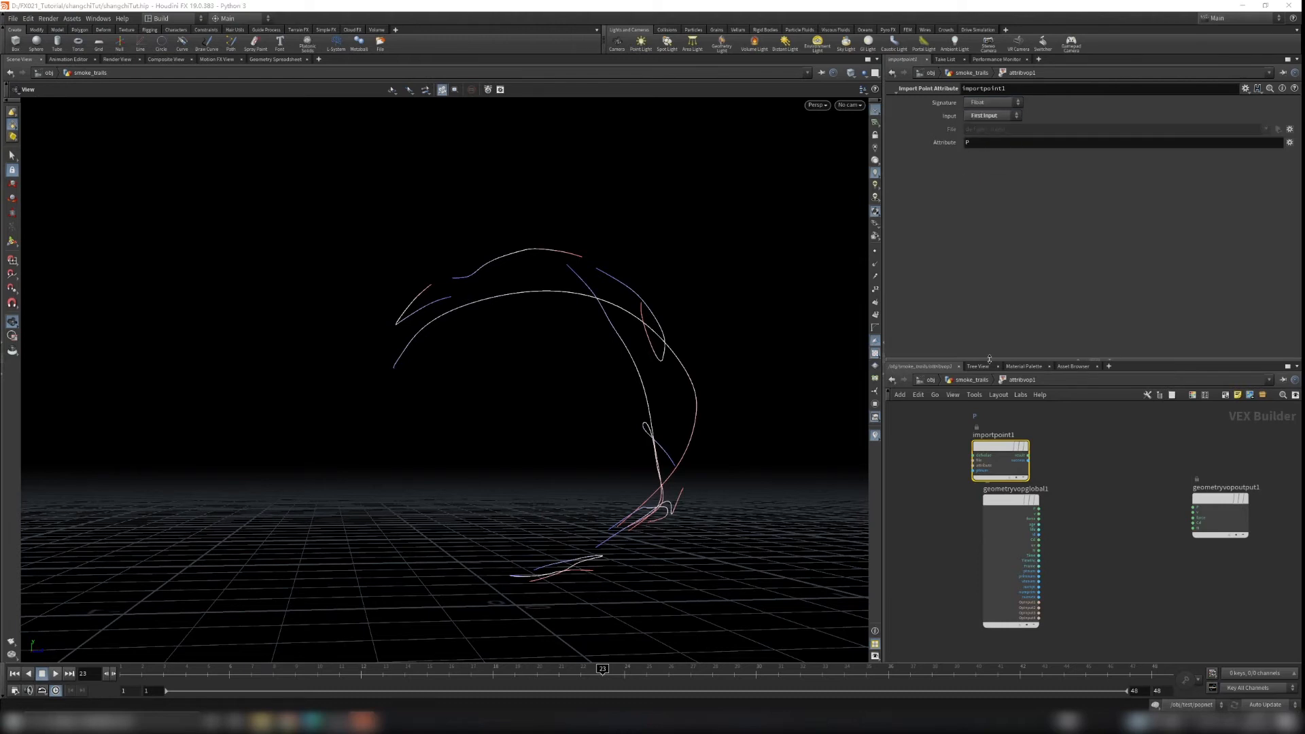
{"action": "key", "text": "u"}
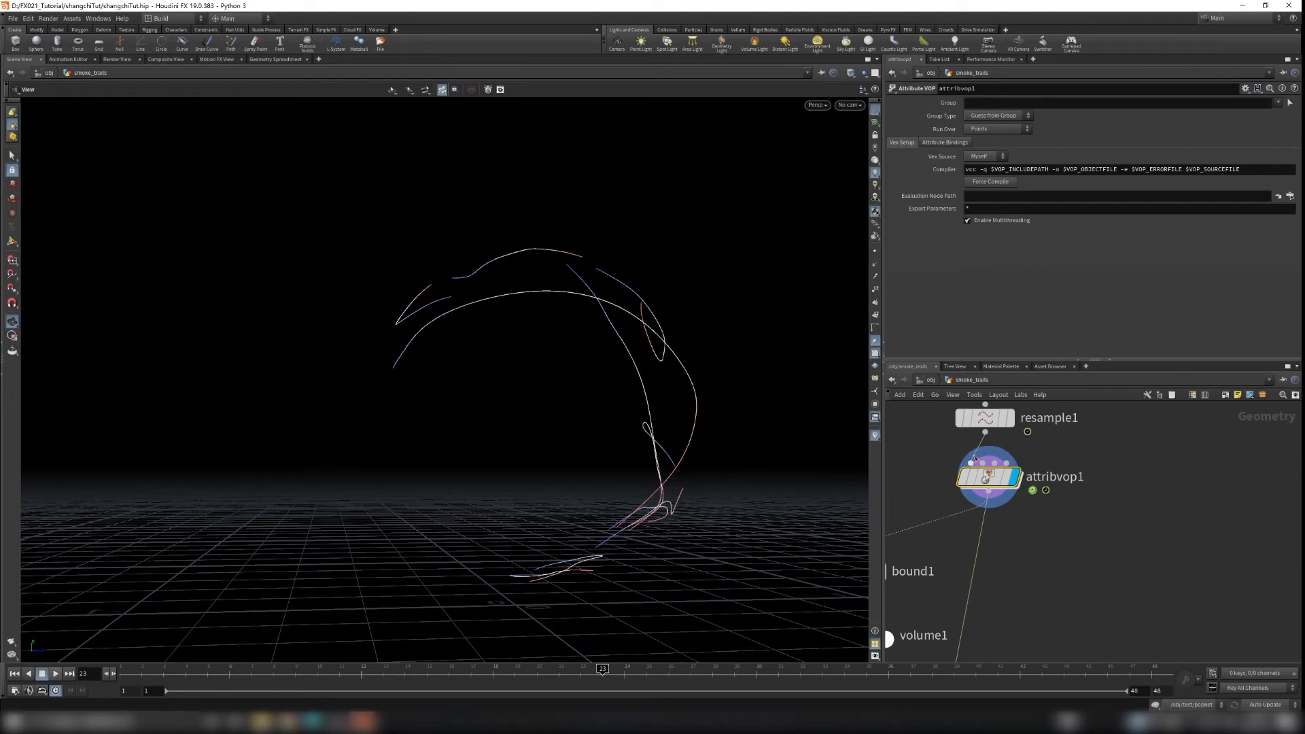
{"action": "key", "text": "i"}
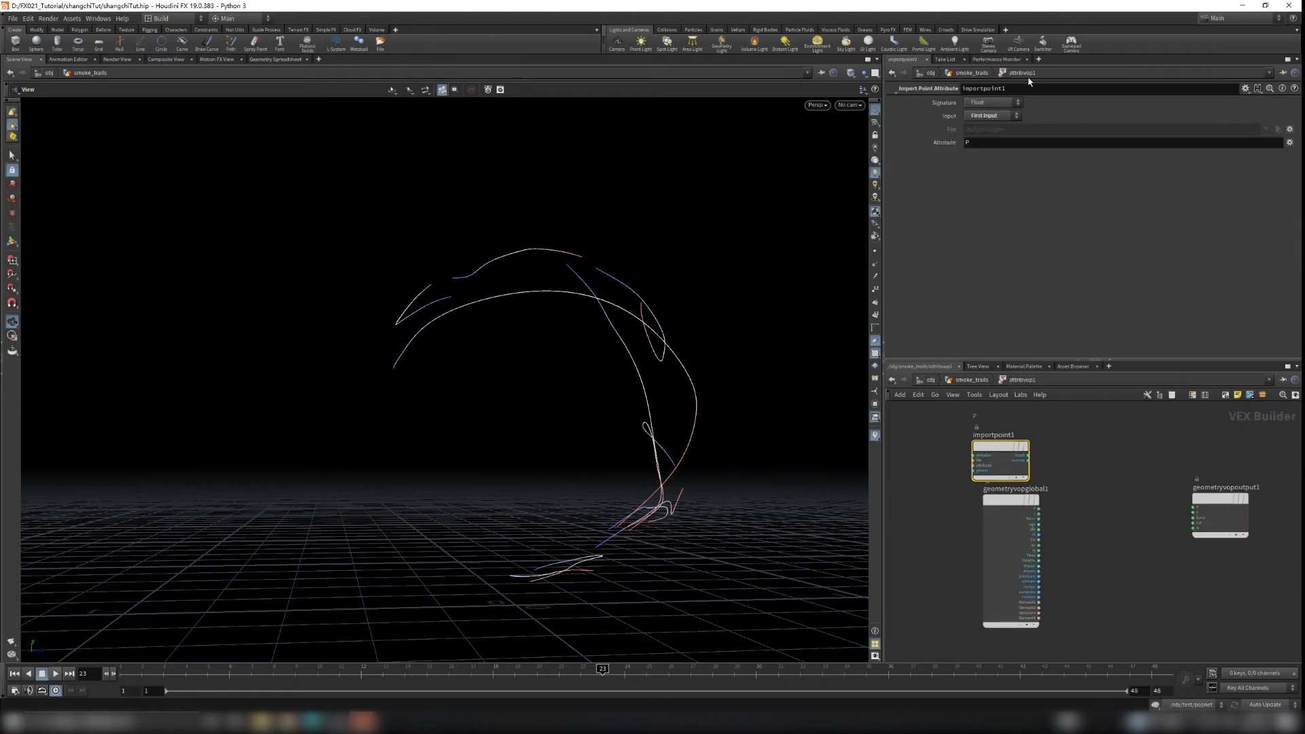
{"action": "left_click", "coordinate": [961, 147]}
{"action": "type", "text": "curveu"}
{"action": "left_click", "coordinate": [1096, 463]}
{"action": "scroll", "coordinate": [1088, 464], "scroll_direction": "up", "scroll_amount": 3}
{"action": "scroll", "coordinate": [1046, 461], "scroll_direction": "down", "scroll_amount": 1}
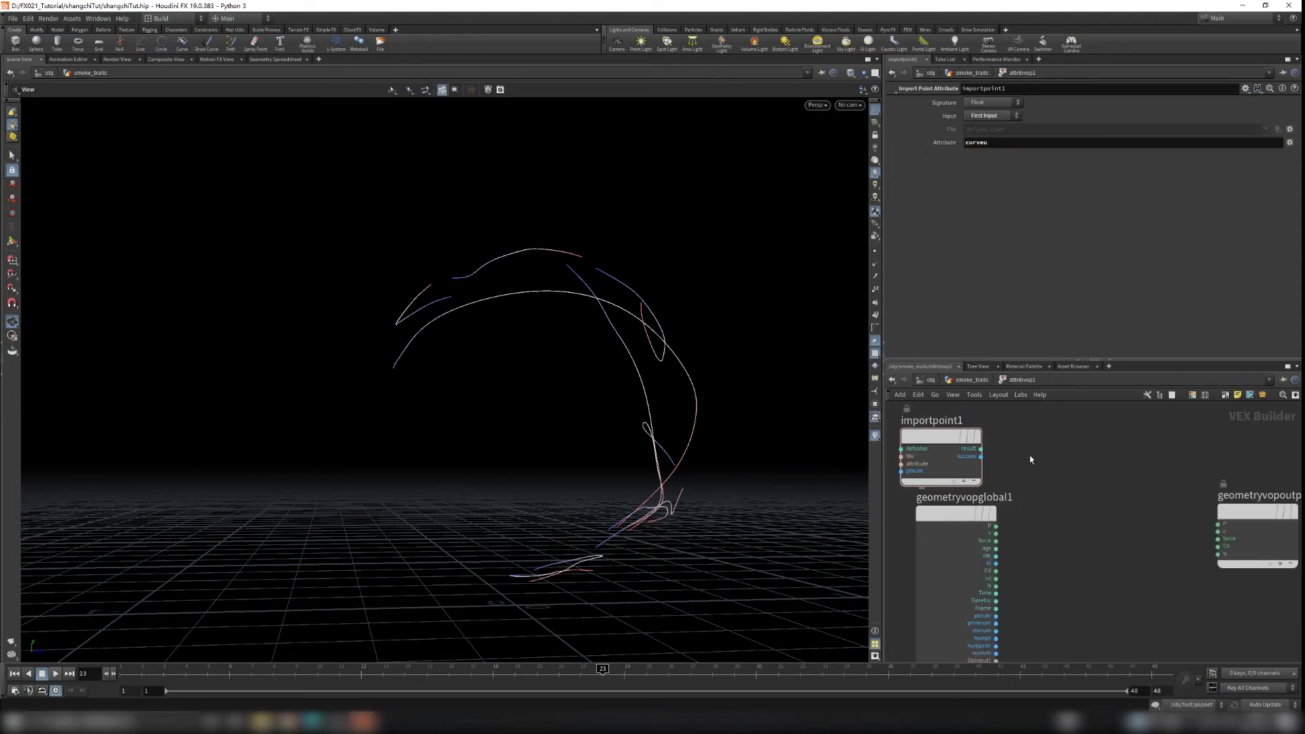
Step: Add a Complement node and connect the imported curveu result to its val input
{"action": "left_click_drag", "start_coordinate": [956, 454], "coordinate": [1002, 451]}
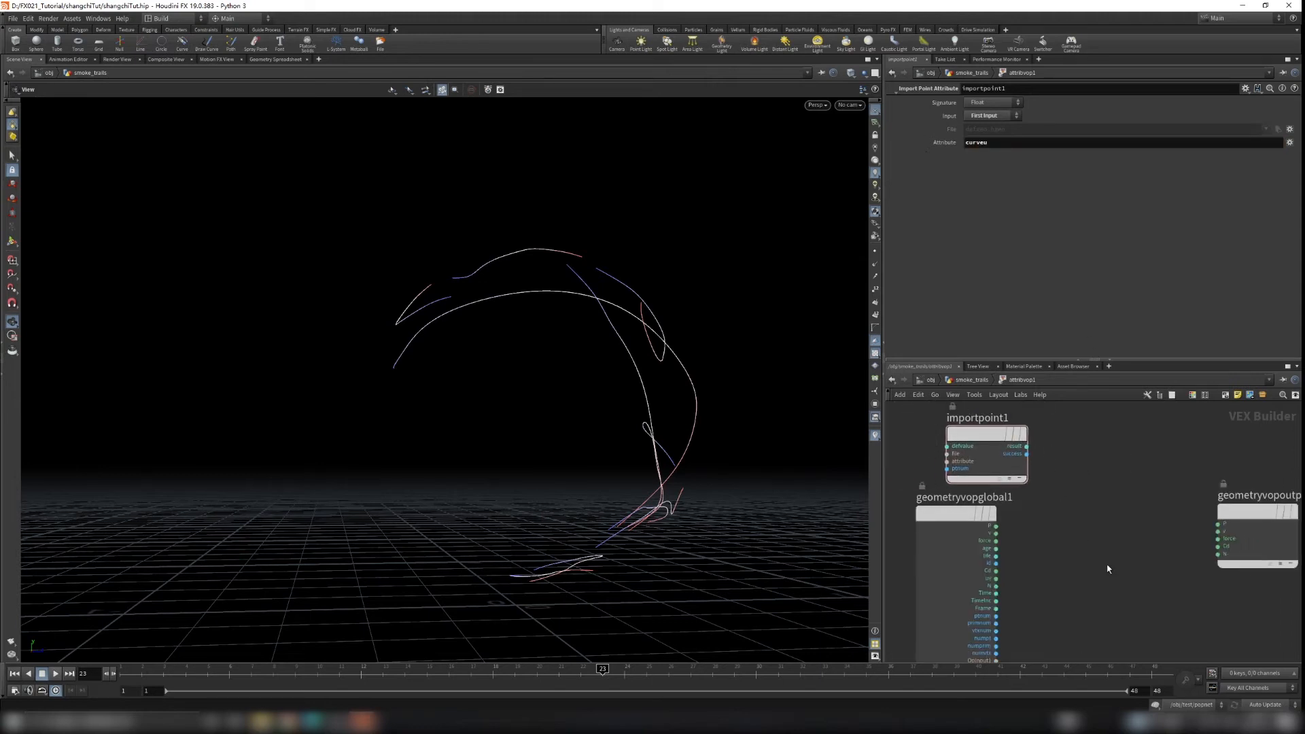
{"action": "key", "text": "Tab"}
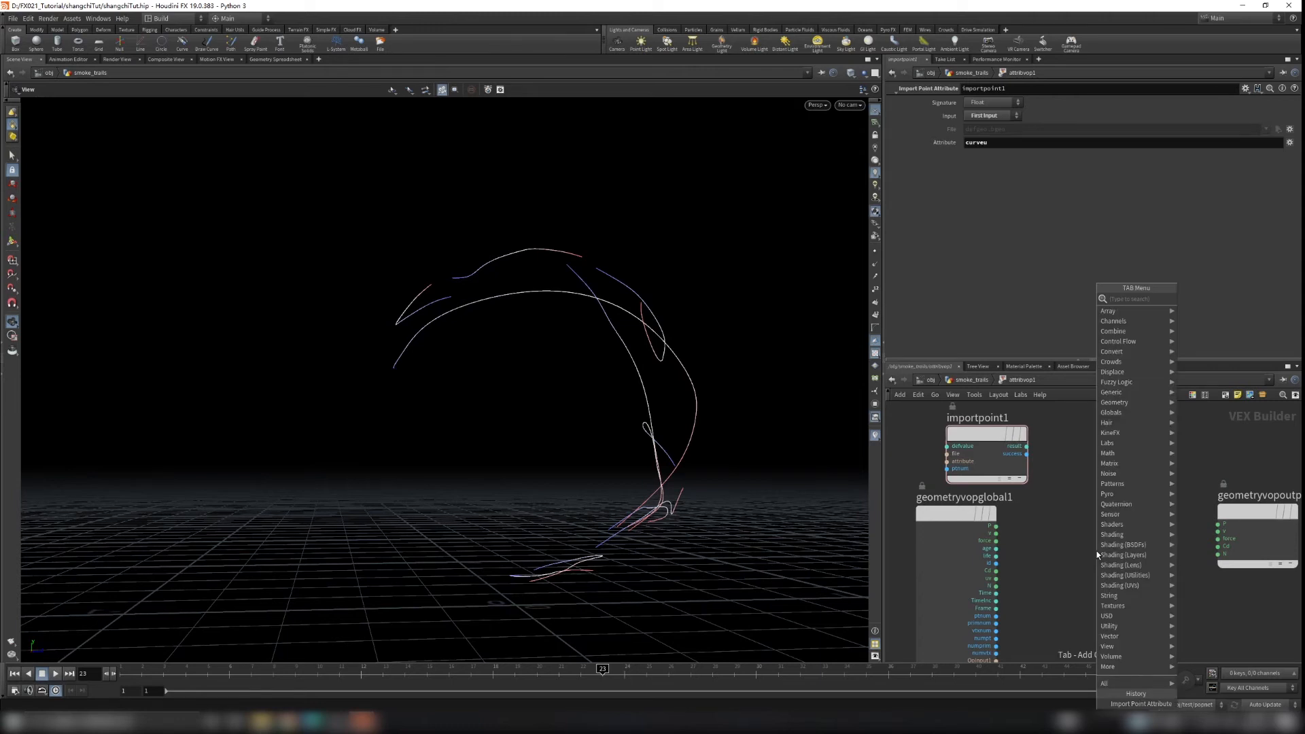
{"action": "type", "text": "comp"}
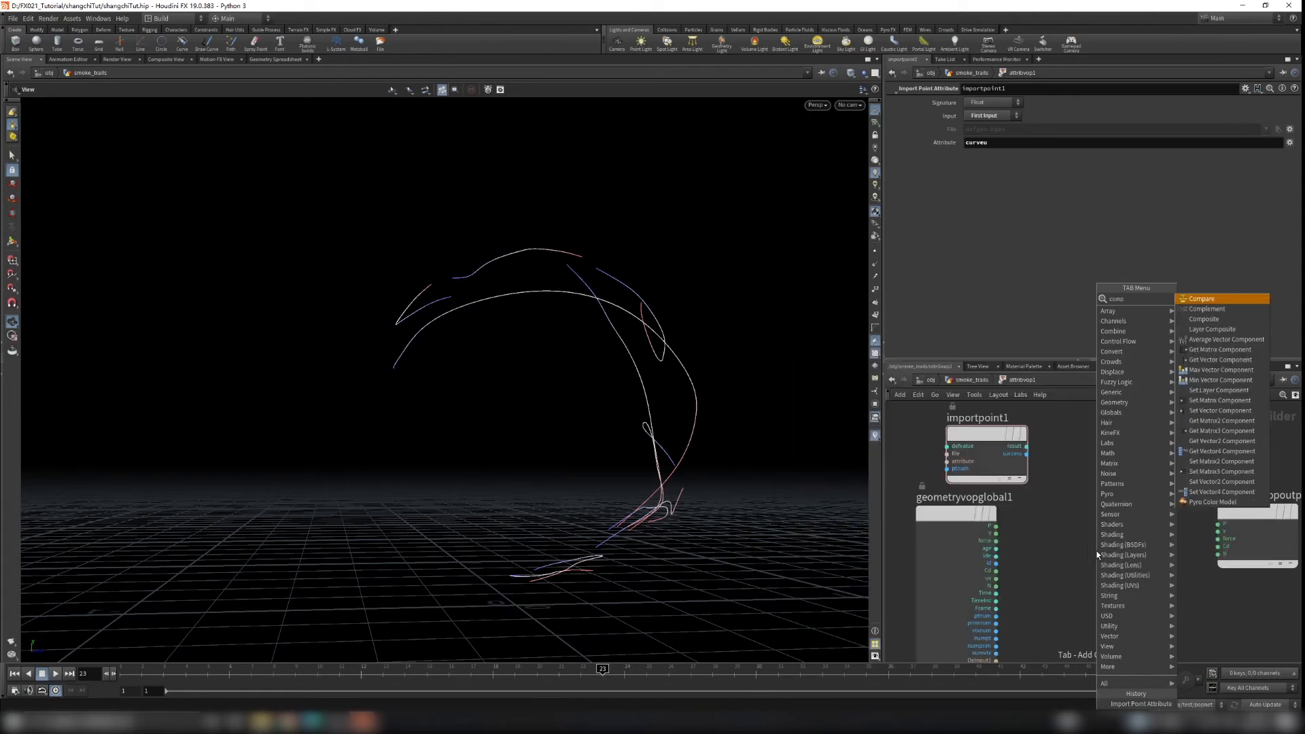
{"action": "key", "text": "Escape"}
{"action": "left_click", "coordinate": [1097, 470]}
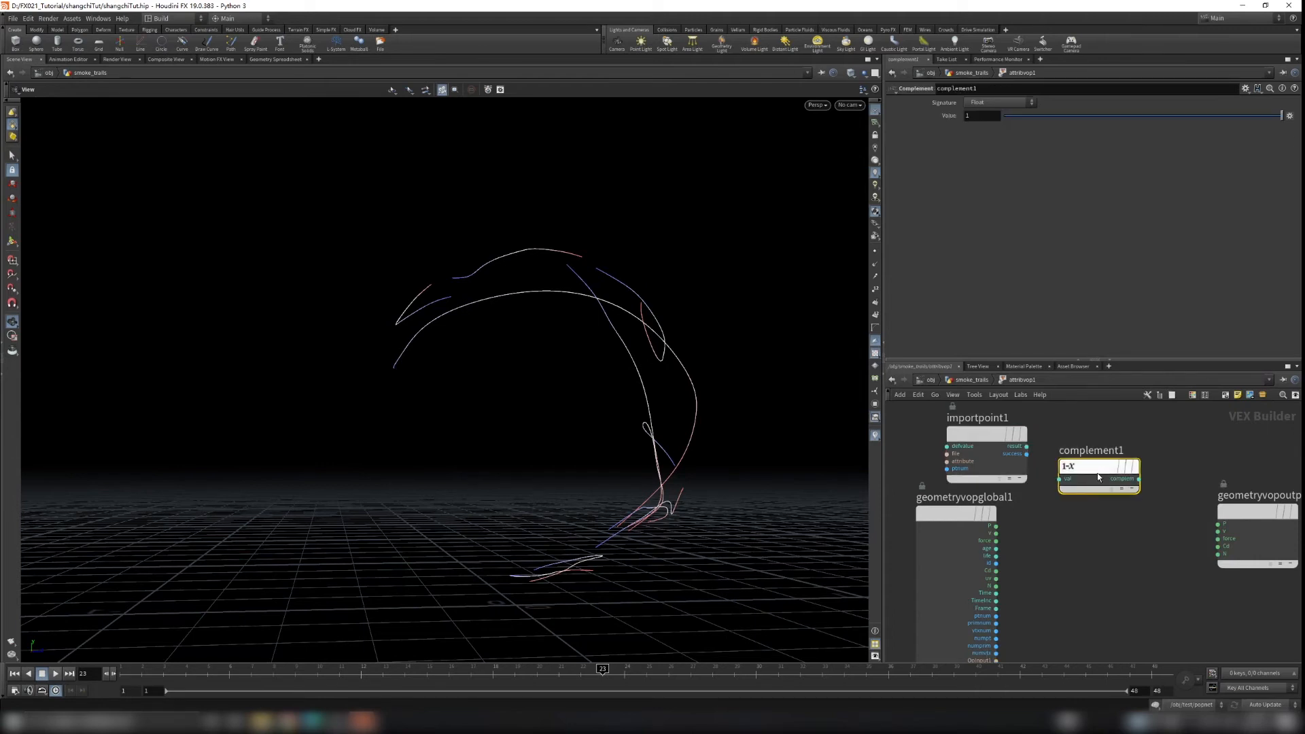
{"action": "scroll", "coordinate": [1062, 471], "scroll_direction": "up", "scroll_amount": 3}
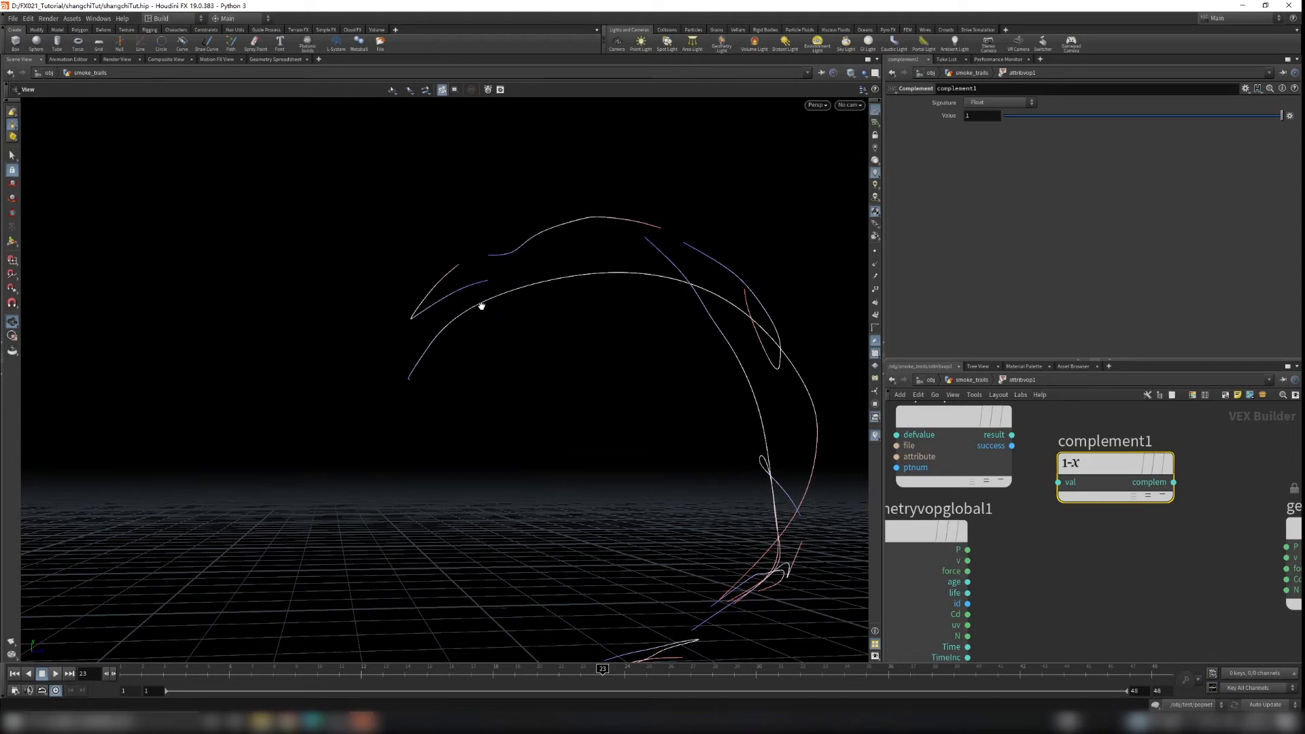
{"action": "middle_click_drag", "start_coordinate": [764, 606], "coordinate": [691, 417]}
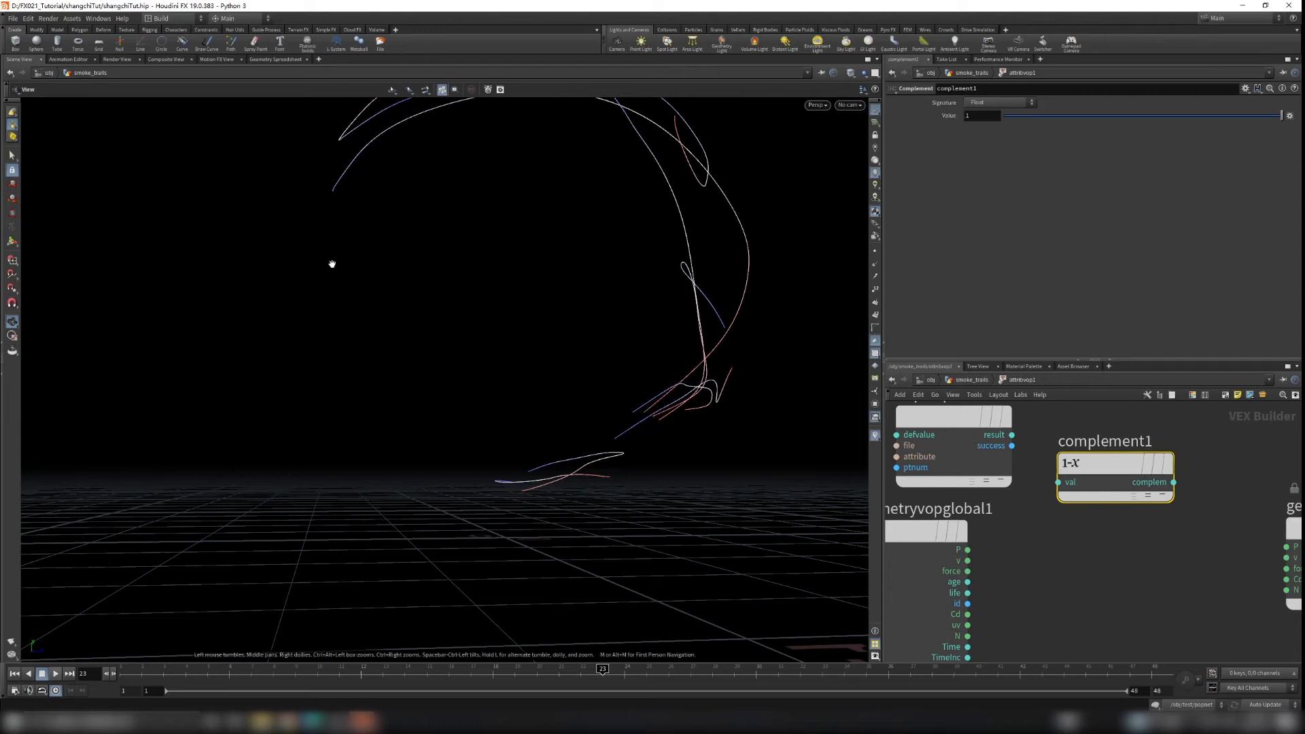
{"action": "left_click_drag", "start_coordinate": [333, 265], "coordinate": [297, 286]}
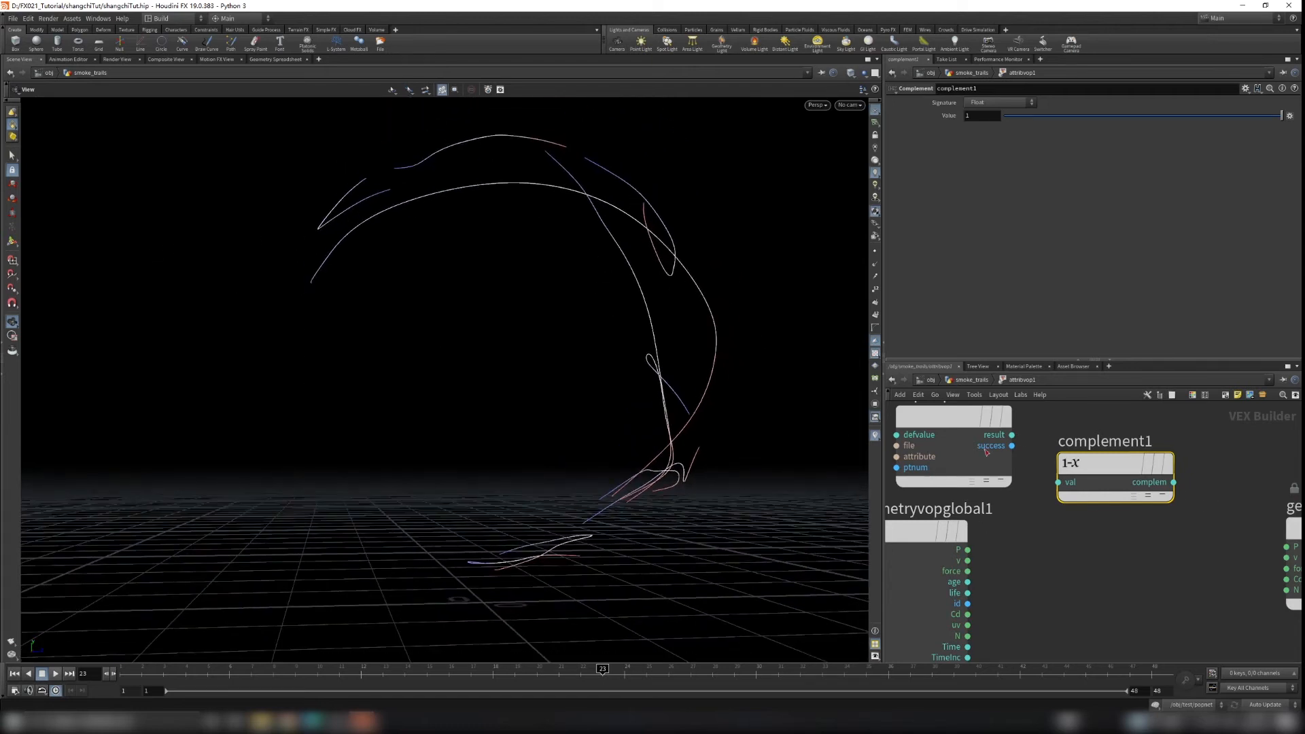
{"action": "left_click_drag", "start_coordinate": [1015, 436], "coordinate": [1059, 482]}
{"action": "scroll", "coordinate": [1084, 589], "scroll_direction": "down", "scroll_amount": 4}
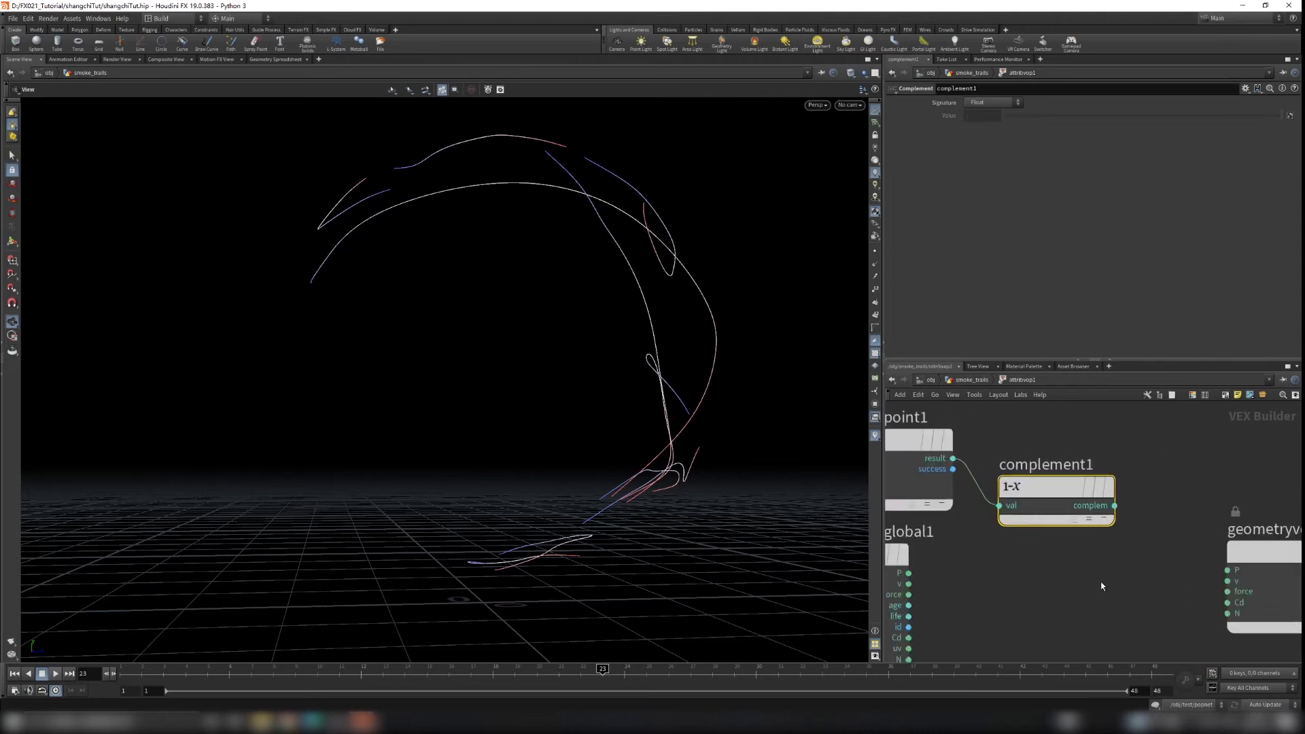
Step: Add a Bind Export node named curveu and connect the Complement node's output to its input
{"action": "scroll", "coordinate": [1135, 539], "scroll_direction": "up", "scroll_amount": 2}
{"action": "key", "text": "Tab"}
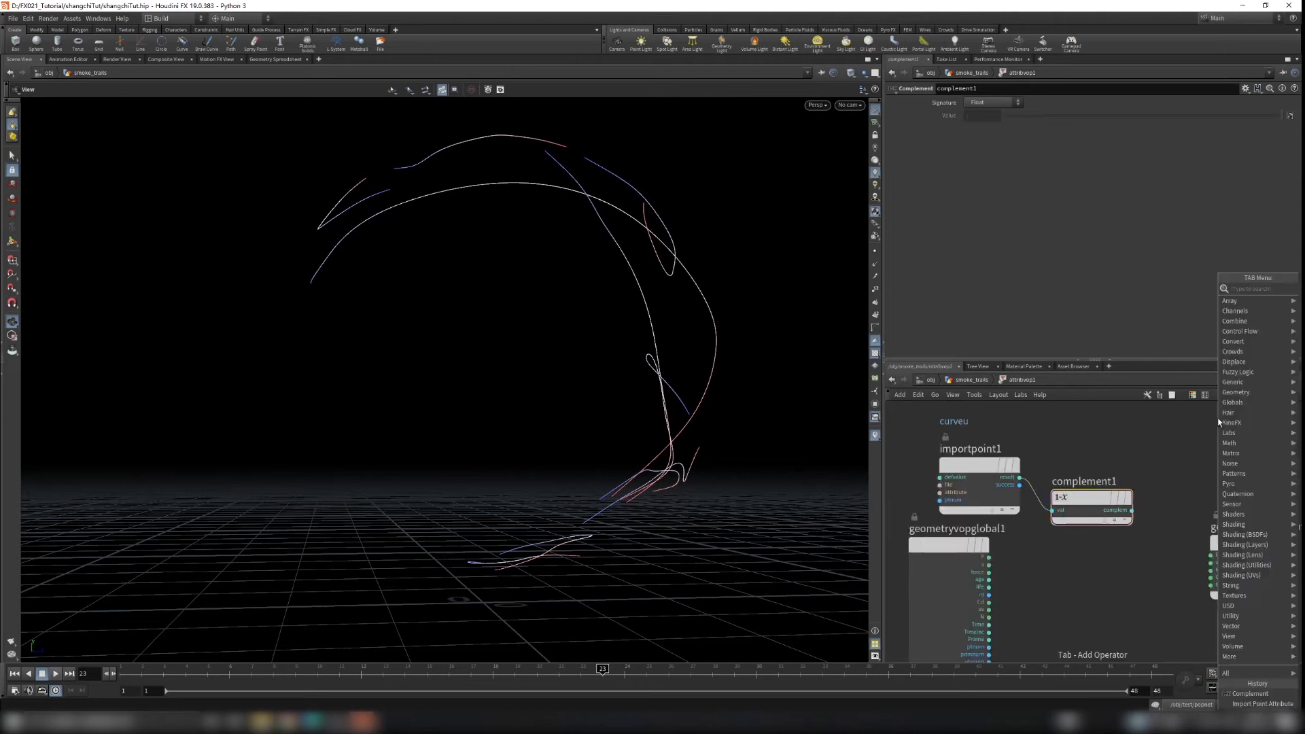
{"action": "type", "text": "binde"}
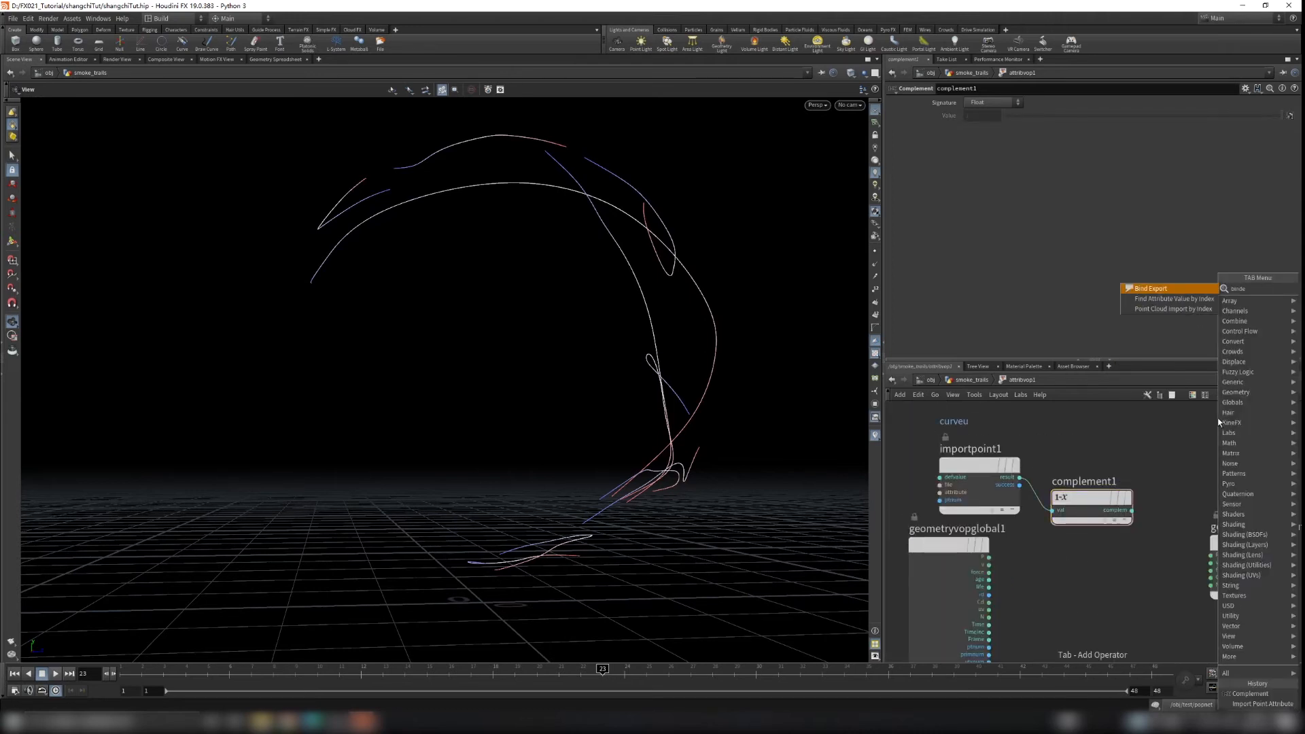
{"action": "key", "text": "Return"}
{"action": "left_click", "coordinate": [1241, 427]}
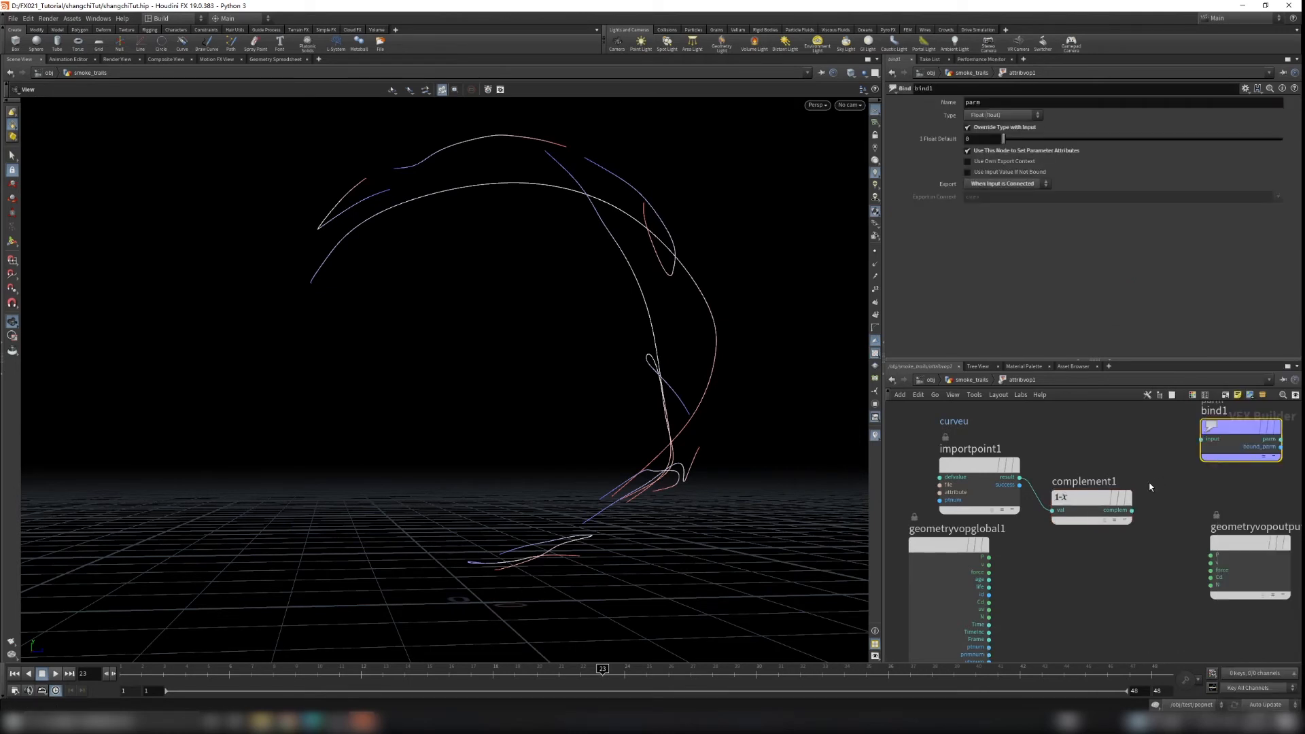
{"action": "left_click_drag", "start_coordinate": [1104, 548], "coordinate": [1175, 477]}
{"action": "left_click_drag", "start_coordinate": [994, 102], "coordinate": [750, 157]}
{"action": "type", "text": "curveu"}
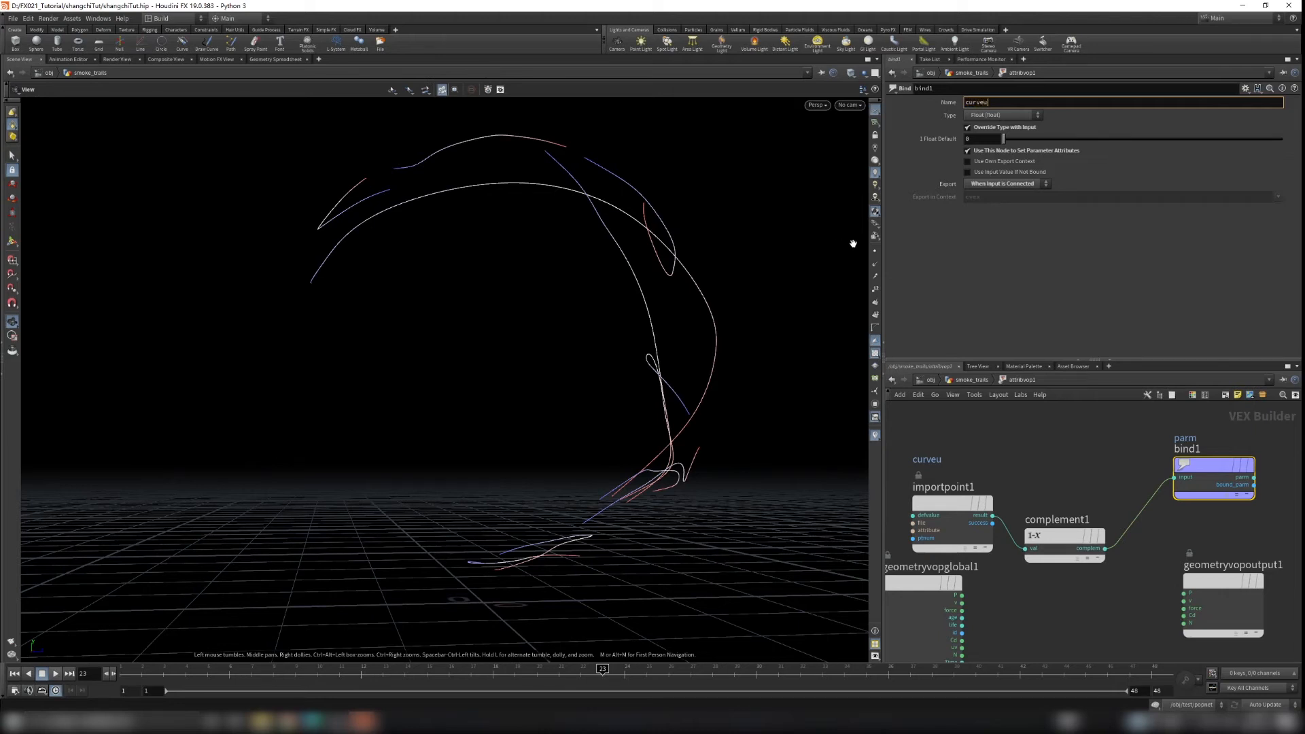
{"action": "left_click", "coordinate": [1068, 474]}
{"action": "left_click_drag", "start_coordinate": [1076, 542], "coordinate": [1074, 531]}
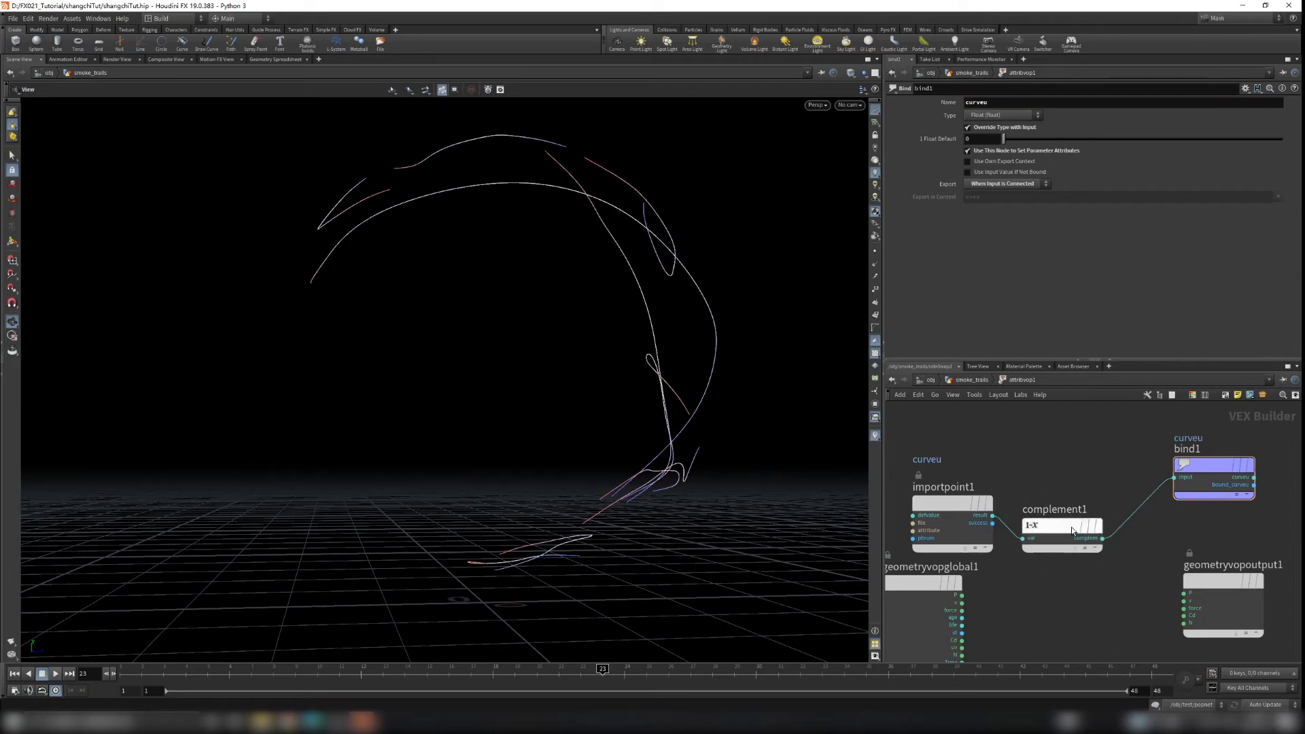
Step: Return to the smoke_trails network and compare the curve visualization at resample1 and attribvop1
{"action": "left_click", "coordinate": [971, 379]}
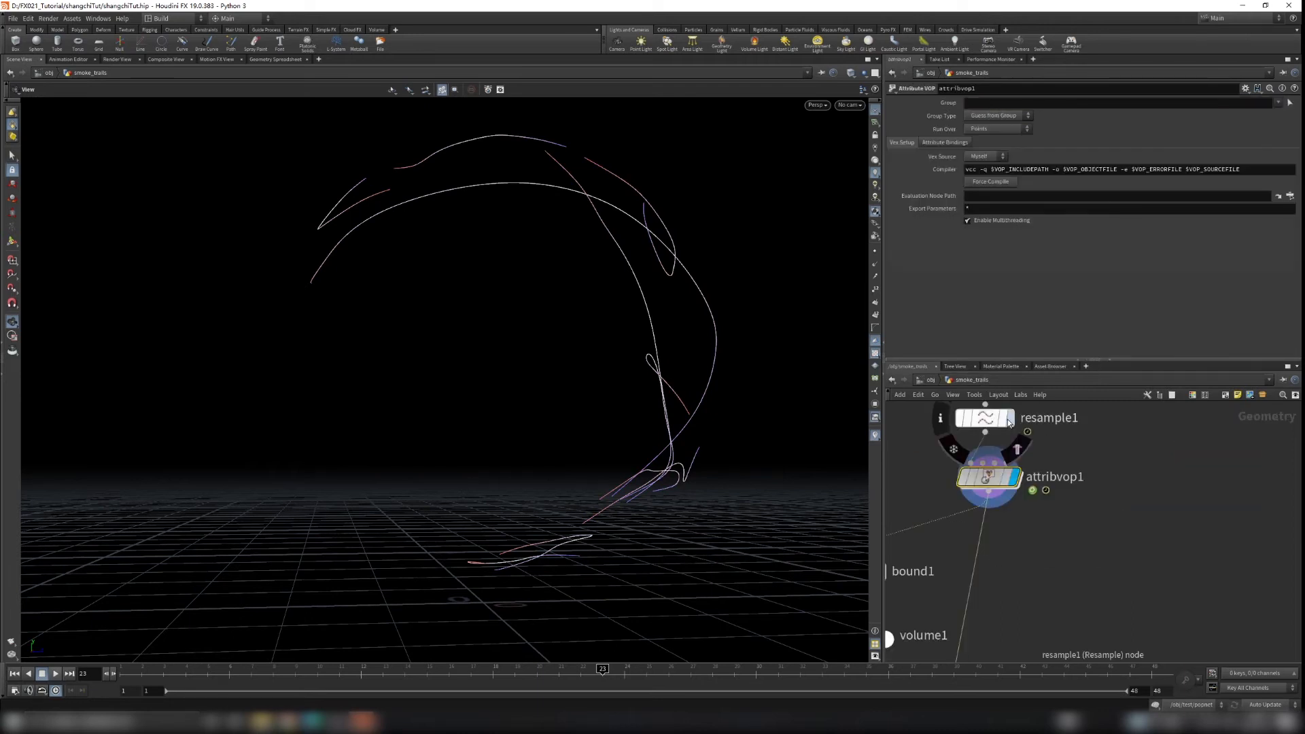
{"action": "left_click", "coordinate": [986, 420]}
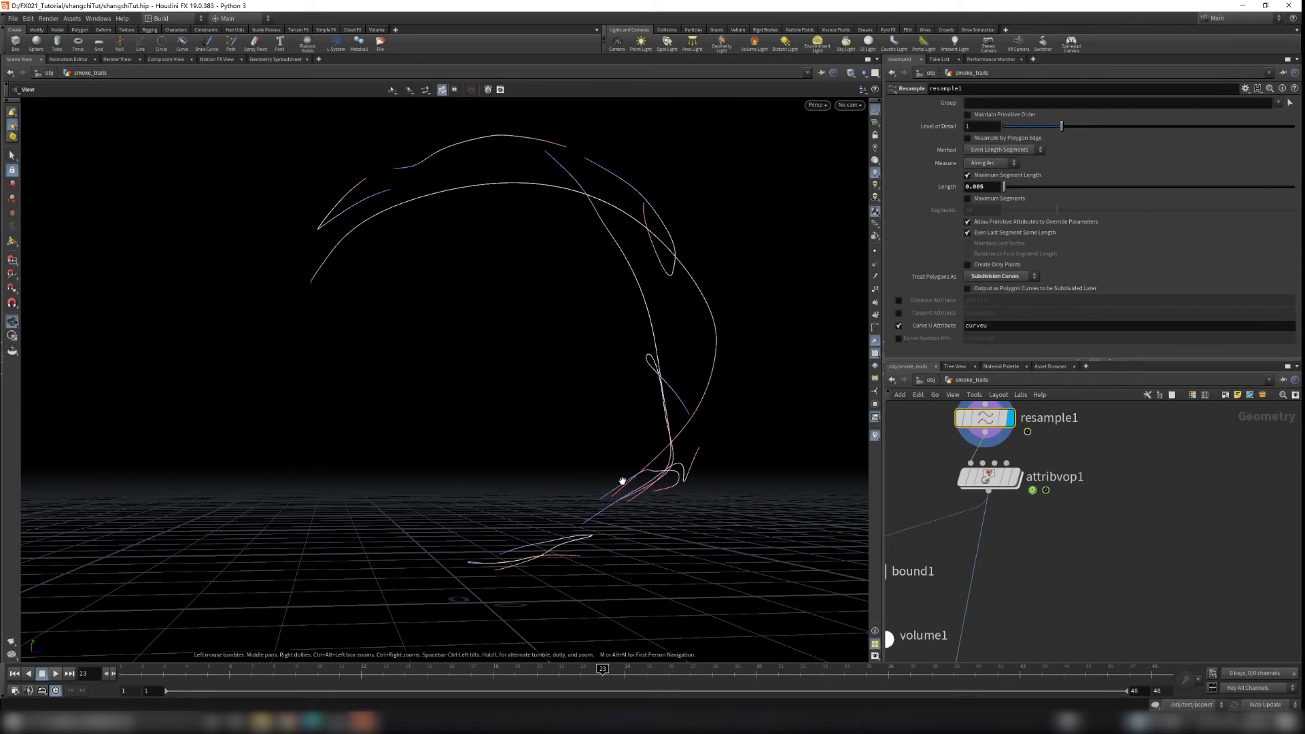
{"action": "left_click", "coordinate": [1009, 484]}
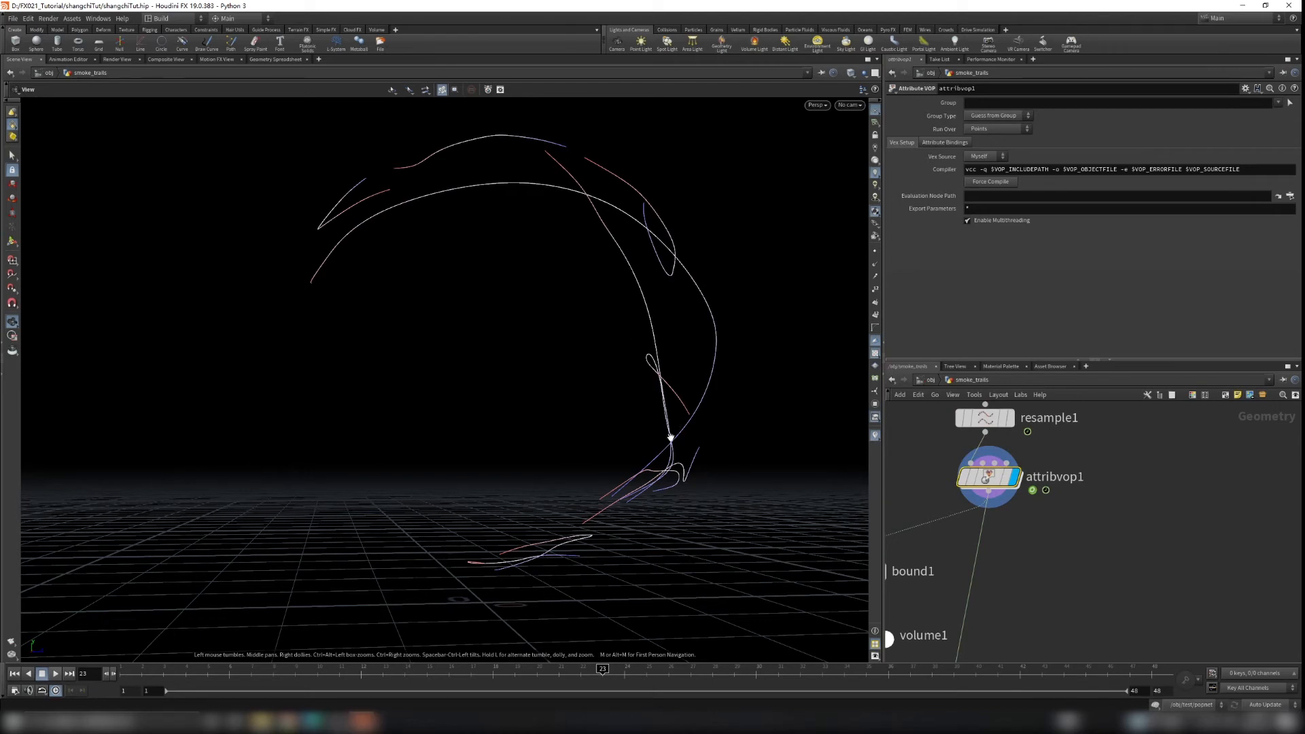
Step: Move the timeline to frame 24 at object level and display copytopoints1 inside rings_animated
{"action": "left_click", "coordinate": [934, 381]}
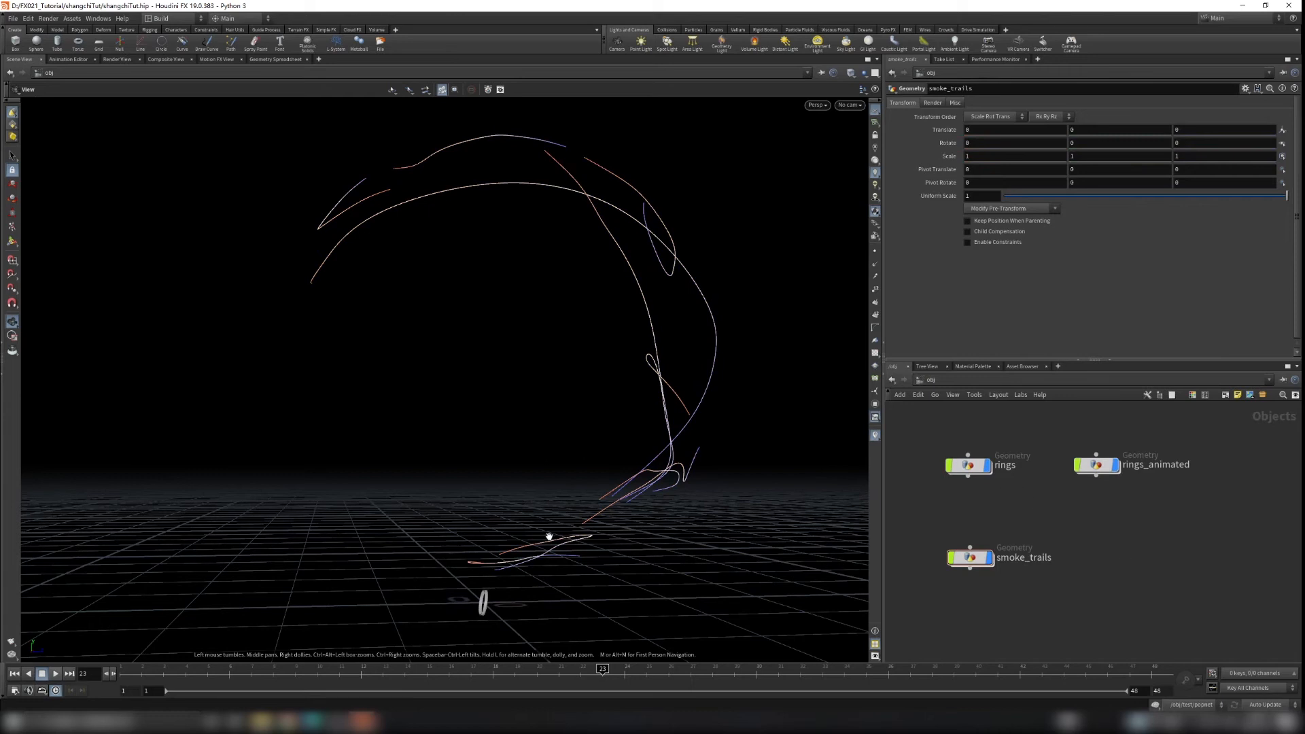
{"action": "scroll", "coordinate": [548, 533], "scroll_direction": "down", "scroll_amount": 2}
{"action": "left_click_drag", "start_coordinate": [387, 685], "coordinate": [624, 684]}
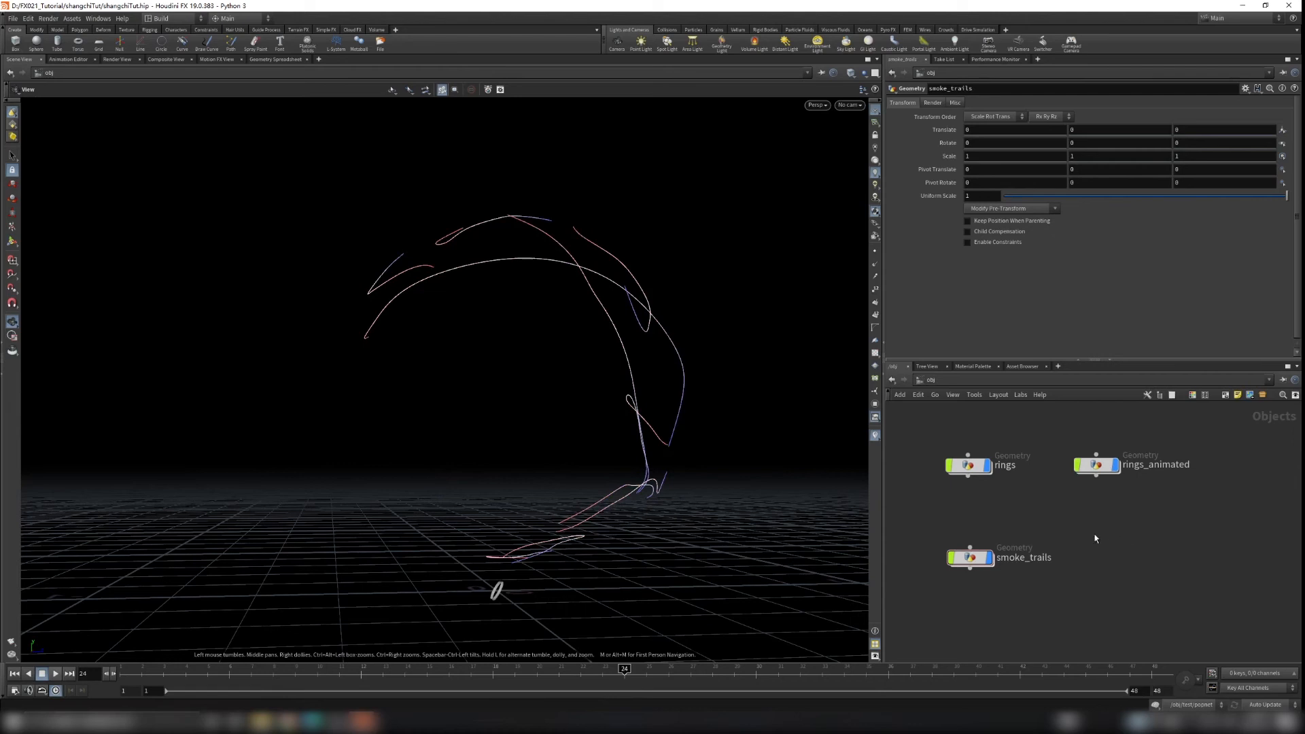
{"action": "scroll", "coordinate": [1009, 512], "scroll_direction": "up", "scroll_amount": 1}
{"action": "double_click", "coordinate": [1120, 458]}
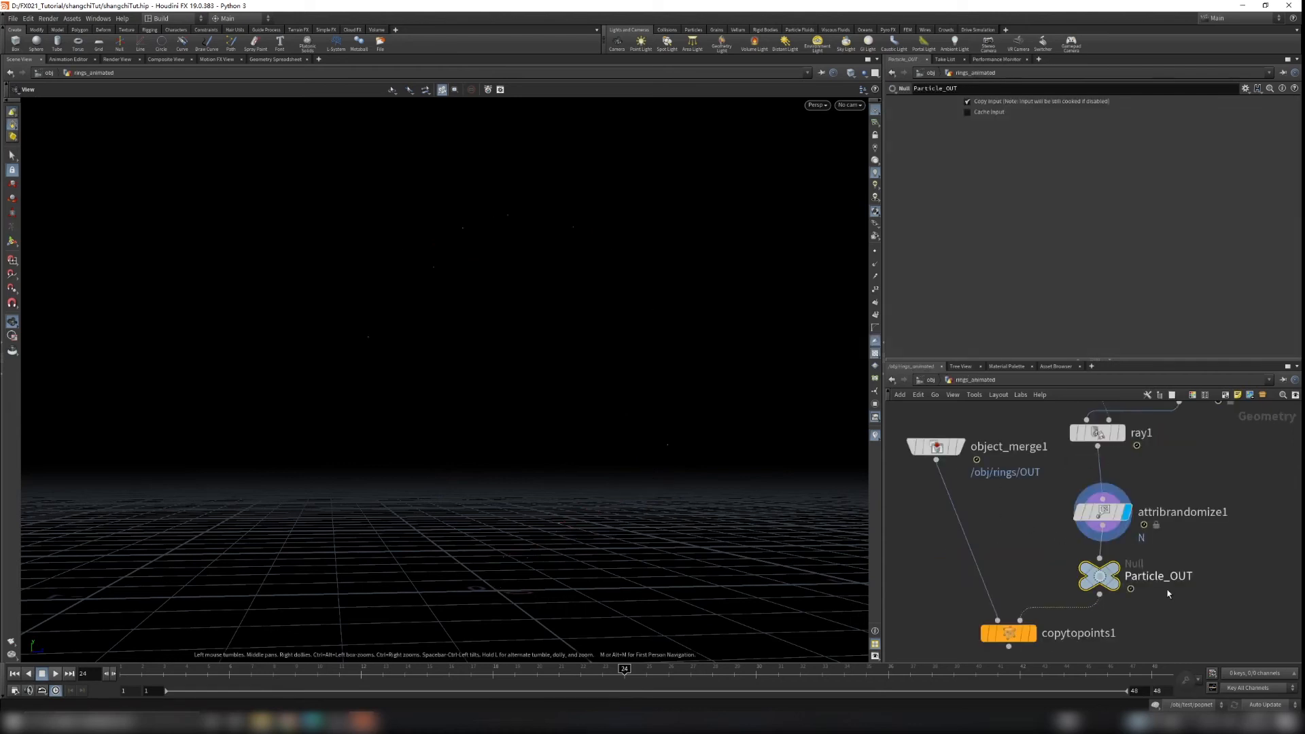
{"action": "middle_click_drag", "start_coordinate": [1065, 638], "coordinate": [1092, 532]}
{"action": "left_click", "coordinate": [1062, 529]}
{"action": "left_click_drag", "start_coordinate": [1138, 577], "coordinate": [1023, 528]}
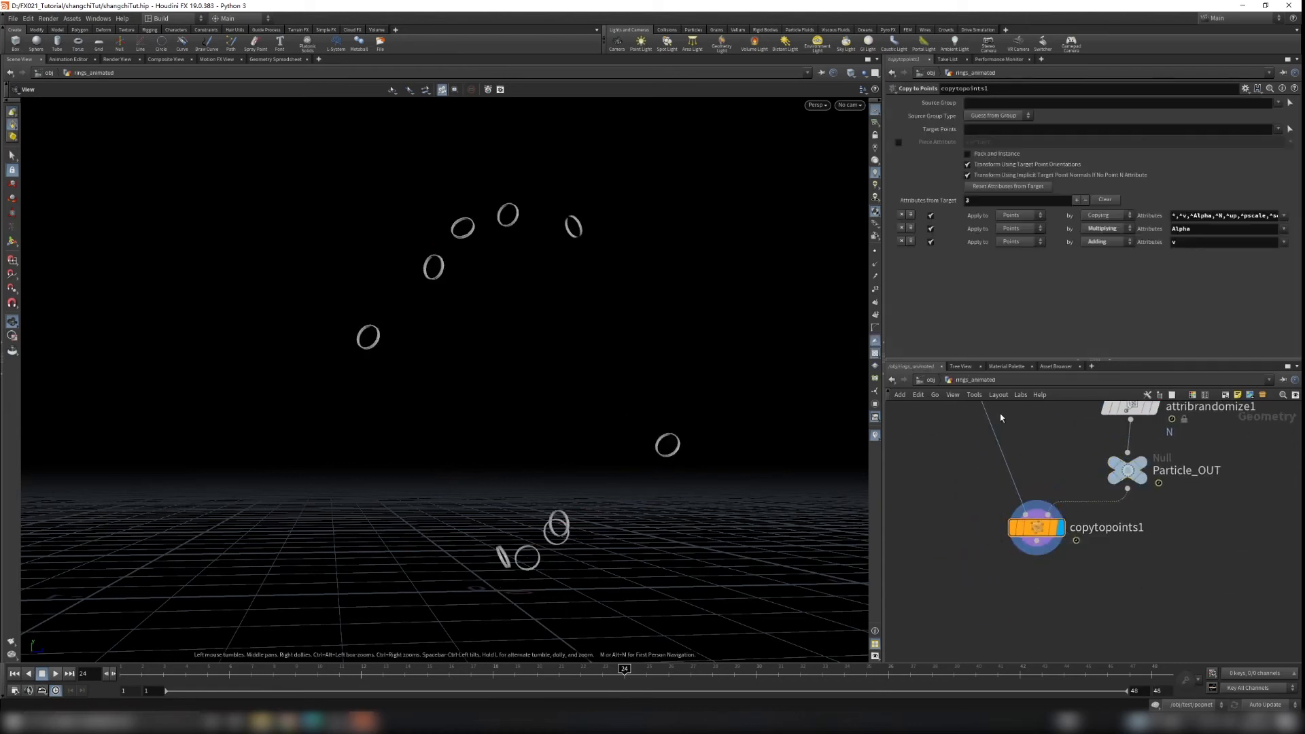
Step: Go back to the object level, move to frame 29 and examine the rings together with their trails
{"action": "left_click", "coordinate": [930, 380]}
{"action": "scroll", "coordinate": [490, 384], "scroll_direction": "down", "scroll_amount": 1}
{"action": "left_click", "coordinate": [1028, 541]}
{"action": "scroll", "coordinate": [524, 315], "scroll_direction": "up", "scroll_amount": 3}
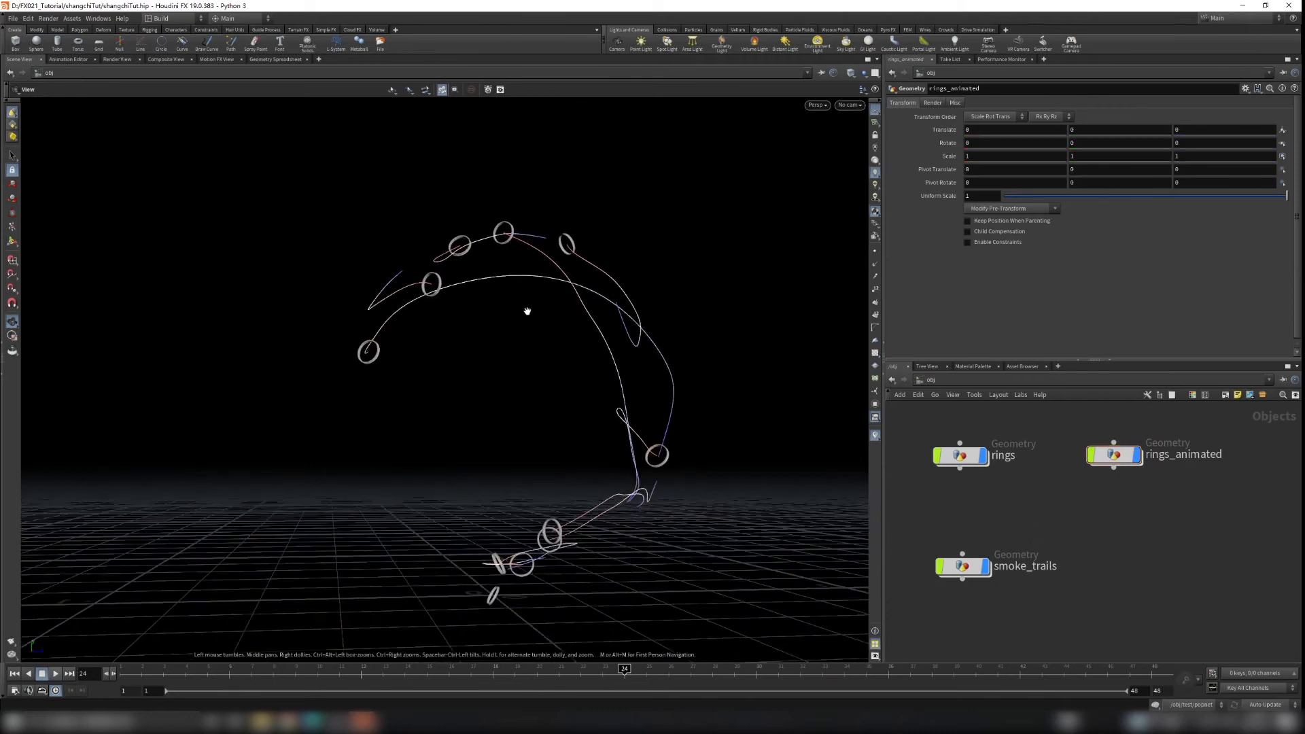
{"action": "left_click_drag", "start_coordinate": [624, 680], "coordinate": [734, 671]}
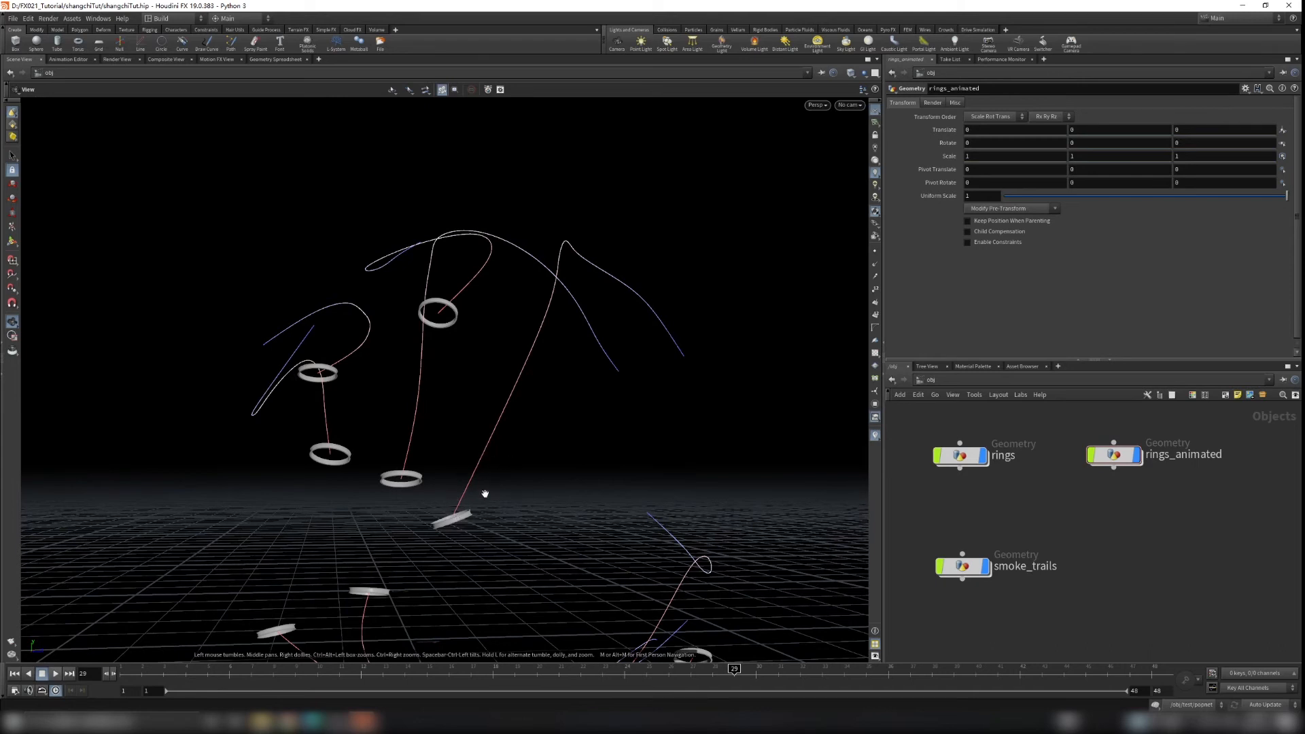
{"action": "left_click_drag", "start_coordinate": [694, 361], "coordinate": [543, 340]}
{"action": "scroll", "coordinate": [1094, 501], "scroll_direction": "up", "scroll_amount": 3}
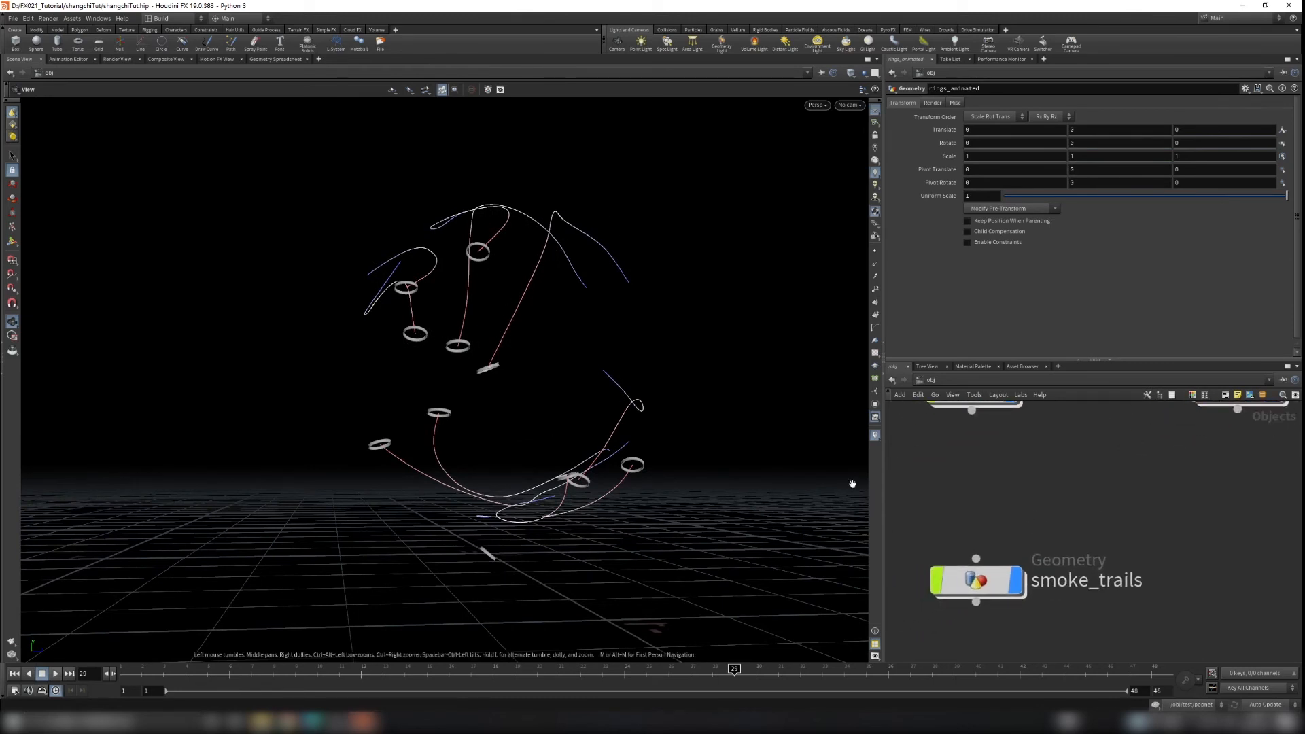
Step: Open attribvop1's network inside smoke_trails and add a Ramp Parameter node
{"action": "double_click", "coordinate": [976, 578]}
{"action": "mouse_move", "coordinate": [989, 479]}
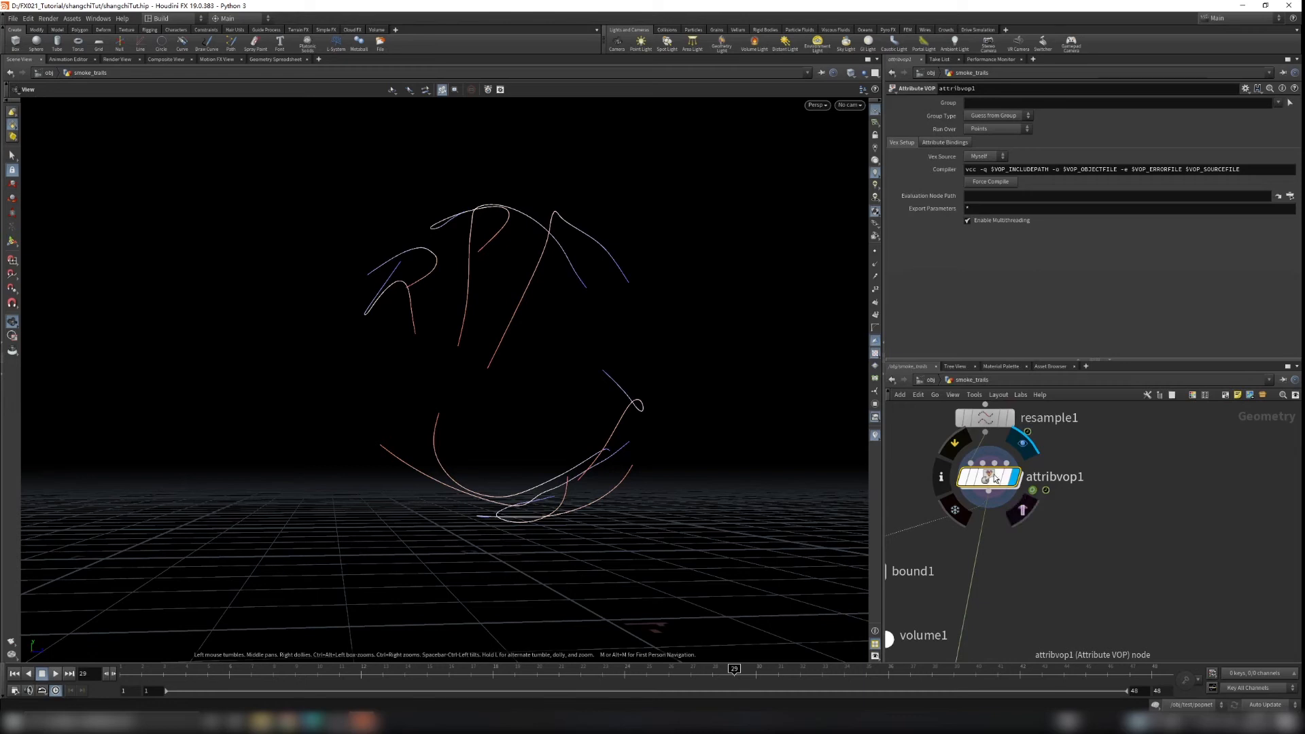
{"action": "double_click", "coordinate": [989, 479]}
{"action": "key", "text": "Tab"}
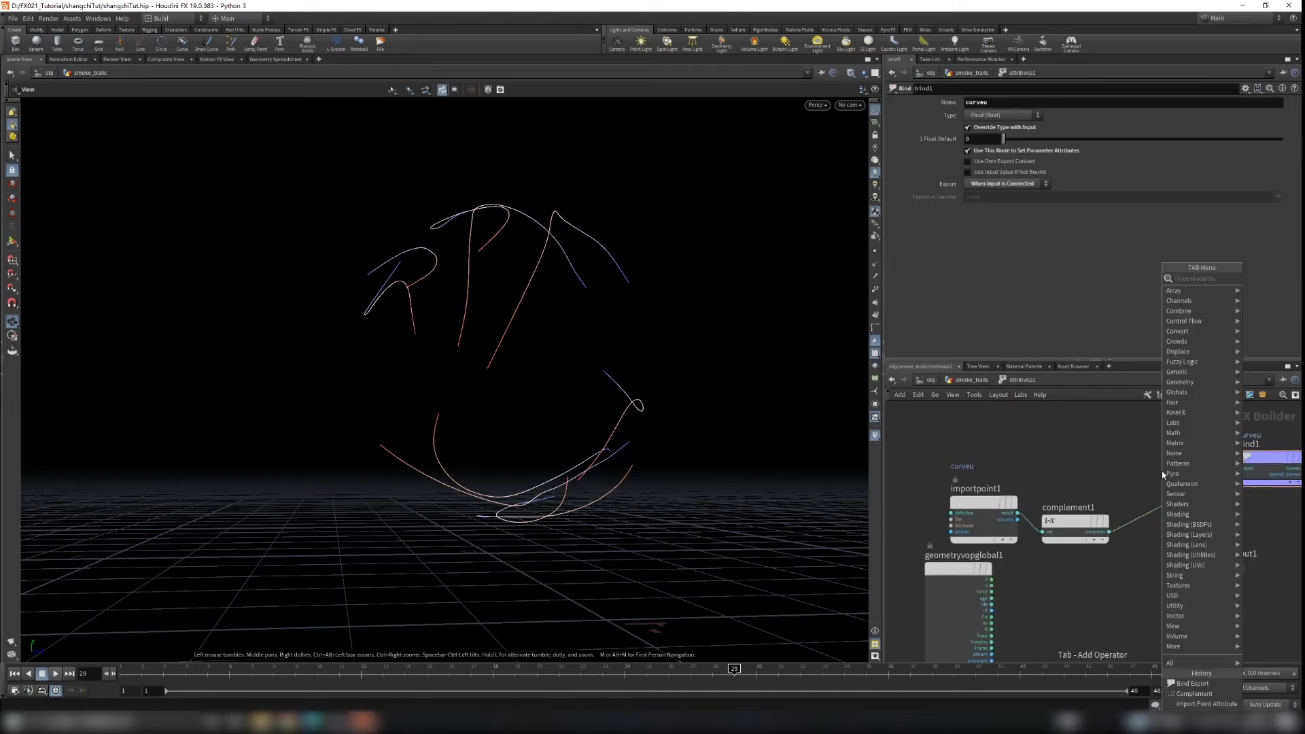
{"action": "type", "text": "ramp"}
{"action": "key", "text": "Down"}
{"action": "key", "text": "Down"}
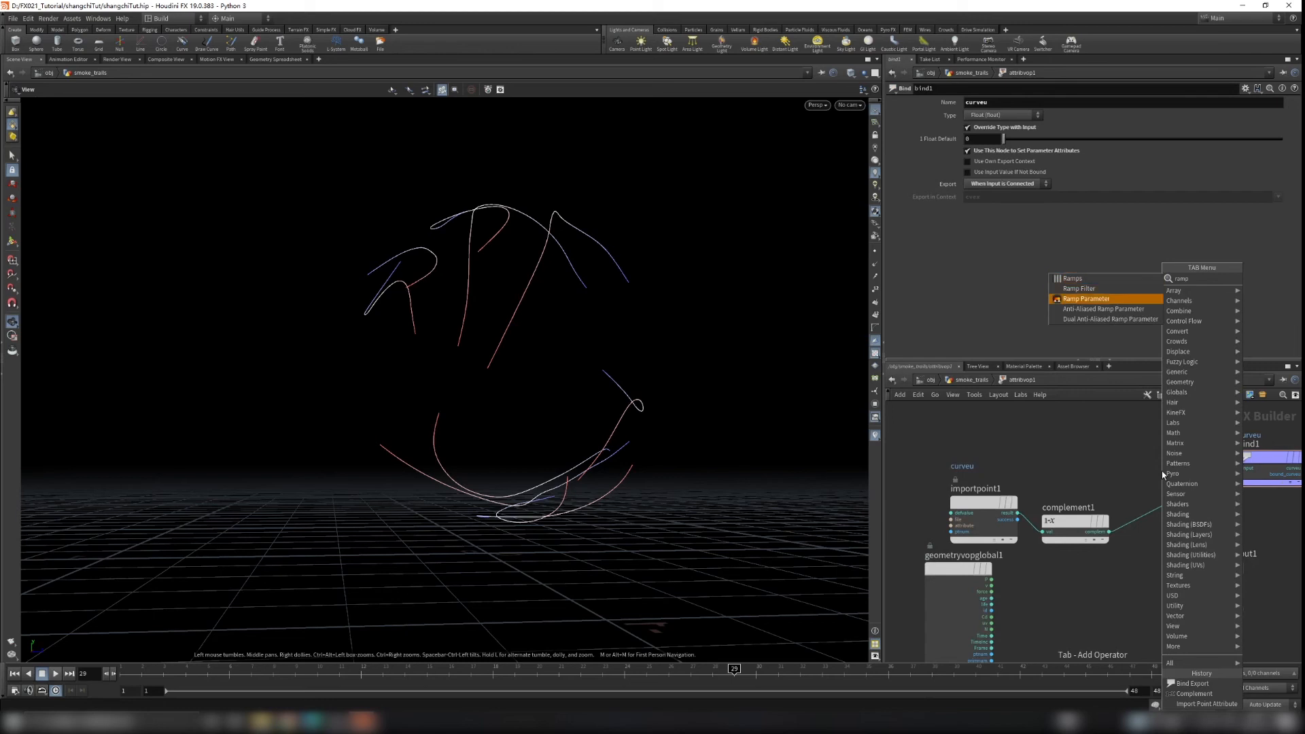
{"action": "key", "text": "Return"}
{"action": "left_click", "coordinate": [1127, 441]}
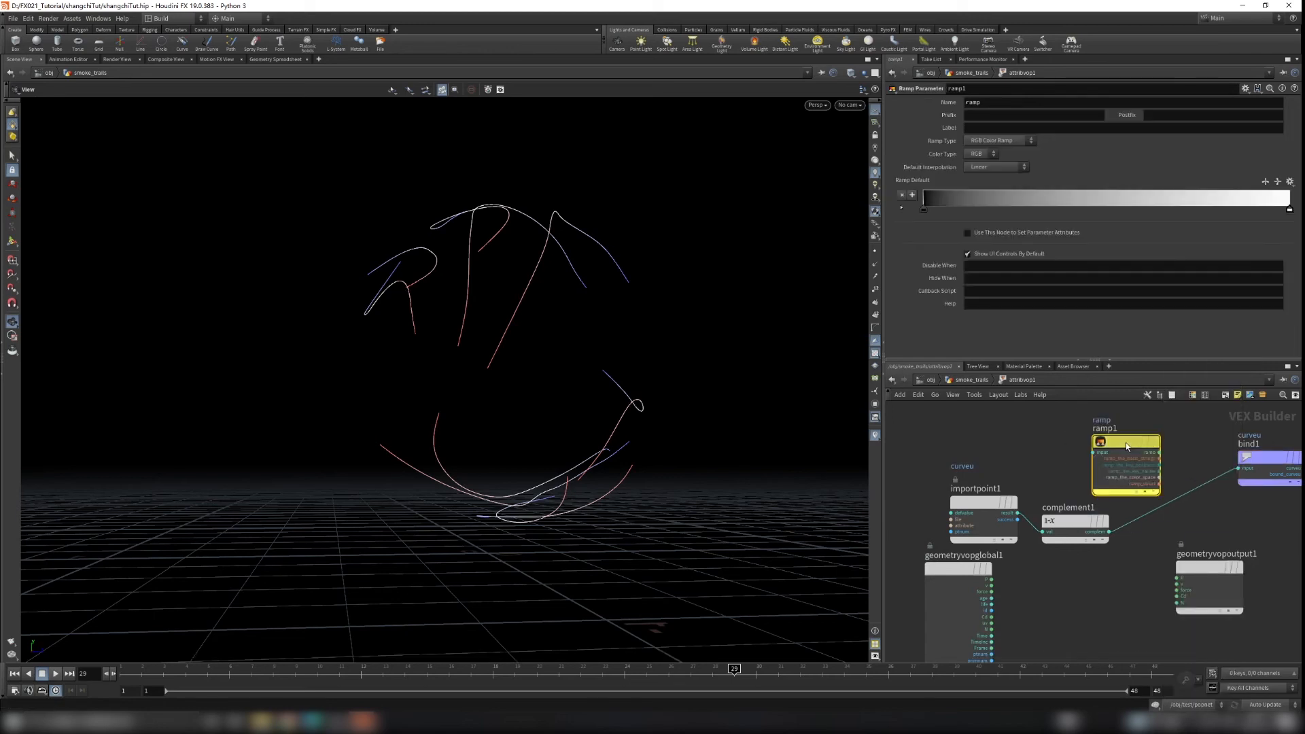
Step: Wire the ramp between complement1 and the curveu bind node, and set its ramp type to Spline Ramp (float)
{"action": "left_click_drag", "start_coordinate": [1129, 448], "coordinate": [1109, 532]}
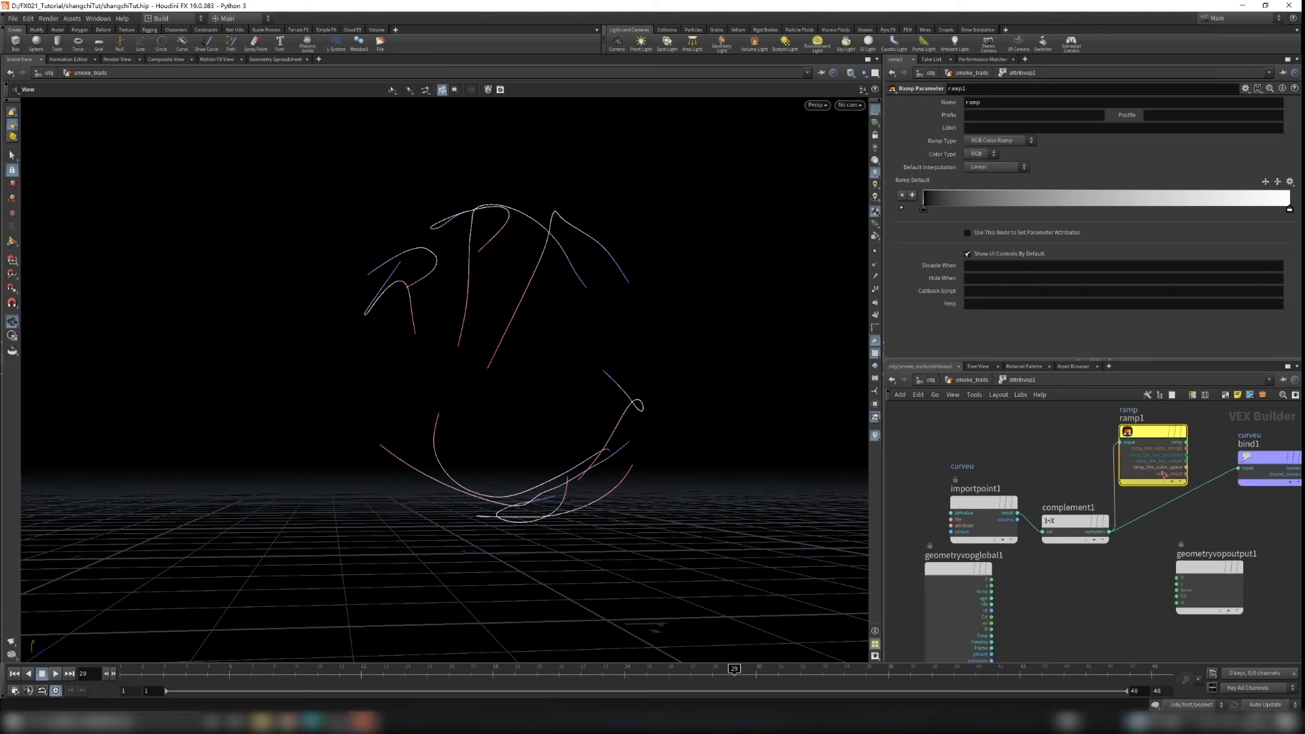
{"action": "left_click_drag", "start_coordinate": [1187, 443], "coordinate": [1169, 474]}
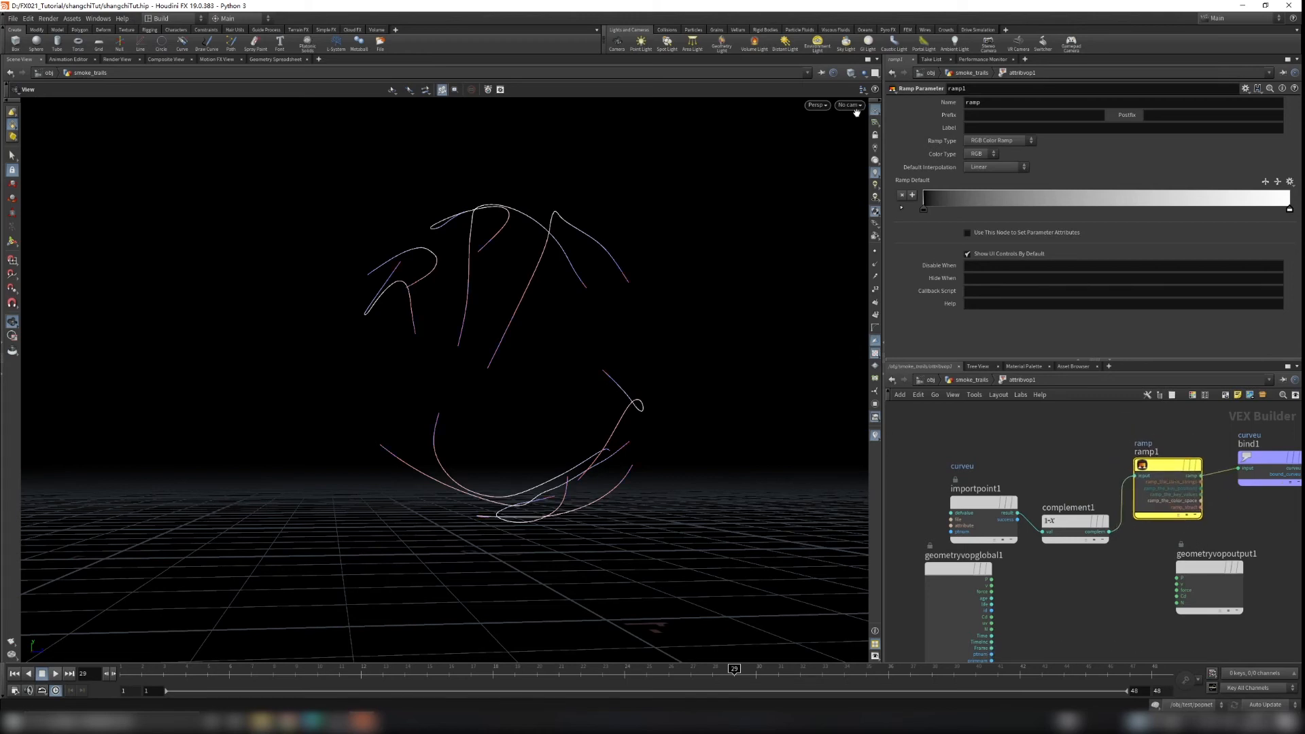
{"action": "left_click", "coordinate": [984, 141]}
{"action": "left_click", "coordinate": [993, 161]}
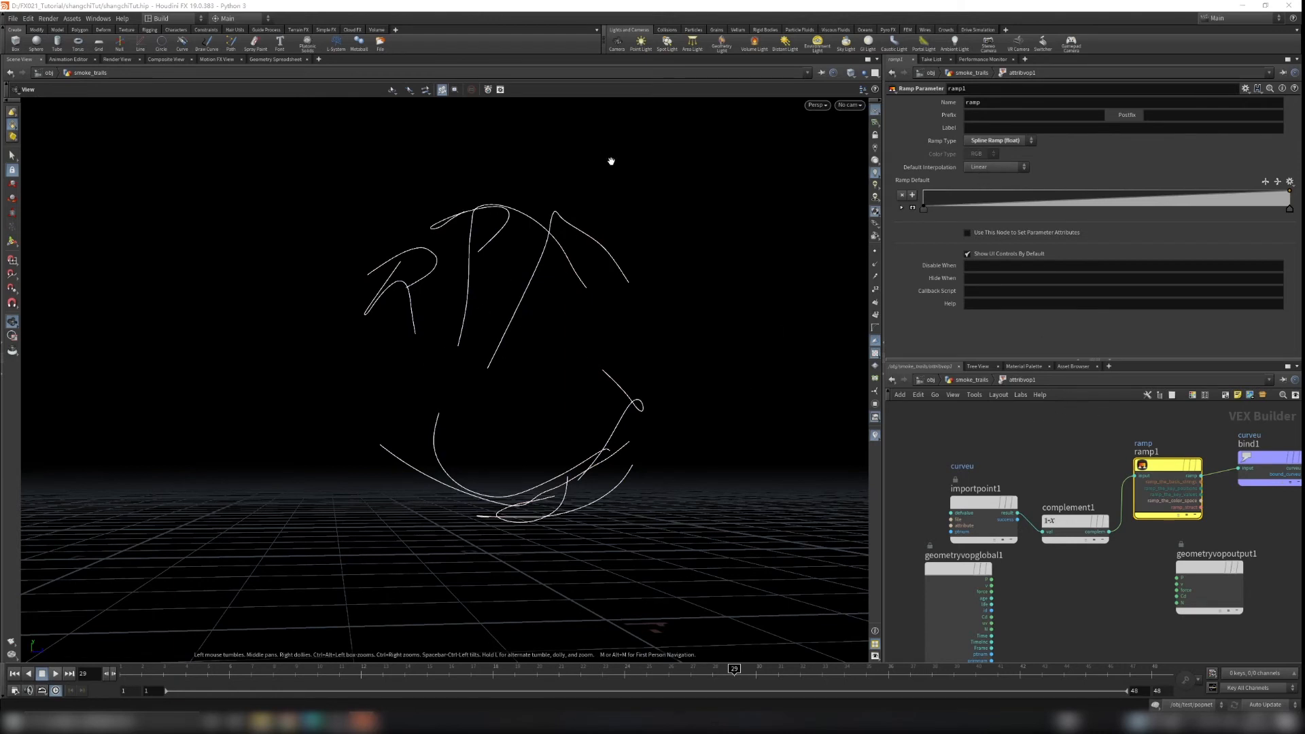
Step: On attribvop1's ramp, raise the end point to value 1 and add points near position 0.88 with value 0.5 and position 0.26 with value 0.27
{"action": "left_click", "coordinate": [981, 383]}
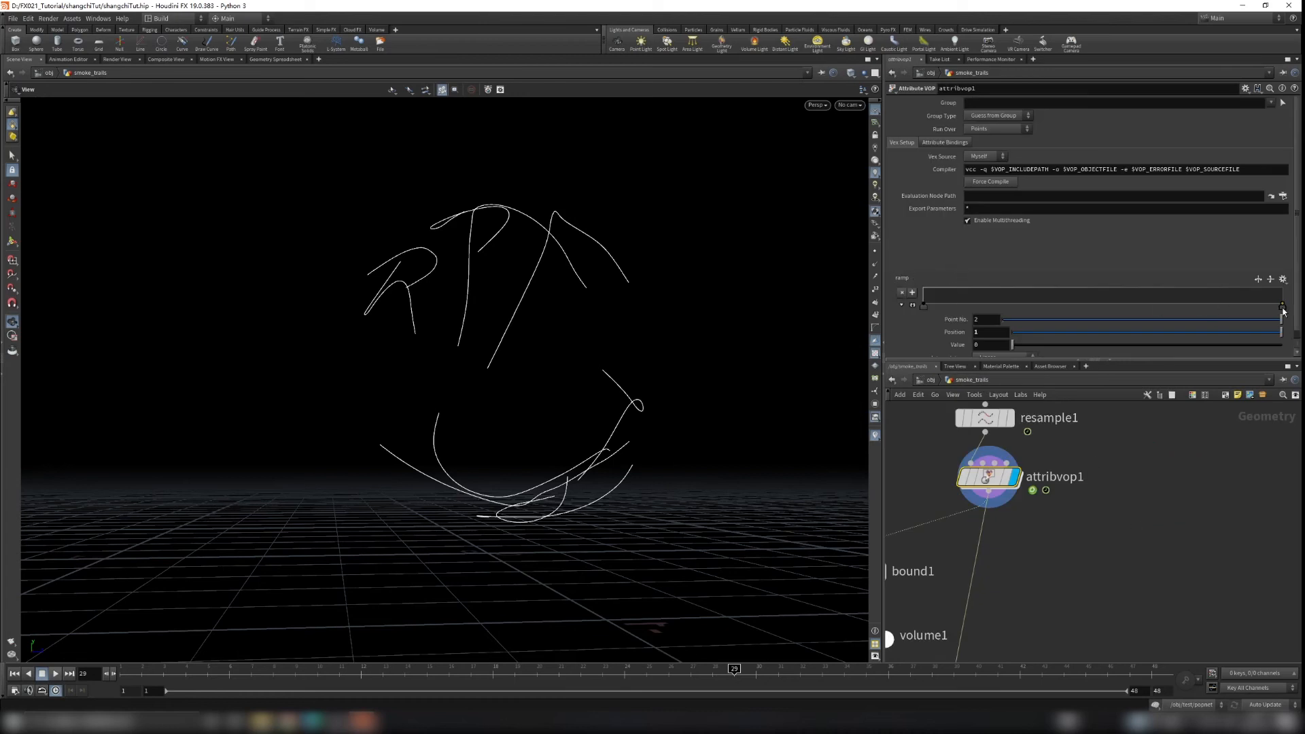
{"action": "left_click_drag", "start_coordinate": [1283, 307], "coordinate": [1283, 284]}
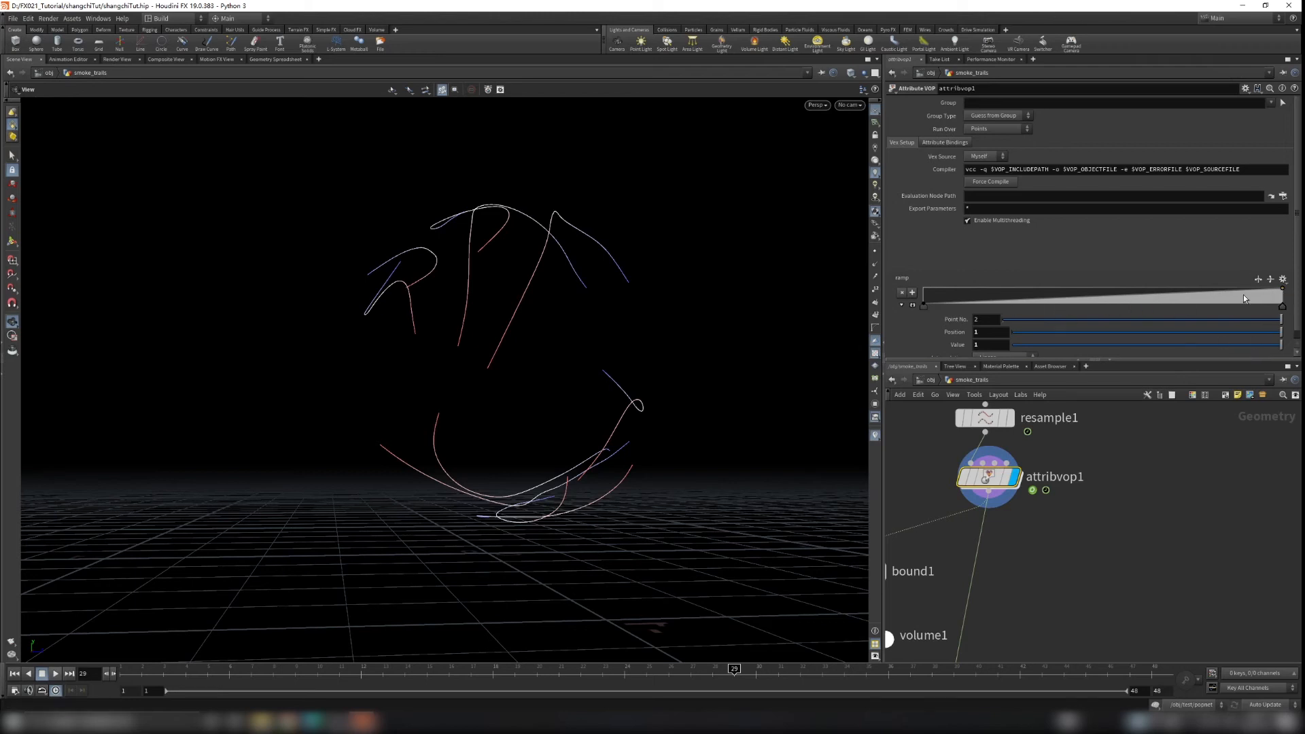
{"action": "mouse_move", "coordinate": [1283, 294]}
{"action": "left_mouse_down"}
{"action": "mouse_move", "coordinate": [1285, 306]}
{"action": "mouse_move", "coordinate": [1284, 284]}
{"action": "left_mouse_up"}
{"action": "left_click_drag", "start_coordinate": [1199, 294], "coordinate": [1239, 298]}
{"action": "scroll", "coordinate": [497, 341], "scroll_direction": "up", "scroll_amount": 5}
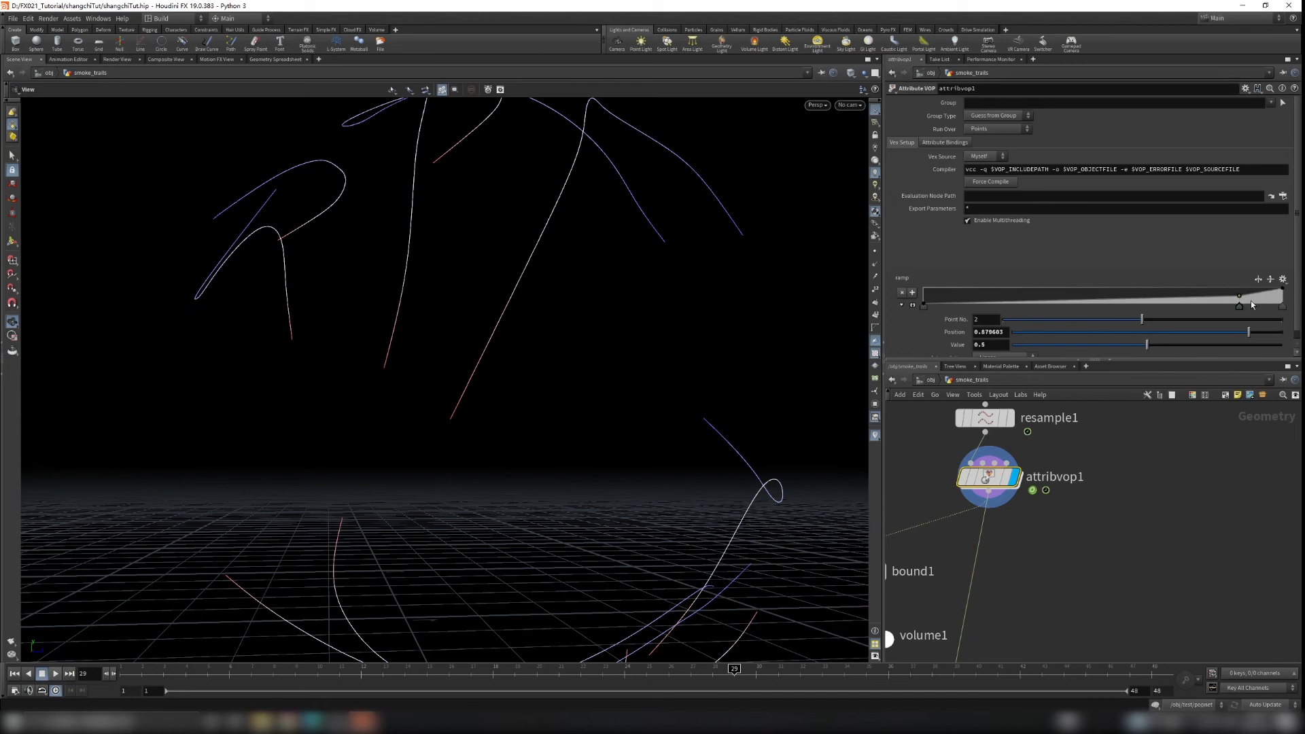
{"action": "left_click_drag", "start_coordinate": [923, 306], "coordinate": [1016, 303]}
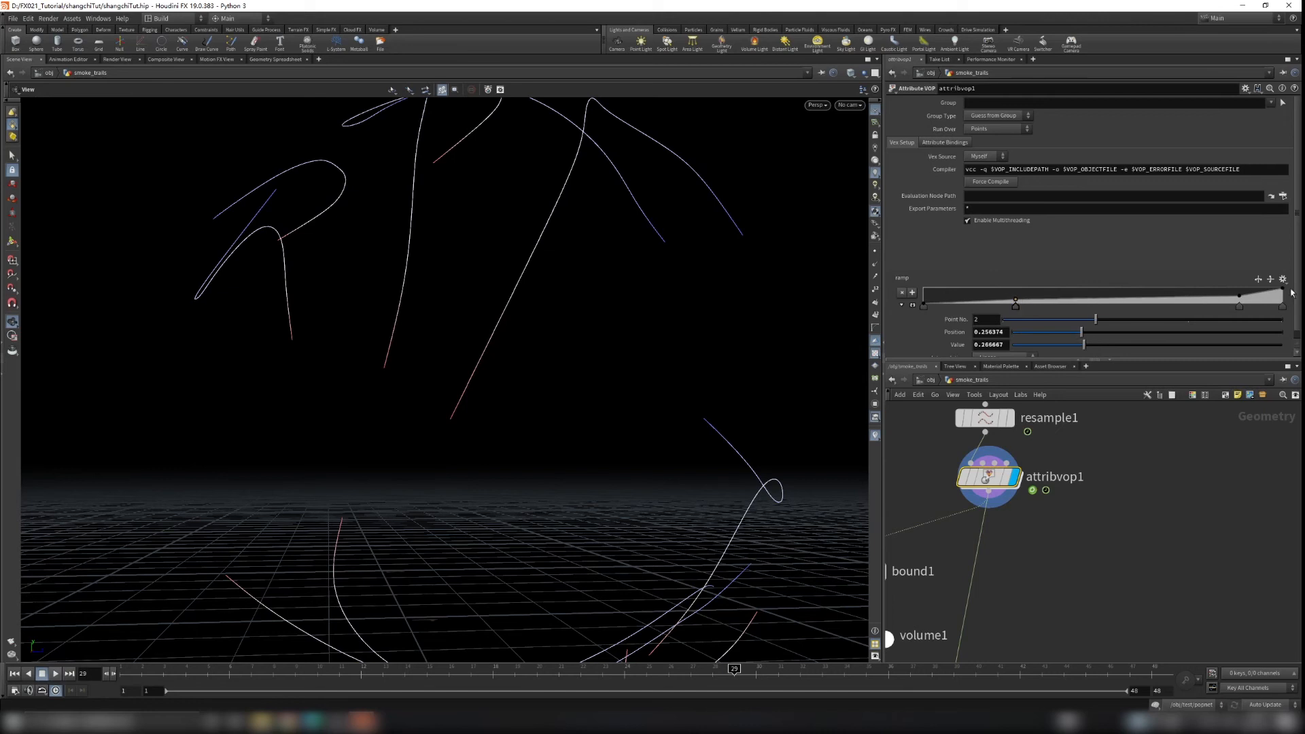
Step: Refine attribvop1's ramp curve by adjusting its control points along the slope and near the start
{"action": "left_click", "coordinate": [1282, 279]}
{"action": "left_click", "coordinate": [1264, 325]}
{"action": "left_click_drag", "start_coordinate": [1210, 300], "coordinate": [1237, 302]}
{"action": "left_click_drag", "start_coordinate": [1121, 304], "coordinate": [1026, 303]}
{"action": "mouse_move", "coordinate": [922, 309]}
{"action": "left_mouse_down"}
{"action": "mouse_move", "coordinate": [965, 307]}
{"action": "mouse_move", "coordinate": [924, 309]}
{"action": "left_mouse_up"}
Step: Display volumerasterizeparticles1 and examine the thickness of the rasterized smoke trails
{"action": "scroll", "coordinate": [590, 388], "scroll_direction": "down", "scroll_amount": 6}
{"action": "left_click_drag", "start_coordinate": [585, 390], "coordinate": [555, 414]}
{"action": "scroll", "coordinate": [1126, 532], "scroll_direction": "down", "scroll_amount": 8}
{"action": "scroll", "coordinate": [1108, 537], "scroll_direction": "up", "scroll_amount": 8}
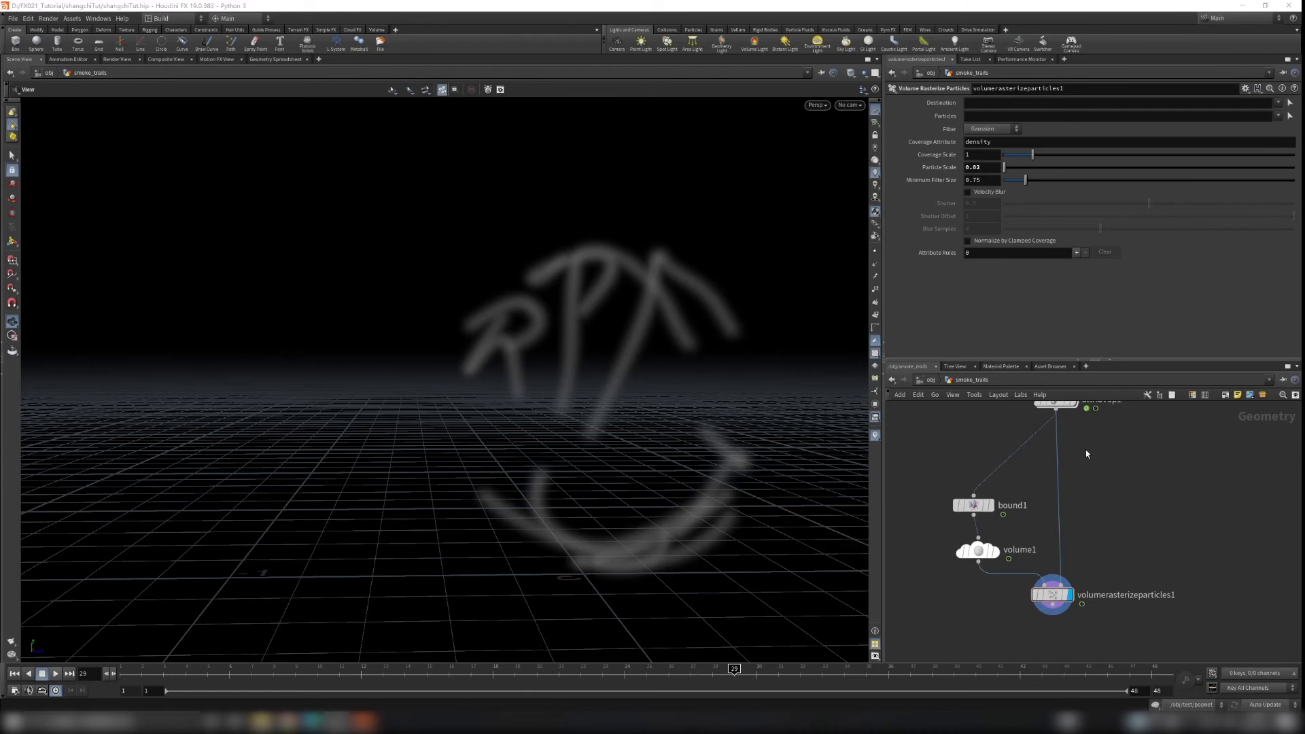
Step: Insert an Attribute Wrangle below attribvop1 on the rasterize branch and connect its output to bound1
{"action": "key", "text": "Tab"}
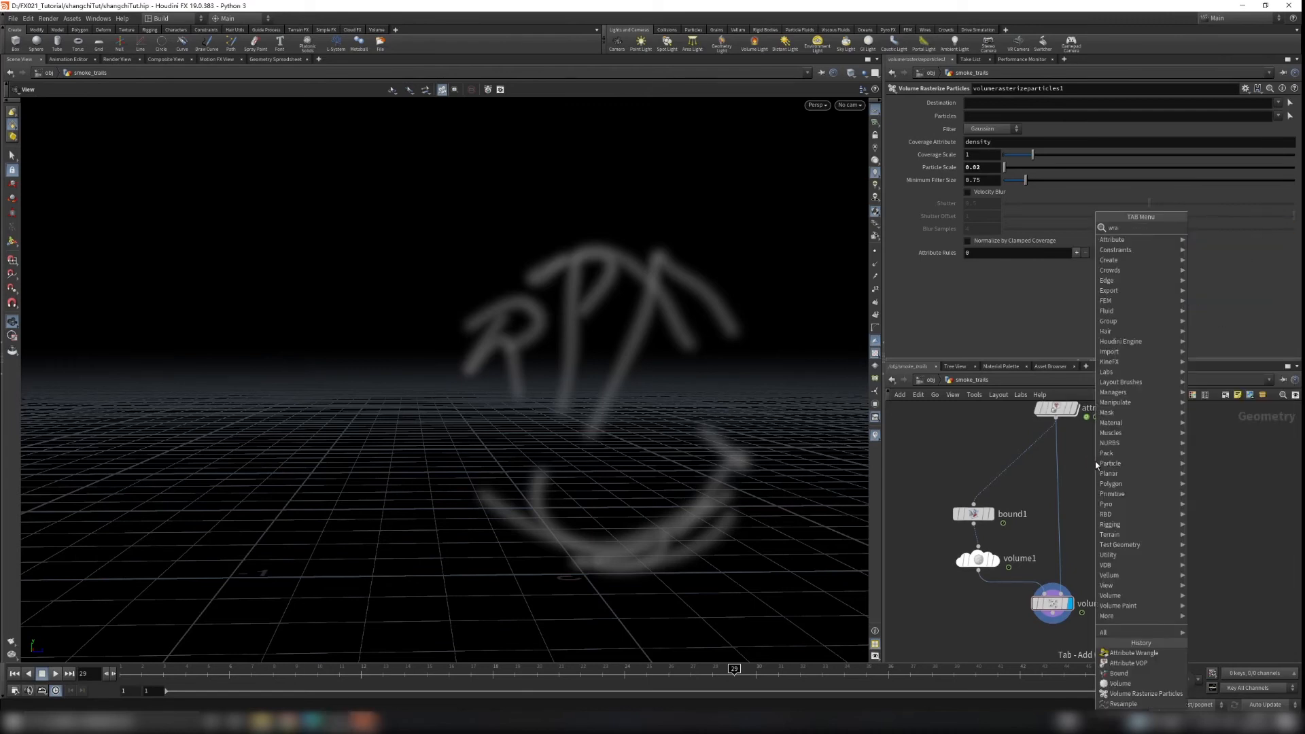
{"action": "type", "text": "wra"}
{"action": "key", "text": "Return"}
{"action": "left_click", "coordinate": [1062, 452]}
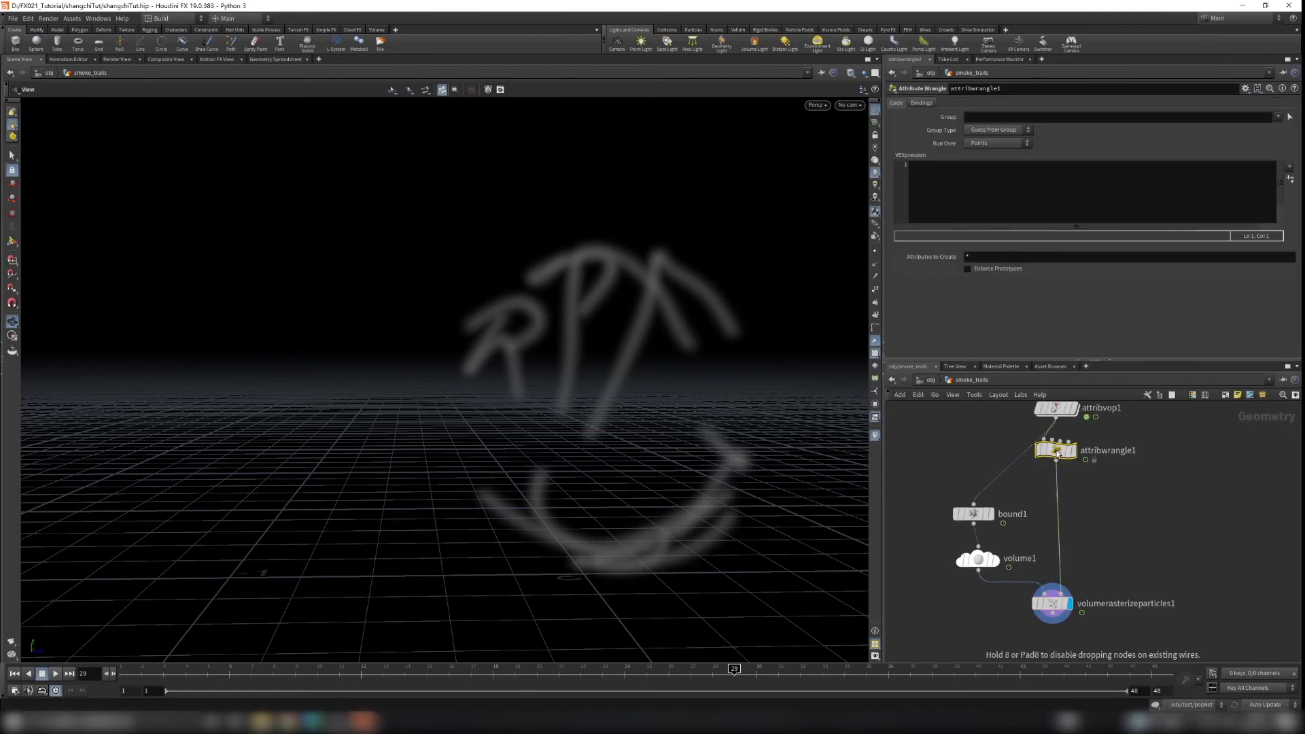
{"action": "left_click_drag", "start_coordinate": [1056, 461], "coordinate": [976, 504]}
Step: Inspect attribvop1's curveu point values in the Geometry Spreadsheet
{"action": "left_click", "coordinate": [1052, 603]}
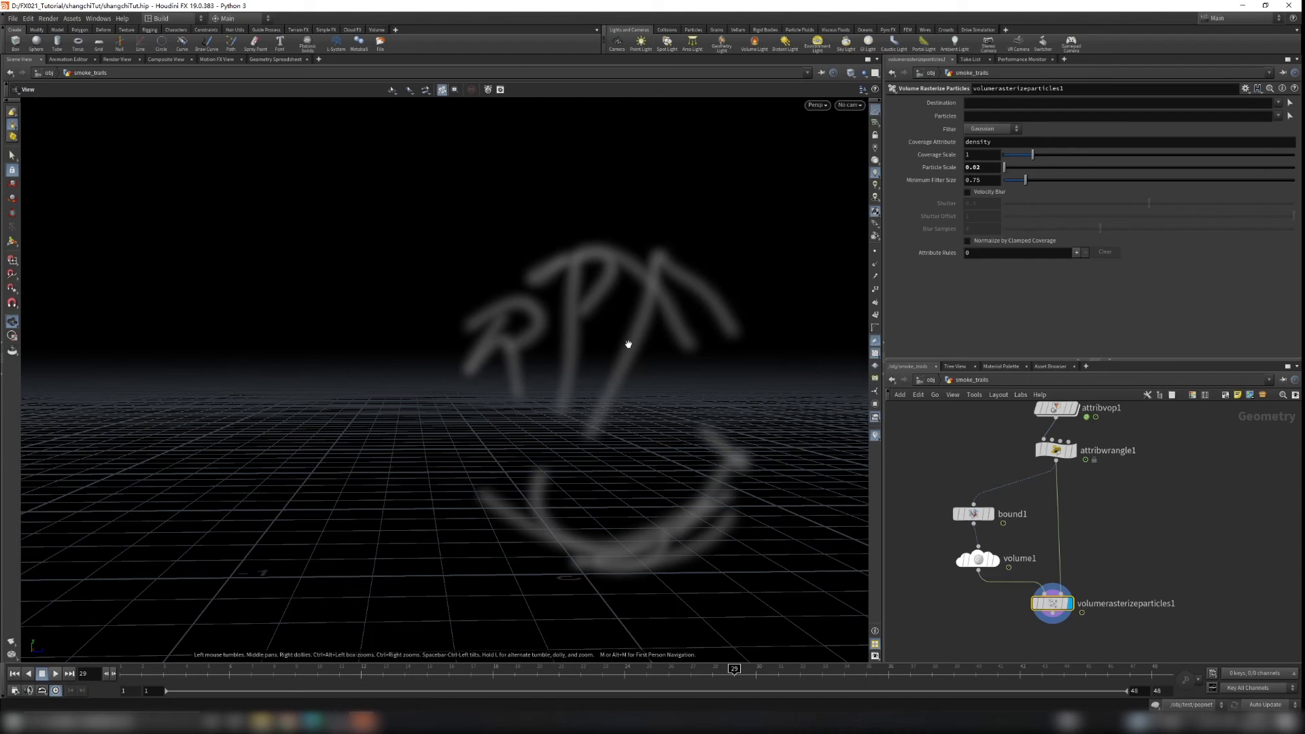
{"action": "left_click_drag", "start_coordinate": [669, 411], "coordinate": [603, 440]}
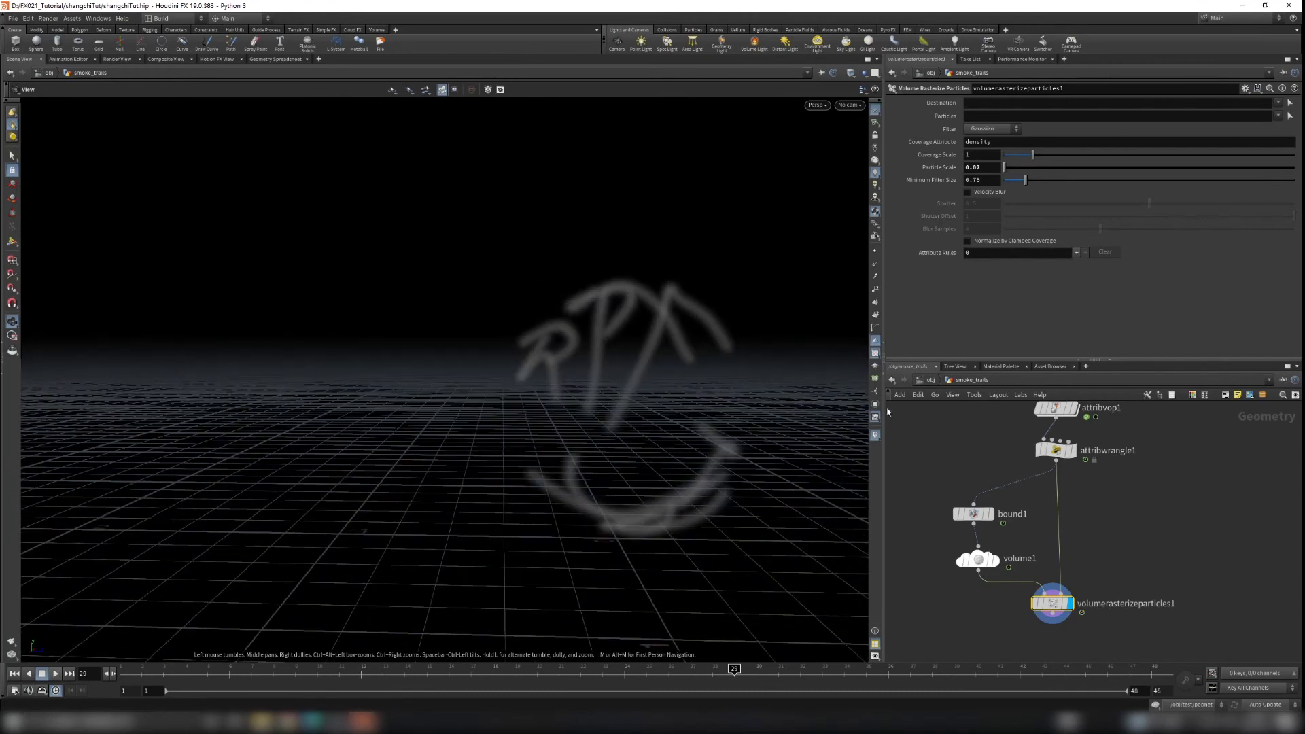
{"action": "scroll", "coordinate": [1092, 460], "scroll_direction": "up", "scroll_amount": 2}
{"action": "middle_click_drag", "start_coordinate": [1122, 421], "coordinate": [1131, 492]}
{"action": "left_click_drag", "start_coordinate": [991, 451], "coordinate": [1129, 485]}
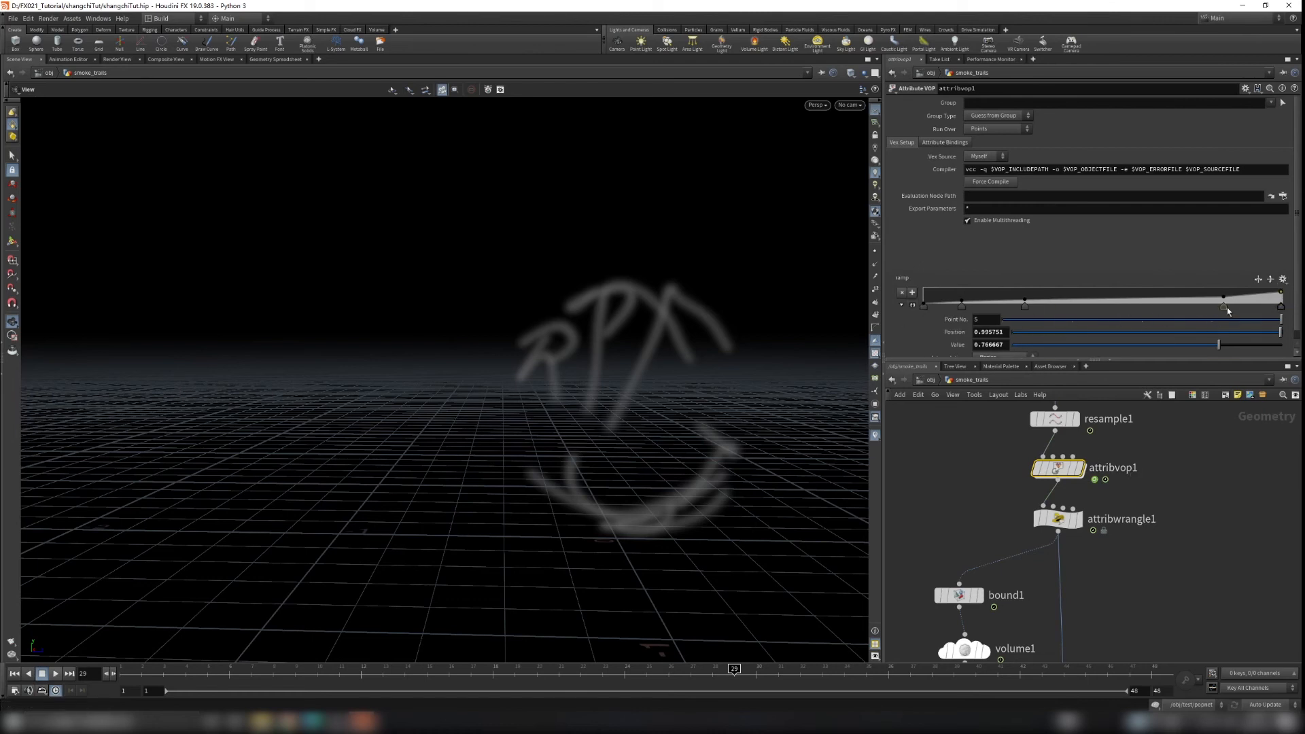
{"action": "left_click", "coordinate": [275, 59]}
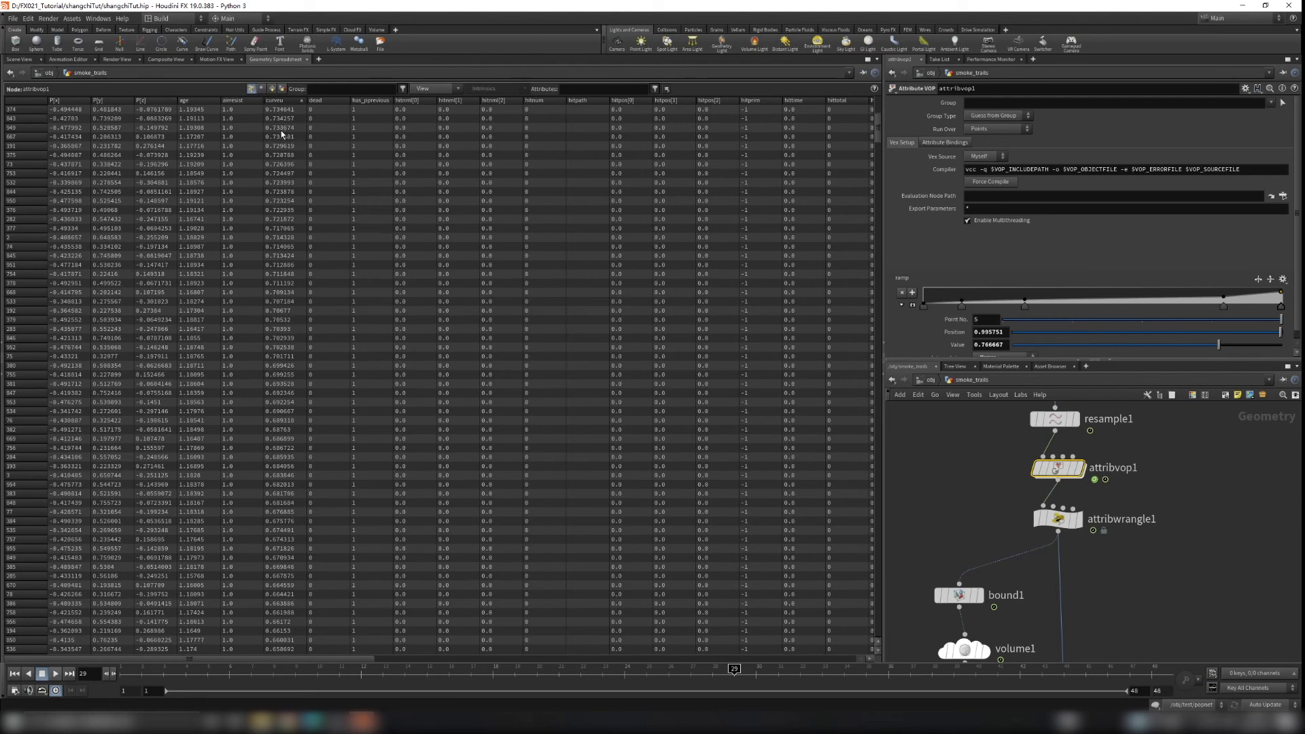
{"action": "scroll", "coordinate": [287, 119], "scroll_direction": "up", "scroll_amount": 4}
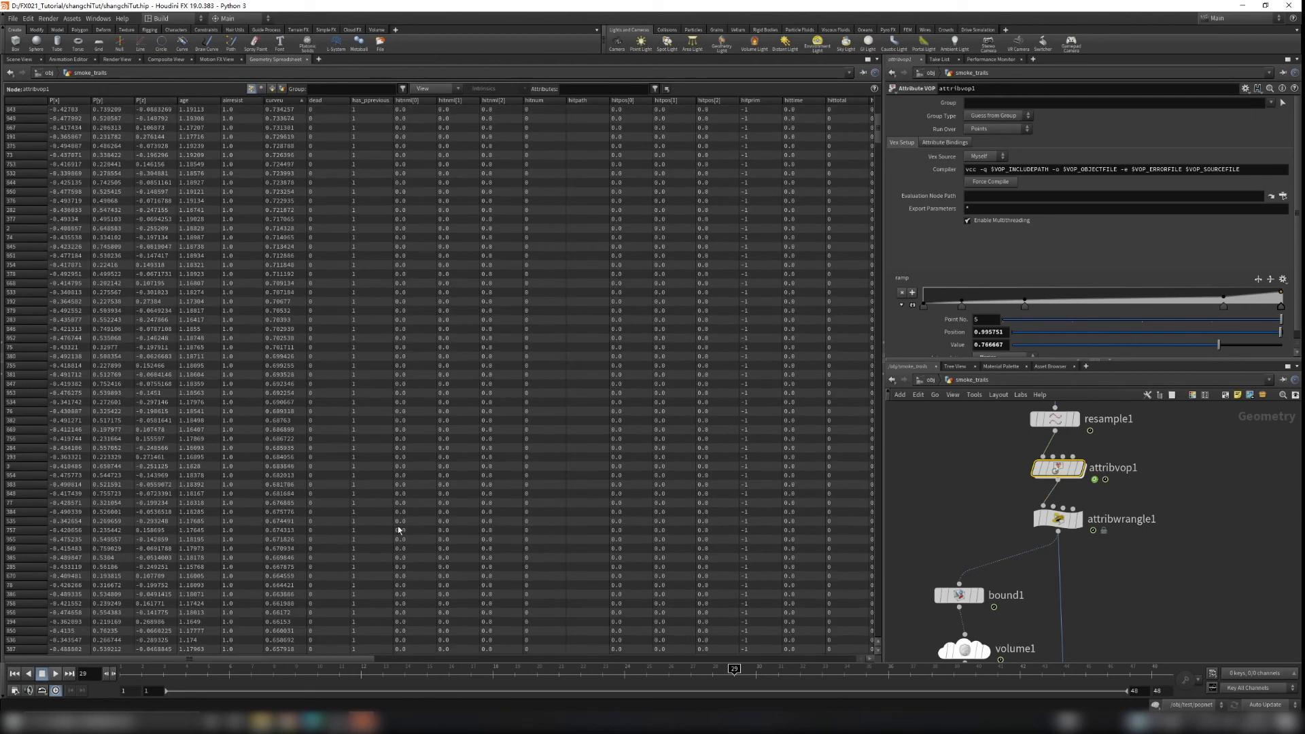
{"action": "scroll", "coordinate": [306, 571], "scroll_direction": "up", "scroll_amount": 3}
{"action": "scroll", "coordinate": [306, 571], "scroll_direction": "up", "scroll_amount": 3}
{"action": "left_click_drag", "start_coordinate": [299, 661], "coordinate": [178, 647]}
{"action": "mouse_move", "coordinate": [1109, 558]}
{"action": "middle_mouse_down"}
{"action": "mouse_move", "coordinate": [1104, 475]}
{"action": "mouse_move", "coordinate": [1123, 554]}
{"action": "middle_mouse_up"}
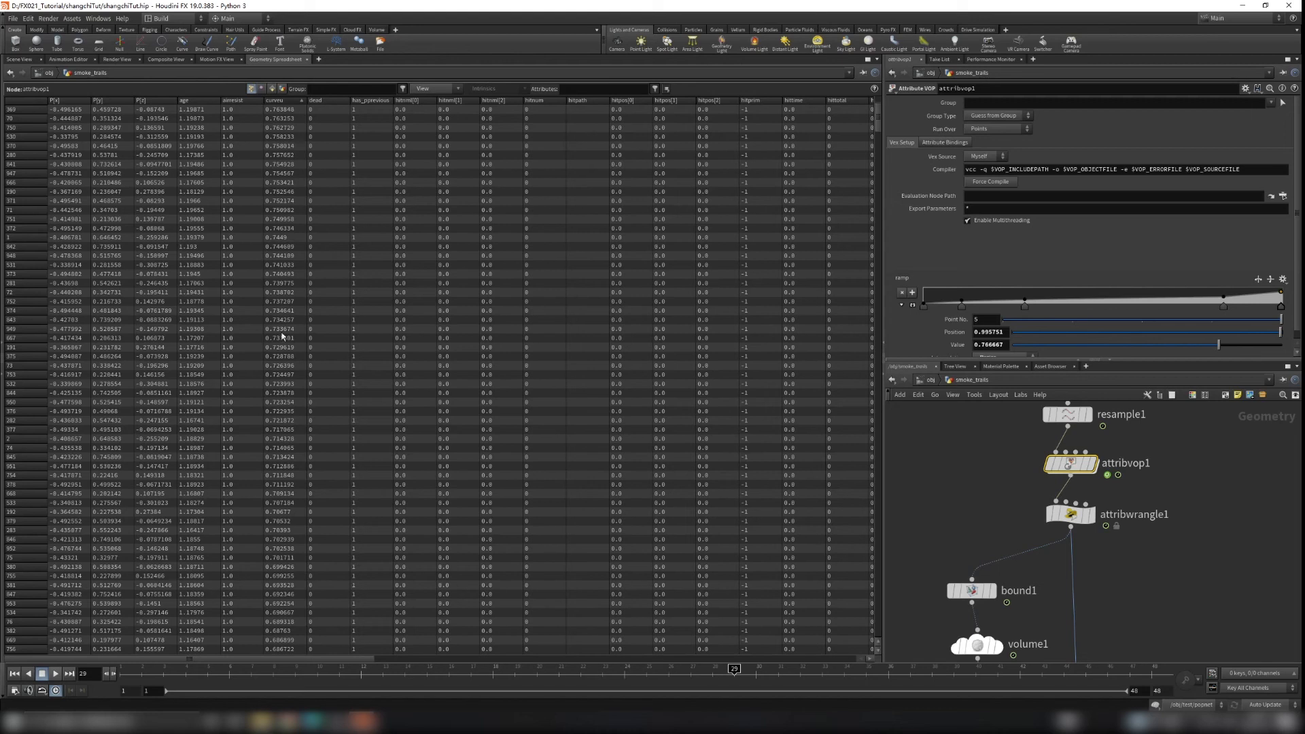
{"action": "scroll", "coordinate": [296, 428], "scroll_direction": "down", "scroll_amount": 3}
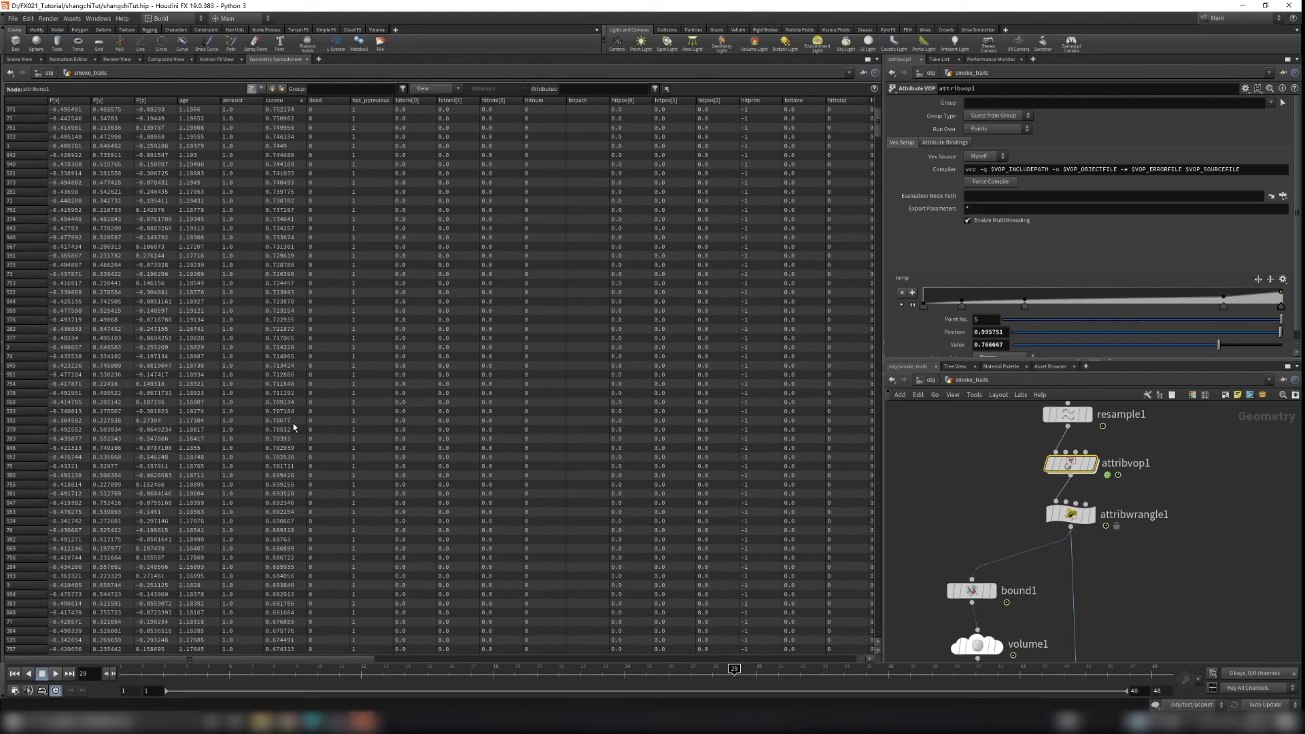
Step: Return to the Scene View and review the volumerasterizeparticles1 settings and its smoke volume
{"action": "left_click", "coordinate": [20, 60]}
{"action": "left_click_drag", "start_coordinate": [1072, 516], "coordinate": [1171, 547]}
{"action": "middle_click_drag", "start_coordinate": [1192, 598], "coordinate": [1154, 422]}
{"action": "left_click_drag", "start_coordinate": [1120, 567], "coordinate": [984, 519]}
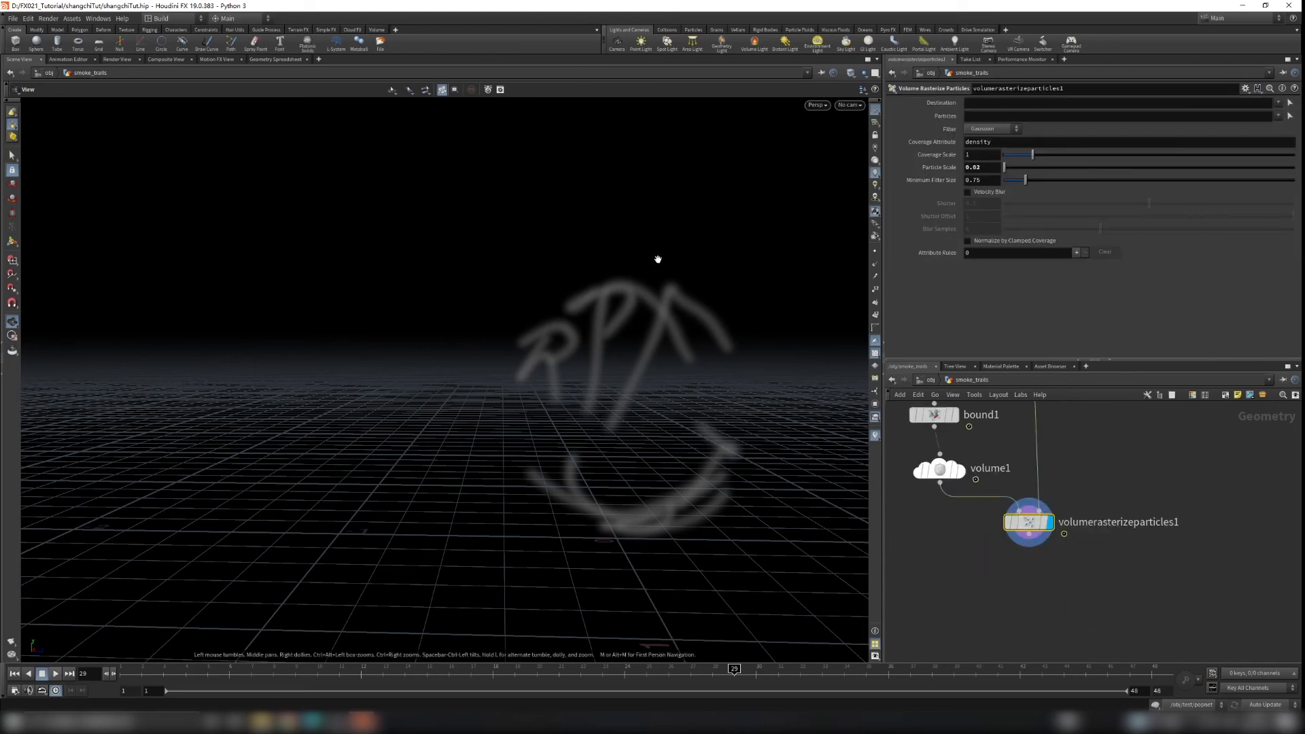
{"action": "scroll", "coordinate": [1092, 427], "scroll_direction": "down", "scroll_amount": 4}
{"action": "scroll", "coordinate": [1075, 449], "scroll_direction": "up", "scroll_amount": 3}
{"action": "left_click_drag", "start_coordinate": [1075, 501], "coordinate": [975, 468]}
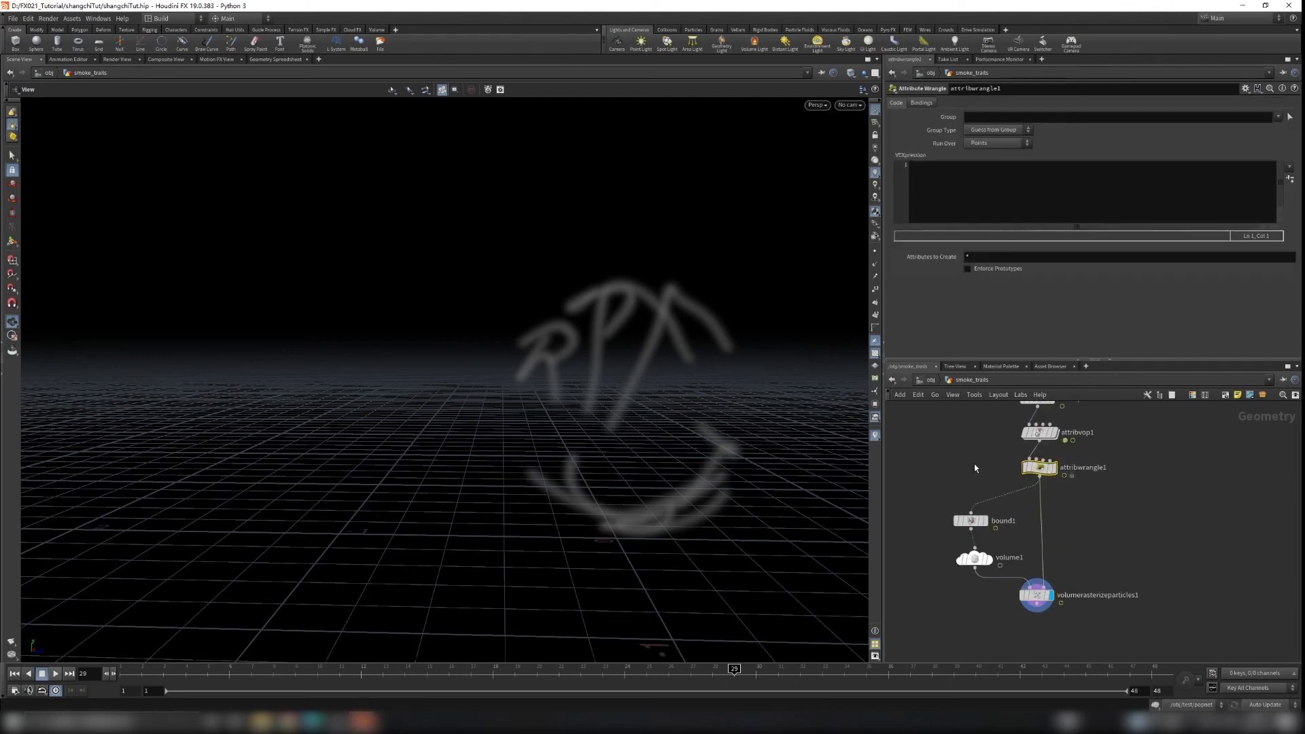
{"action": "left_click", "coordinate": [927, 194]}
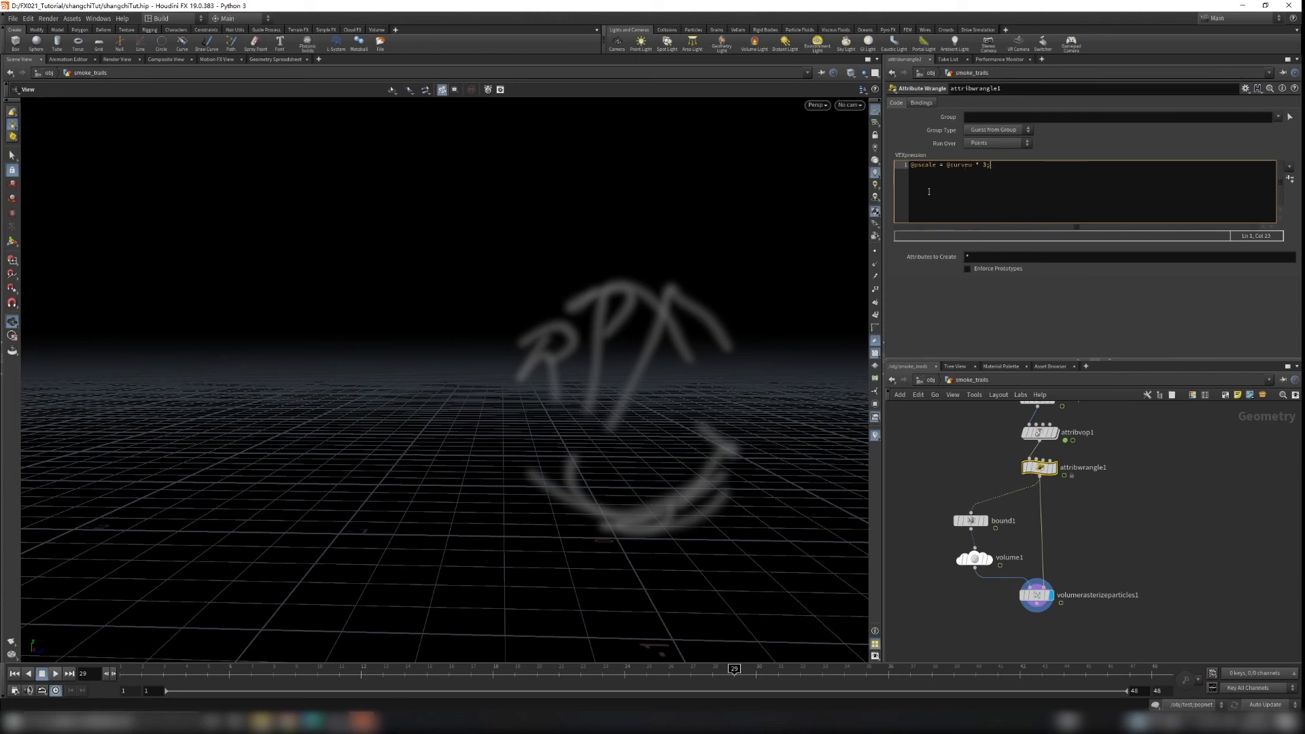
{"action": "mouse_move", "coordinate": [615, 425]}
{"action": "left_mouse_down"}
{"action": "mouse_move", "coordinate": [647, 414]}
{"action": "mouse_move", "coordinate": [762, 443]}
{"action": "mouse_move", "coordinate": [734, 495]}
{"action": "mouse_move", "coordinate": [635, 408]}
{"action": "mouse_move", "coordinate": [653, 414]}
{"action": "mouse_move", "coordinate": [613, 414]}
{"action": "left_mouse_up"}
Step: Replace the constant multiplier in attribwrangle1's expression with chf("pscale")
{"action": "left_click", "coordinate": [987, 165]}
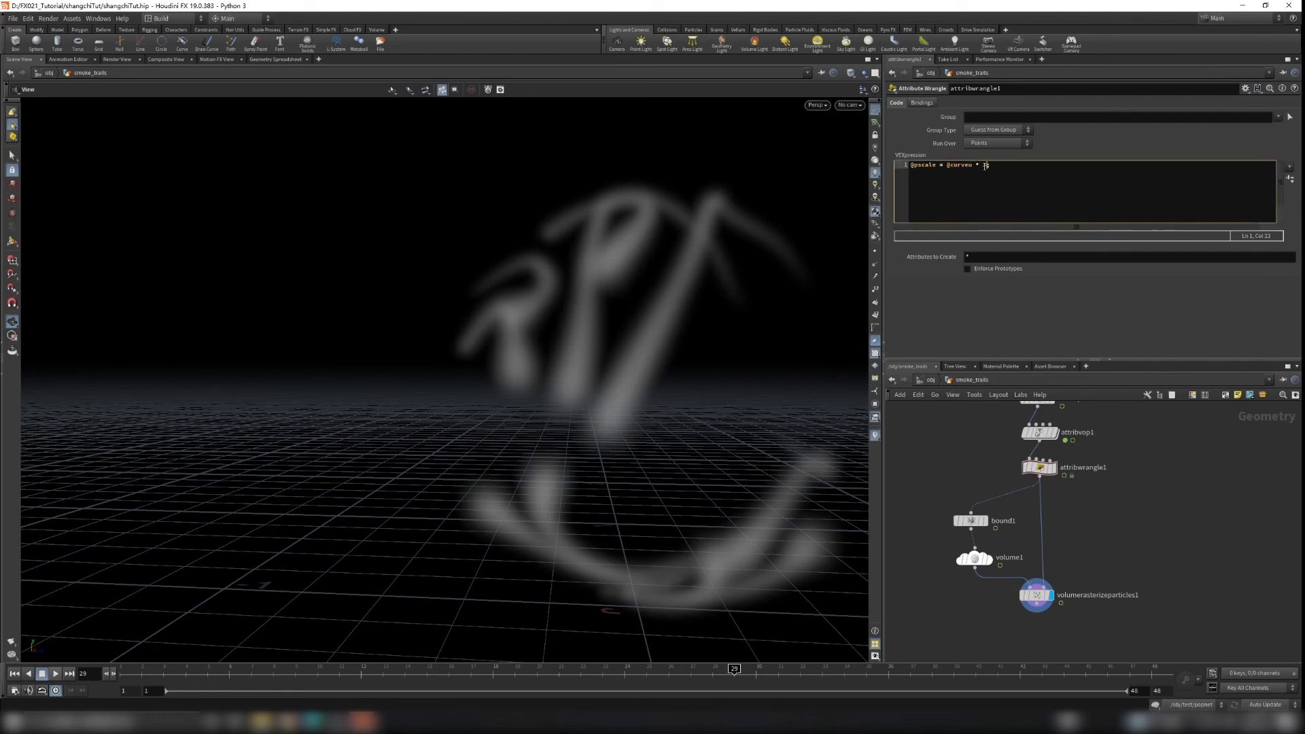
{"action": "type", "text": "hf()"}
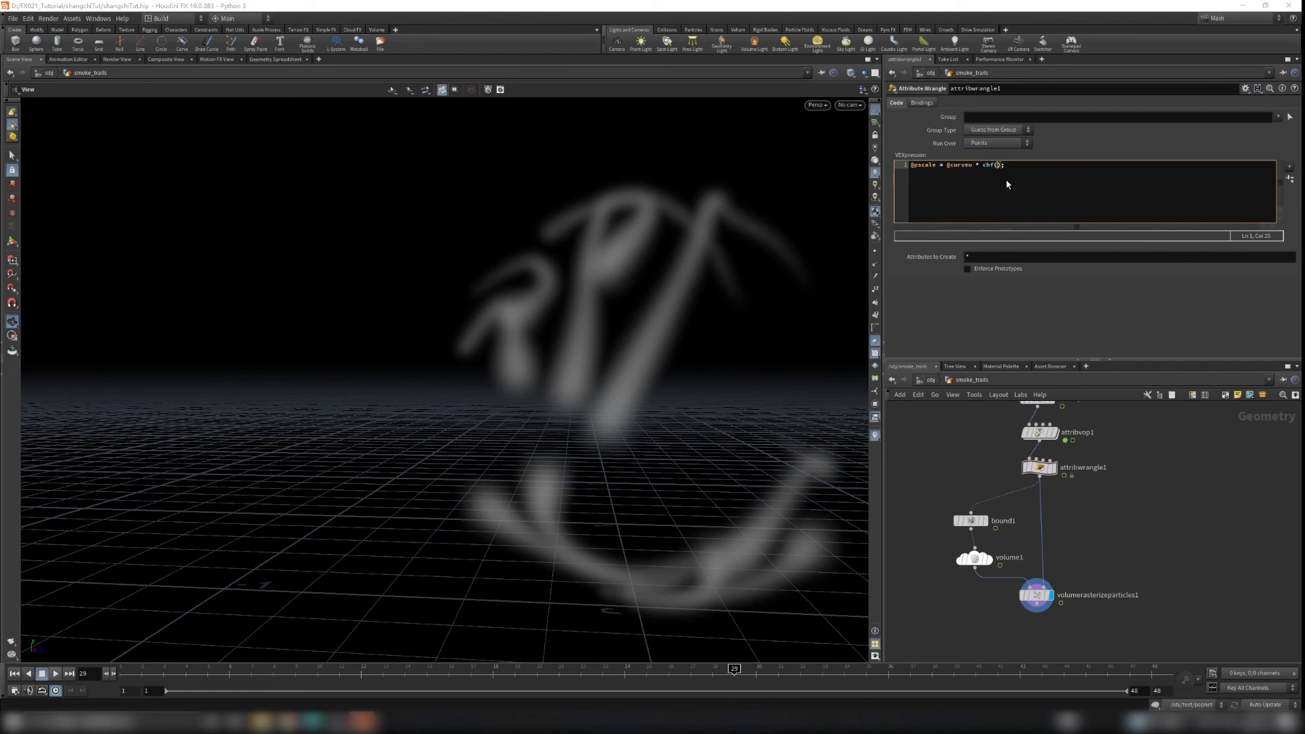
{"action": "type", "text": "\""}
{"action": "type", "text": "psa"}
{"action": "type", "text": "ale"}
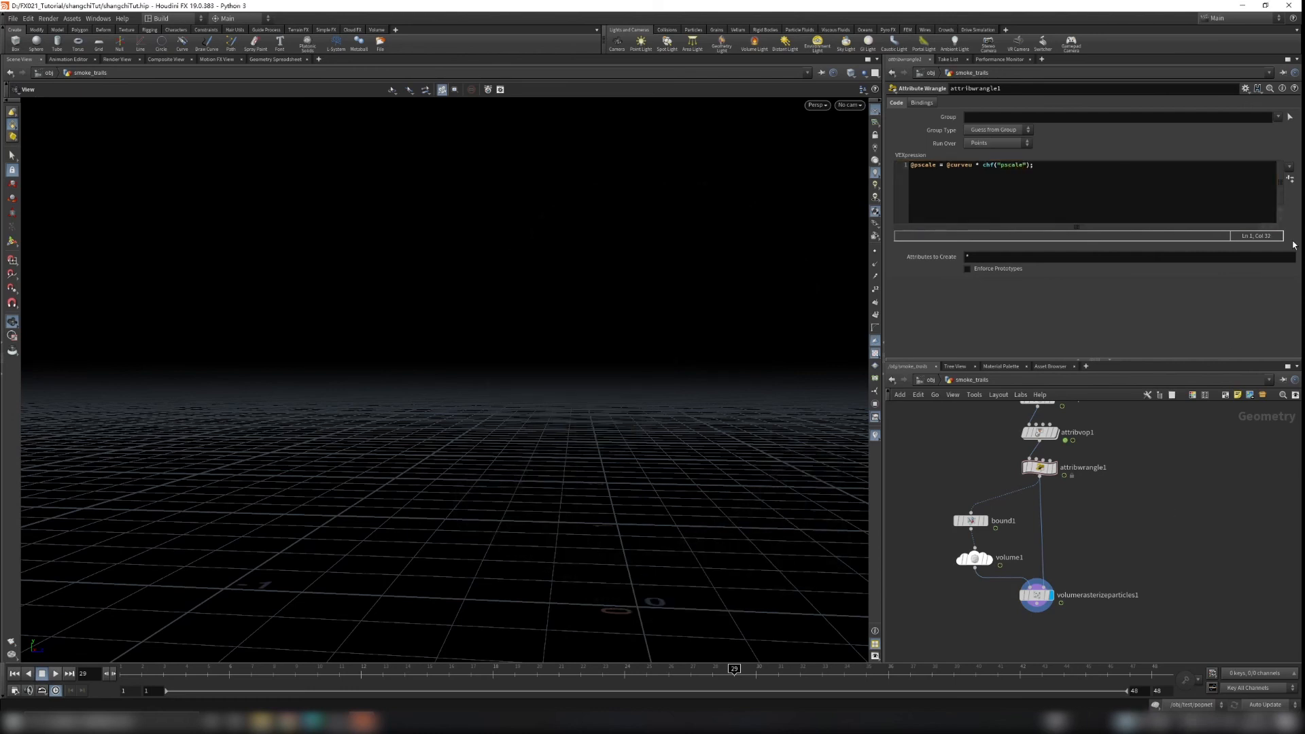
Step: Create the Pscale parameter from attribwrangle1's code and set it to 3
{"action": "left_click", "coordinate": [1289, 179]}
{"action": "left_click_drag", "start_coordinate": [1005, 283], "coordinate": [1295, 306]}
{"action": "right_click_drag", "start_coordinate": [611, 392], "coordinate": [700, 363]}
{"action": "mouse_move", "coordinate": [979, 280]}
{"action": "middle_mouse_down"}
{"action": "mouse_move", "coordinate": [977, 260]}
{"action": "mouse_move", "coordinate": [996, 264]}
{"action": "middle_mouse_up"}
{"action": "left_click_drag", "start_coordinate": [623, 402], "coordinate": [622, 305]}
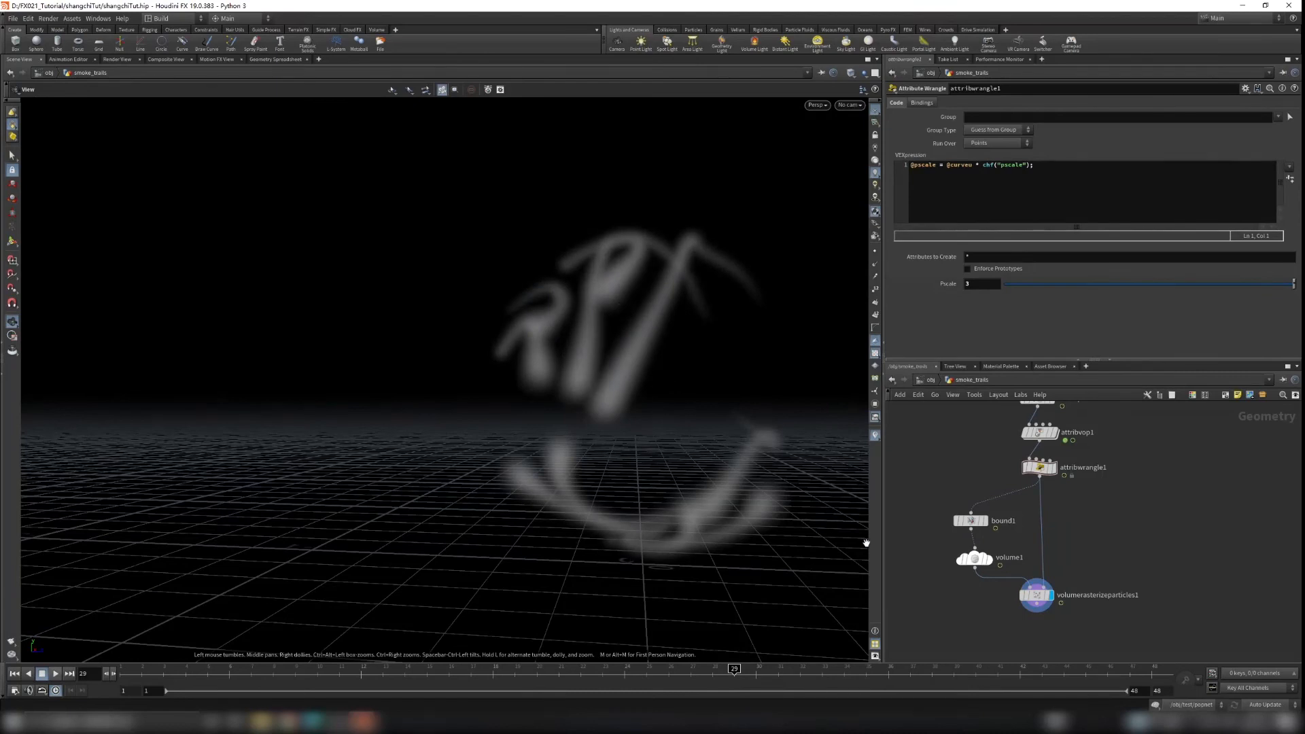
Step: In attribvop1's ramp, move point 4 slightly toward the end and point 3 to position 0.325779
{"action": "left_click_drag", "start_coordinate": [577, 400], "coordinate": [691, 429]}
{"action": "scroll", "coordinate": [938, 468], "scroll_direction": "up", "scroll_amount": 3}
{"action": "left_click", "coordinate": [1005, 475]}
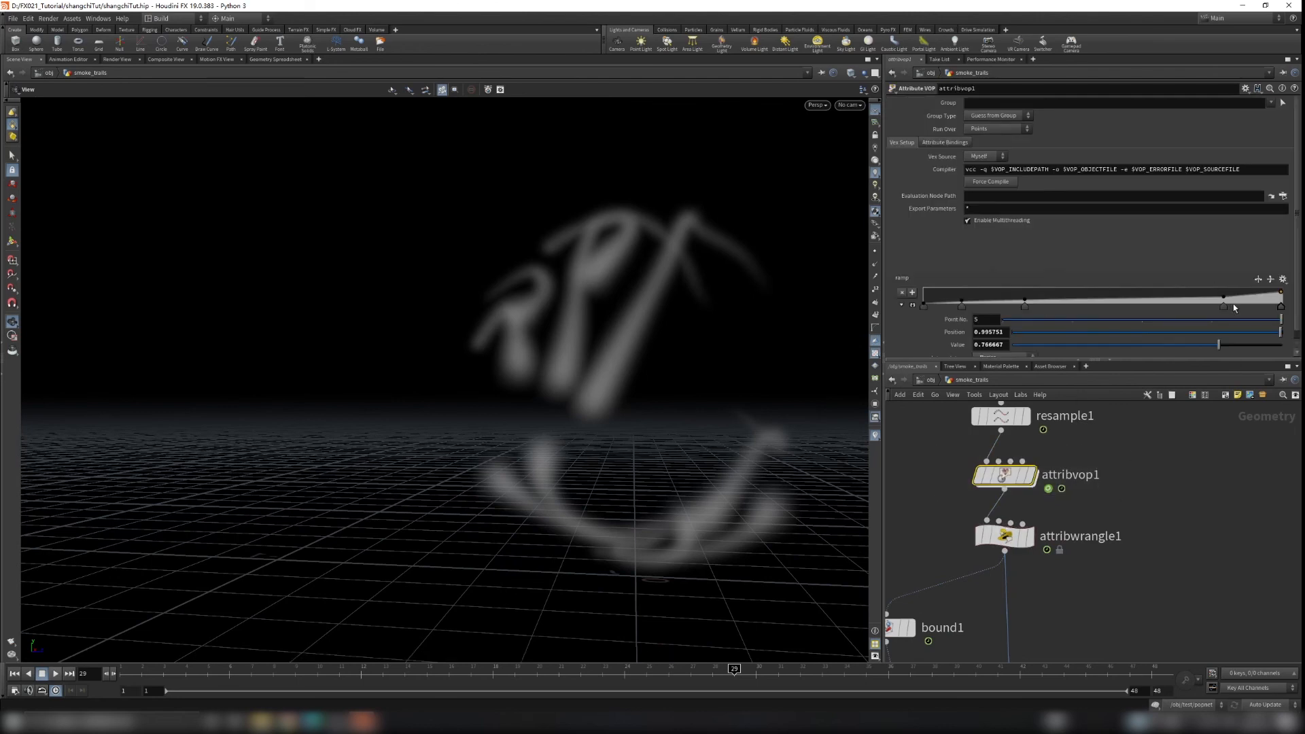
{"action": "mouse_move", "coordinate": [1224, 306]}
{"action": "left_mouse_down"}
{"action": "mouse_move", "coordinate": [1100, 314]}
{"action": "mouse_move", "coordinate": [1251, 310]}
{"action": "mouse_move", "coordinate": [1171, 307]}
{"action": "mouse_move", "coordinate": [1231, 311]}
{"action": "mouse_move", "coordinate": [1217, 307]}
{"action": "left_mouse_up"}
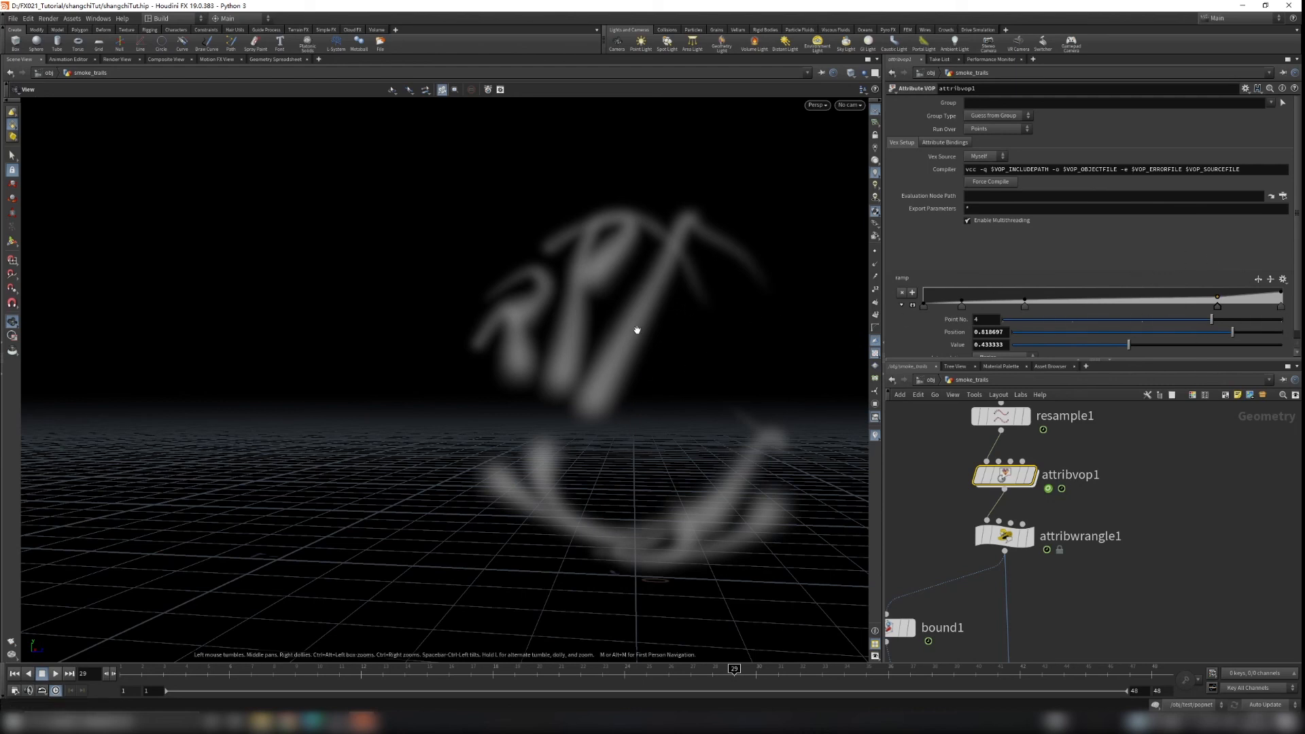
{"action": "mouse_move", "coordinate": [1218, 307]}
{"action": "left_mouse_down"}
{"action": "mouse_move", "coordinate": [1020, 325]}
{"action": "mouse_move", "coordinate": [1232, 306]}
{"action": "left_mouse_up"}
{"action": "left_click_drag", "start_coordinate": [1026, 308], "coordinate": [1040, 311]}
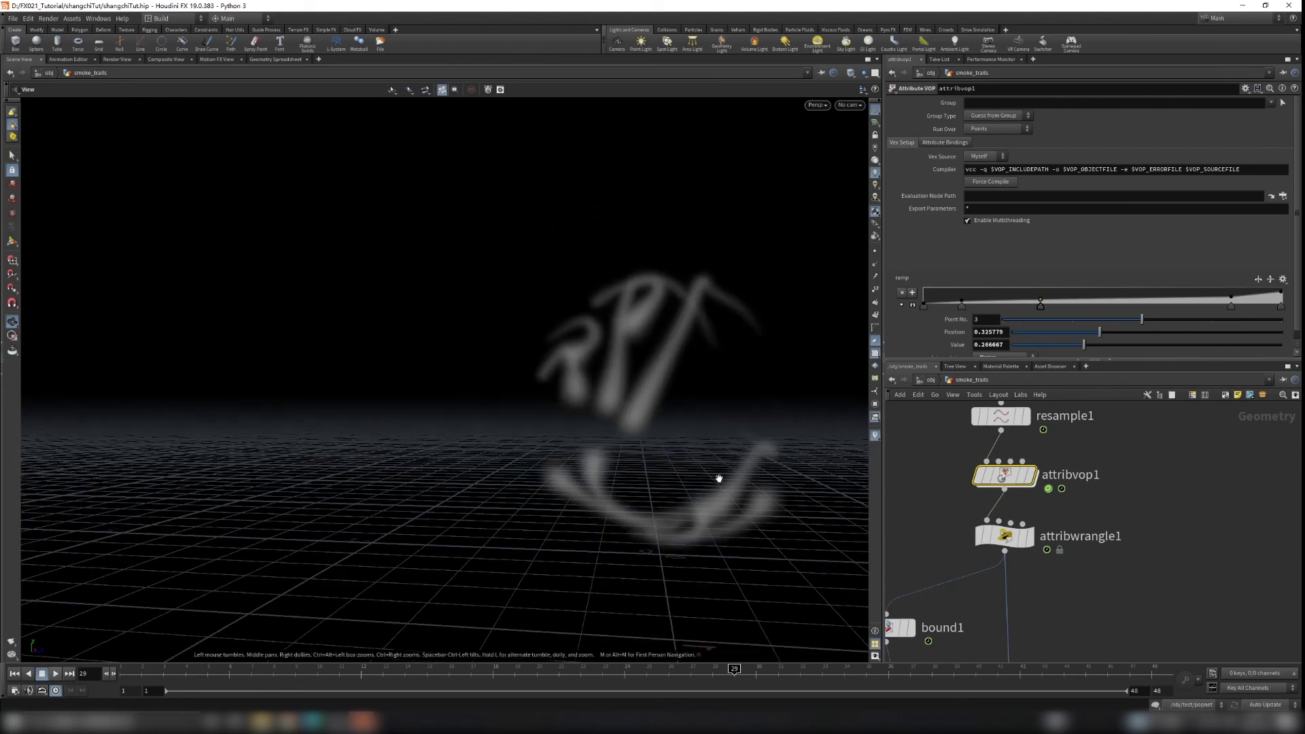
Step: Select volumerasterizeparticles1 and play the animation from the first frame to examine how the smoke trails taper
{"action": "scroll", "coordinate": [1120, 500], "scroll_direction": "down", "scroll_amount": 3}
{"action": "scroll", "coordinate": [1120, 496], "scroll_direction": "up", "scroll_amount": 3}
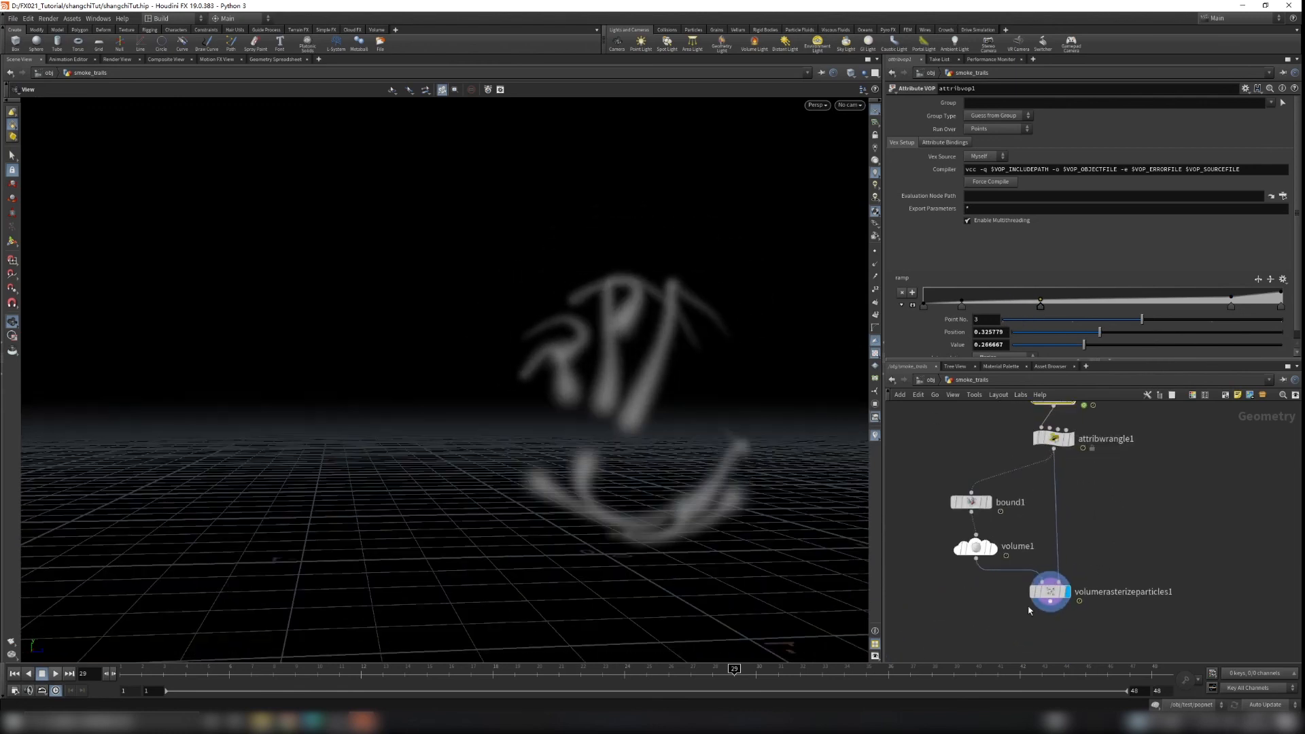
{"action": "left_click_drag", "start_coordinate": [1043, 606], "coordinate": [1047, 613]}
{"action": "middle_click_drag", "start_coordinate": [1120, 633], "coordinate": [1138, 588]}
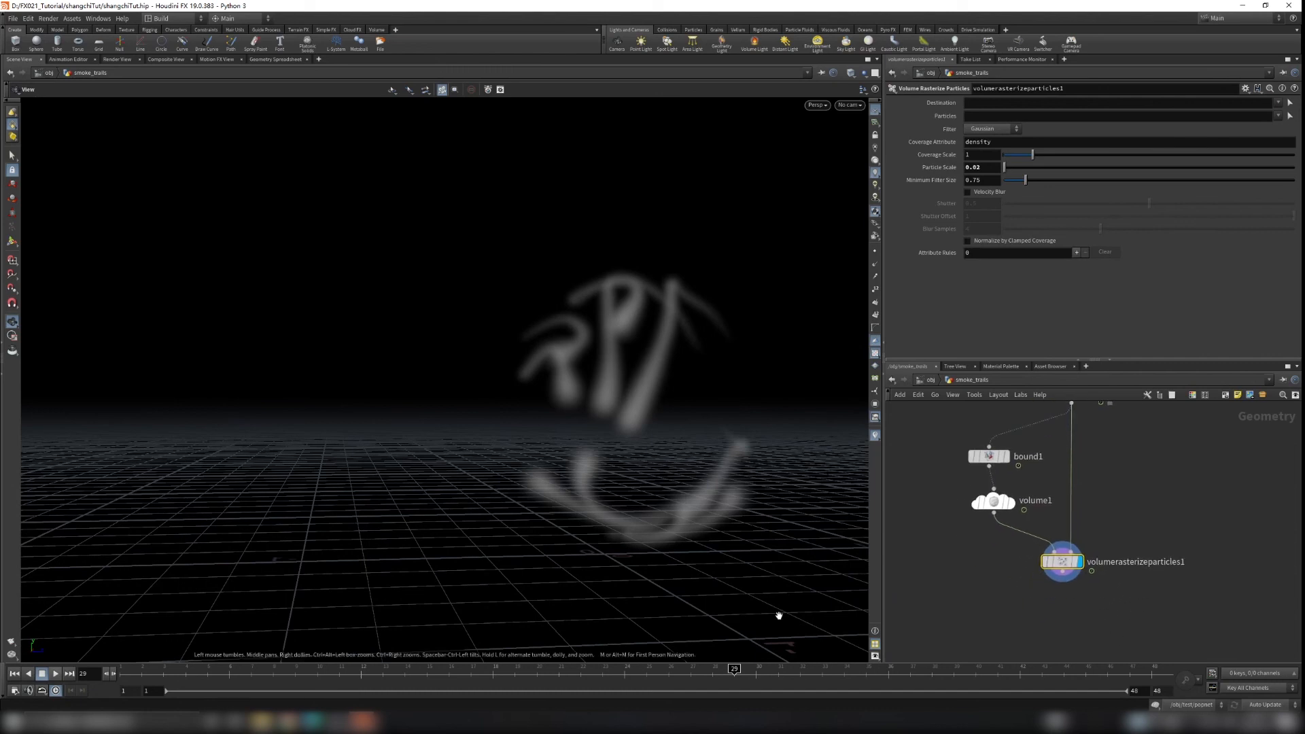
{"action": "left_click", "coordinate": [15, 675]}
{"action": "left_click", "coordinate": [55, 675]}
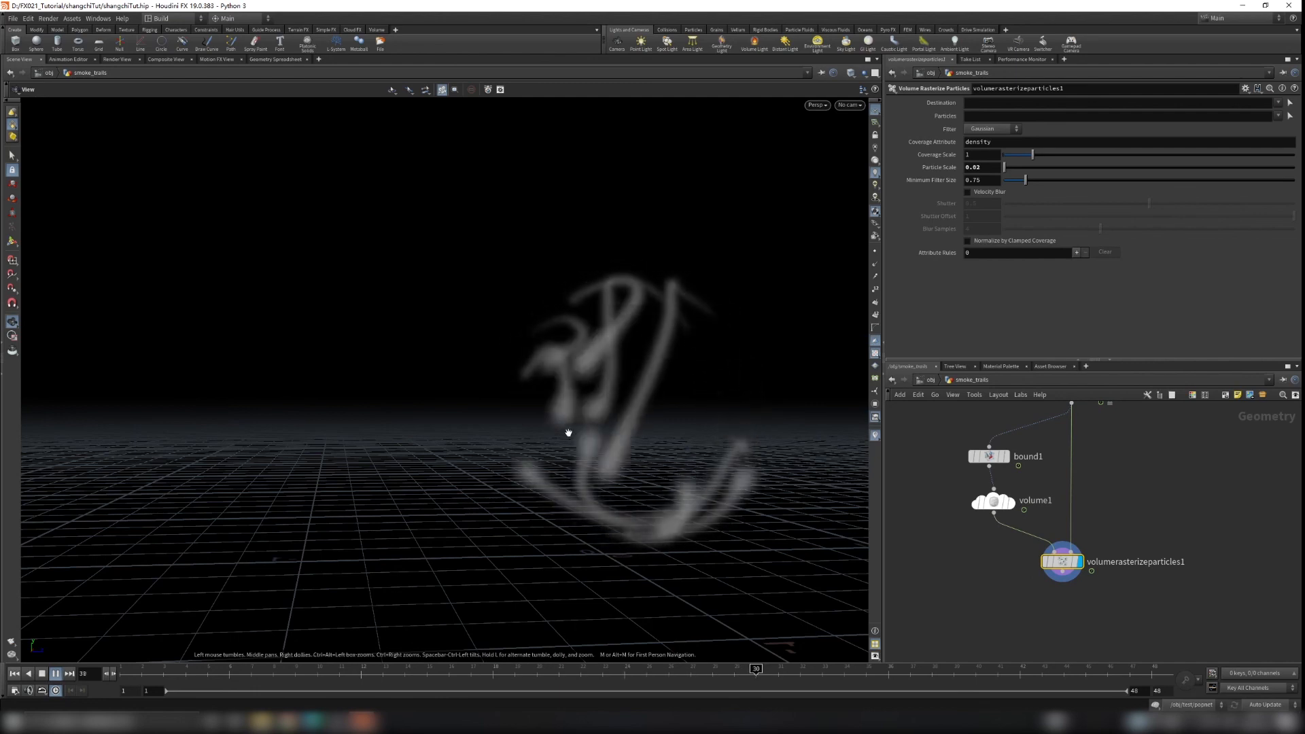
{"action": "scroll", "coordinate": [647, 429], "scroll_direction": "down", "scroll_amount": 1}
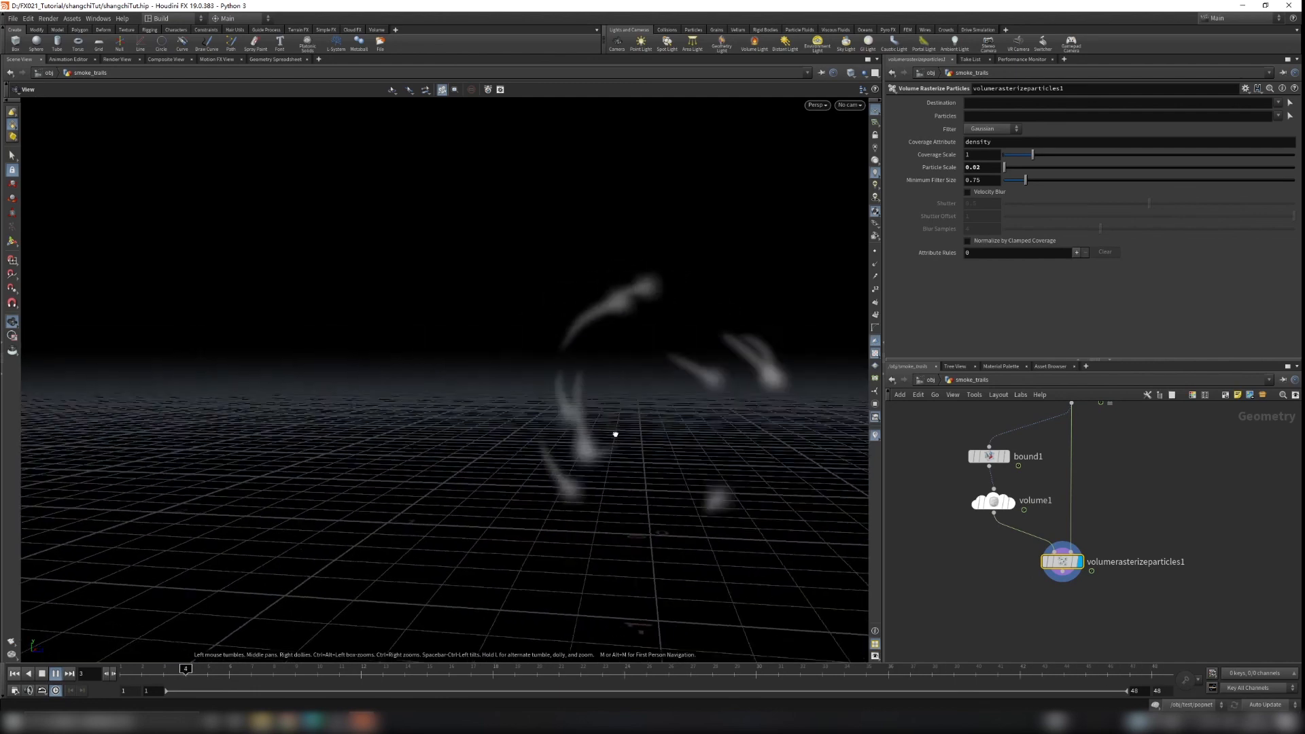
{"action": "left_click", "coordinate": [56, 673]}
{"action": "scroll", "coordinate": [589, 464], "scroll_direction": "up", "scroll_amount": 1}
{"action": "mouse_move", "coordinate": [589, 464]}
{"action": "left_mouse_down"}
{"action": "mouse_move", "coordinate": [533, 498]}
{"action": "mouse_move", "coordinate": [578, 486]}
{"action": "left_mouse_up"}
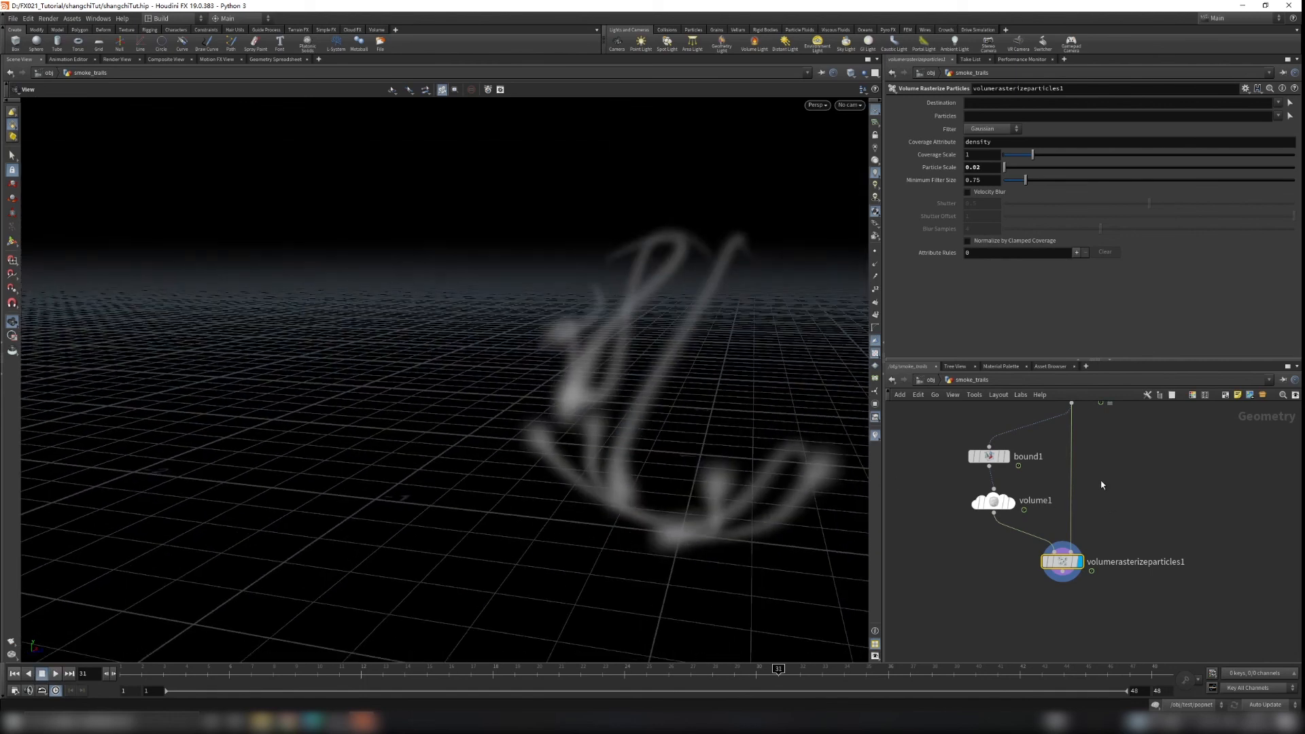
Step: Add a sixth point to attribvop1's ramp at position 1 with a value of about 0.77
{"action": "middle_click_drag", "start_coordinate": [1101, 483], "coordinate": [1101, 534]}
{"action": "scroll", "coordinate": [1095, 452], "scroll_direction": "up", "scroll_amount": 3}
{"action": "middle_click_drag", "start_coordinate": [1091, 450], "coordinate": [1084, 495]}
{"action": "left_click", "coordinate": [1054, 423]}
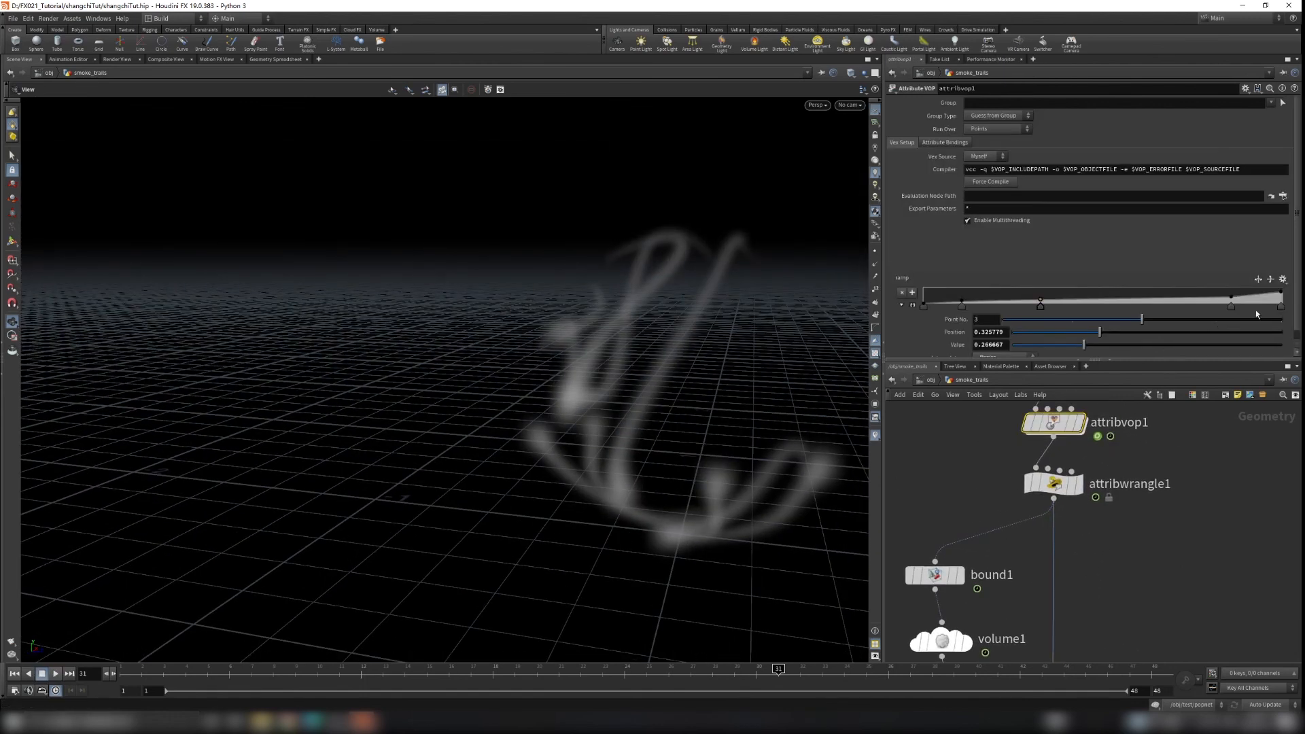
{"action": "left_click_drag", "start_coordinate": [1279, 306], "coordinate": [1285, 295]}
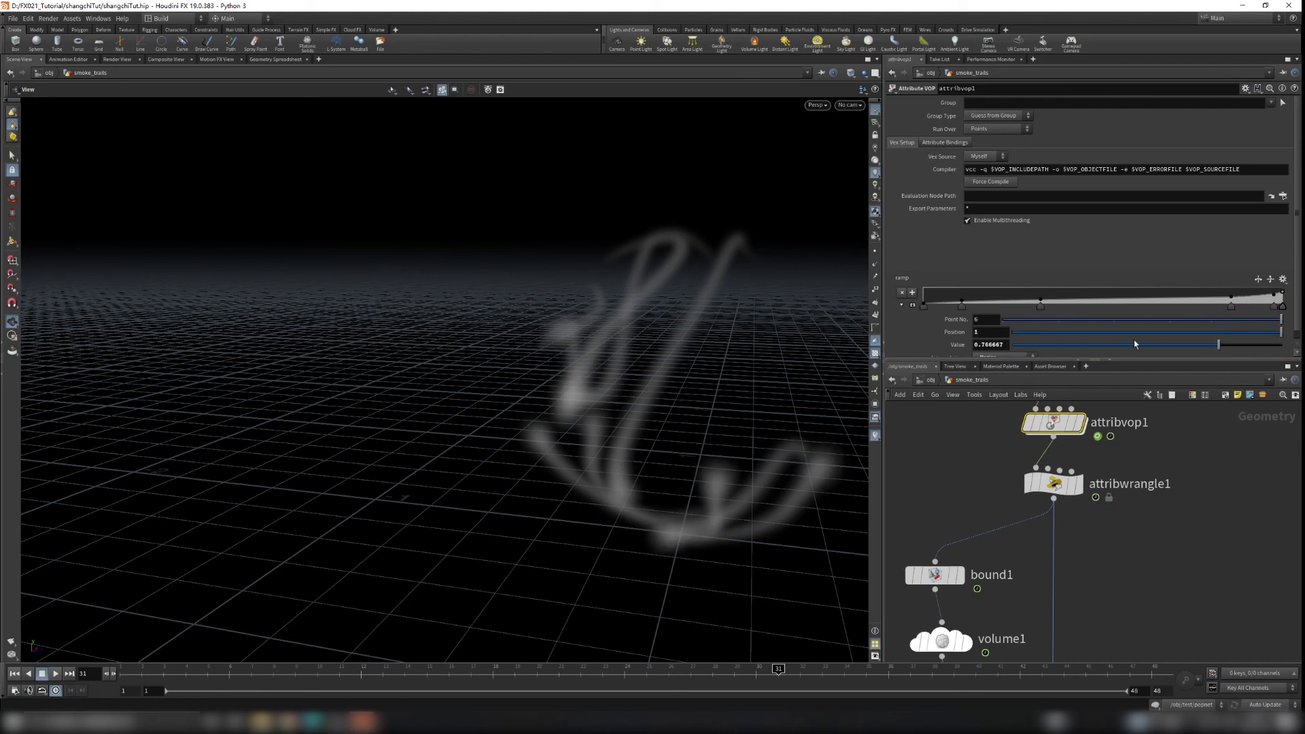
Step: Rewind to the first frames and play the animation to check the adjusted ramp's effect on the smoke
{"action": "scroll", "coordinate": [626, 415], "scroll_direction": "down", "scroll_amount": 2}
{"action": "left_click_drag", "start_coordinate": [326, 672], "coordinate": [76, 673]}
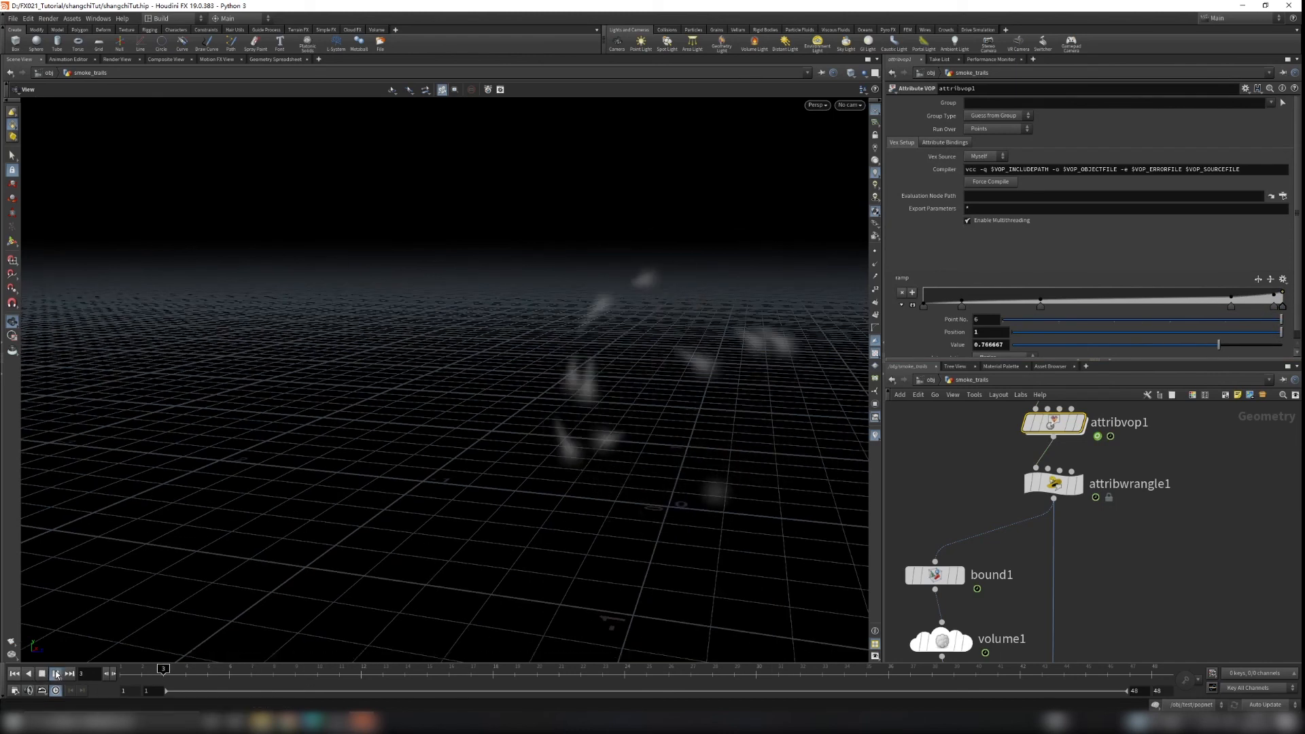
{"action": "left_click", "coordinate": [56, 674]}
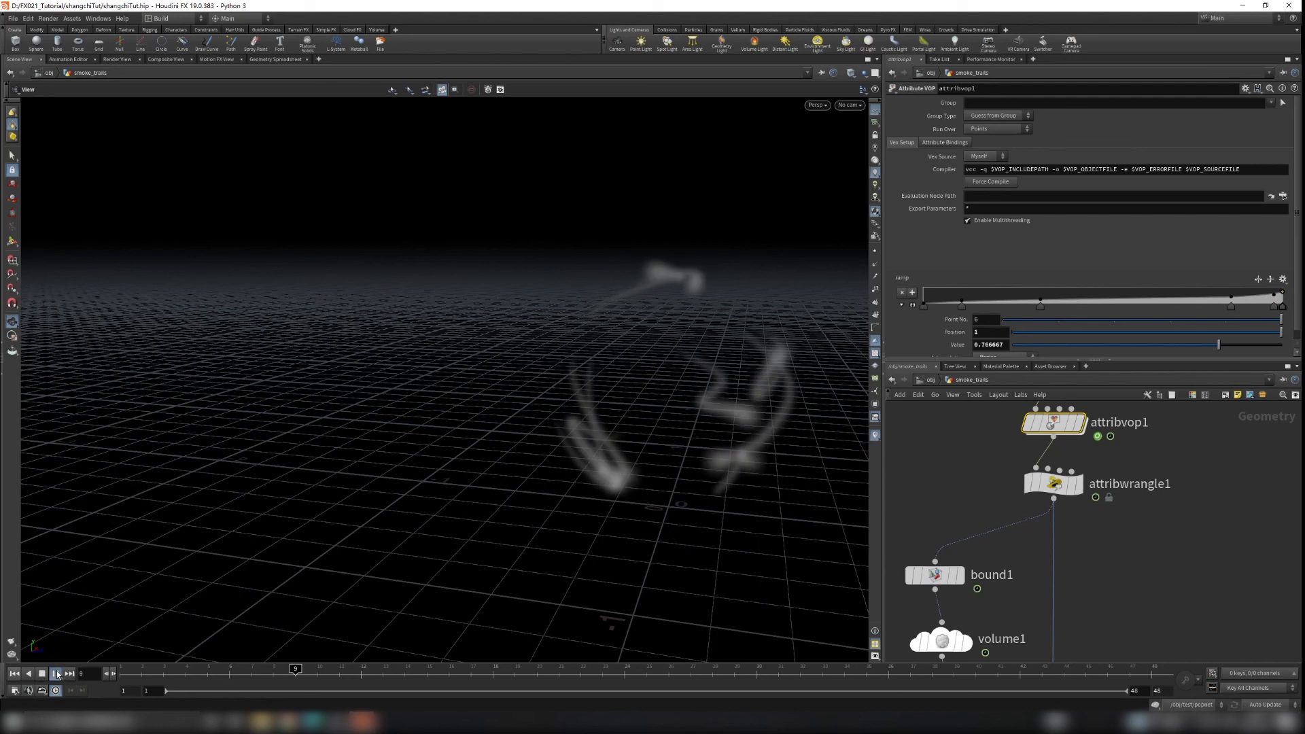
Step: Go up to the obj level and play the smoke trails together with the animated rings, viewing them from several angles
{"action": "left_click", "coordinate": [930, 379]}
{"action": "left_click_drag", "start_coordinate": [750, 333], "coordinate": [751, 388]}
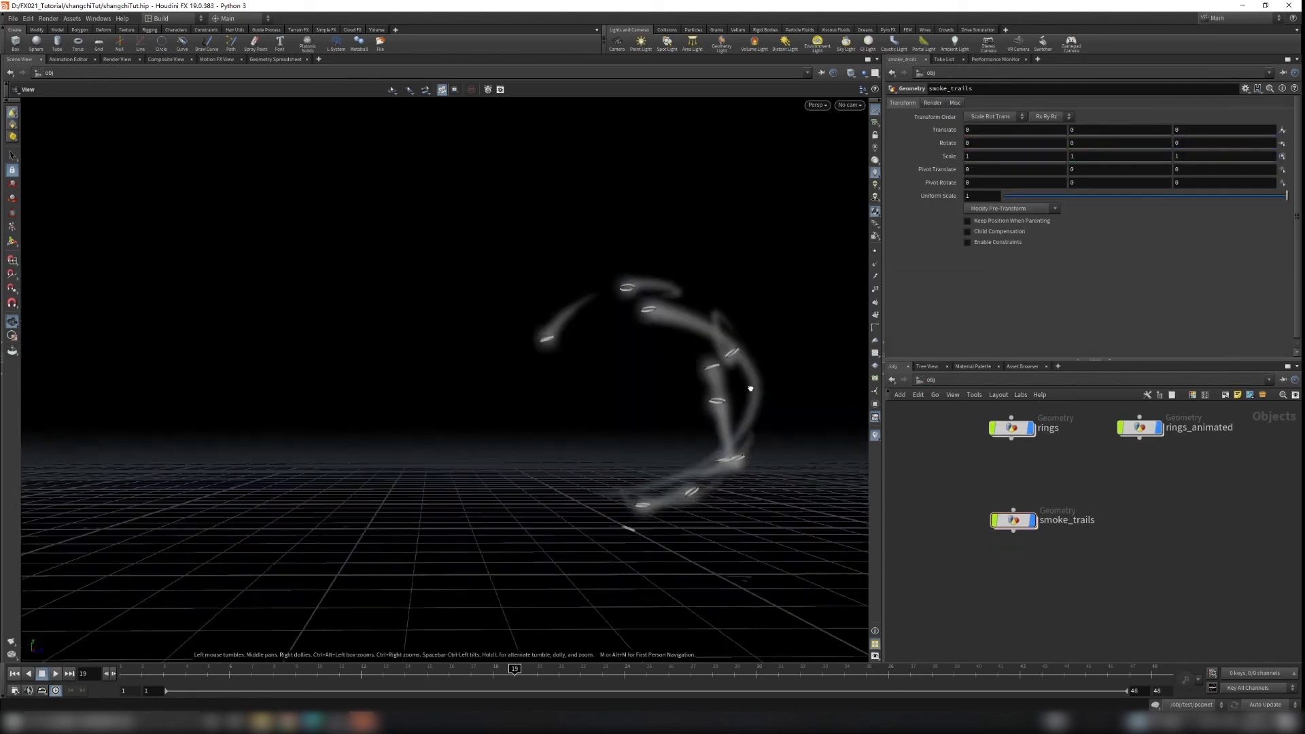
{"action": "left_click", "coordinate": [42, 674]}
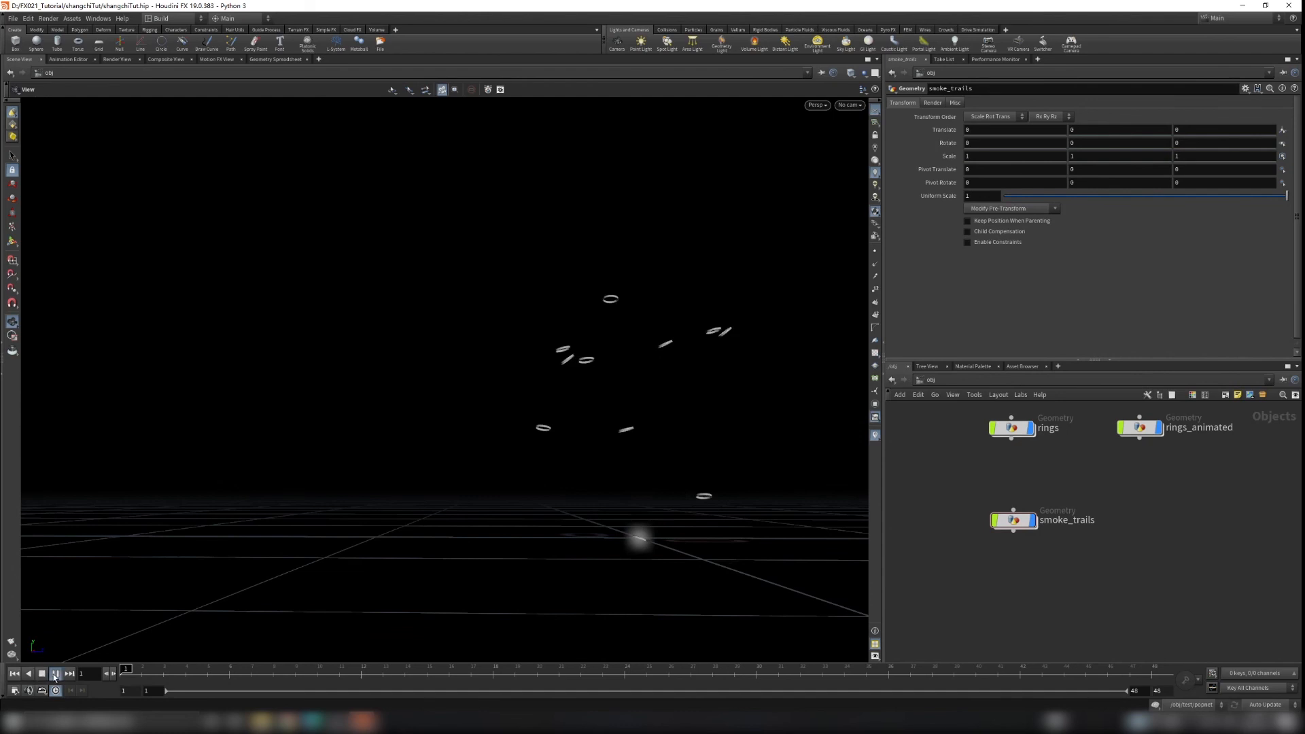
{"action": "left_click_drag", "start_coordinate": [586, 419], "coordinate": [512, 405], "text": "alt"}
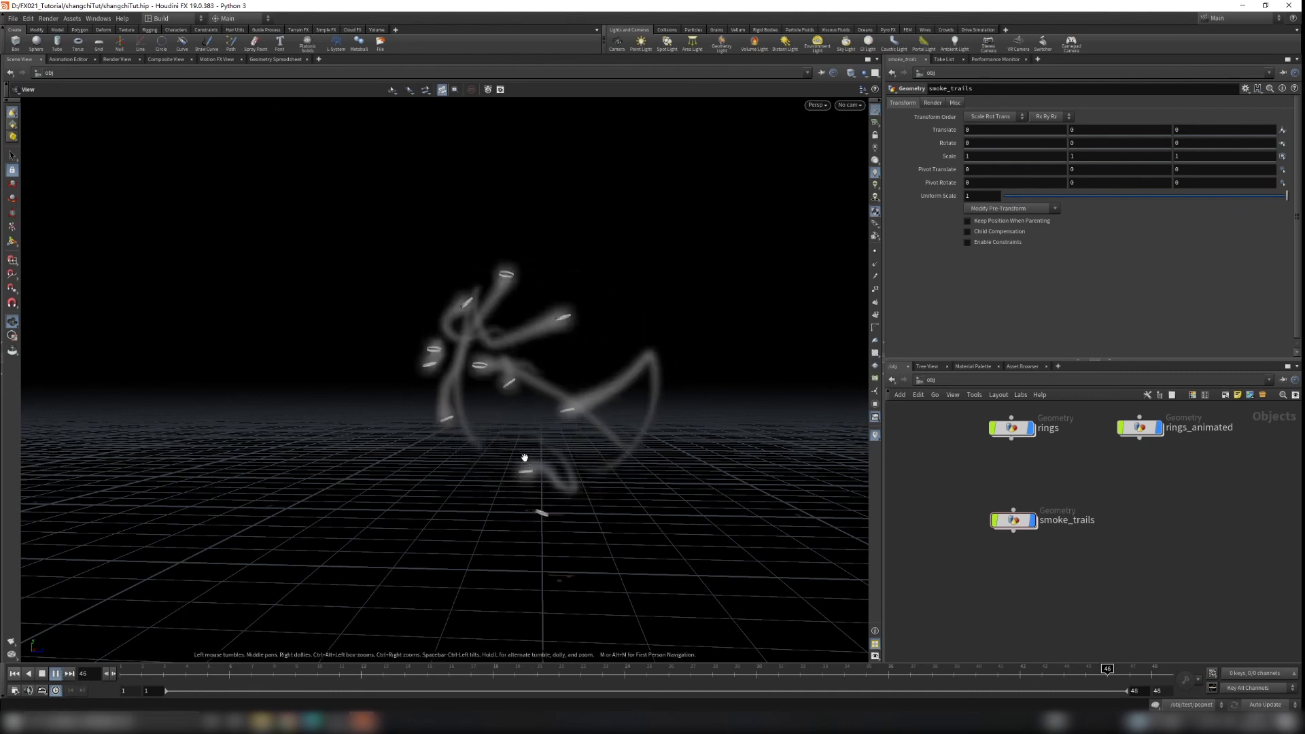
{"action": "mouse_move", "coordinate": [593, 359]}
{"action": "left_mouse_down"}
{"action": "mouse_move", "coordinate": [501, 506]}
{"action": "mouse_move", "coordinate": [615, 368]}
{"action": "left_mouse_up"}
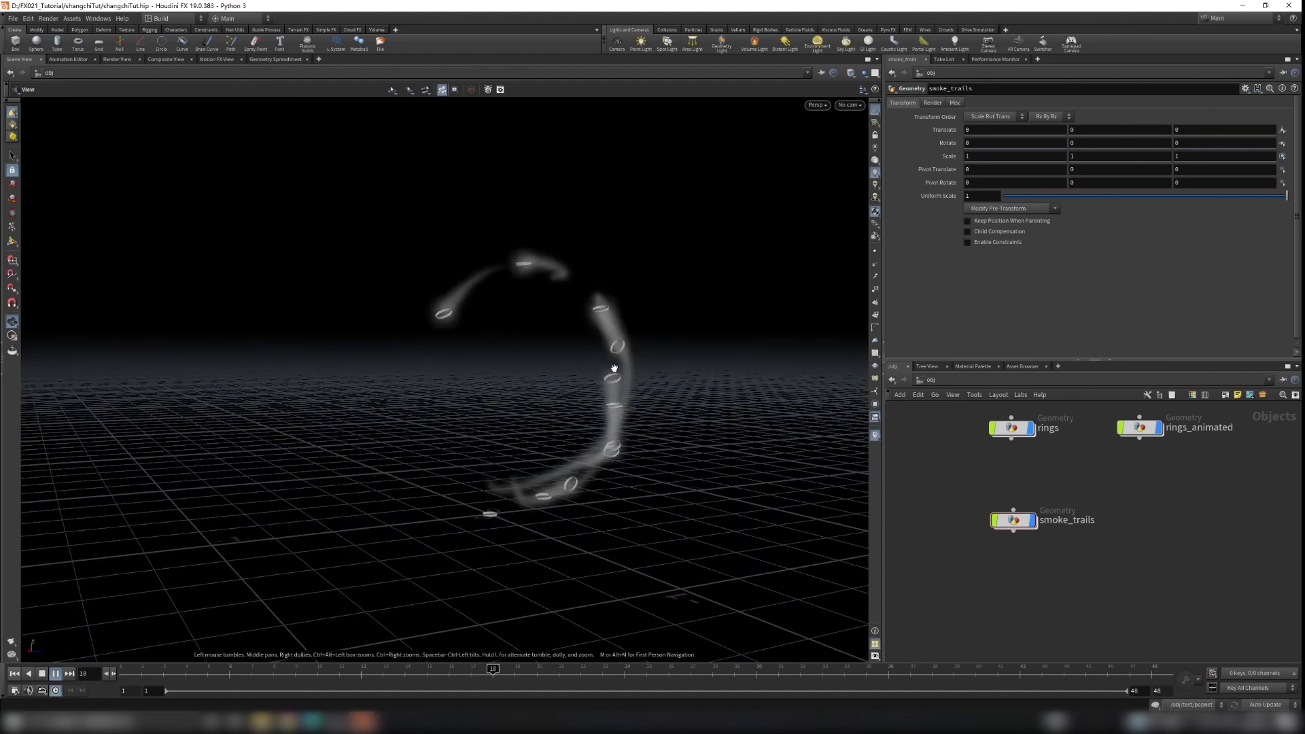